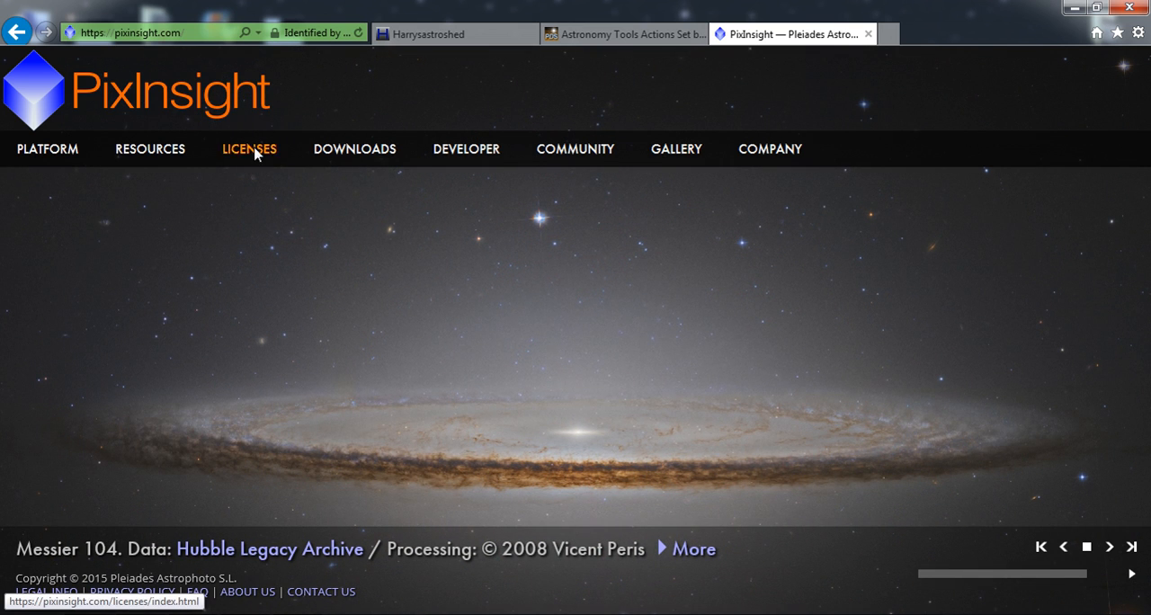
View the Astronomy Tools Actions Set page and the Pixinsight video tutorials page on the Harrysastroshed website.
{"action": "mouse_move", "coordinate": [255, 156]}
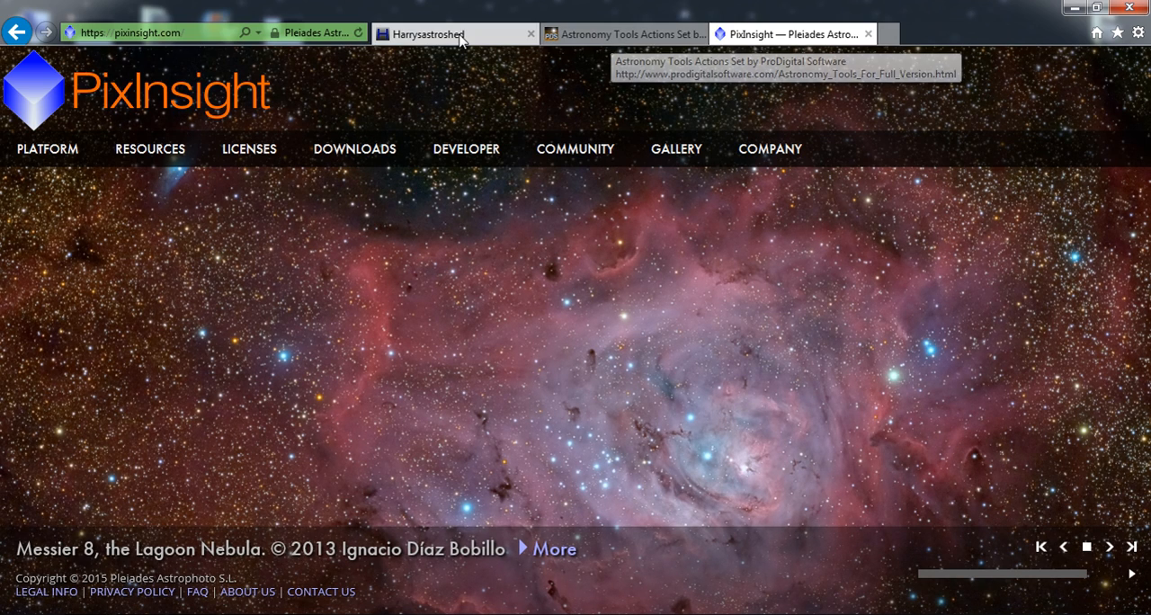
{"action": "left_click", "coordinate": [582, 40]}
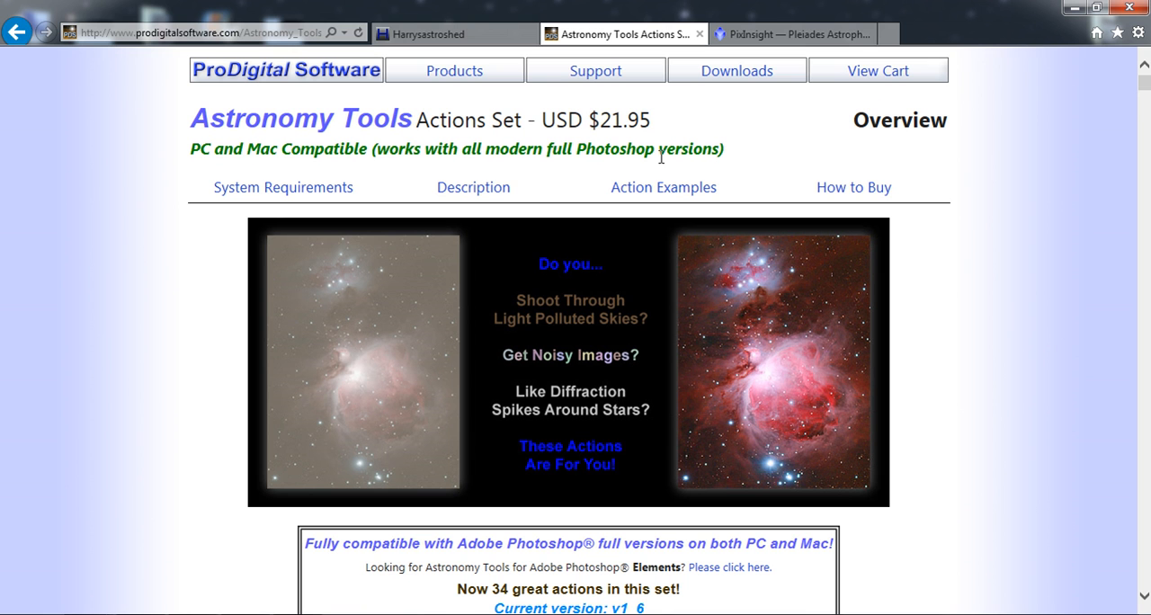
{"action": "left_click", "coordinate": [426, 37]}
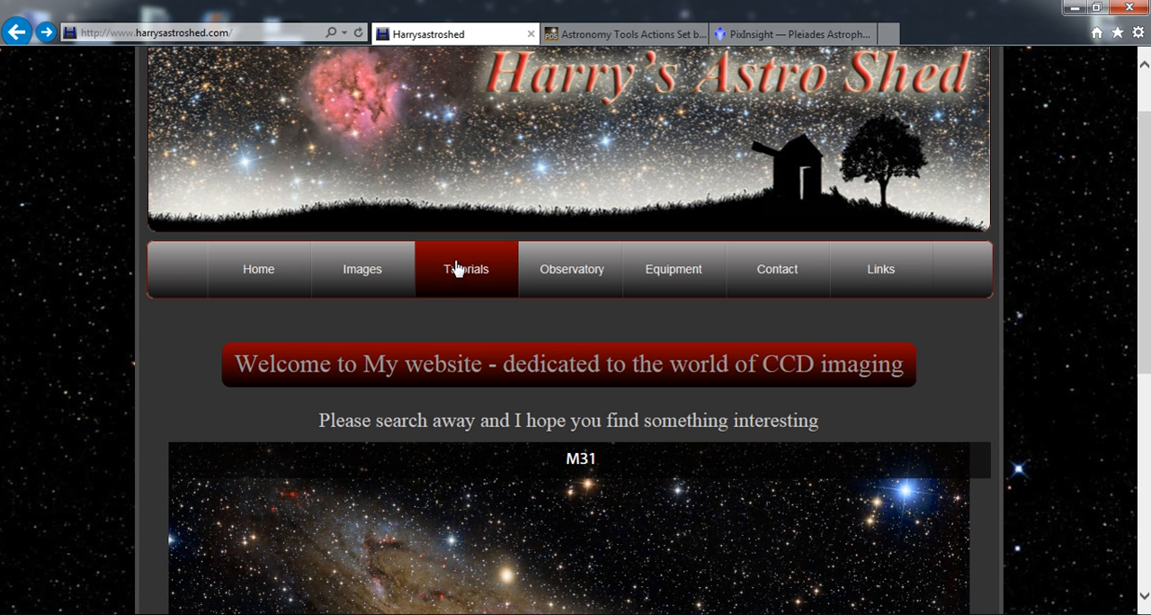
{"action": "mouse_move", "coordinate": [457, 270]}
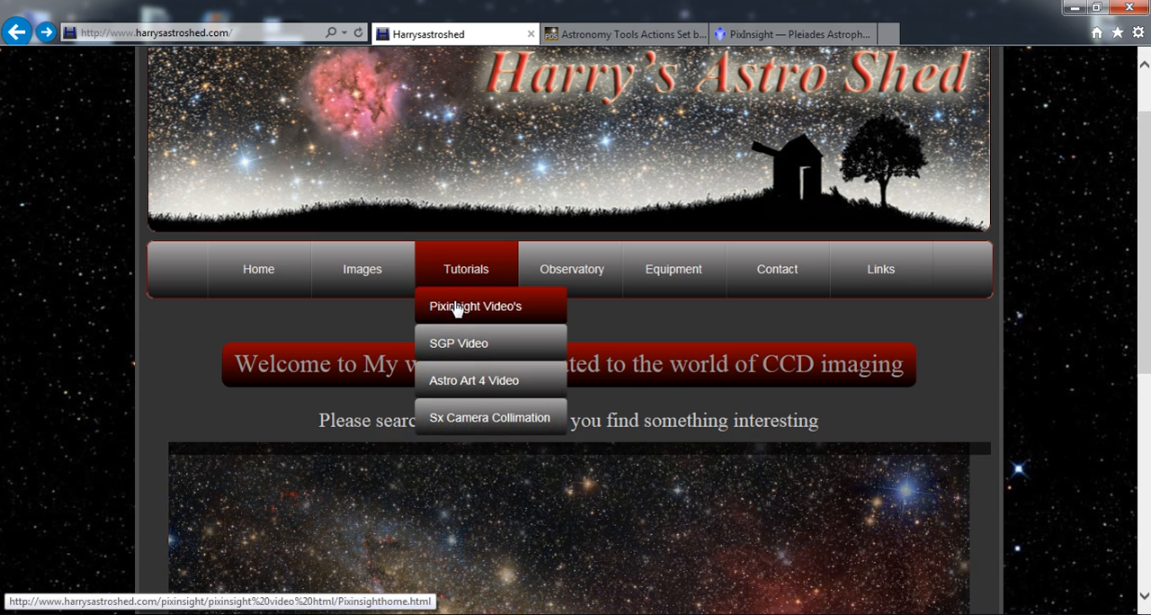
{"action": "left_click", "coordinate": [456, 307]}
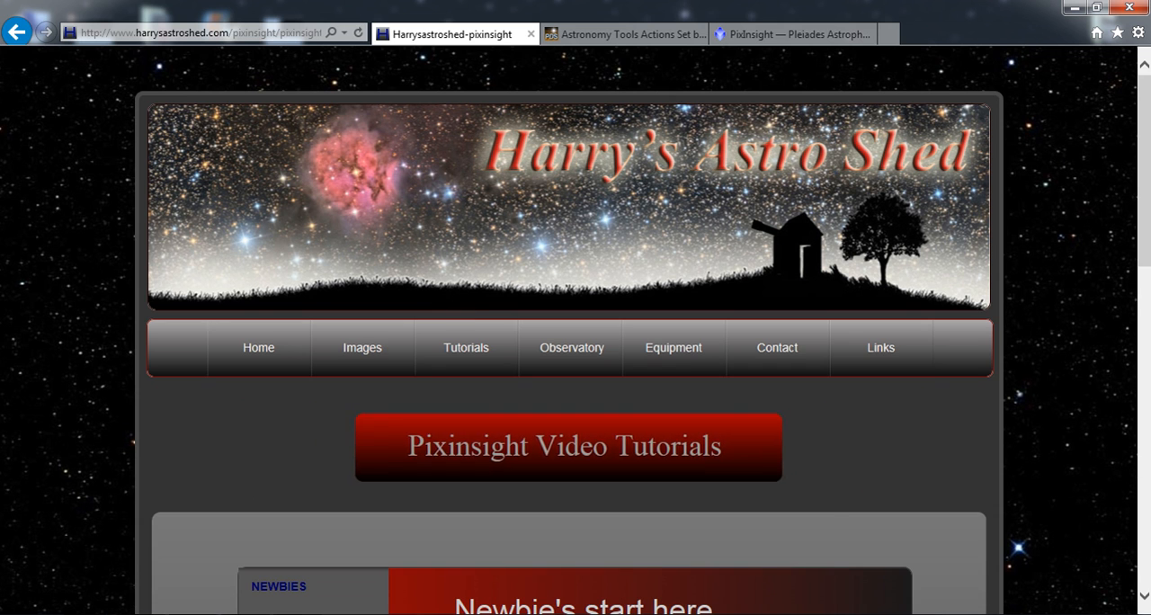
{"action": "scroll", "coordinate": [456, 307], "scroll_direction": "down", "scroll_amount": 2}
{"action": "scroll", "coordinate": [575, 359], "scroll_direction": "down", "scroll_amount": 1}
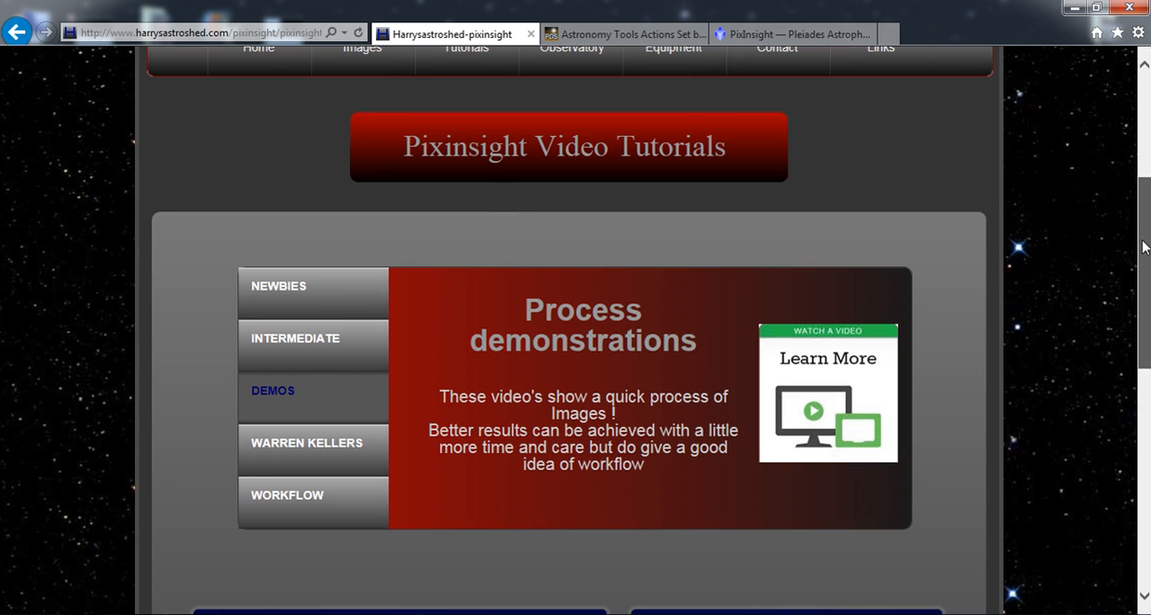
{"action": "scroll", "coordinate": [1145, 247], "scroll_direction": "up", "scroll_amount": 3}
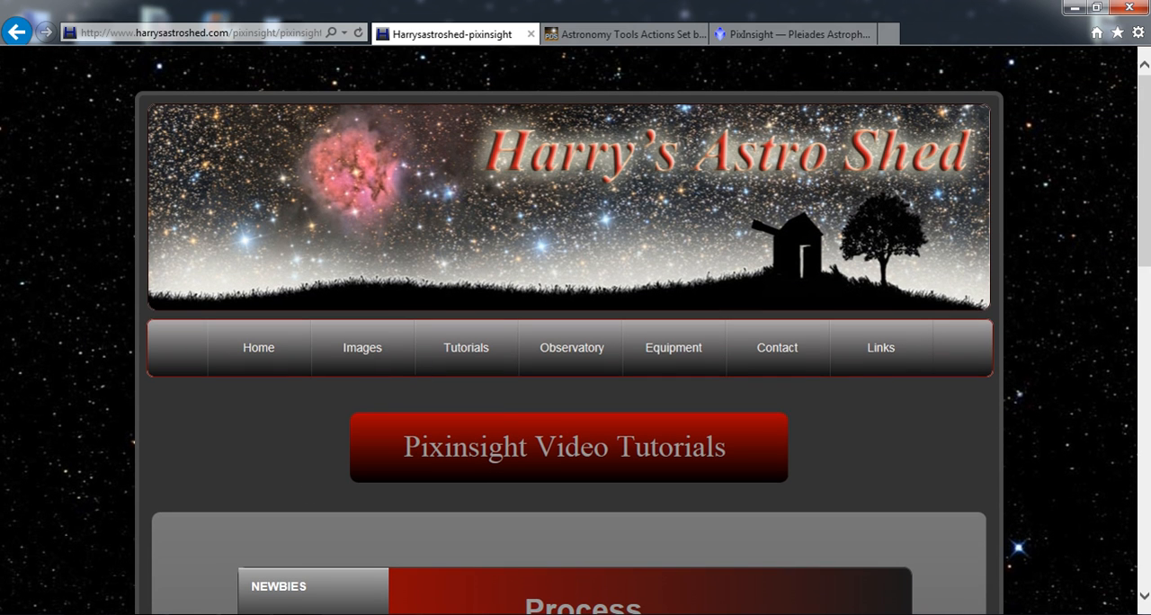
Switch to PixInsight and launch the BatchPreprocessing script.
{"action": "key", "text": "alt+Tab"}
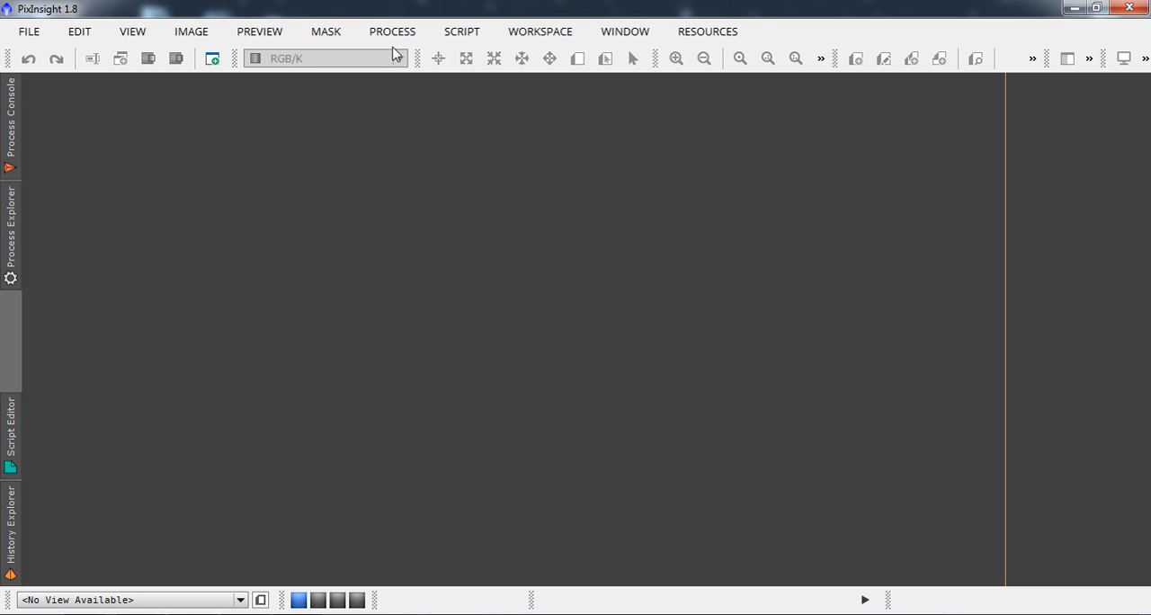
{"action": "left_click", "coordinate": [449, 36]}
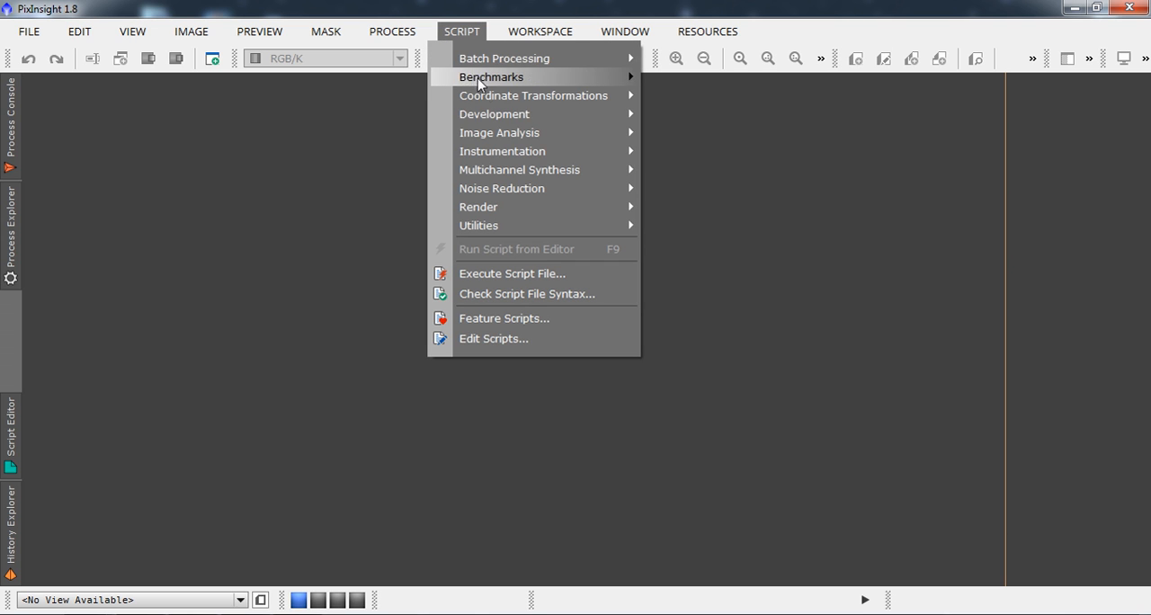
{"action": "mouse_move", "coordinate": [565, 53]}
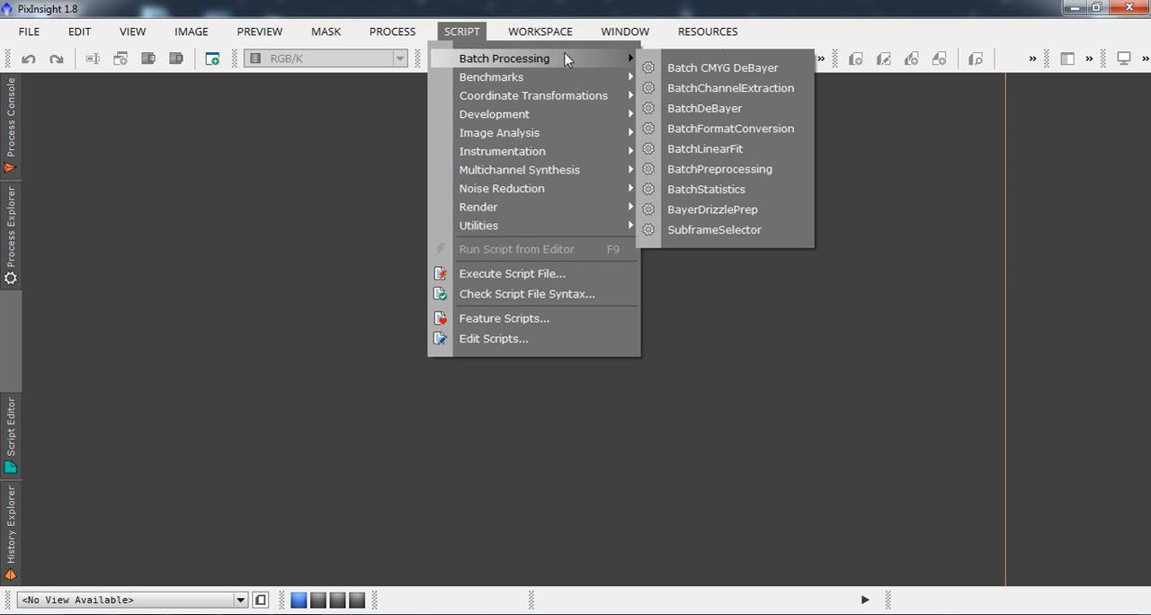
{"action": "left_click", "coordinate": [737, 171]}
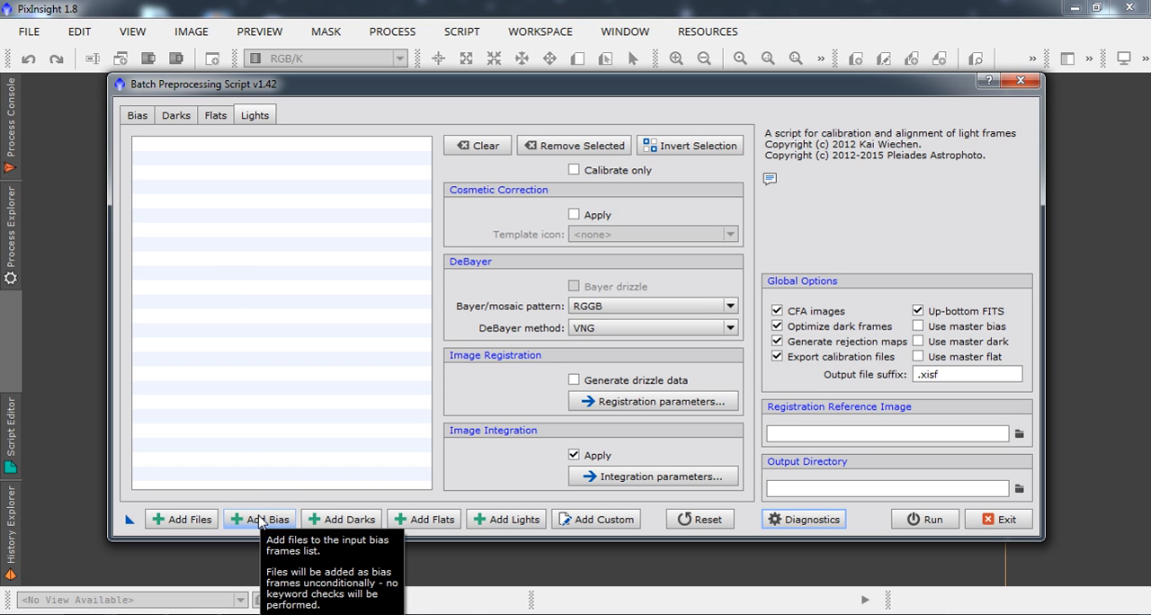
Add all the light frames from the Lights folder inside M81 M82 to the batch preprocessing script.
{"action": "left_click", "coordinate": [486, 522]}
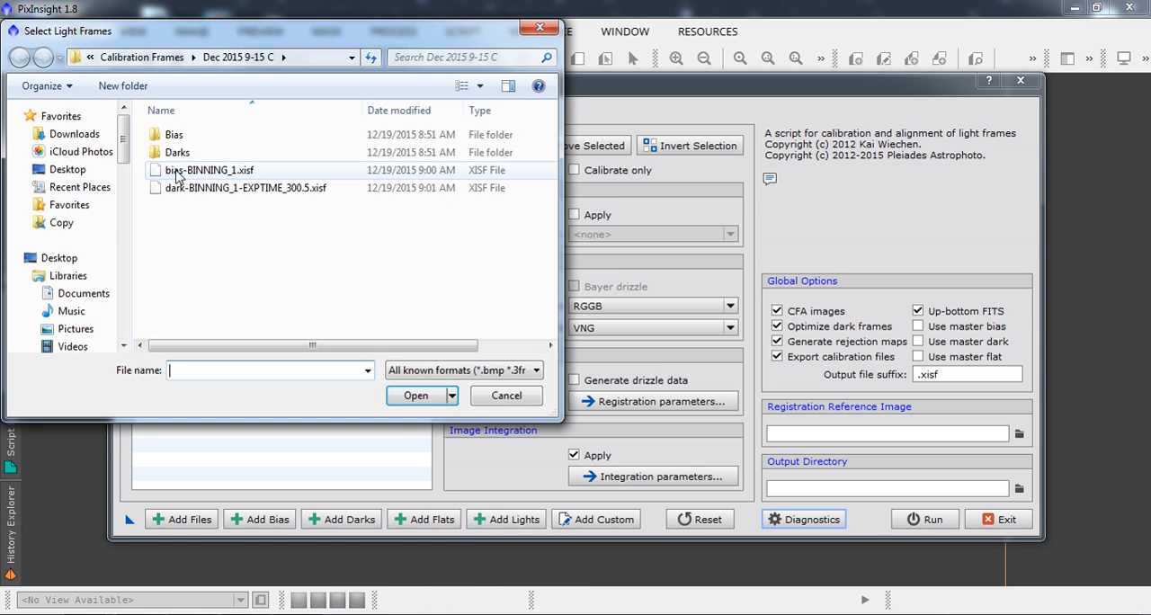
{"action": "left_click_drag", "start_coordinate": [134, 148], "coordinate": [140, 326]}
{"action": "left_click", "coordinate": [73, 253]}
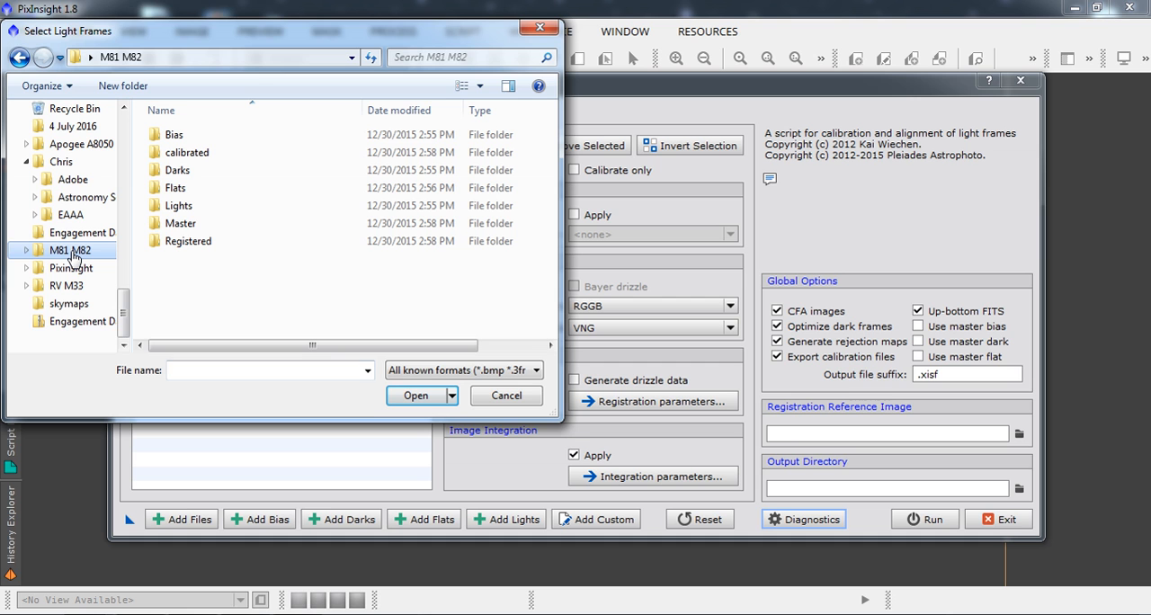
{"action": "double_click", "coordinate": [171, 206]}
{"action": "left_click", "coordinate": [180, 158]}
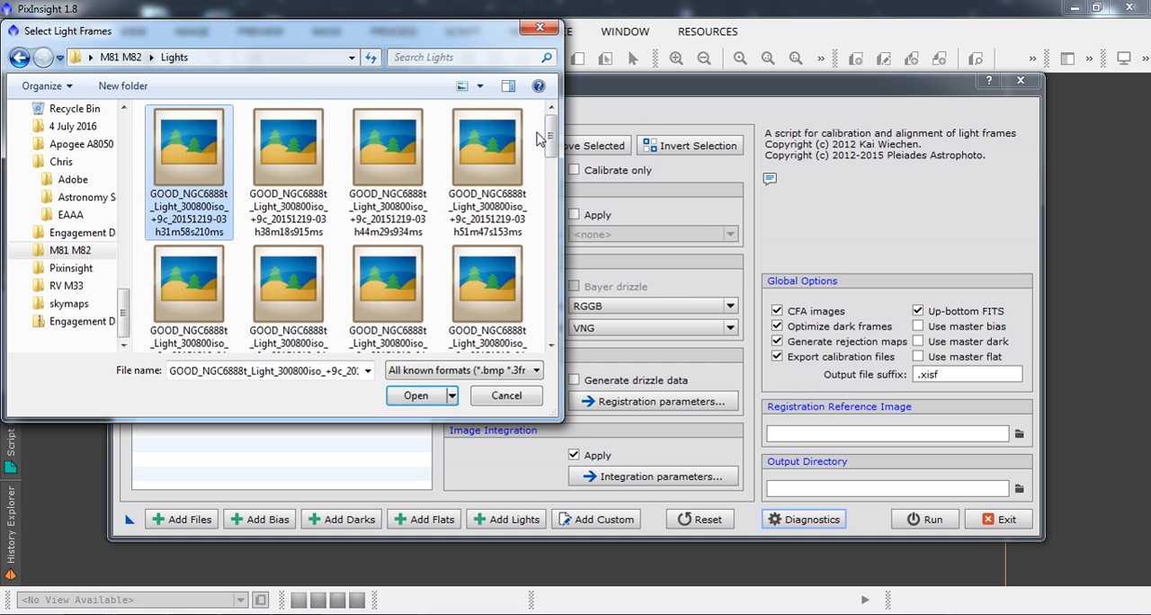
{"action": "left_click_drag", "start_coordinate": [550, 135], "coordinate": [492, 315]}
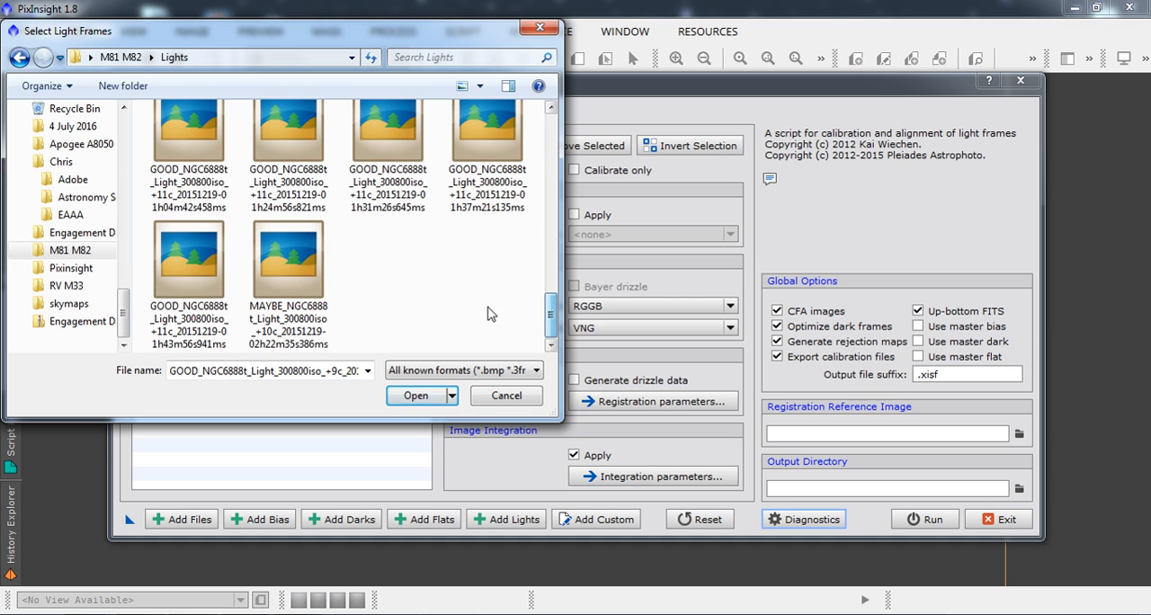
{"action": "left_click", "coordinate": [298, 280], "text": "shift"}
{"action": "left_click", "coordinate": [416, 397]}
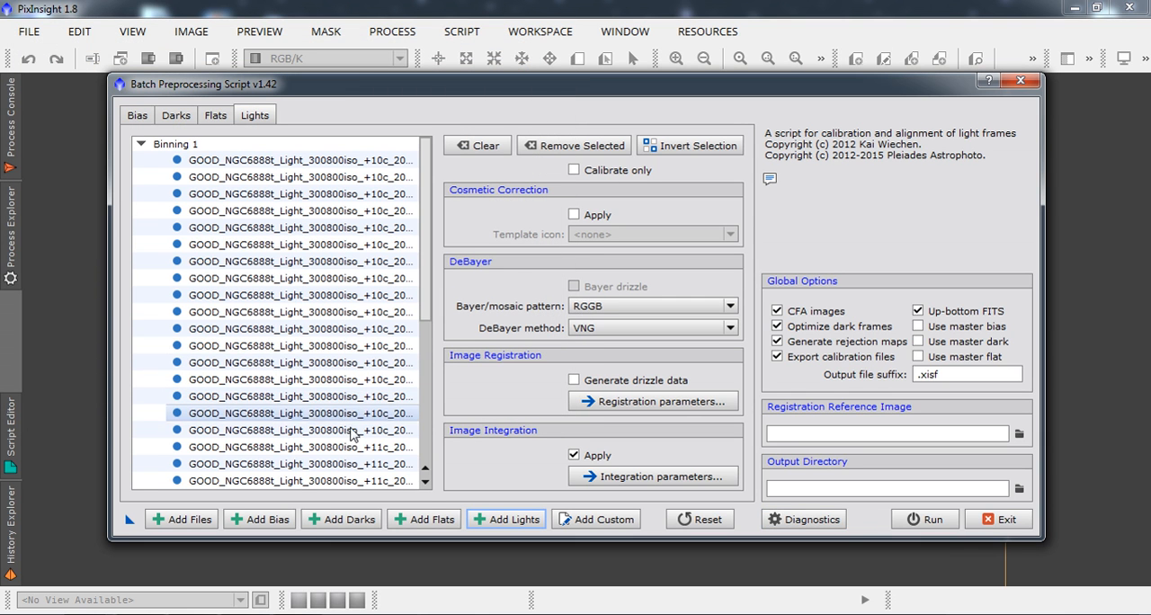
Add all the flat frames from the Flats folder inside M81 M82.
{"action": "left_click", "coordinate": [421, 521]}
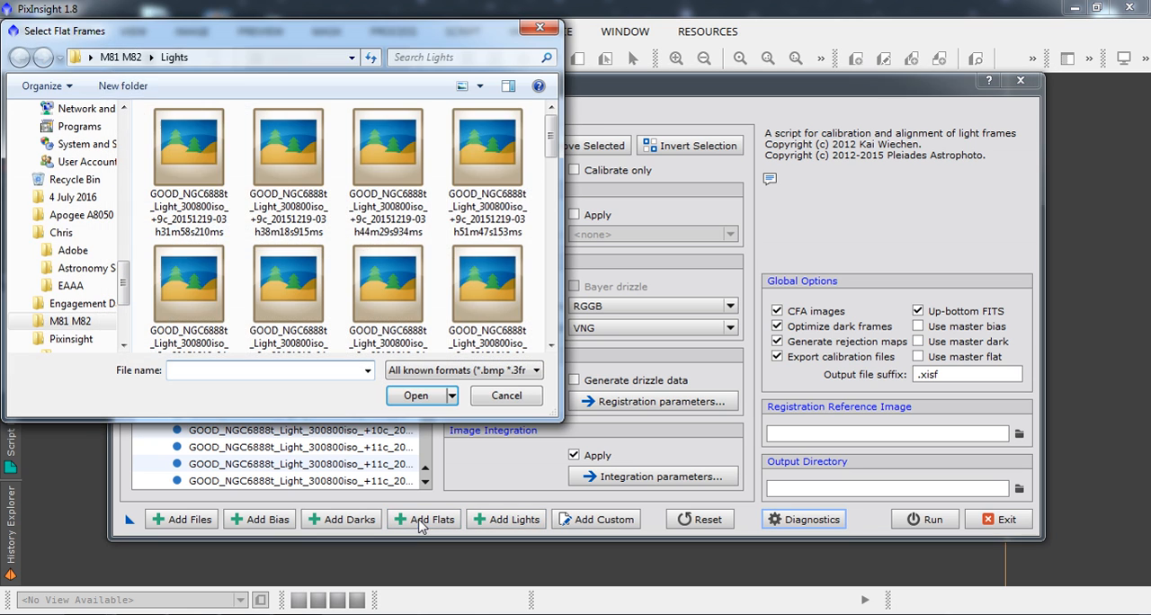
{"action": "left_click", "coordinate": [120, 58]}
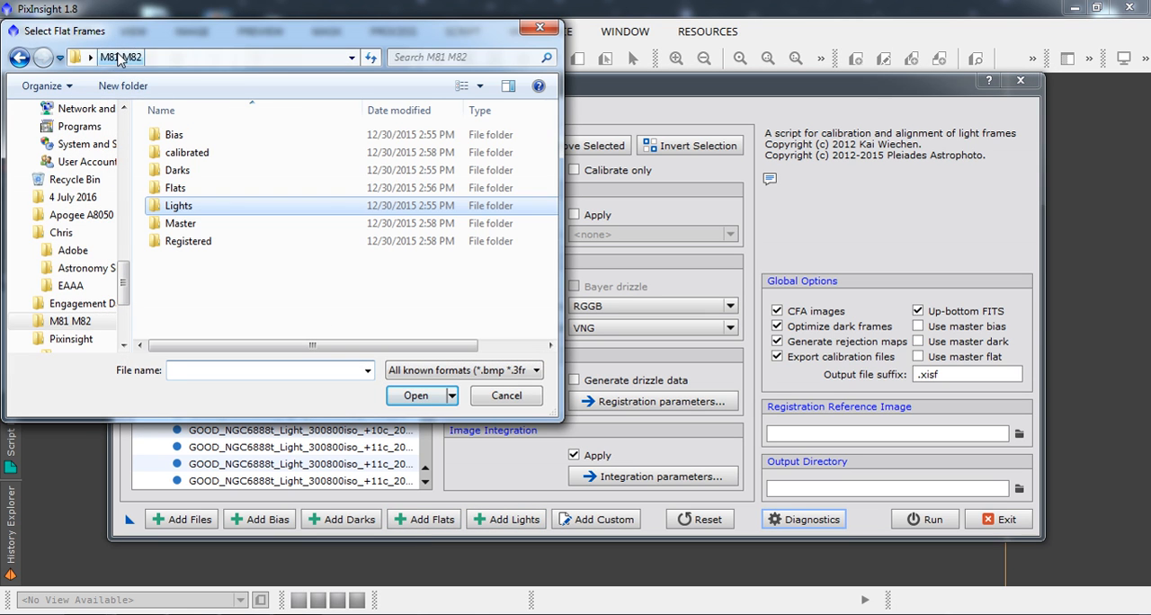
{"action": "double_click", "coordinate": [178, 188]}
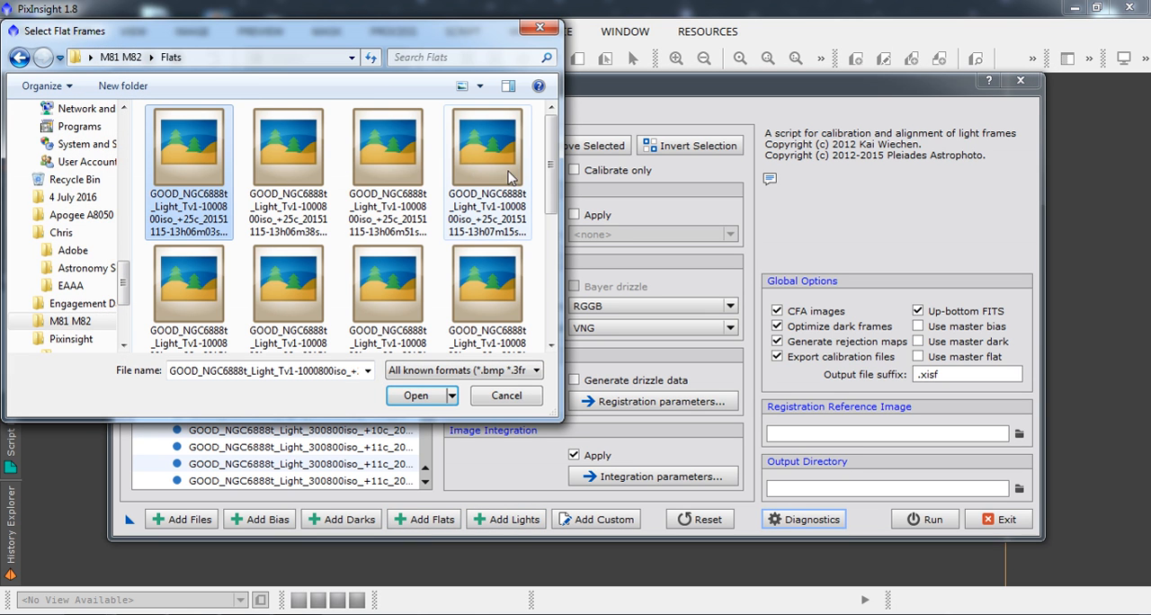
{"action": "scroll", "coordinate": [388, 274], "scroll_direction": "down", "scroll_amount": 3}
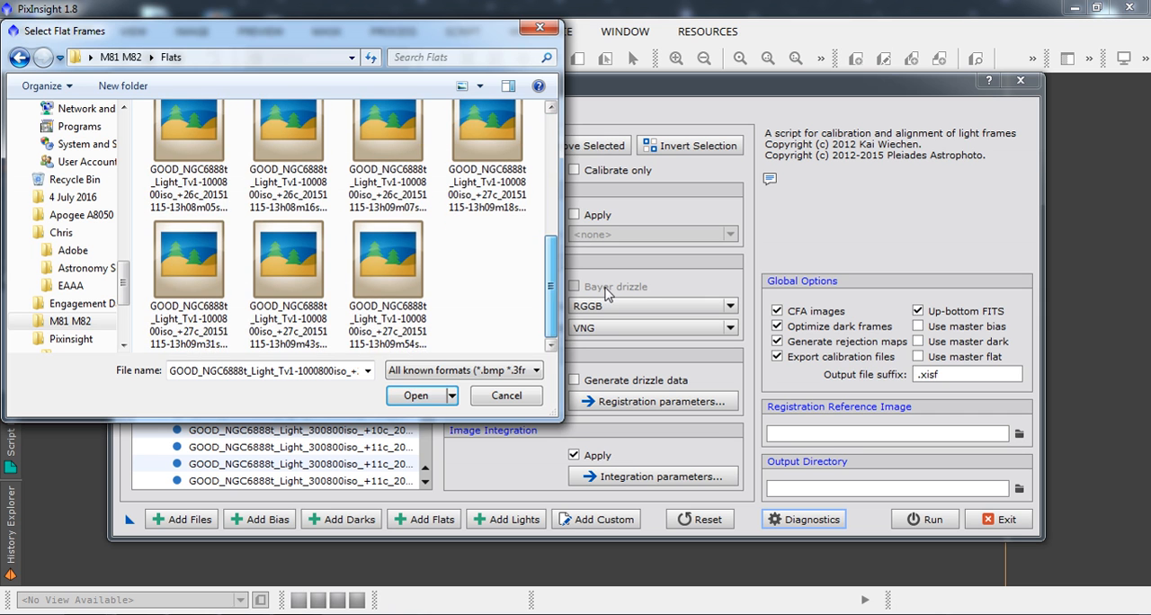
{"action": "left_click", "coordinate": [388, 274], "text": "shift"}
{"action": "left_click", "coordinate": [415, 401]}
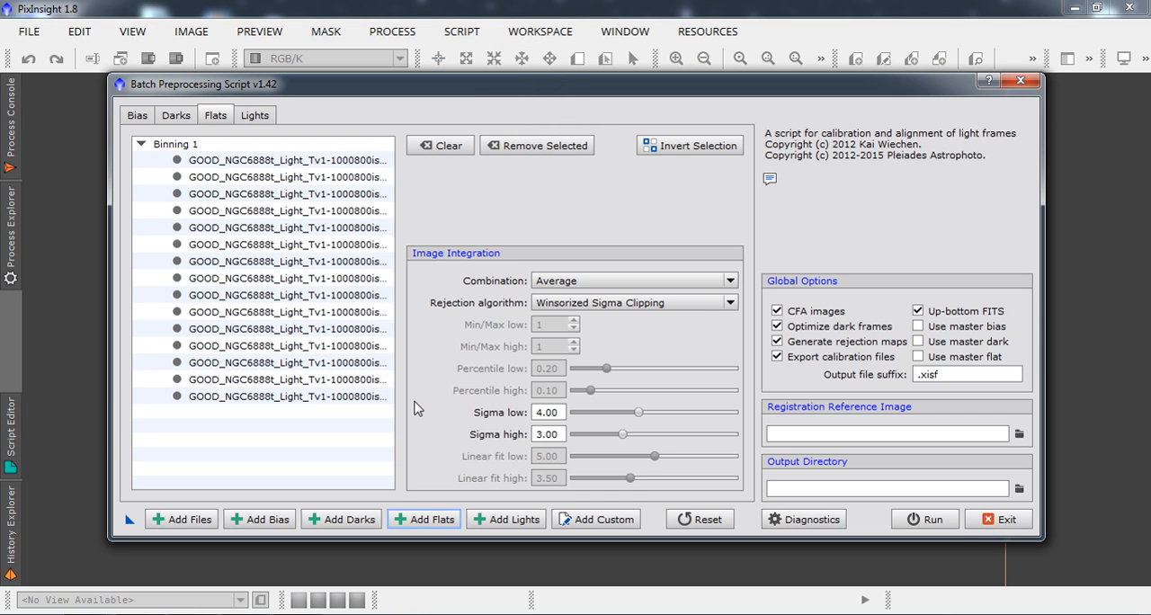
Add all the dark frames from the Darks folder inside M81 M82.
{"action": "left_click", "coordinate": [358, 521]}
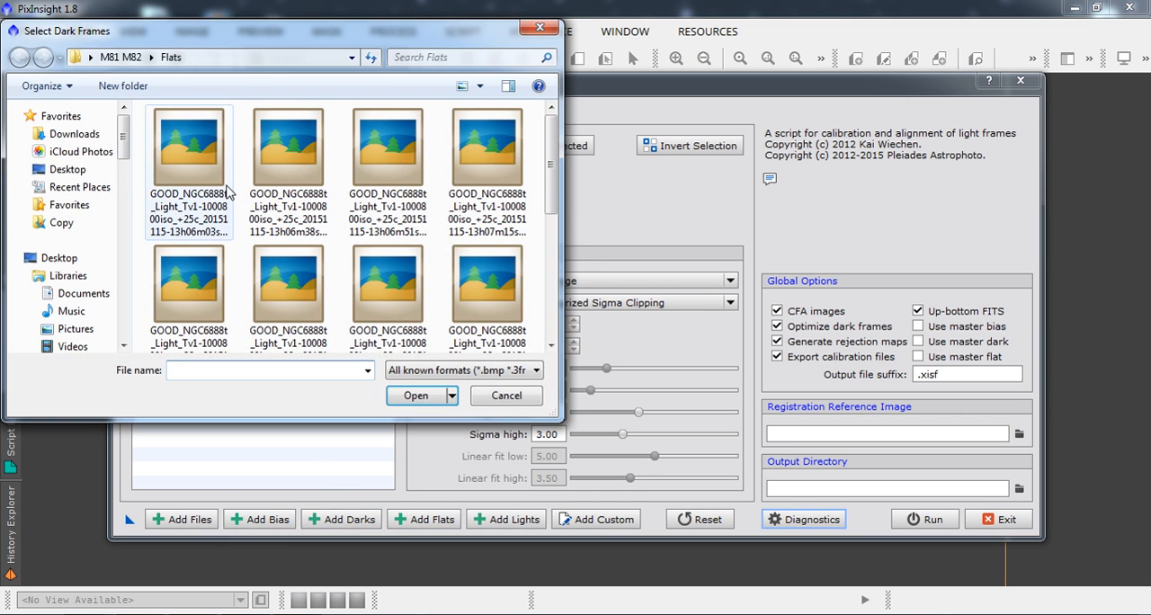
{"action": "left_click", "coordinate": [126, 56]}
{"action": "double_click", "coordinate": [179, 170]}
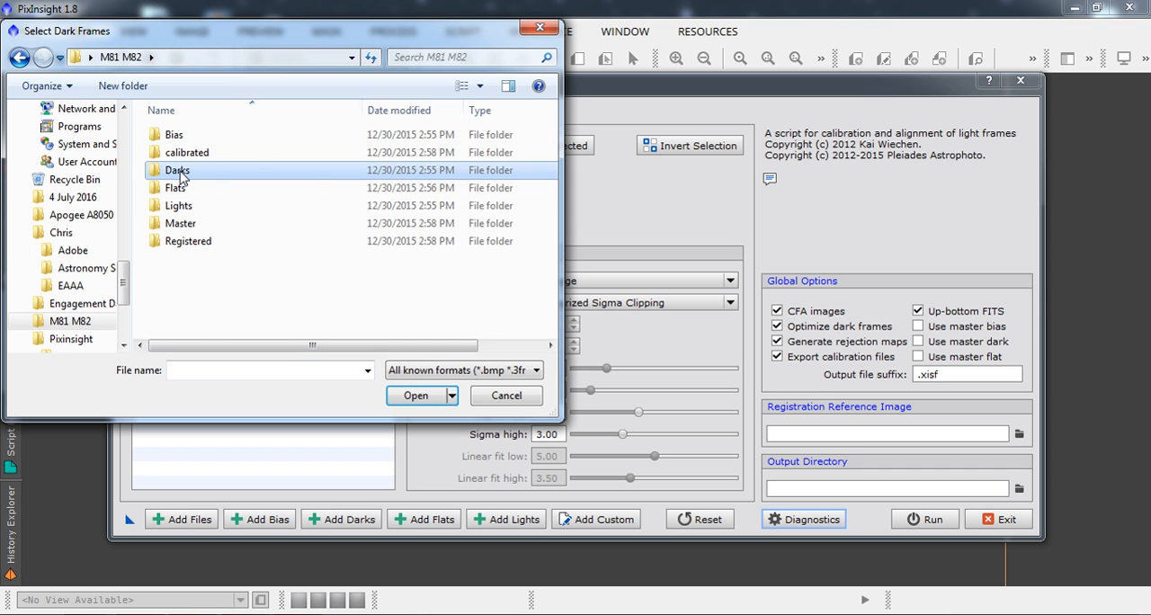
{"action": "left_click", "coordinate": [180, 155]}
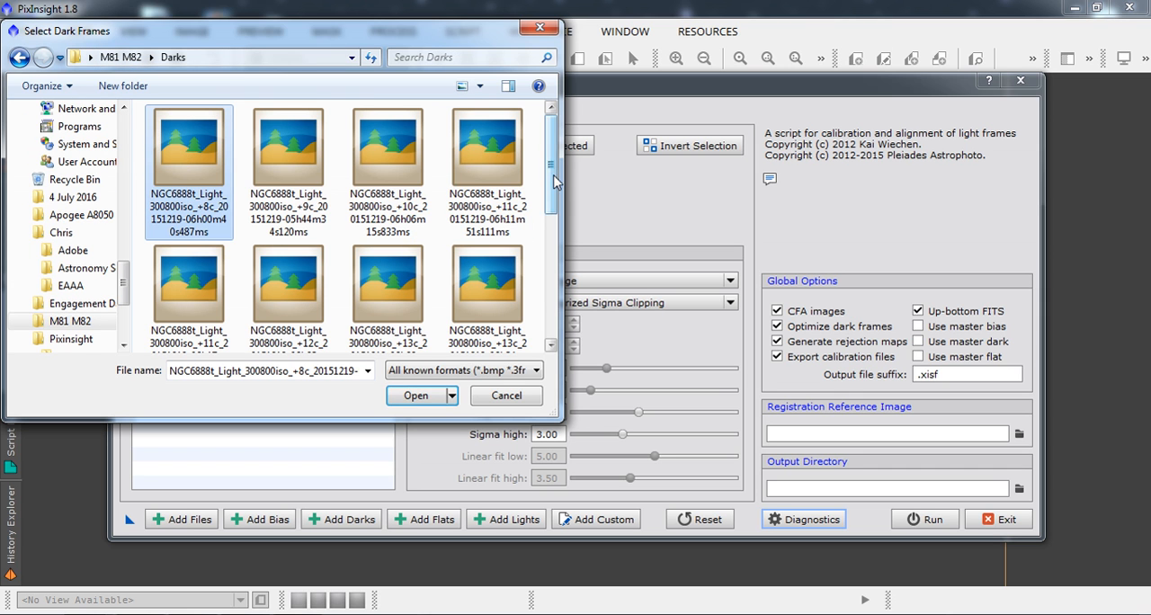
{"action": "scroll", "coordinate": [378, 170], "scroll_direction": "down", "scroll_amount": 3}
{"action": "left_click", "coordinate": [203, 279], "text": "shift"}
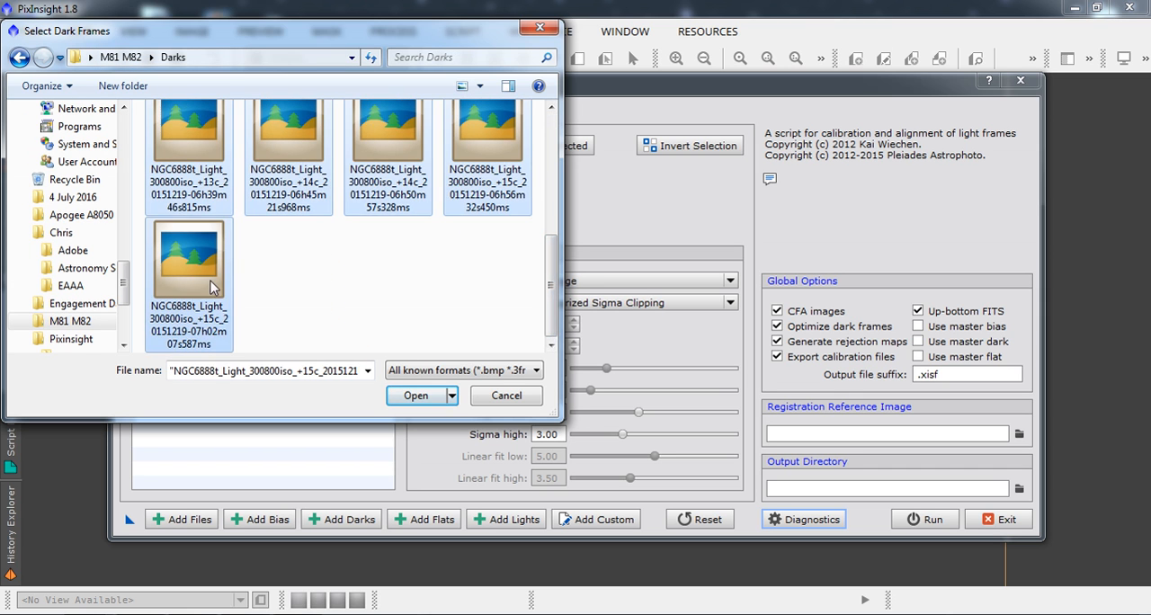
{"action": "left_click", "coordinate": [416, 398]}
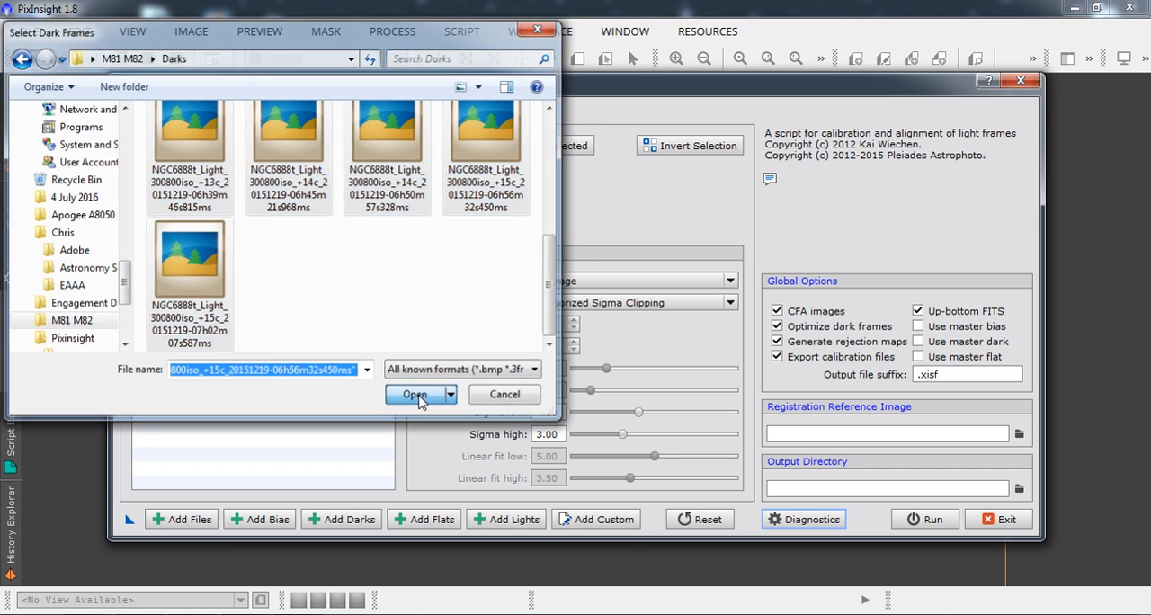
Add all the bias frames from the Bias folder inside M81 M82.
{"action": "left_click", "coordinate": [277, 518]}
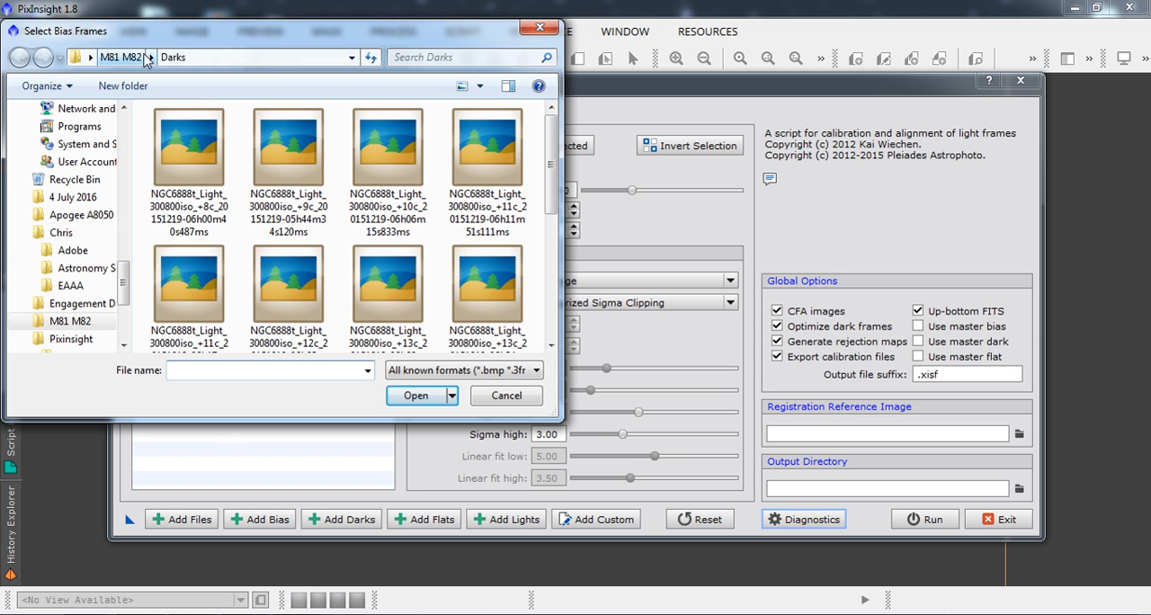
{"action": "left_click", "coordinate": [120, 56]}
{"action": "left_click", "coordinate": [179, 137]}
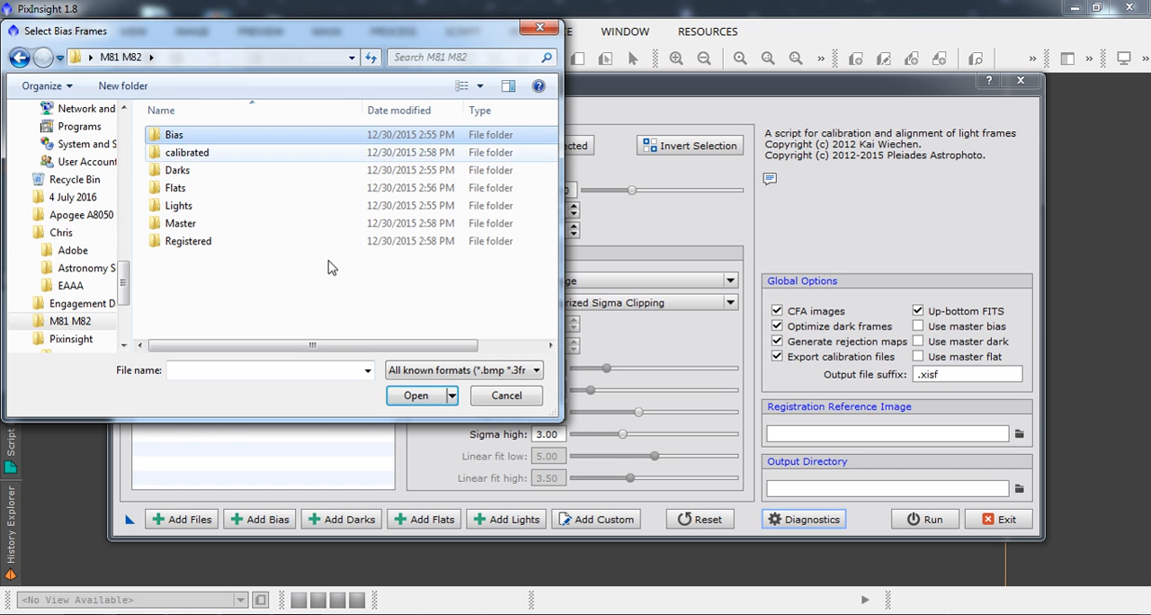
{"action": "double_click", "coordinate": [185, 133]}
{"action": "left_click", "coordinate": [194, 133]}
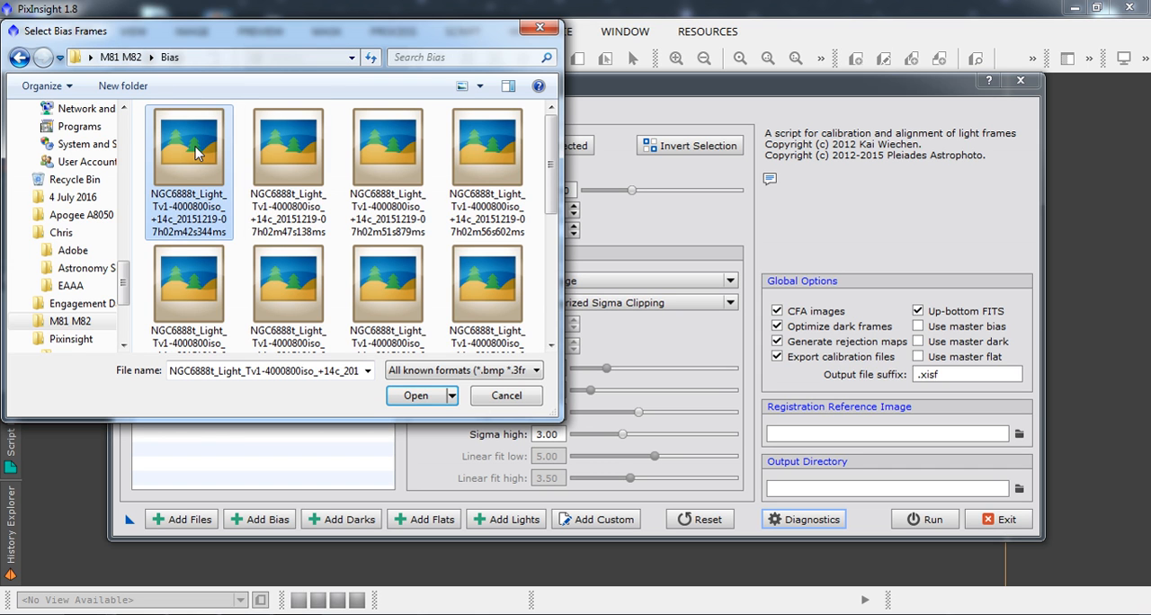
{"action": "left_click_drag", "start_coordinate": [550, 164], "coordinate": [568, 284]}
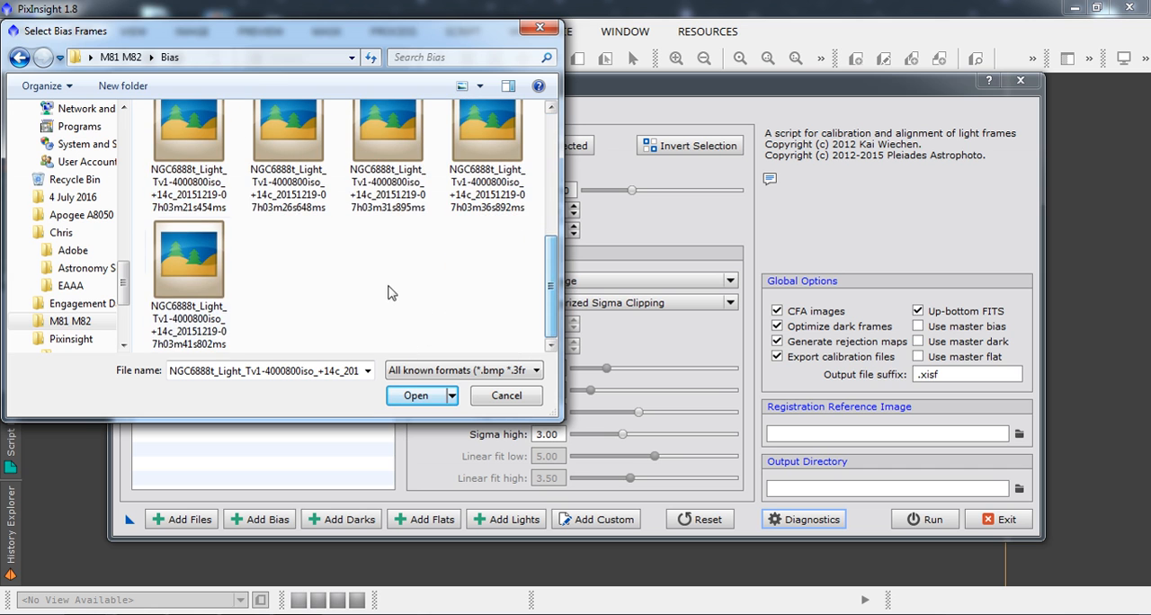
{"action": "left_click", "coordinate": [203, 286], "text": "shift"}
{"action": "left_click", "coordinate": [416, 396]}
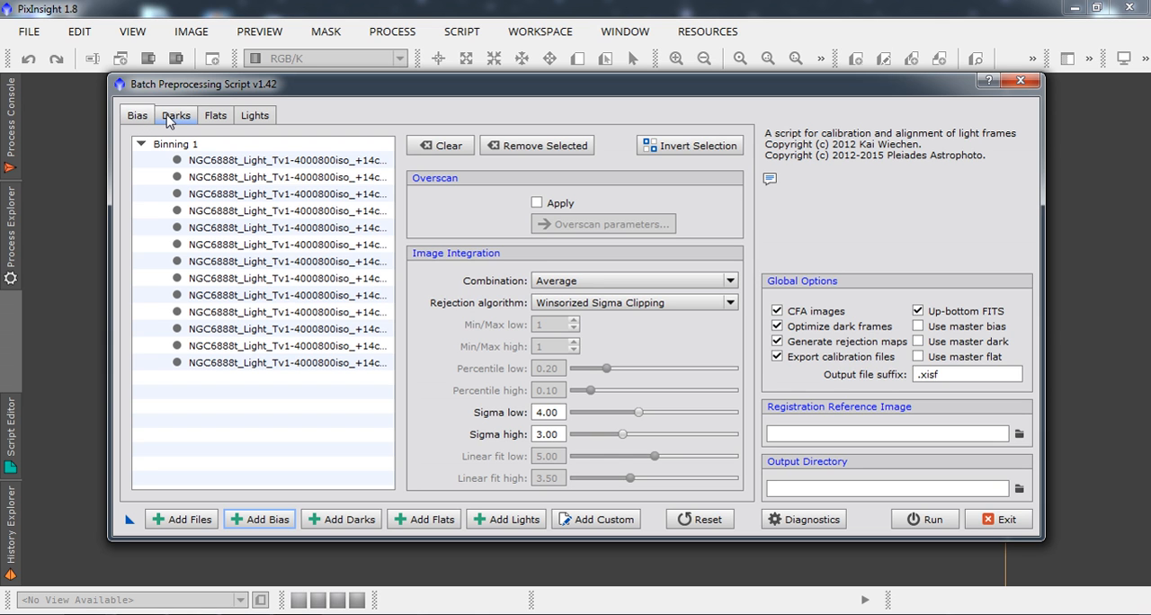
Review the loaded dark, flat and light frame lists and their settings in the batch preprocessing script.
{"action": "left_click", "coordinate": [169, 117]}
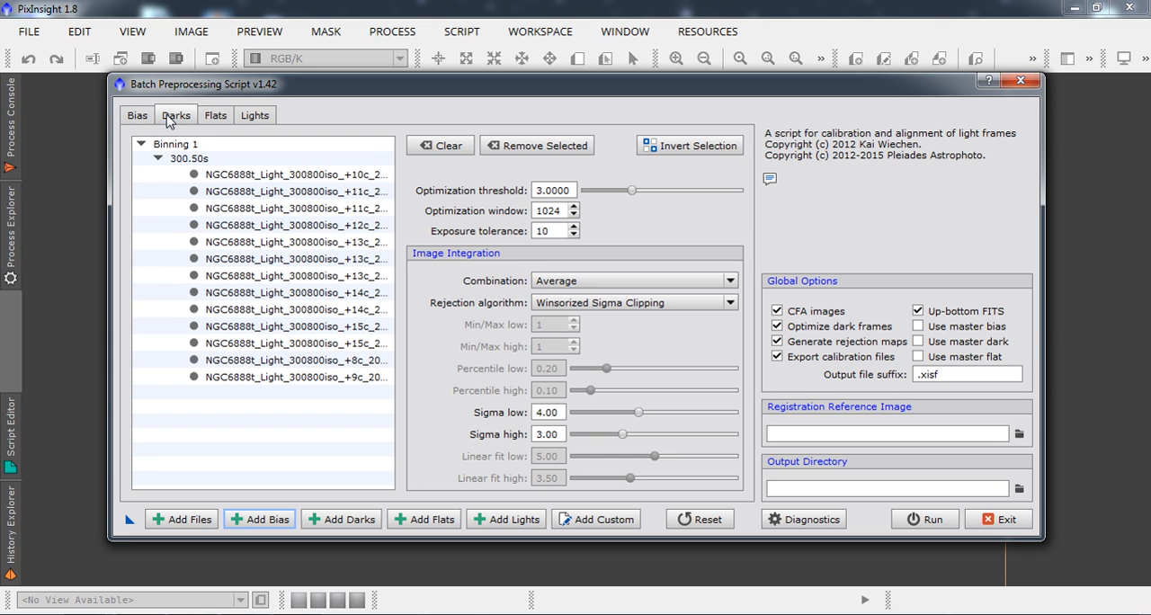
{"action": "left_click", "coordinate": [218, 115]}
{"action": "left_click", "coordinate": [251, 119]}
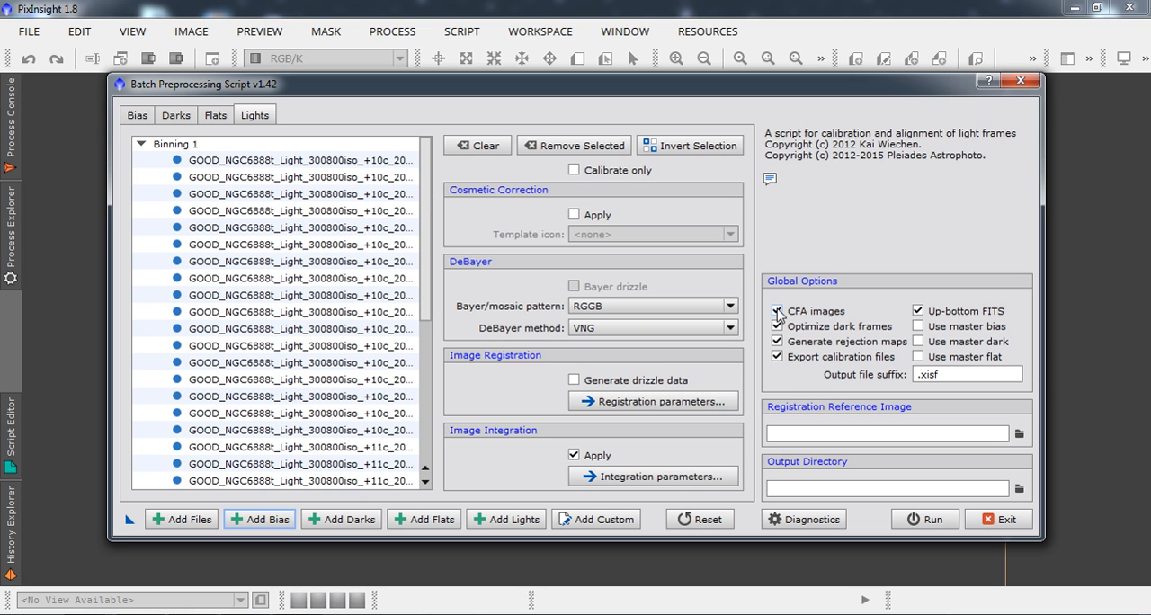
{"action": "mouse_move", "coordinate": [778, 315]}
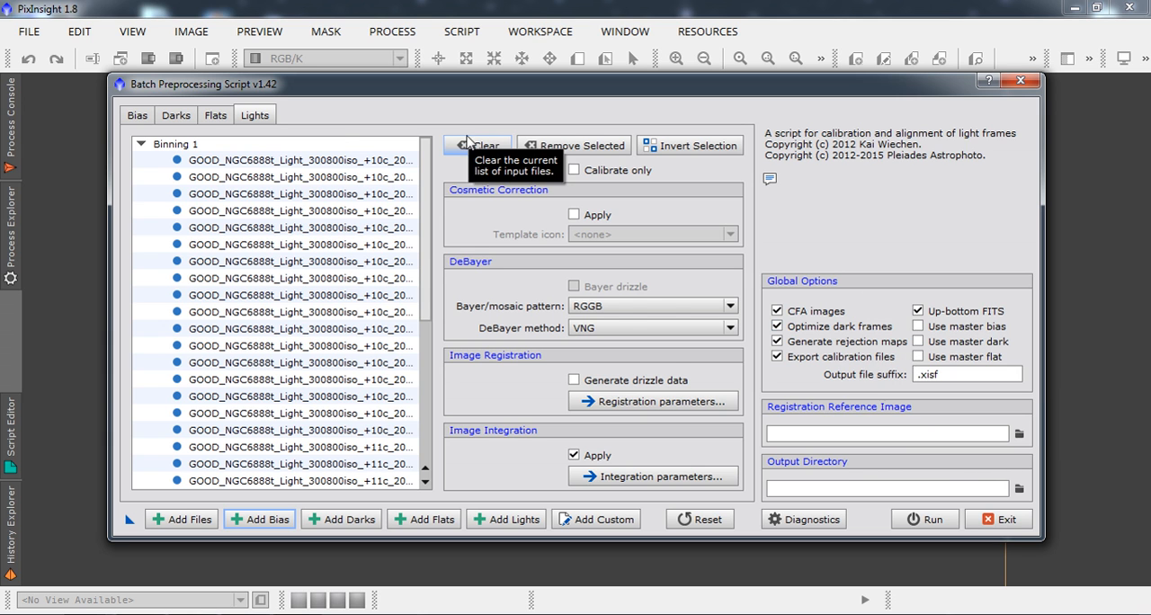
{"action": "left_click", "coordinate": [218, 117]}
{"action": "left_click", "coordinate": [176, 118]}
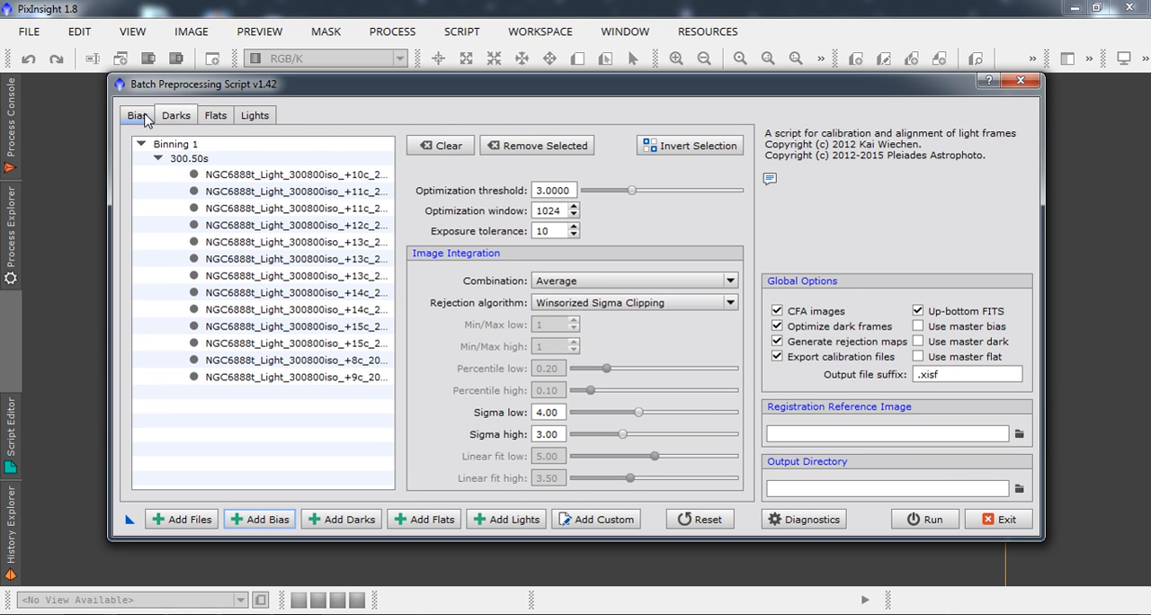
Go through the loaded bias, dark, flat and light frame lists once more to check each category's contents and options.
{"action": "left_click", "coordinate": [143, 119]}
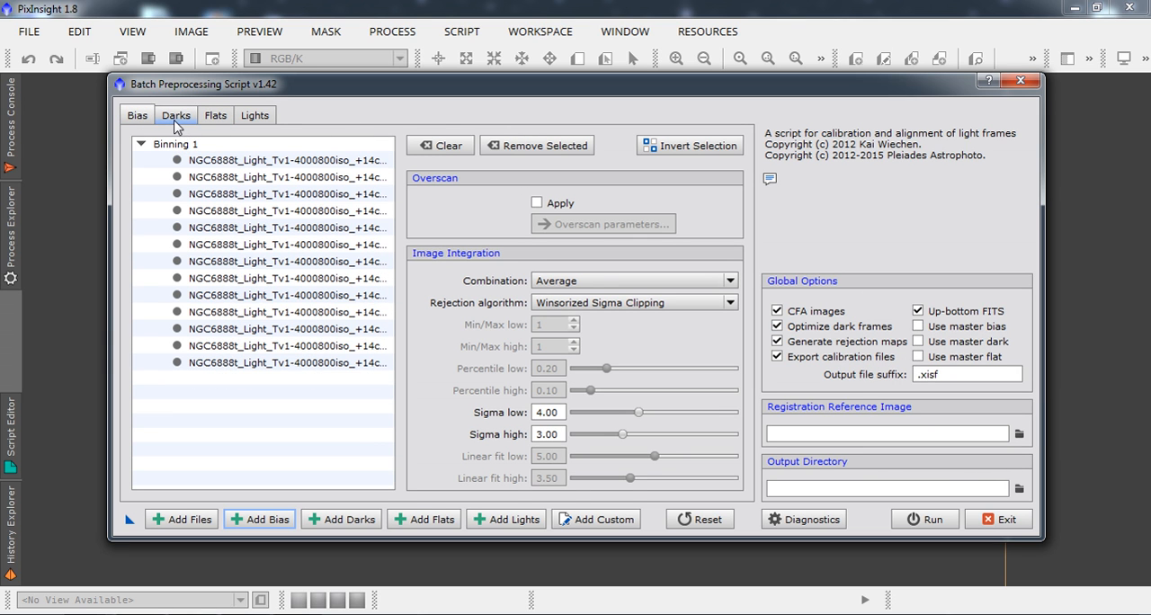
{"action": "left_click", "coordinate": [177, 119]}
{"action": "left_click", "coordinate": [207, 120]}
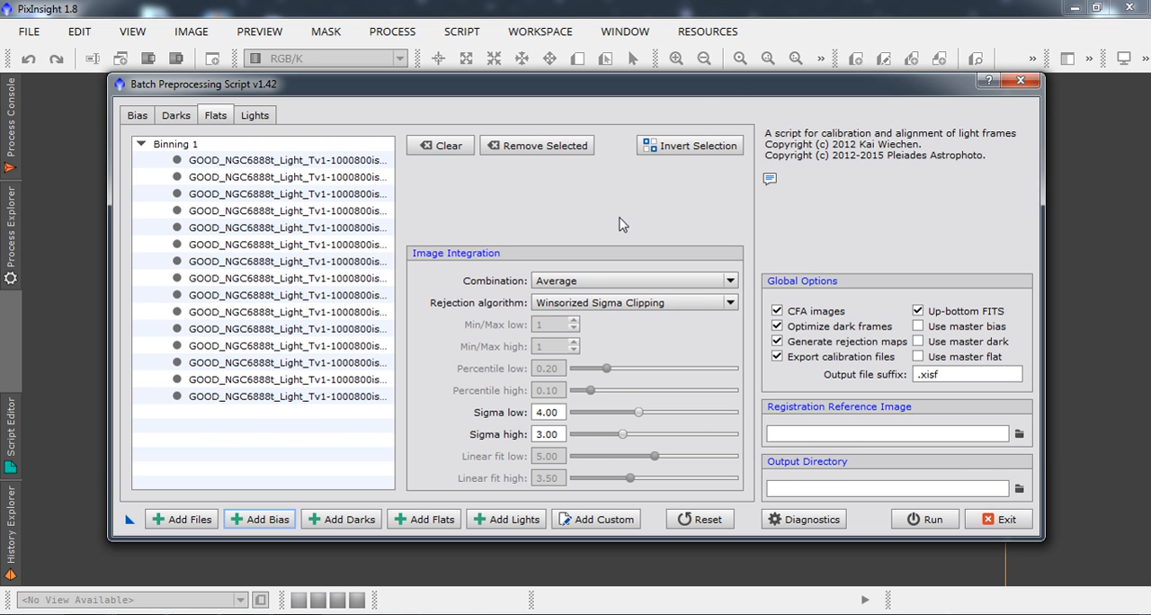
{"action": "left_click", "coordinate": [255, 117]}
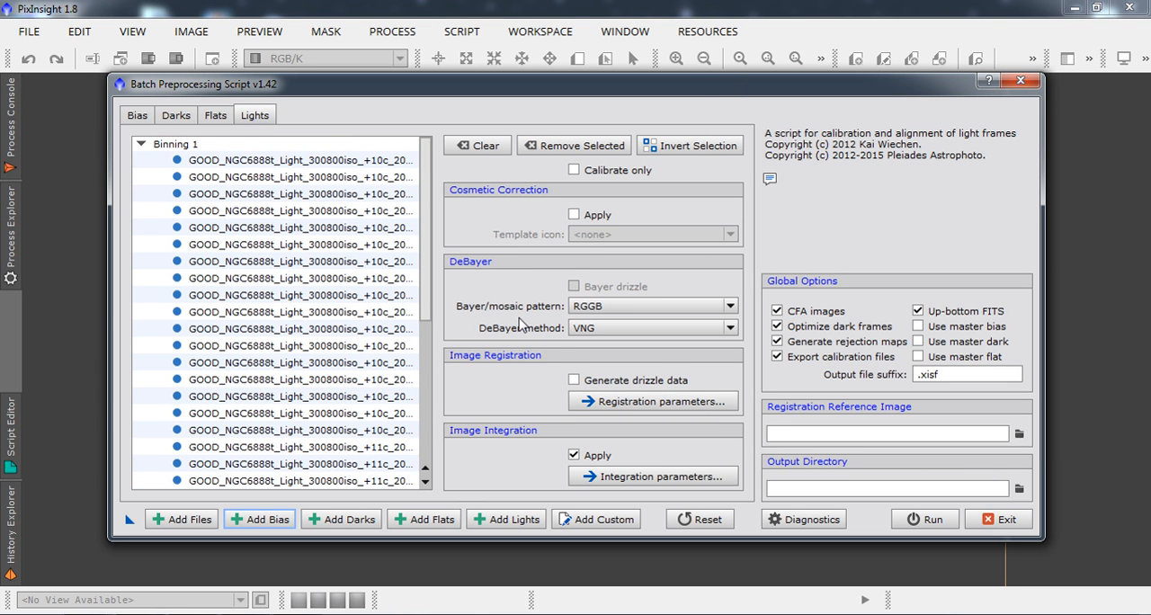
Examine the image registration parameters and the image integration parameters for the light frames, leaving each parameter view again.
{"action": "left_click", "coordinate": [612, 404]}
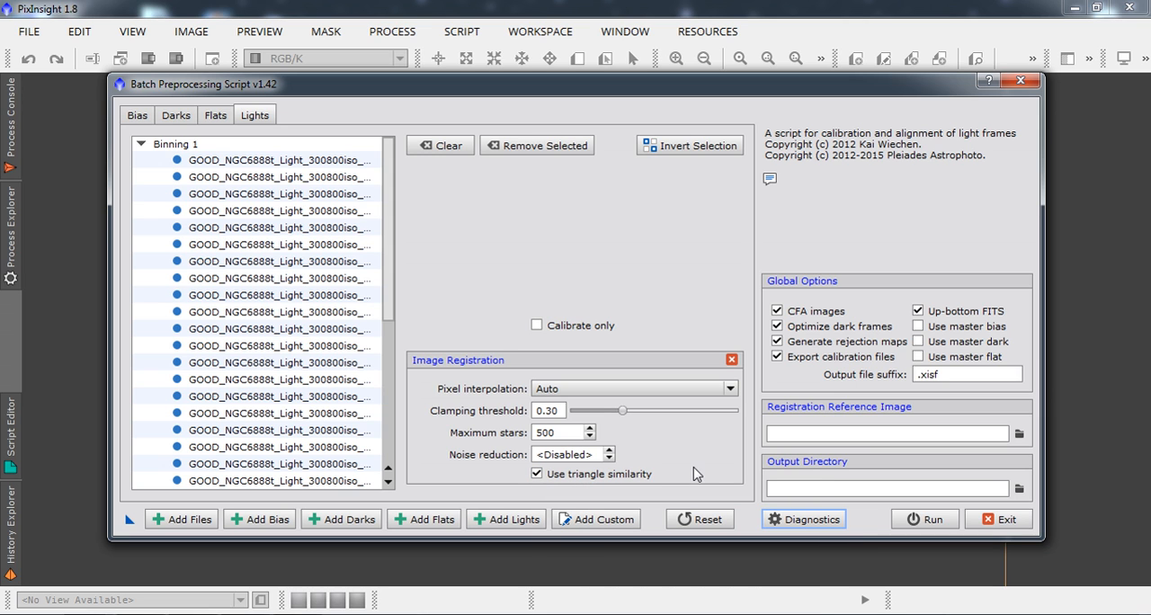
{"action": "left_click", "coordinate": [731, 360]}
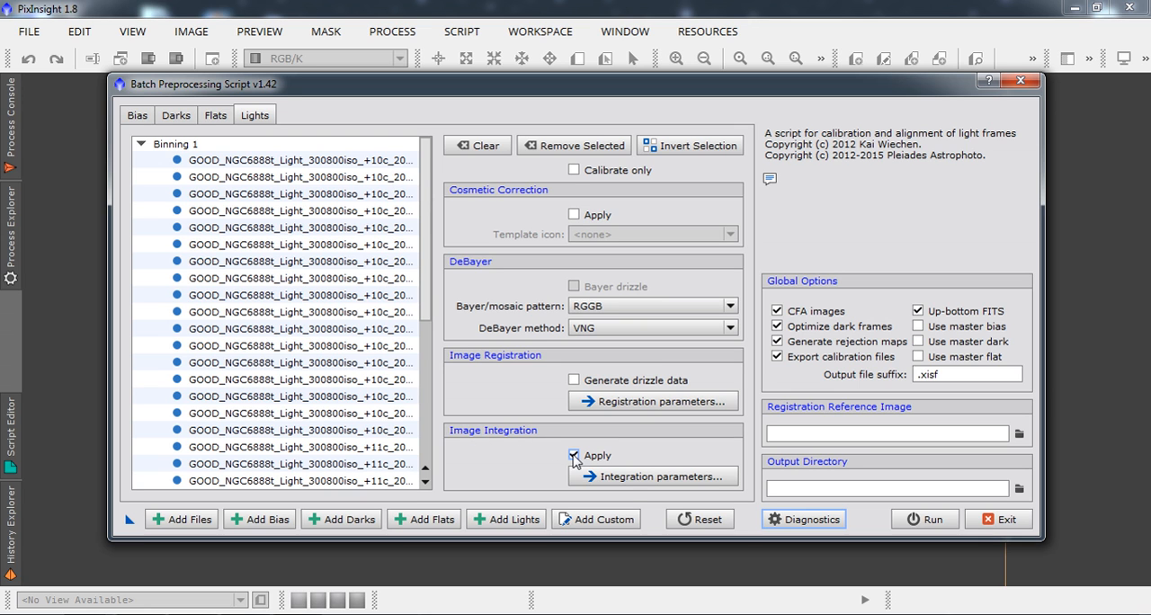
{"action": "left_click", "coordinate": [628, 479]}
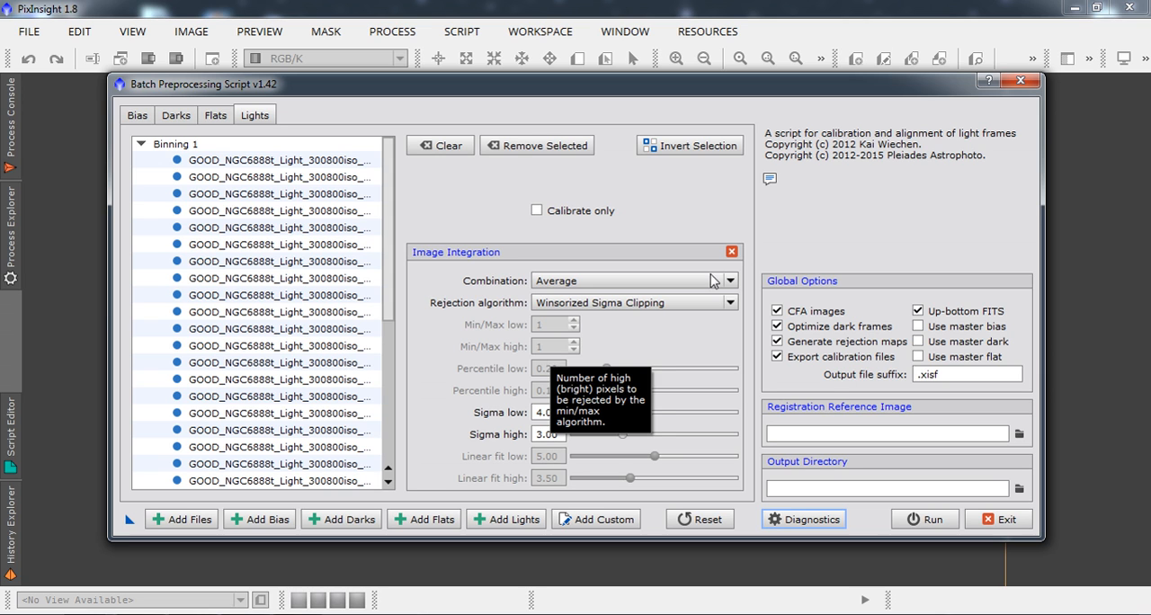
{"action": "left_click", "coordinate": [731, 253]}
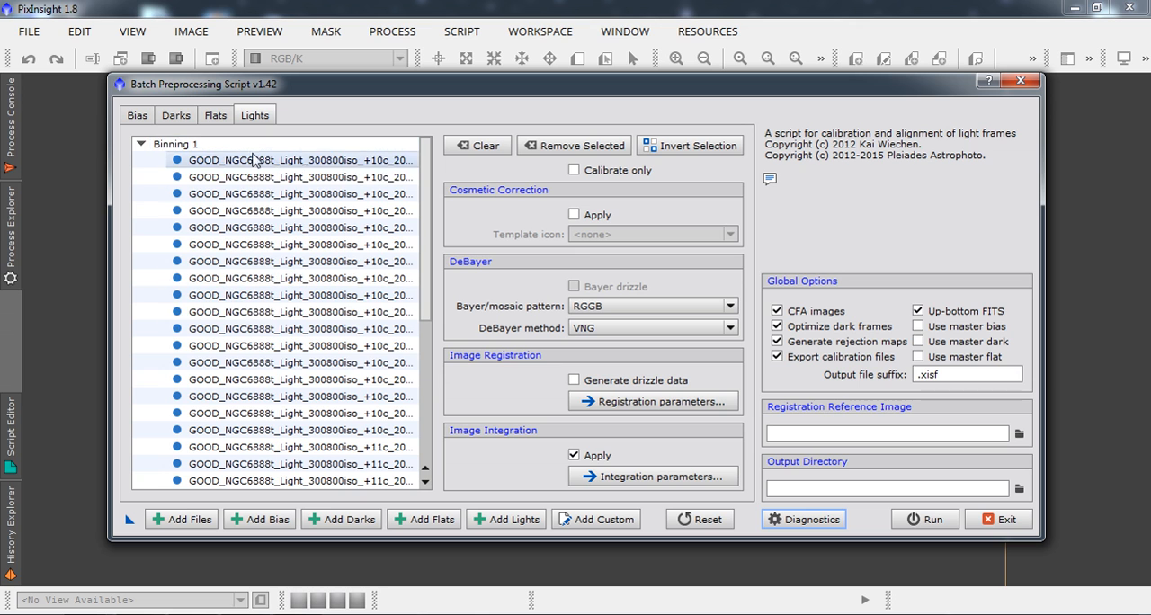
Set the first light frame as the registration reference image and choose the M81 M82 folder as the output directory.
{"action": "double_click", "coordinate": [249, 162]}
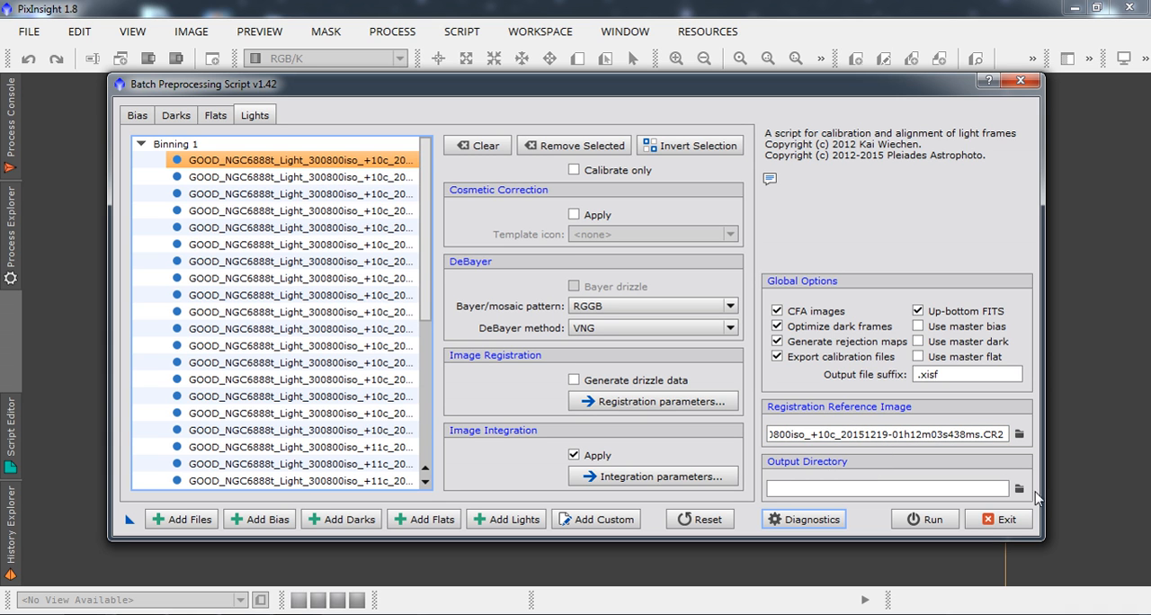
{"action": "left_click", "coordinate": [1019, 489]}
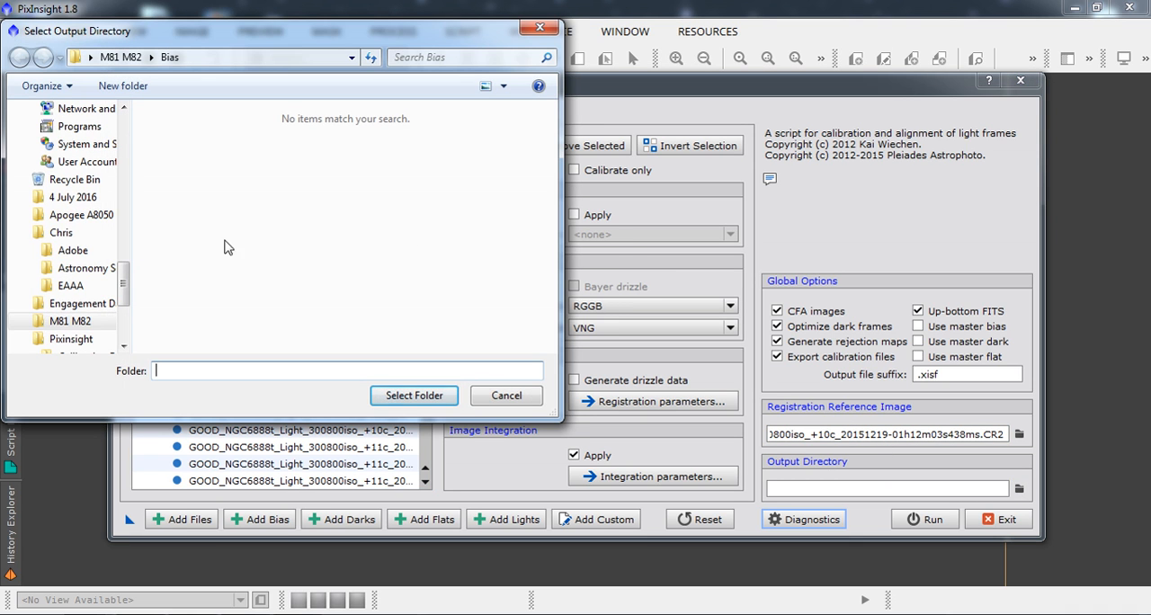
{"action": "left_click", "coordinate": [76, 321]}
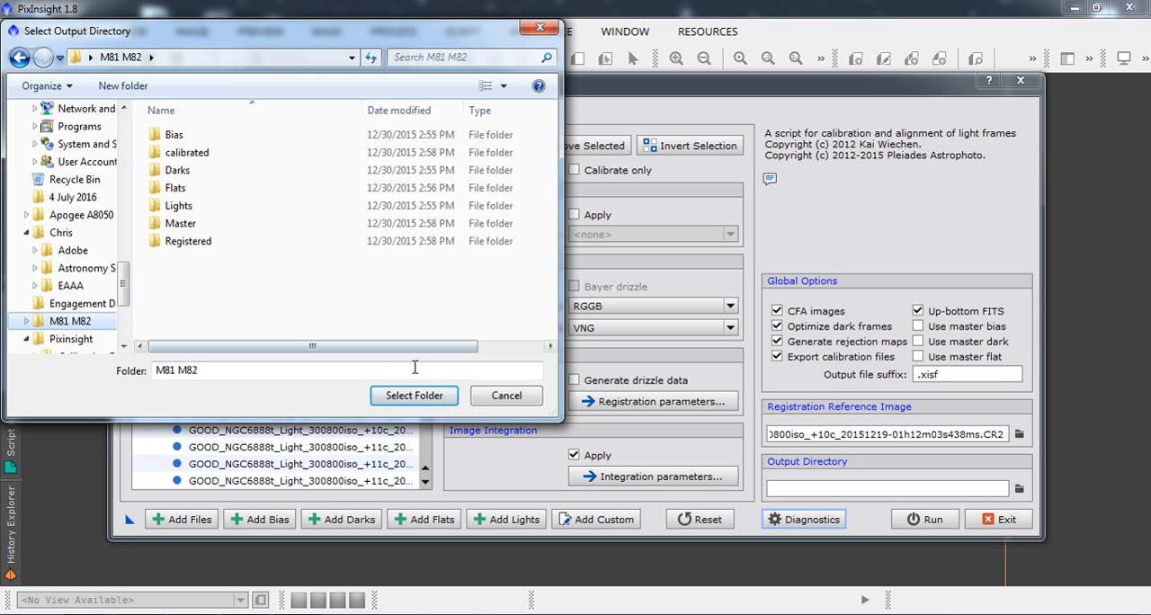
{"action": "left_click", "coordinate": [400, 399]}
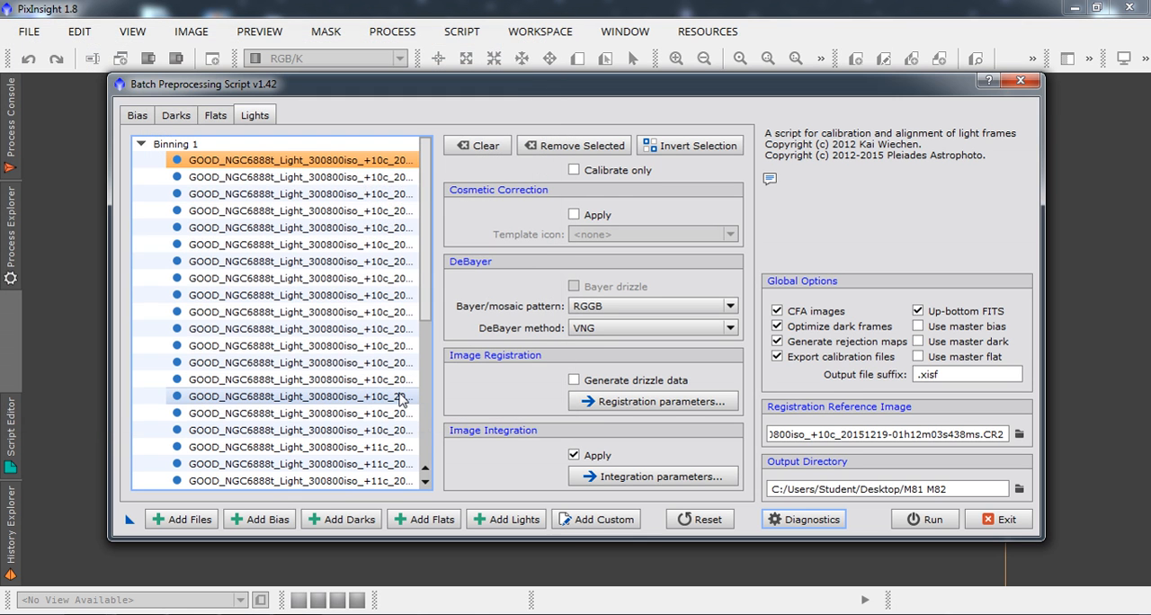
Run the diagnostics on the batch preprocessing setup, dismiss the report and exit the script.
{"action": "left_click", "coordinate": [788, 521]}
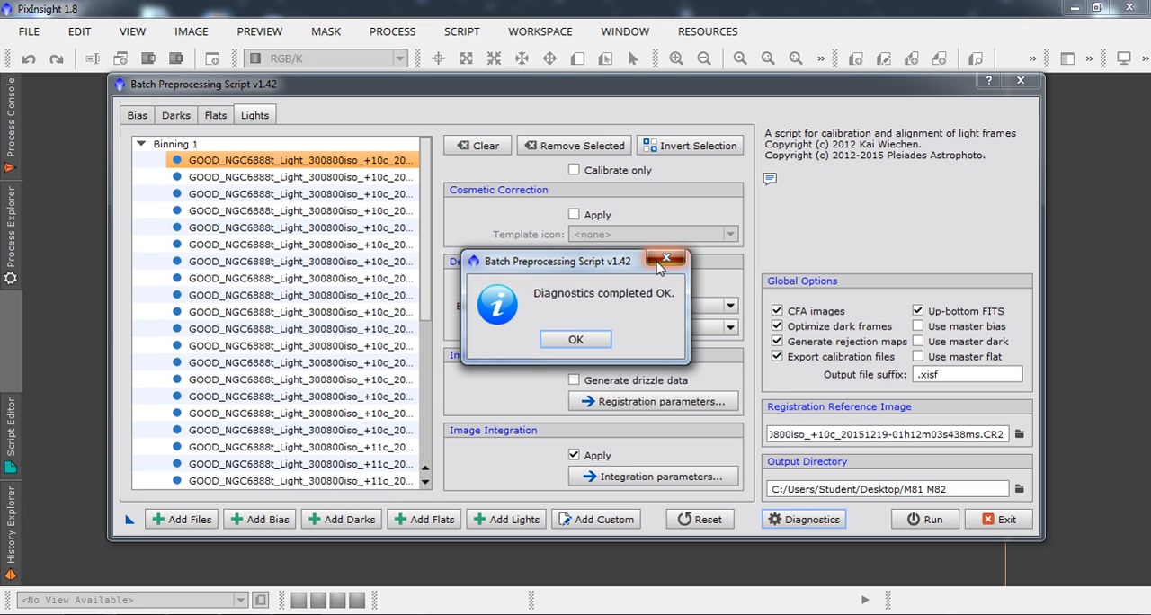
{"action": "left_click", "coordinate": [665, 261]}
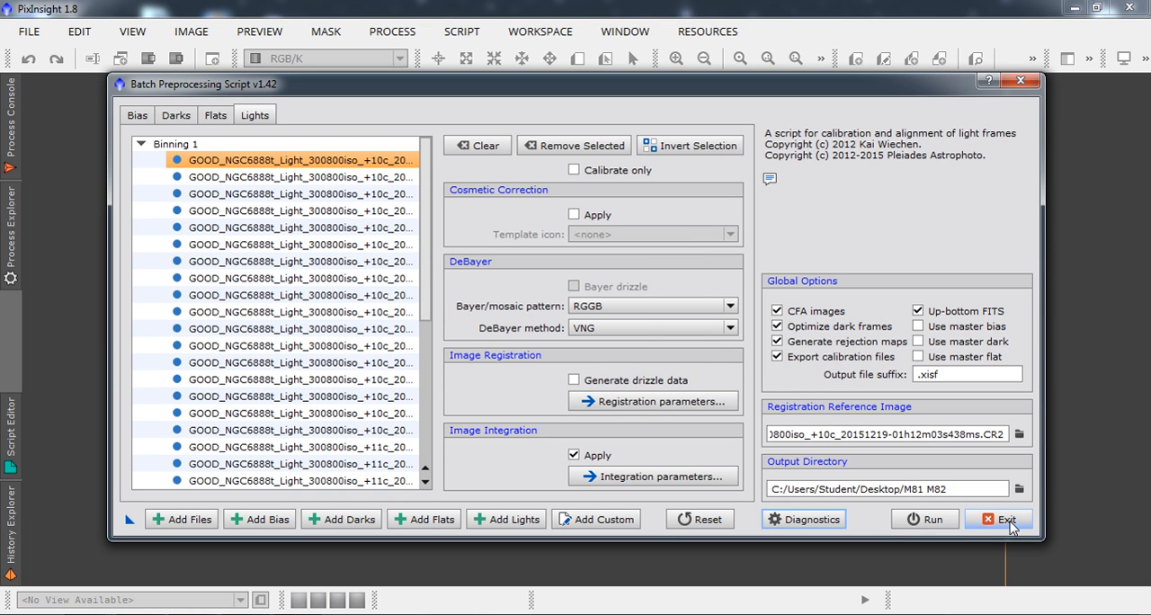
{"action": "left_click", "coordinate": [1006, 520]}
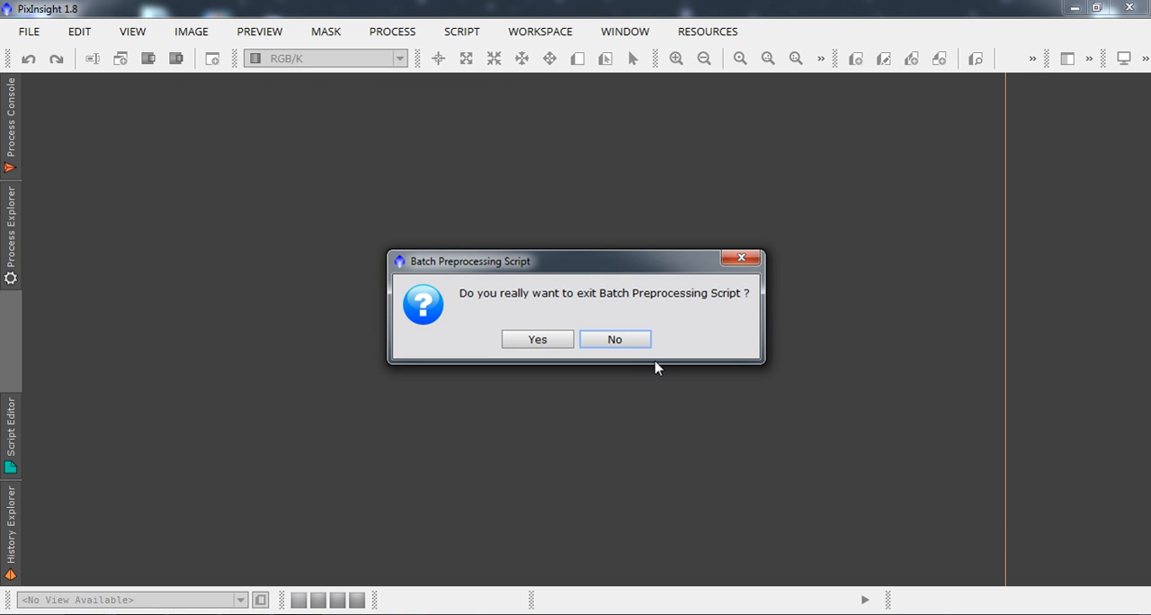
{"action": "left_click", "coordinate": [539, 340]}
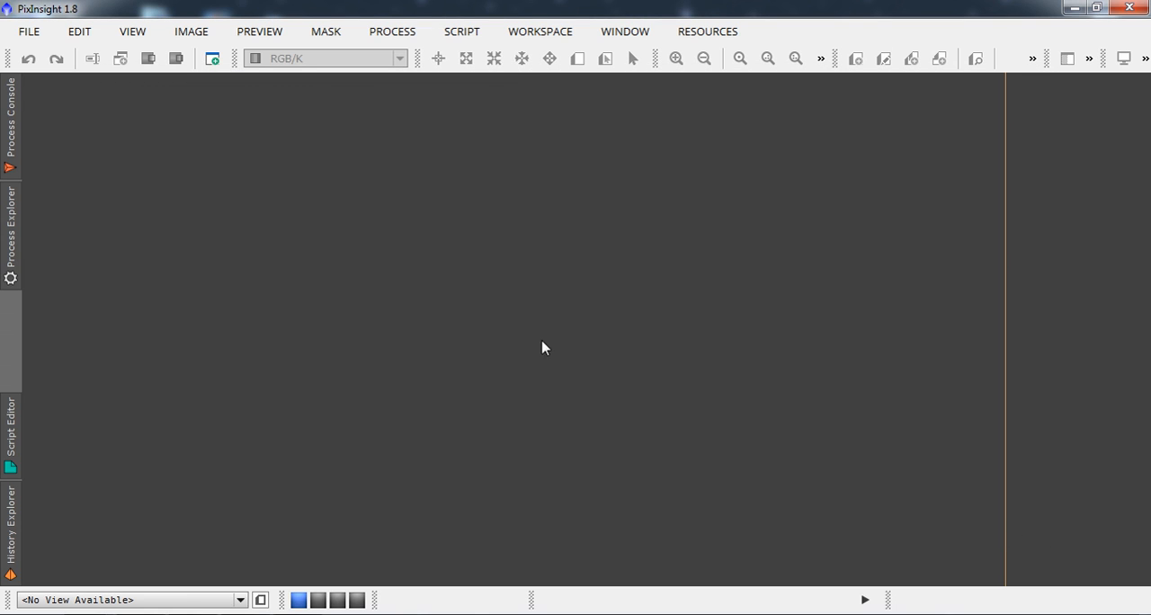
Open light-BINNING_1.xisf from the Master folder inside M81 M82 in the PixInsight workspace and minimize the file browser.
{"action": "left_click", "coordinate": [173, 613]}
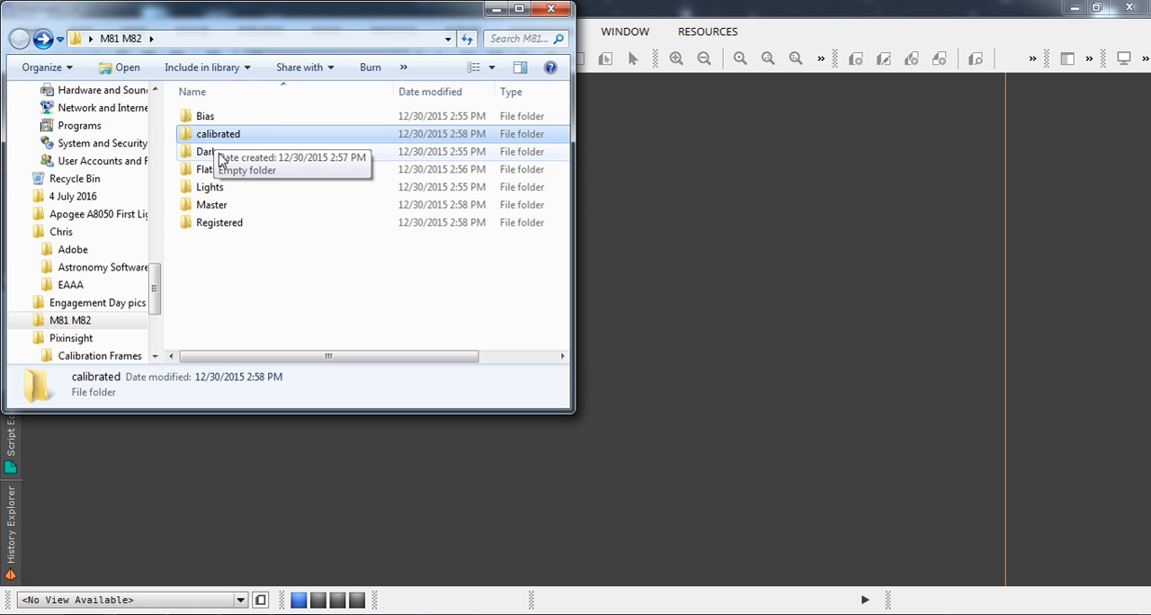
{"action": "double_click", "coordinate": [213, 205]}
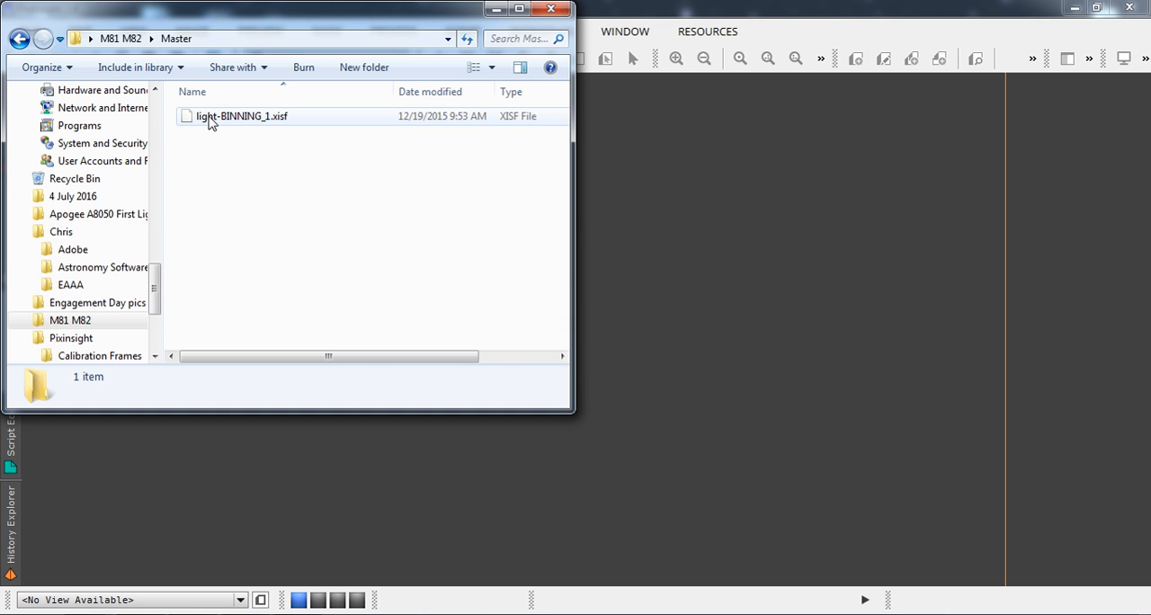
{"action": "left_click_drag", "start_coordinate": [209, 124], "coordinate": [630, 216]}
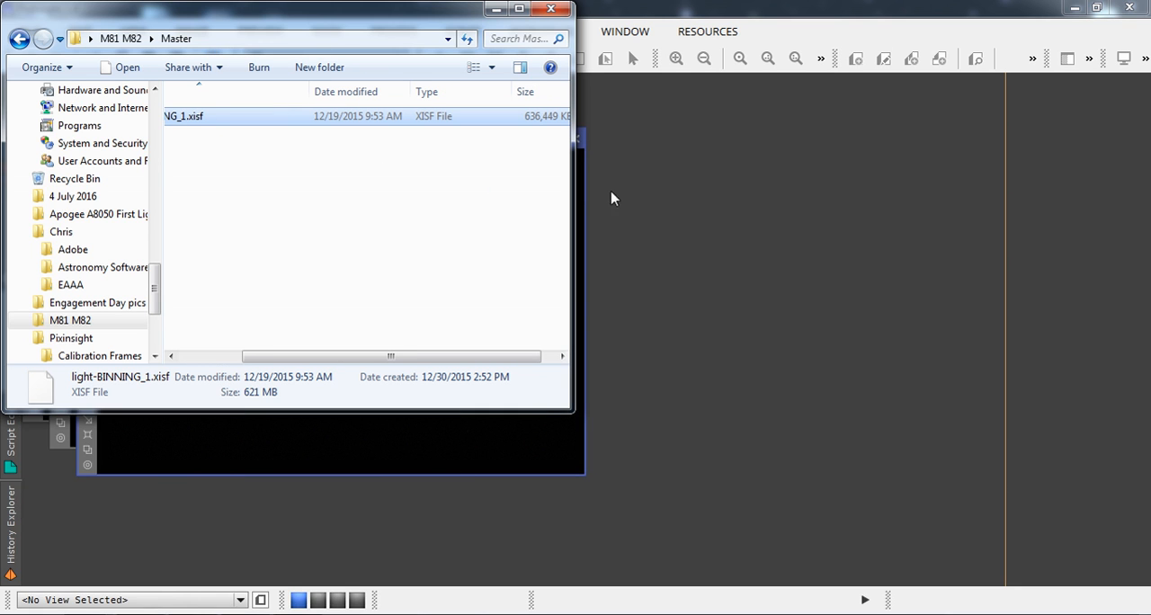
{"action": "left_click", "coordinate": [494, 10]}
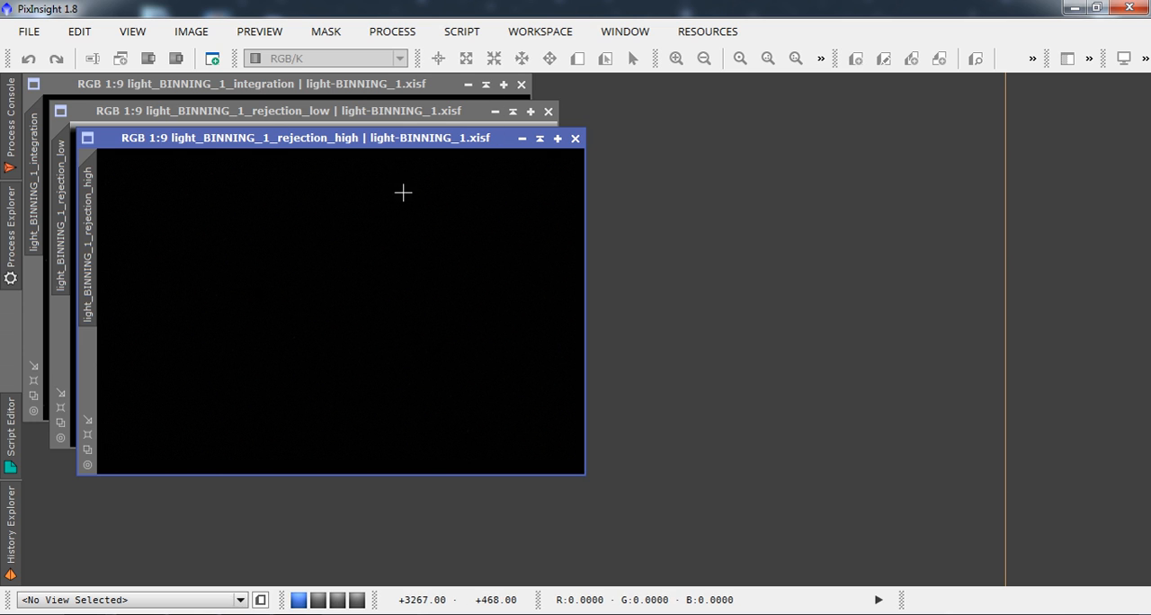
Open the ImageIntegration process to view its input and integration settings, and close it.
{"action": "left_click", "coordinate": [382, 36]}
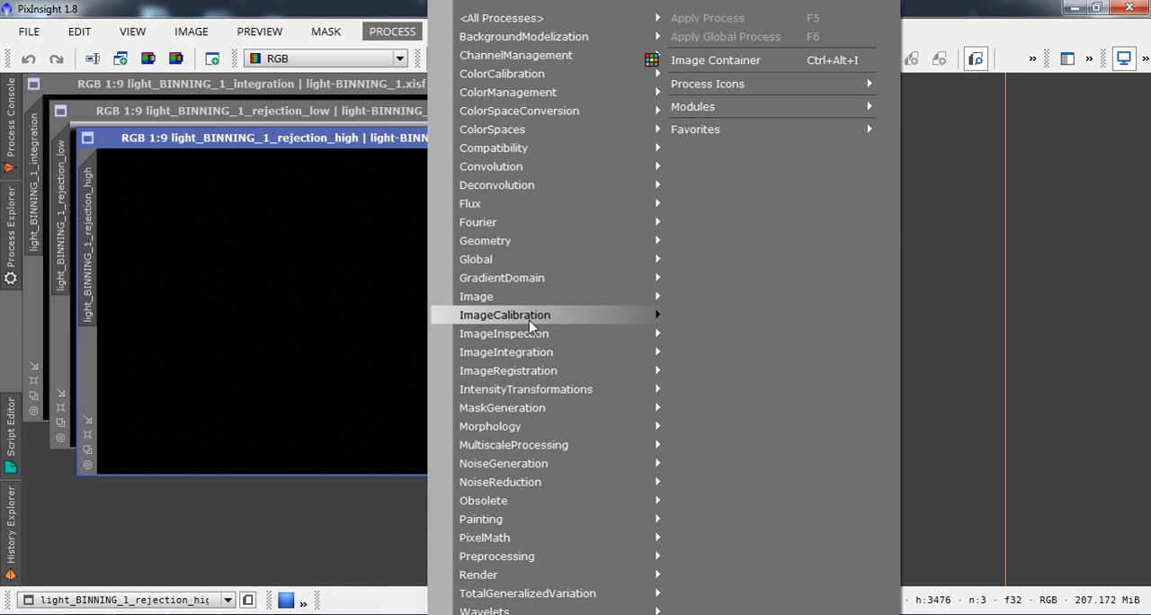
{"action": "mouse_move", "coordinate": [543, 362]}
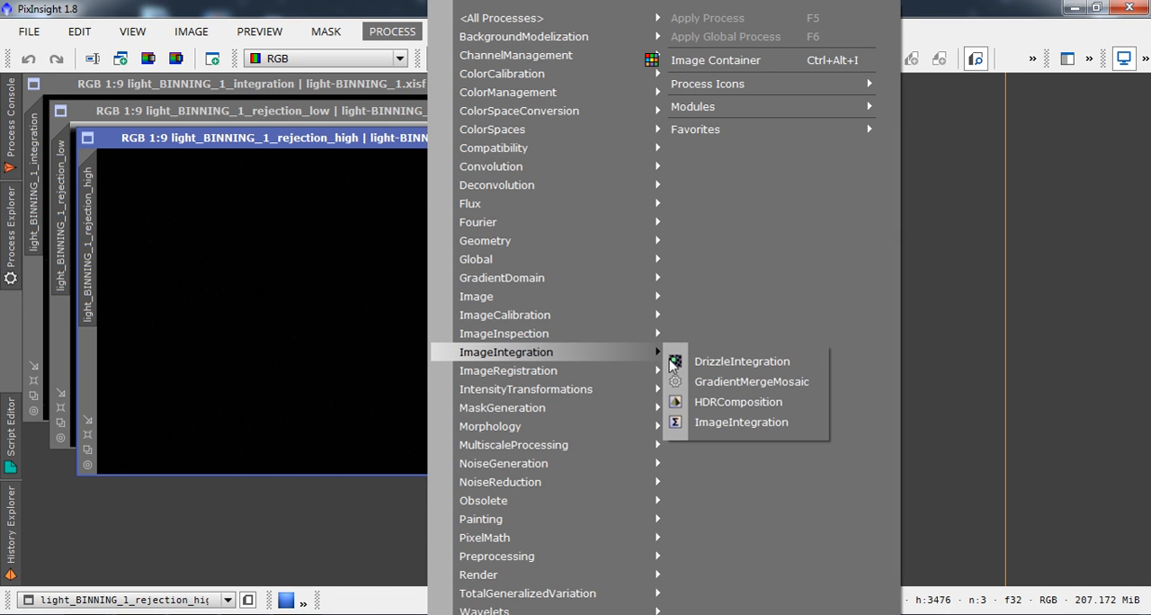
{"action": "left_click", "coordinate": [701, 428]}
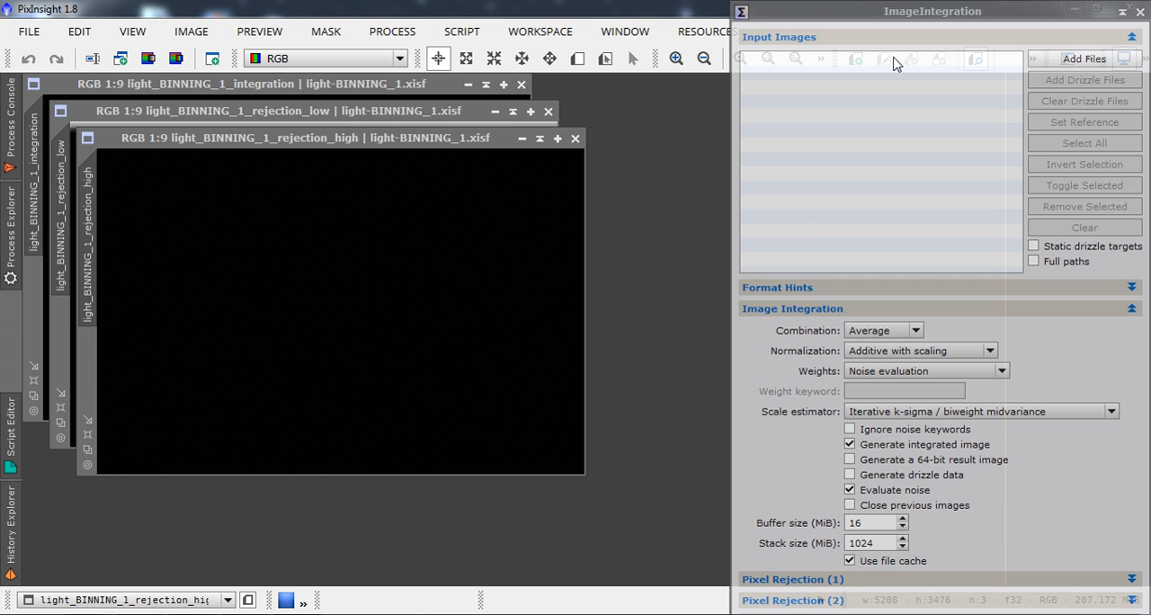
{"action": "left_click", "coordinate": [1139, 11]}
Place process icons for HistogramTransformation and ScreenTransferFunction on the workspace, one below the other.
{"action": "left_click", "coordinate": [11, 229]}
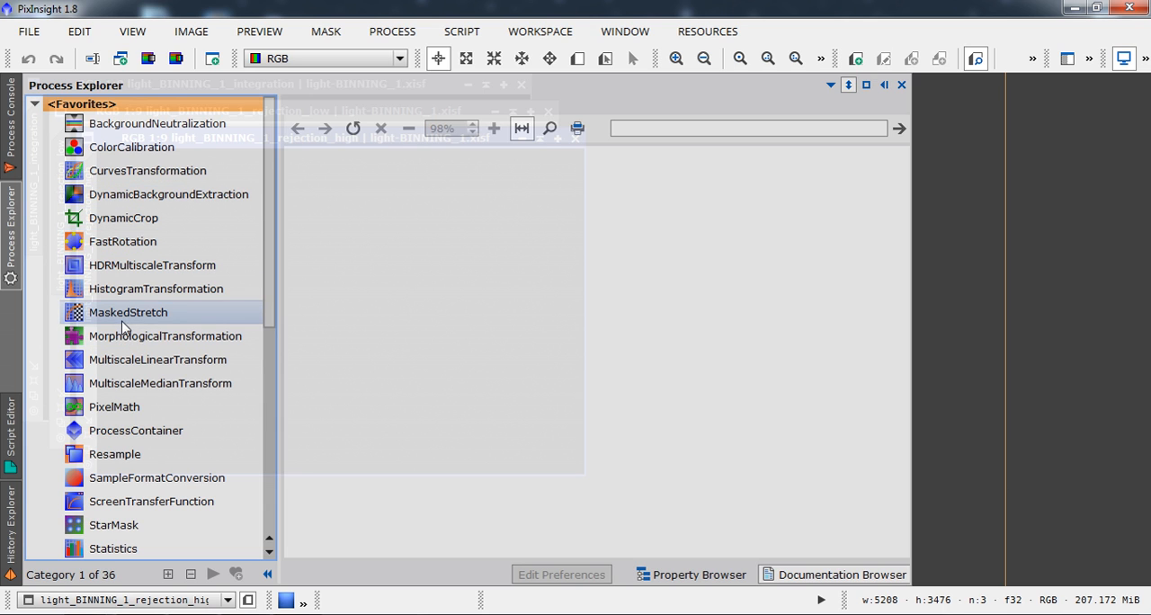
{"action": "left_click_drag", "start_coordinate": [120, 292], "coordinate": [1029, 435]}
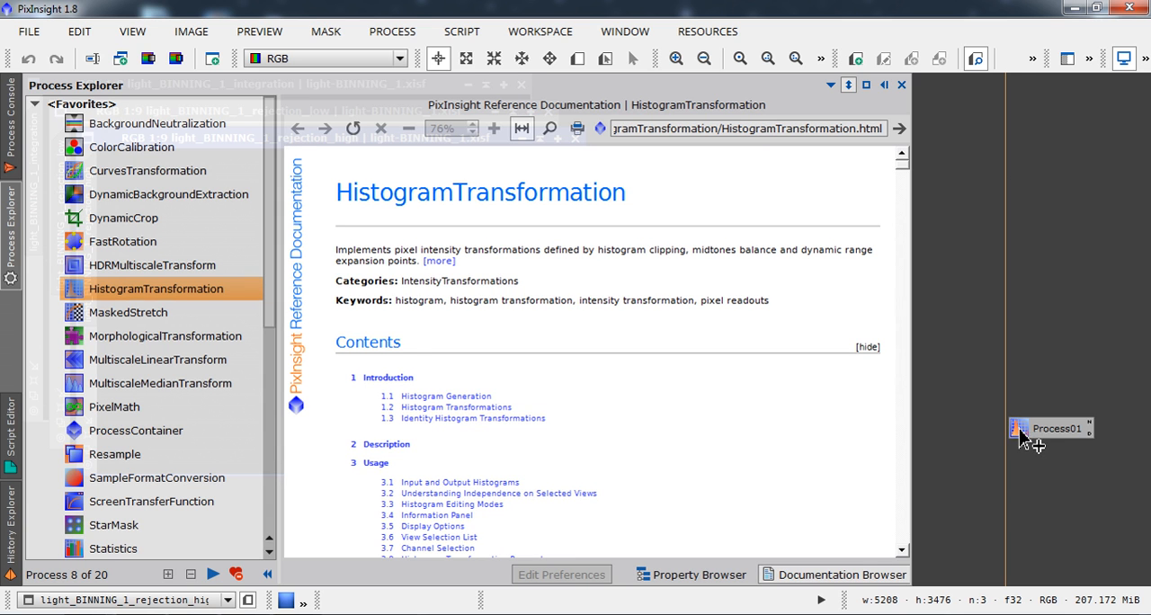
{"action": "left_click", "coordinate": [10, 247]}
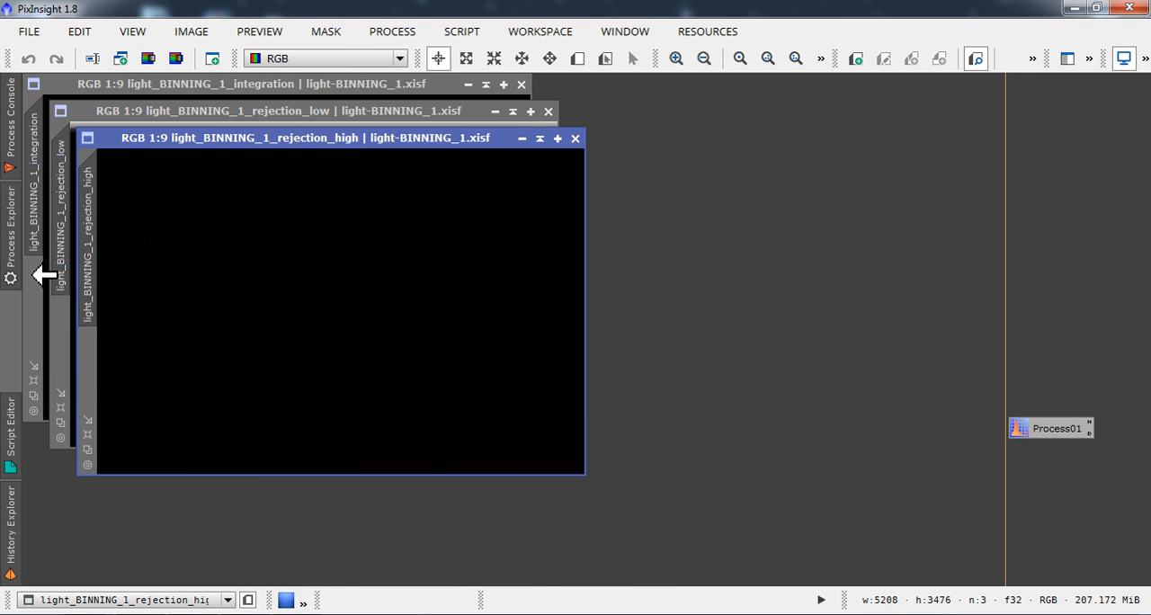
{"action": "left_click", "coordinate": [11, 267]}
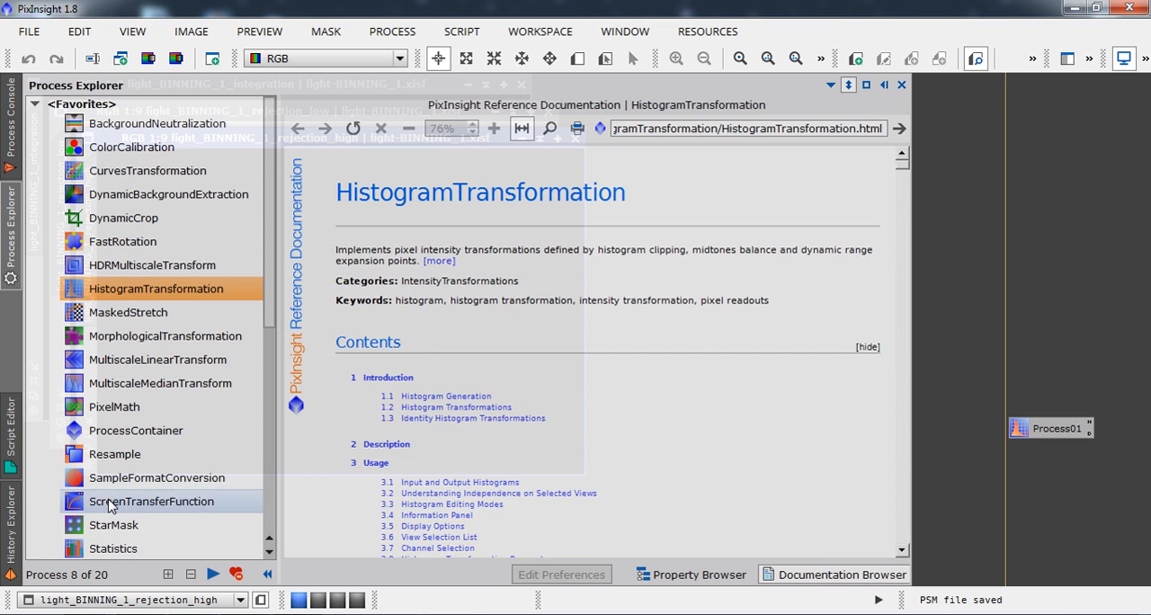
{"action": "left_click_drag", "start_coordinate": [112, 500], "coordinate": [1032, 458]}
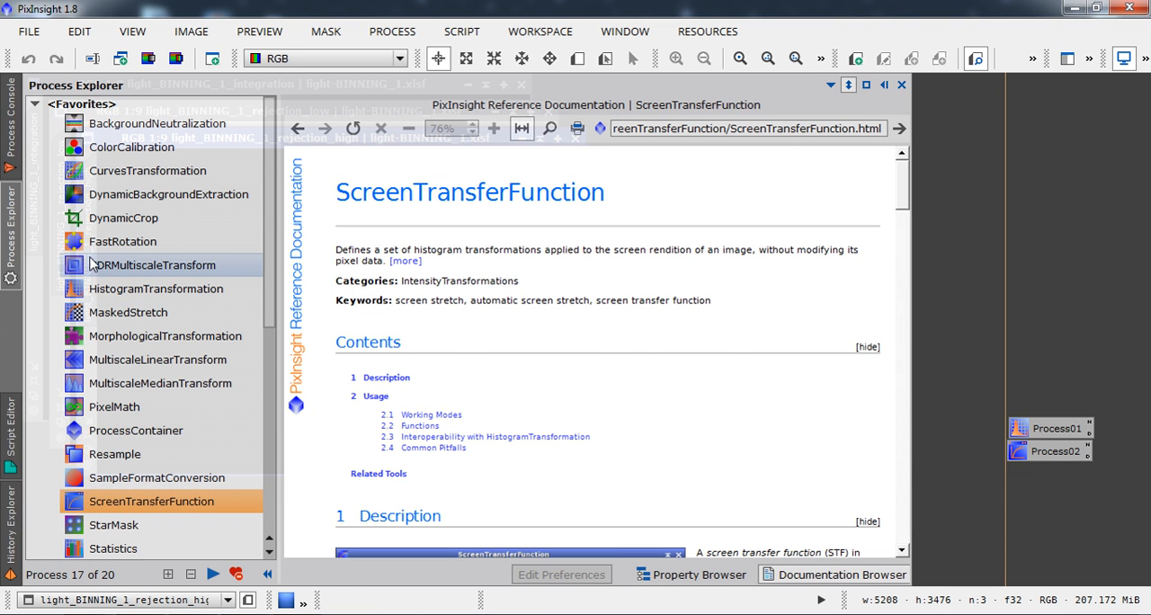
Add process icons for HDRMultiscaleTransform, CurvesTransformation and DynamicBackgroundExtraction, stacked upward above the HistogramTransformation icon.
{"action": "left_click_drag", "start_coordinate": [94, 265], "coordinate": [1018, 414]}
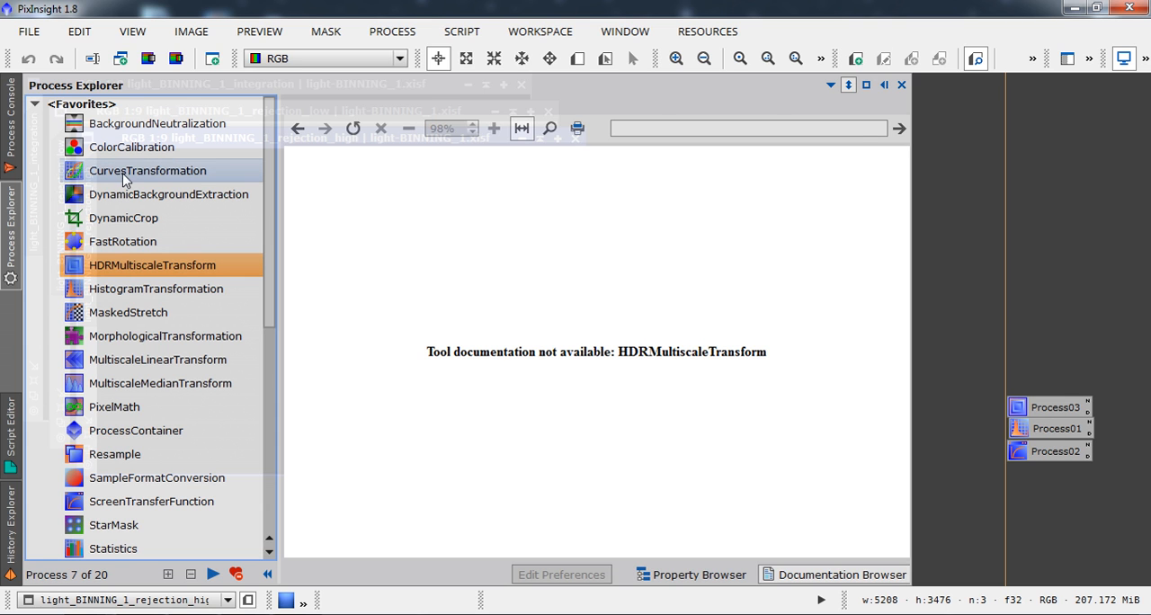
{"action": "left_click_drag", "start_coordinate": [128, 172], "coordinate": [1018, 391]}
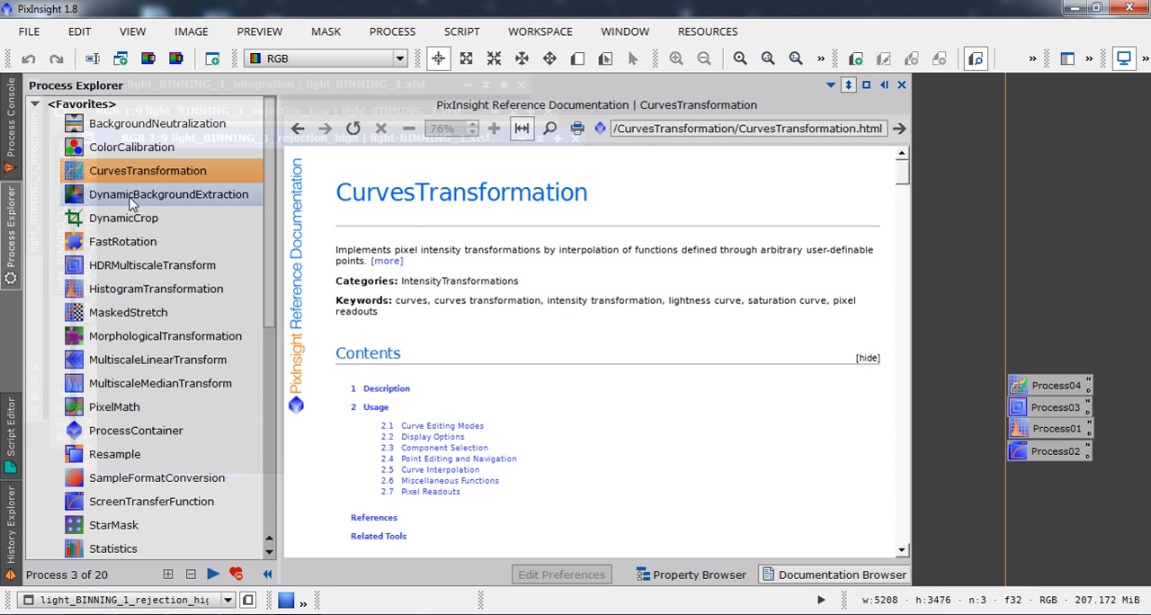
{"action": "left_click_drag", "start_coordinate": [132, 195], "coordinate": [1020, 365]}
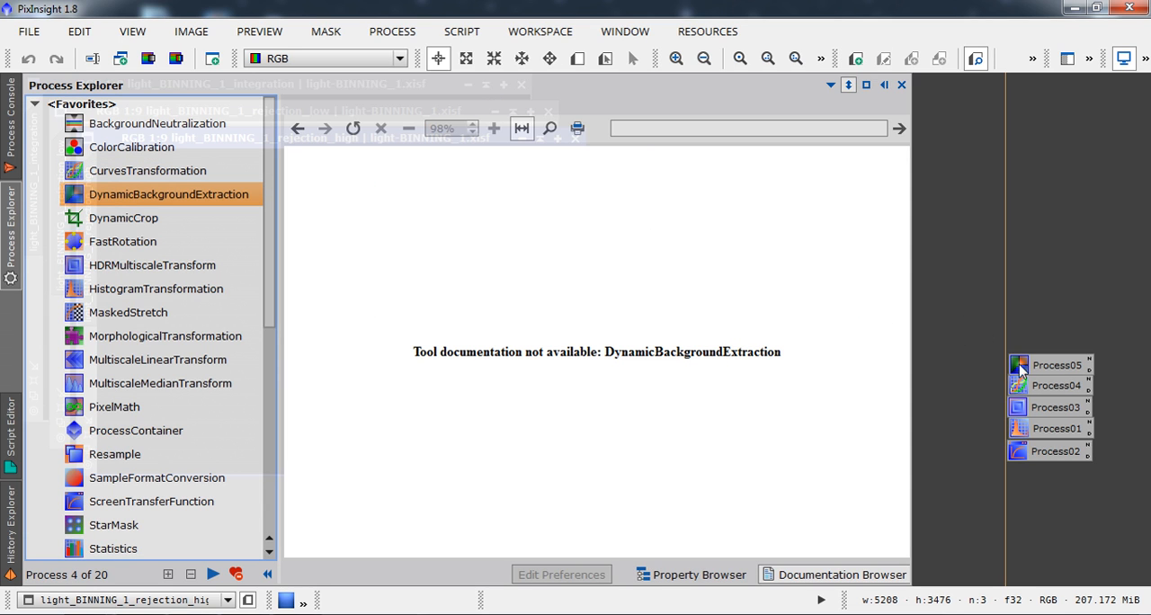
{"action": "left_click", "coordinate": [16, 249]}
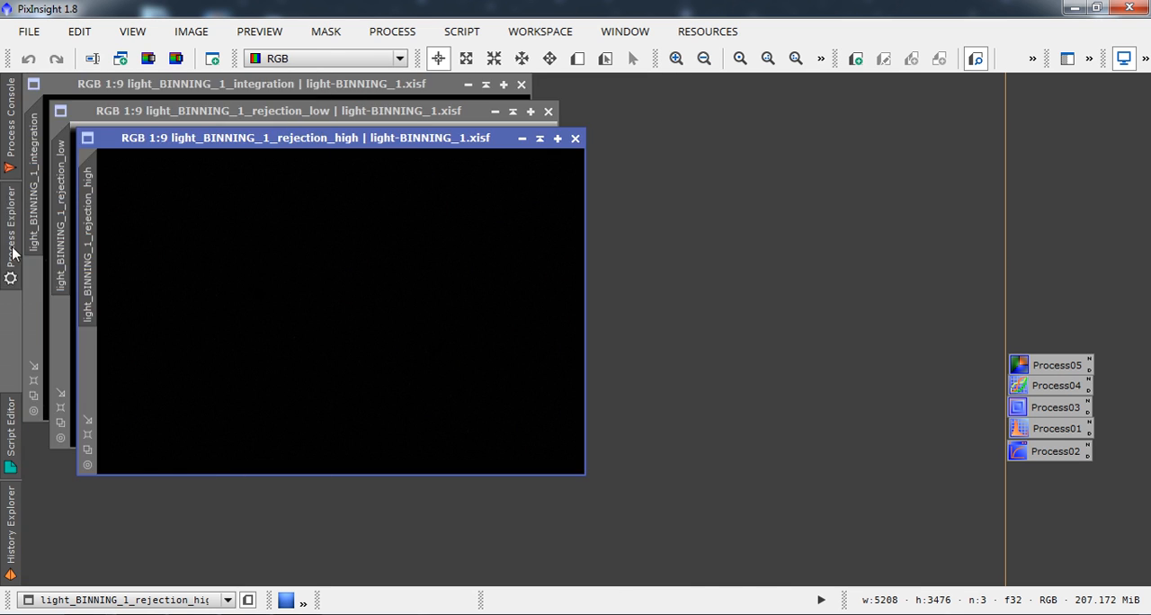
Find ColorSaturation among all processes and place its icon on the workspace above the DynamicBackgroundExtraction icon.
{"action": "left_click", "coordinate": [15, 249]}
{"action": "left_click_drag", "start_coordinate": [267, 226], "coordinate": [225, 334]}
{"action": "left_click", "coordinate": [79, 295]}
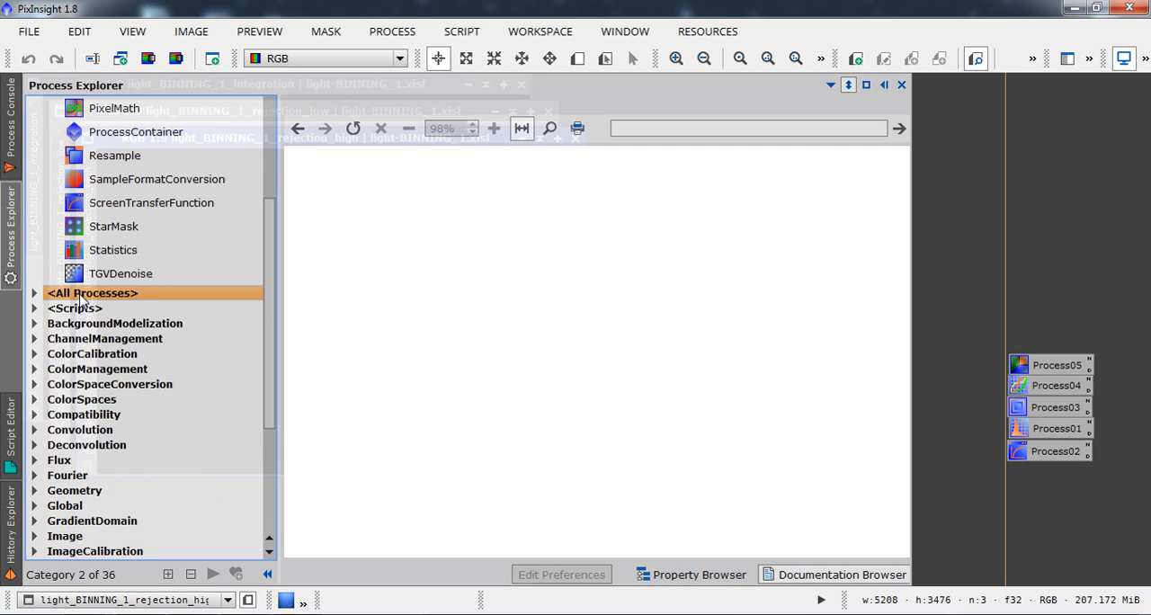
{"action": "left_click", "coordinate": [36, 295]}
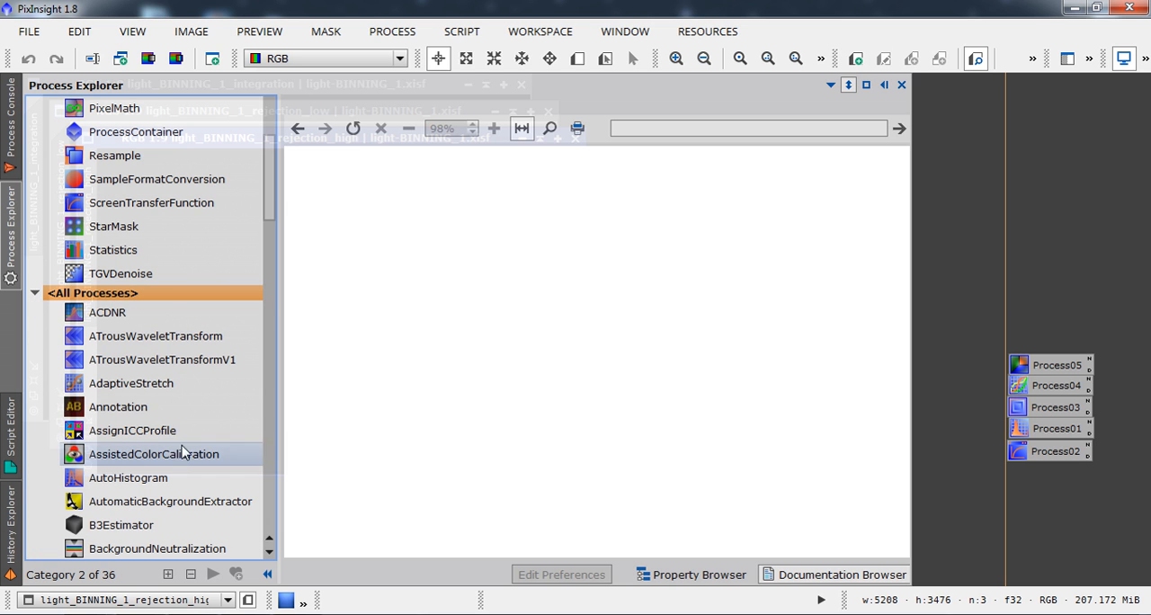
{"action": "left_click_drag", "start_coordinate": [270, 214], "coordinate": [283, 272]}
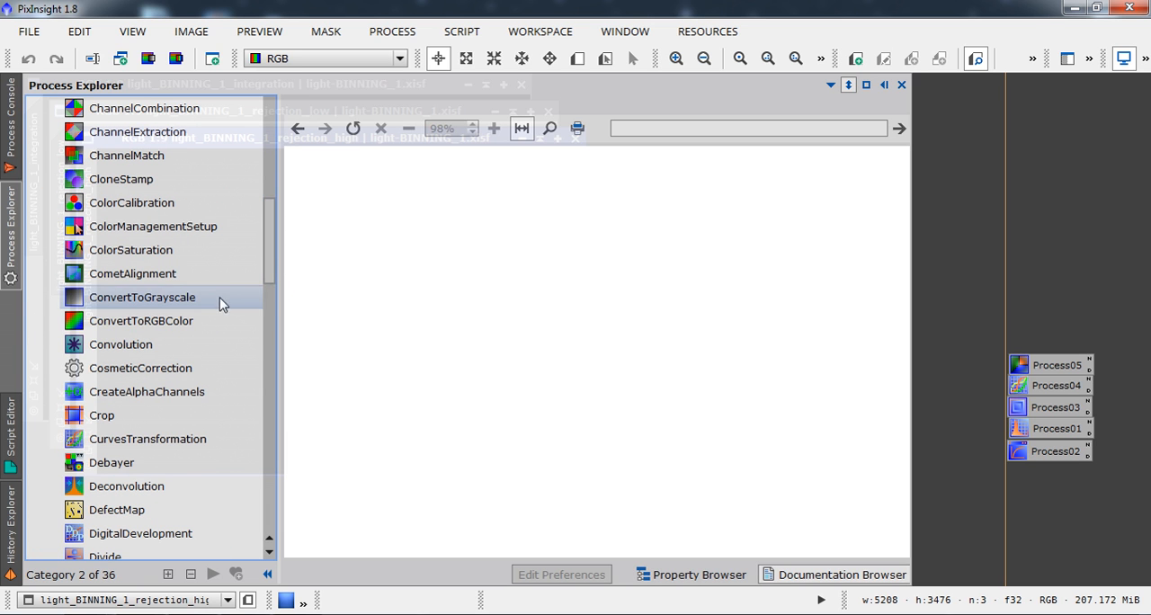
{"action": "left_click_drag", "start_coordinate": [135, 250], "coordinate": [1021, 349]}
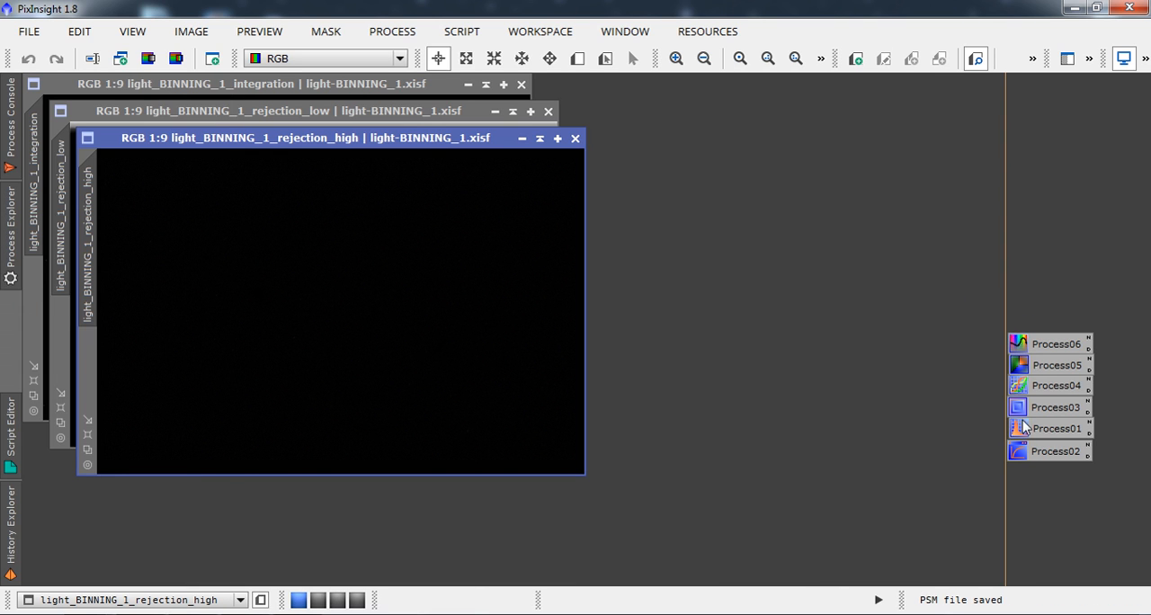
Open the ScreenTransferFunction process from its icon and auto-stretch the rejection_high image.
{"action": "left_click", "coordinate": [1021, 457]}
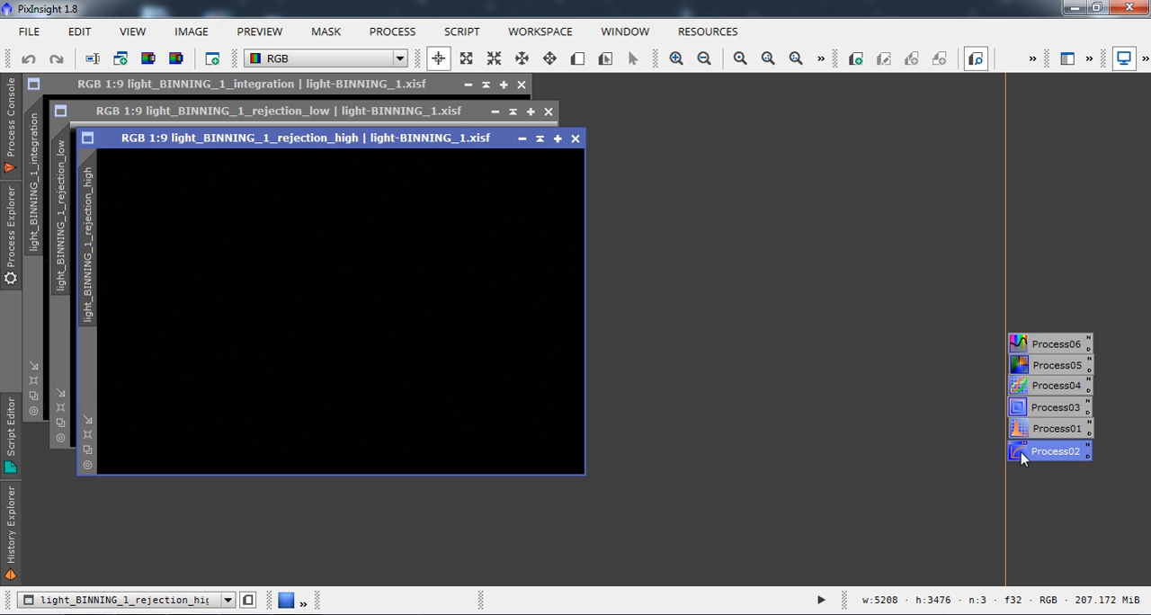
{"action": "double_click", "coordinate": [1021, 453]}
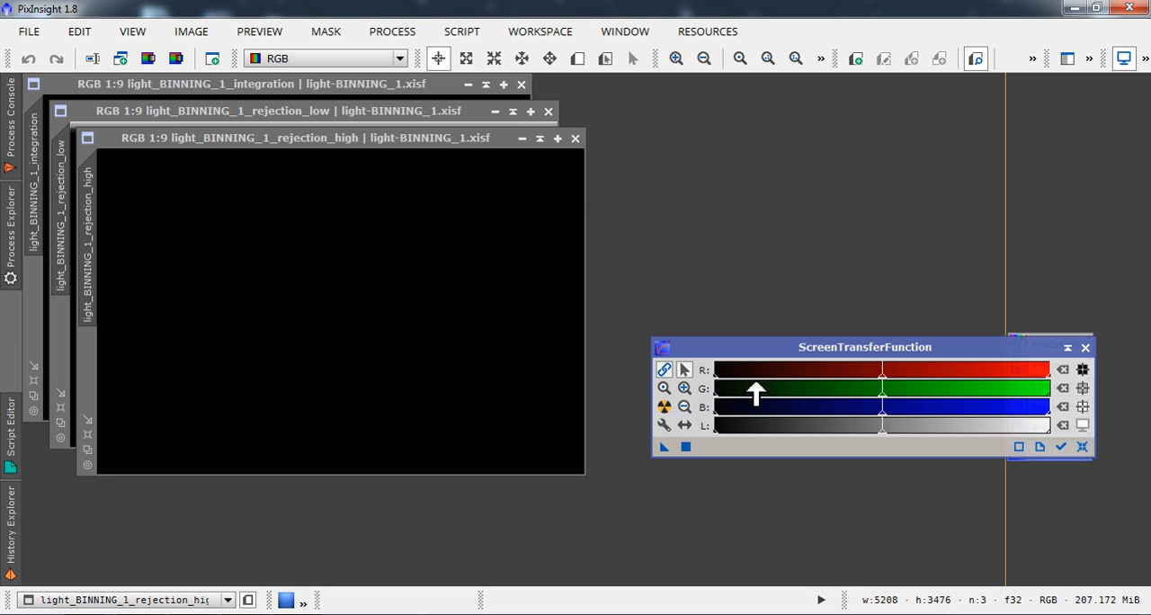
{"action": "left_click", "coordinate": [664, 407]}
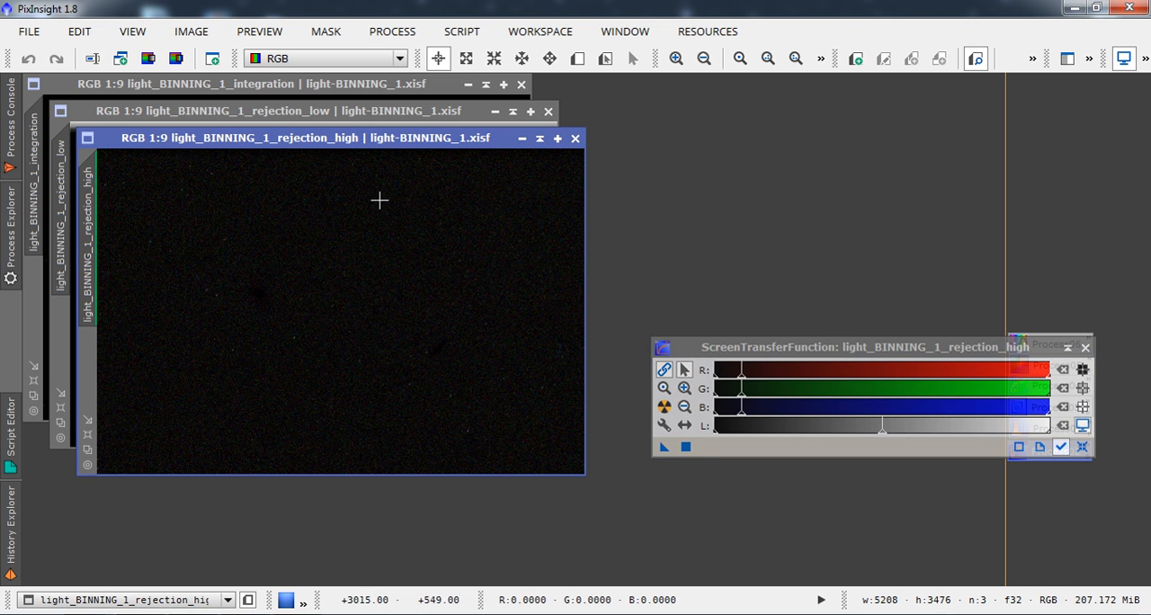
Inspect the stretched rejection_high image up close for rejected pixels and close the image.
{"action": "left_click", "coordinate": [676, 58]}
{"action": "left_click", "coordinate": [676, 58]}
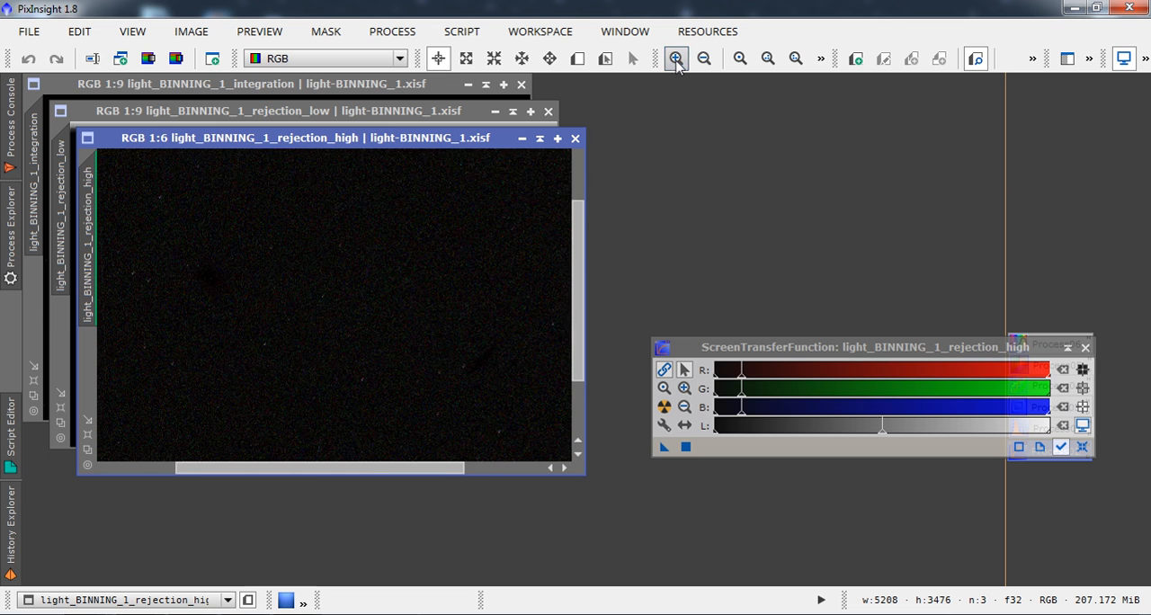
{"action": "left_click", "coordinate": [676, 58]}
{"action": "left_click", "coordinate": [676, 58]}
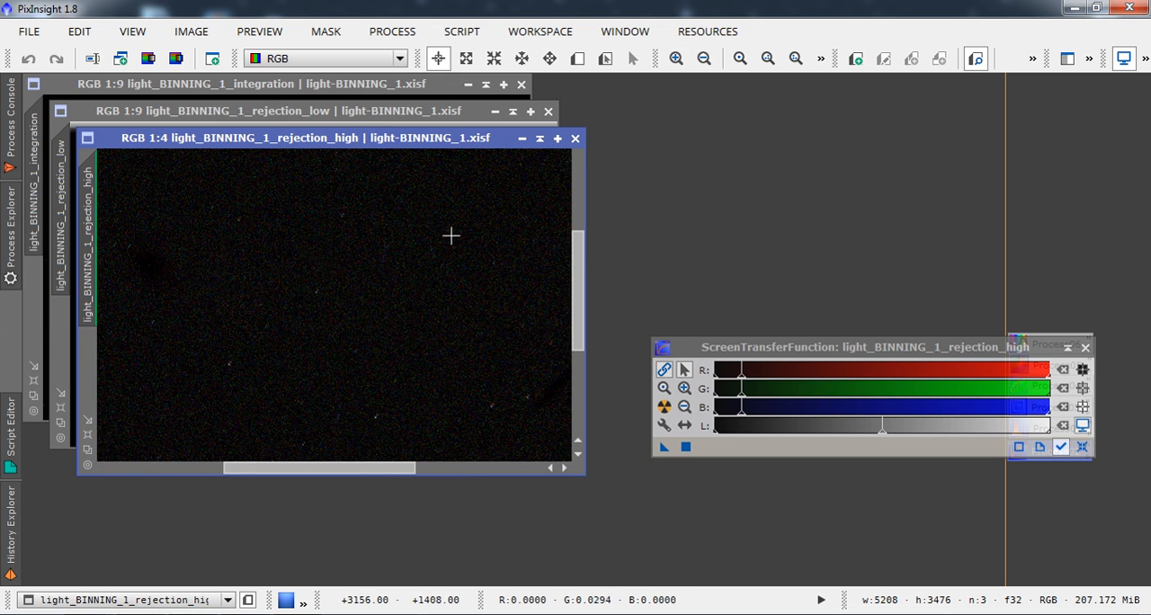
{"action": "left_click_drag", "start_coordinate": [580, 317], "coordinate": [580, 215]}
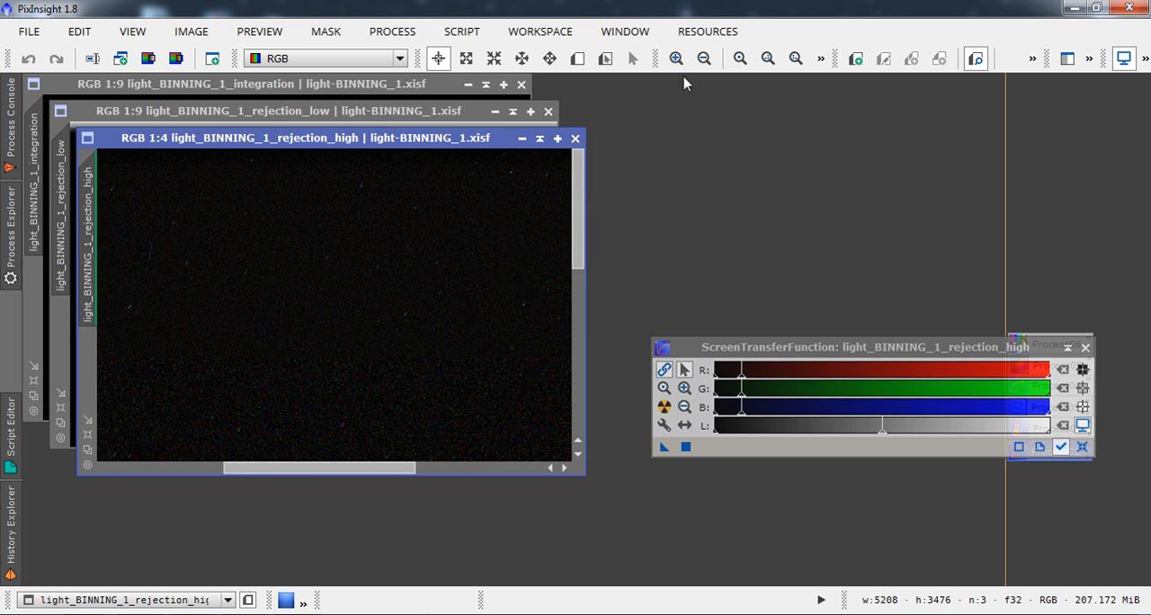
{"action": "left_click", "coordinate": [704, 58]}
{"action": "left_click", "coordinate": [704, 59]}
{"action": "left_click", "coordinate": [704, 58]}
{"action": "left_click", "coordinate": [704, 59]}
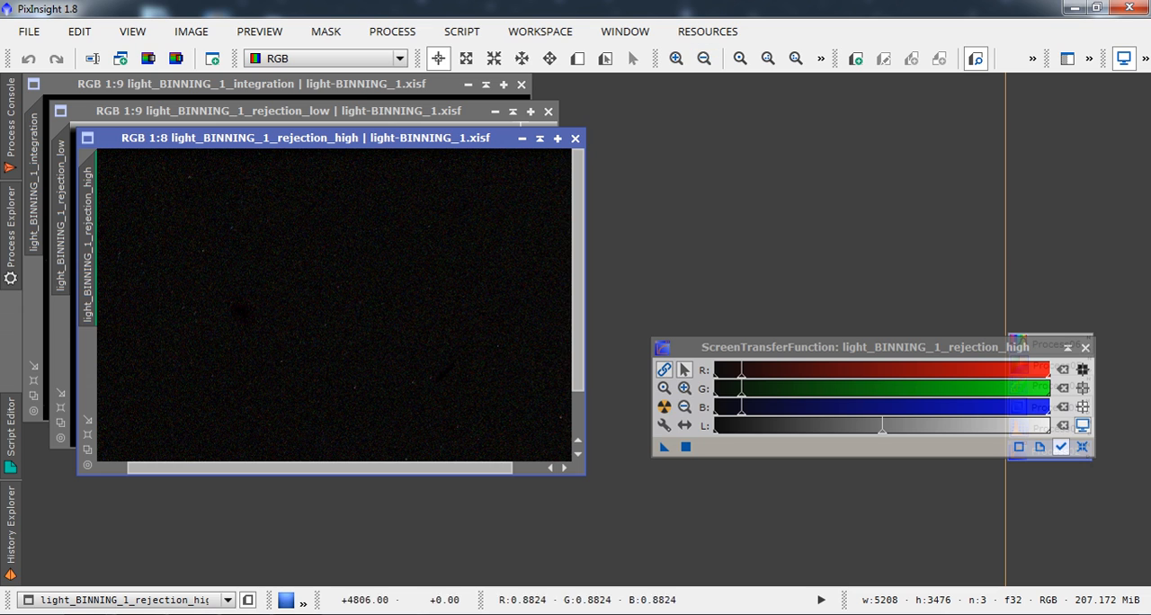
{"action": "left_click", "coordinate": [575, 139]}
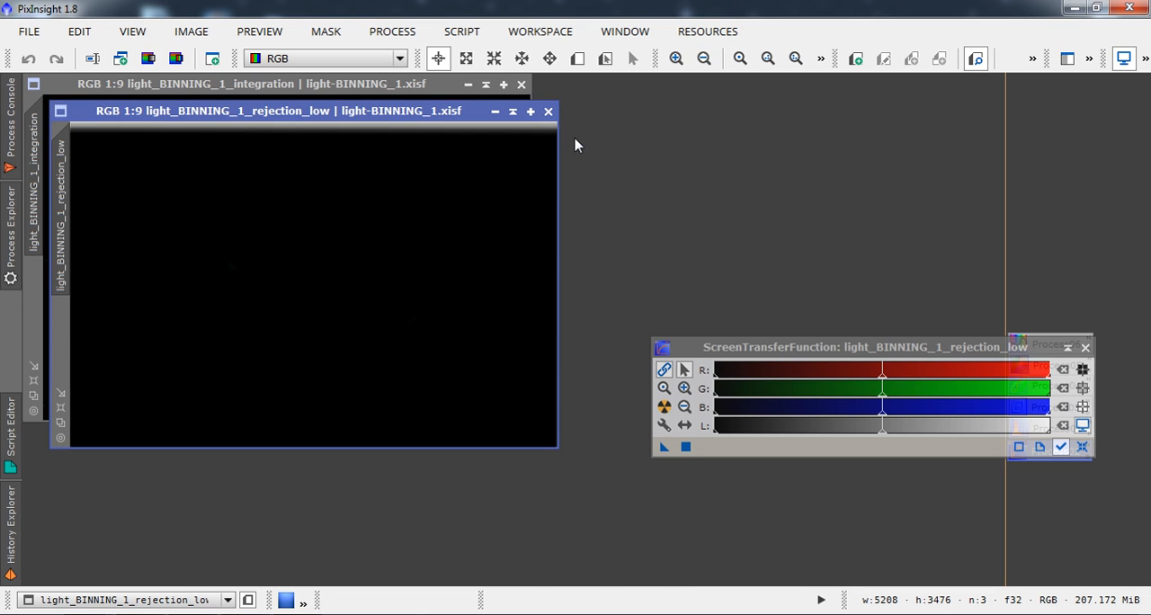
Auto-stretch the rejection_low image, inspect it at several magnifications, and close it.
{"action": "left_click", "coordinate": [664, 407]}
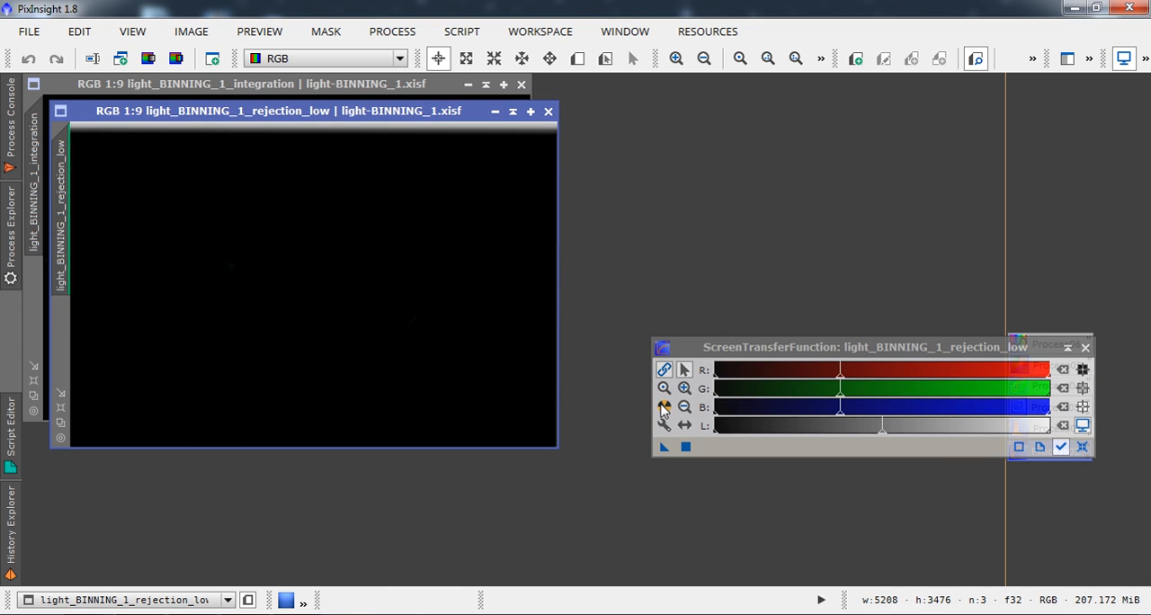
{"action": "left_click", "coordinate": [676, 58]}
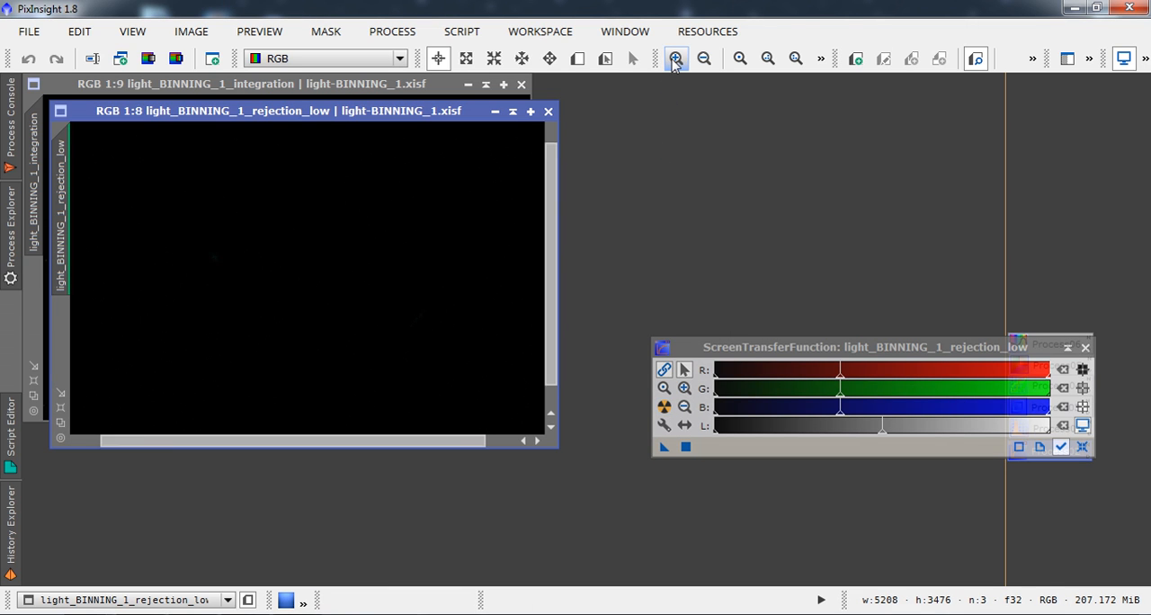
{"action": "left_click", "coordinate": [676, 58]}
{"action": "left_click", "coordinate": [676, 59]}
{"action": "left_click", "coordinate": [676, 59]}
{"action": "left_click", "coordinate": [676, 58]}
{"action": "left_click", "coordinate": [676, 58]}
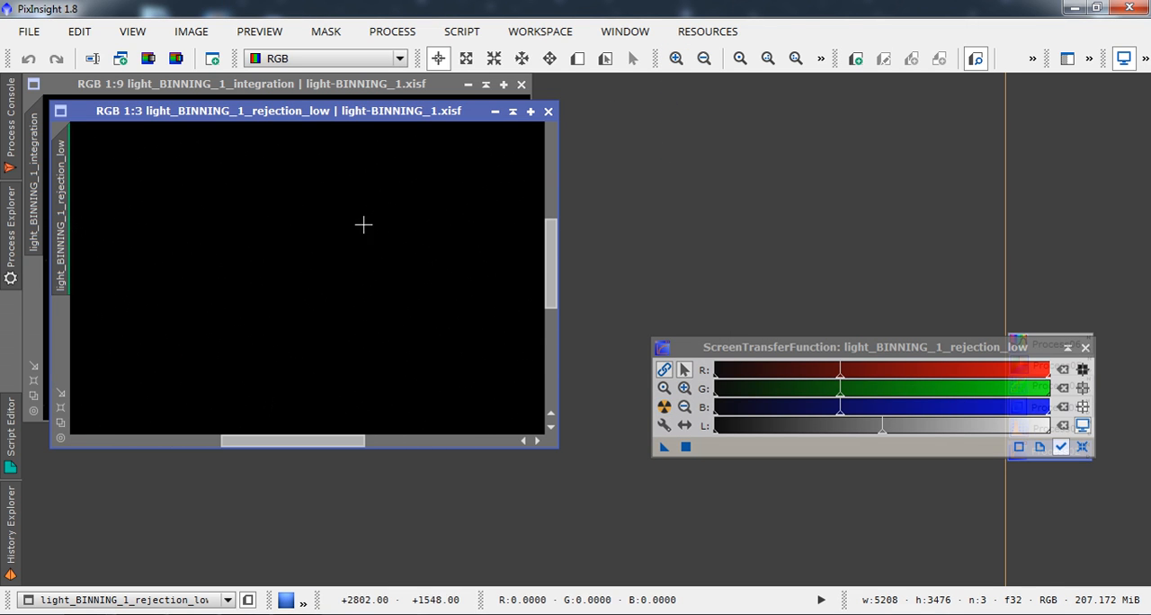
{"action": "left_click", "coordinate": [704, 58]}
{"action": "left_click", "coordinate": [704, 58]}
{"action": "left_click", "coordinate": [704, 58]}
{"action": "left_click", "coordinate": [704, 58]}
{"action": "left_click", "coordinate": [704, 58]}
{"action": "left_click", "coordinate": [704, 58]}
{"action": "left_click", "coordinate": [704, 59]}
{"action": "left_click", "coordinate": [704, 59]}
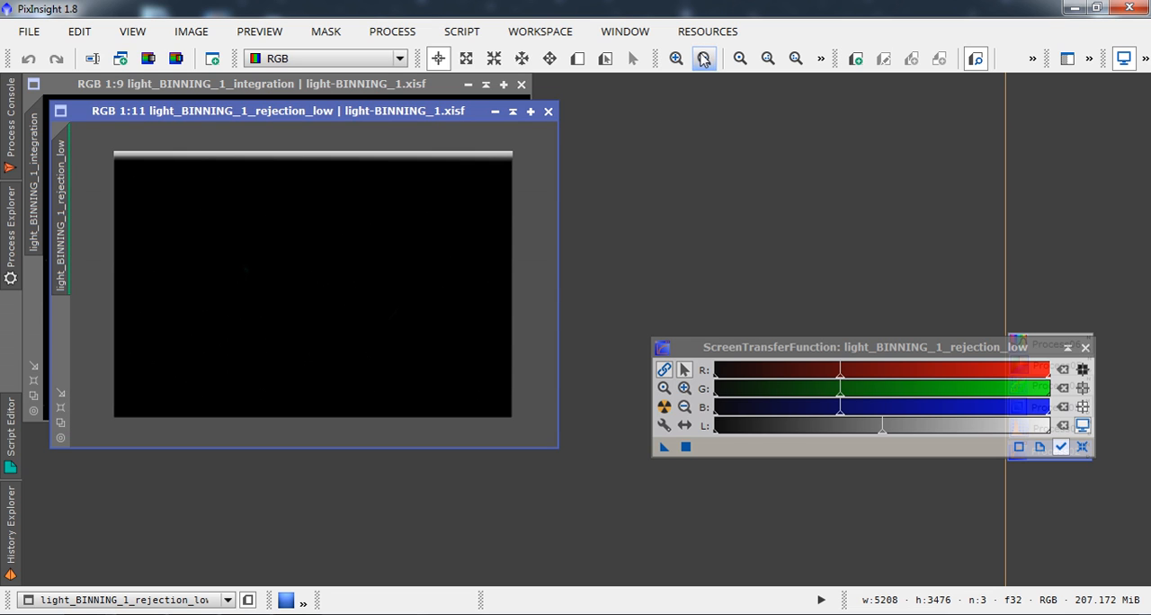
{"action": "left_click", "coordinate": [548, 111]}
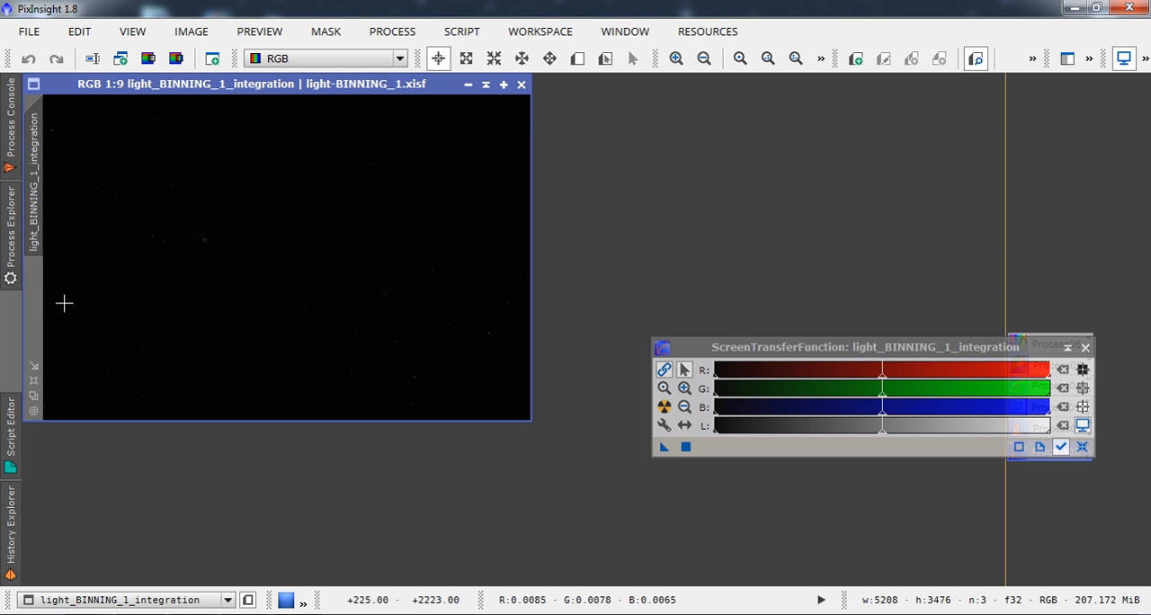
Enlarge the integration image window to fit the workspace and auto-stretch it, first with linked and again with unlinked RGB channels.
{"action": "left_click", "coordinate": [33, 381]}
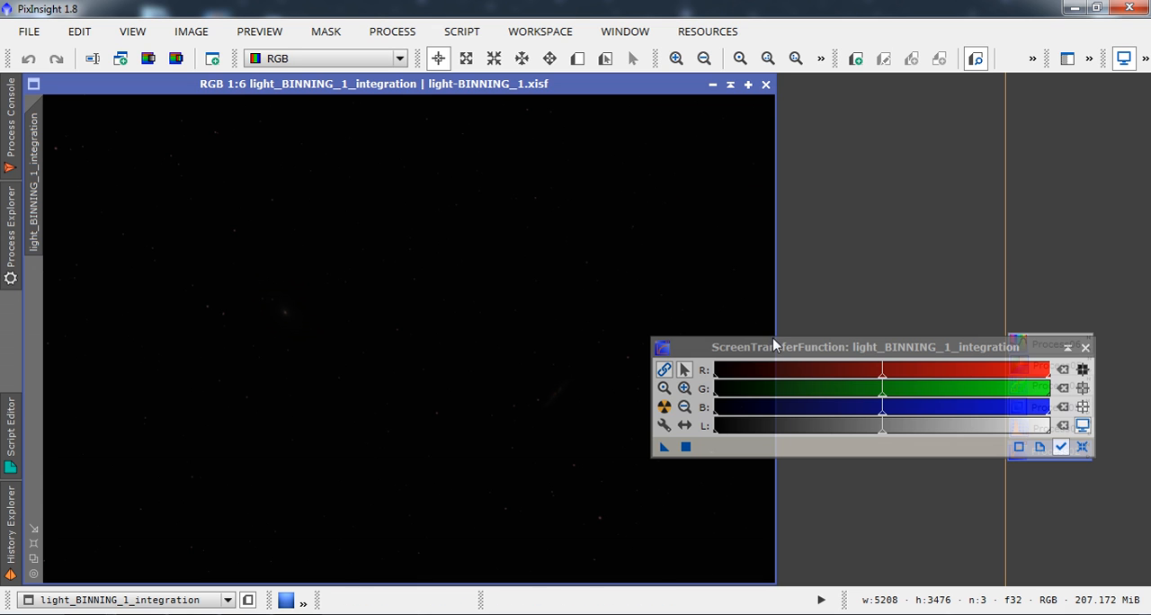
{"action": "left_click_drag", "start_coordinate": [776, 344], "coordinate": [902, 244]}
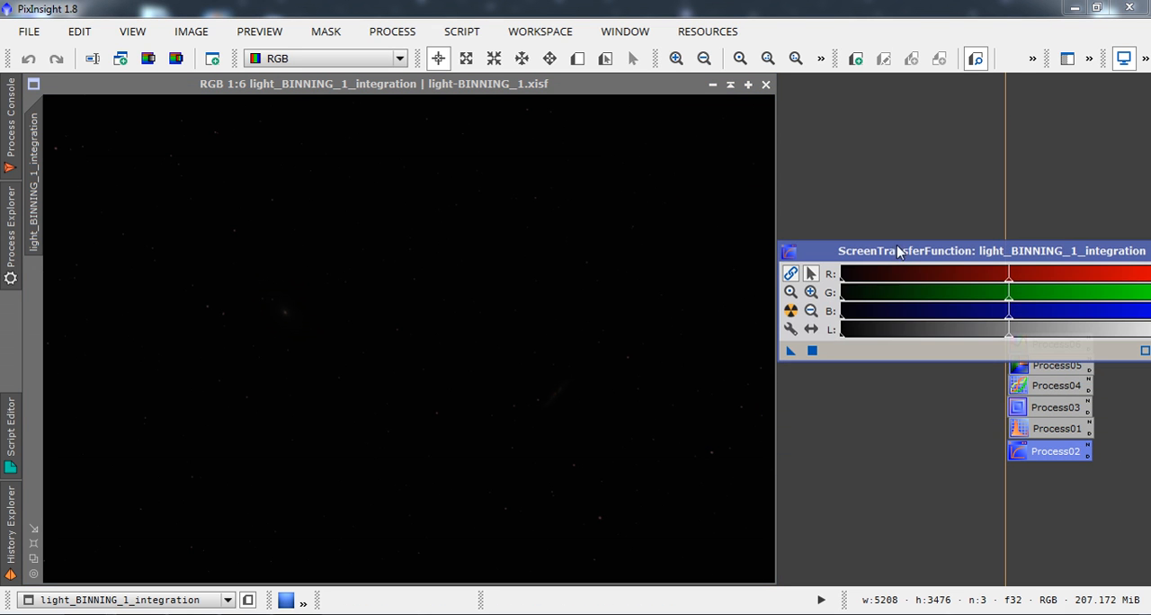
{"action": "left_click", "coordinate": [790, 311]}
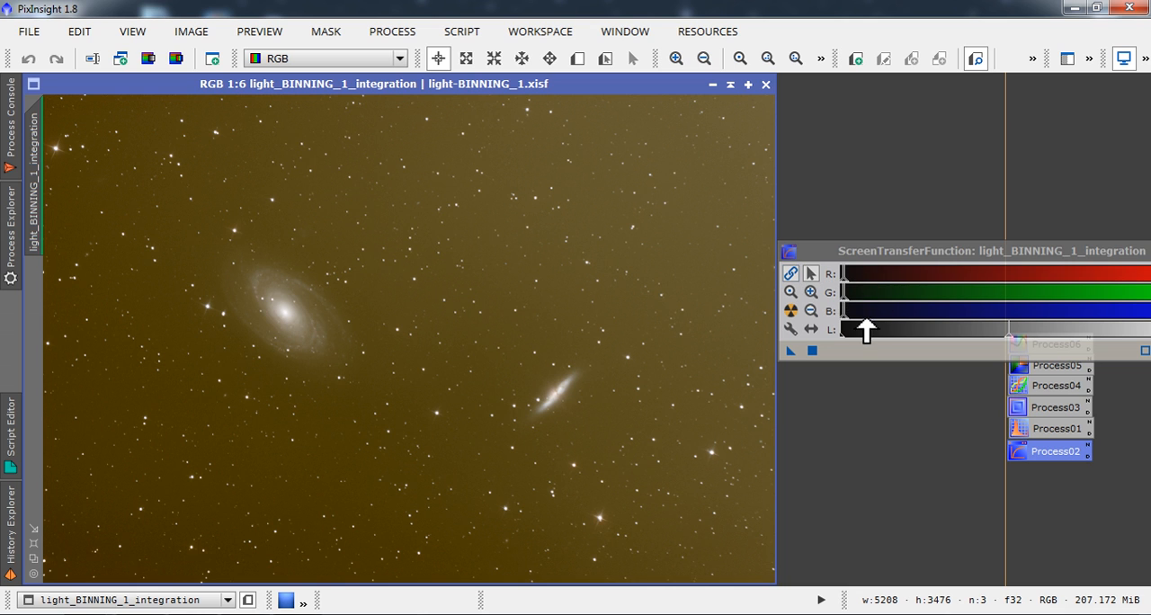
{"action": "left_click", "coordinate": [790, 276]}
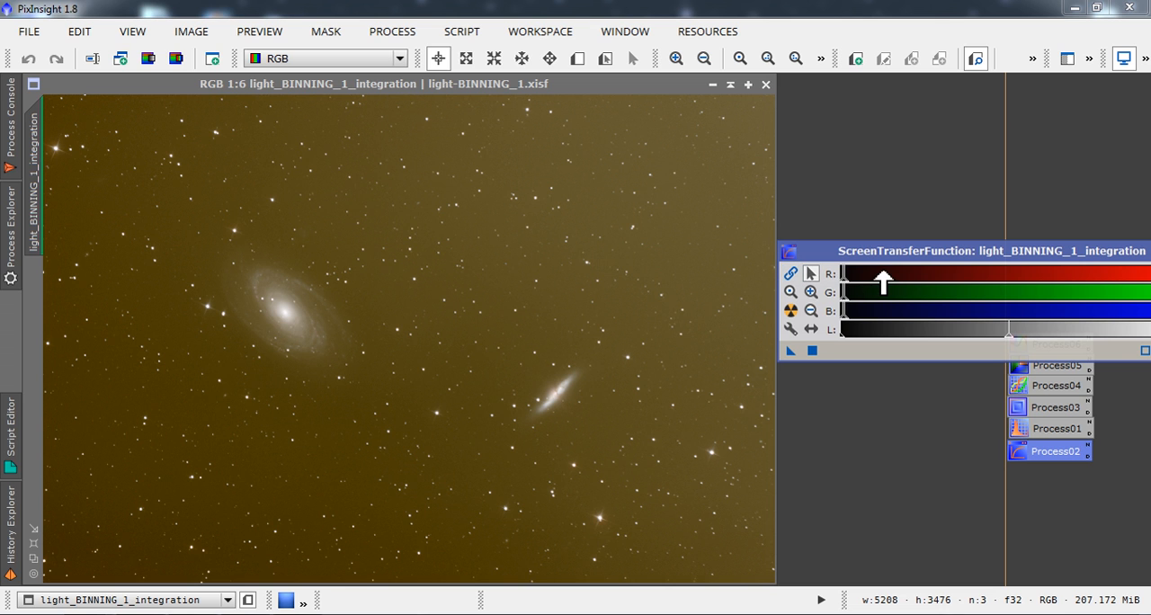
{"action": "left_click", "coordinate": [791, 311]}
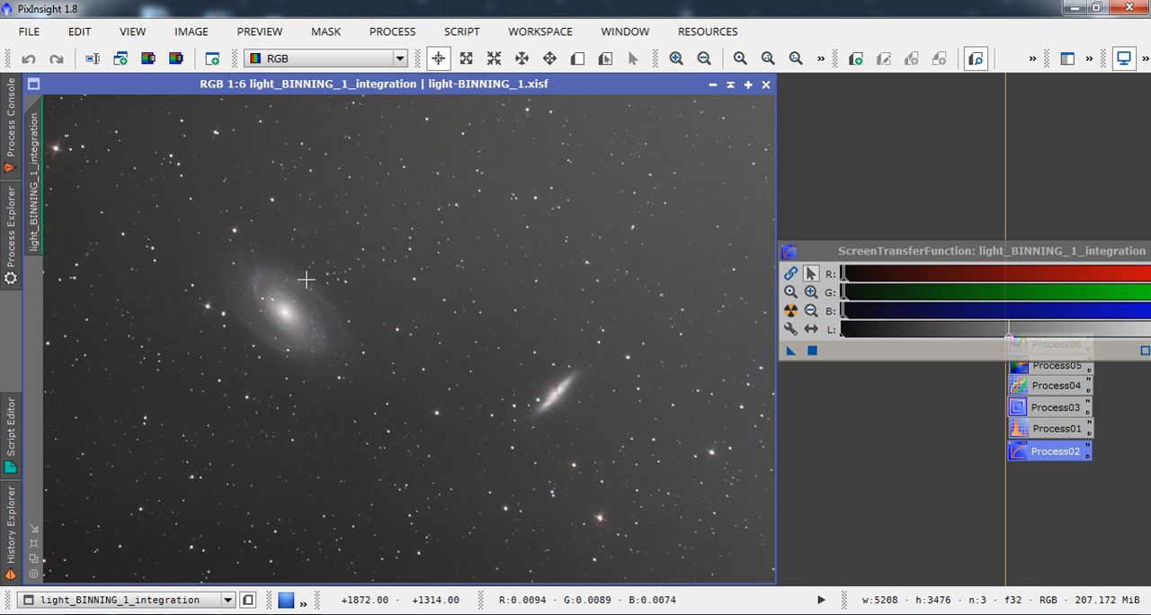
Reset the screen stretch on the integration image, reapply the unlinked auto-stretch, and close ScreenTransferFunction.
{"action": "left_click_drag", "start_coordinate": [940, 238], "coordinate": [850, 272]}
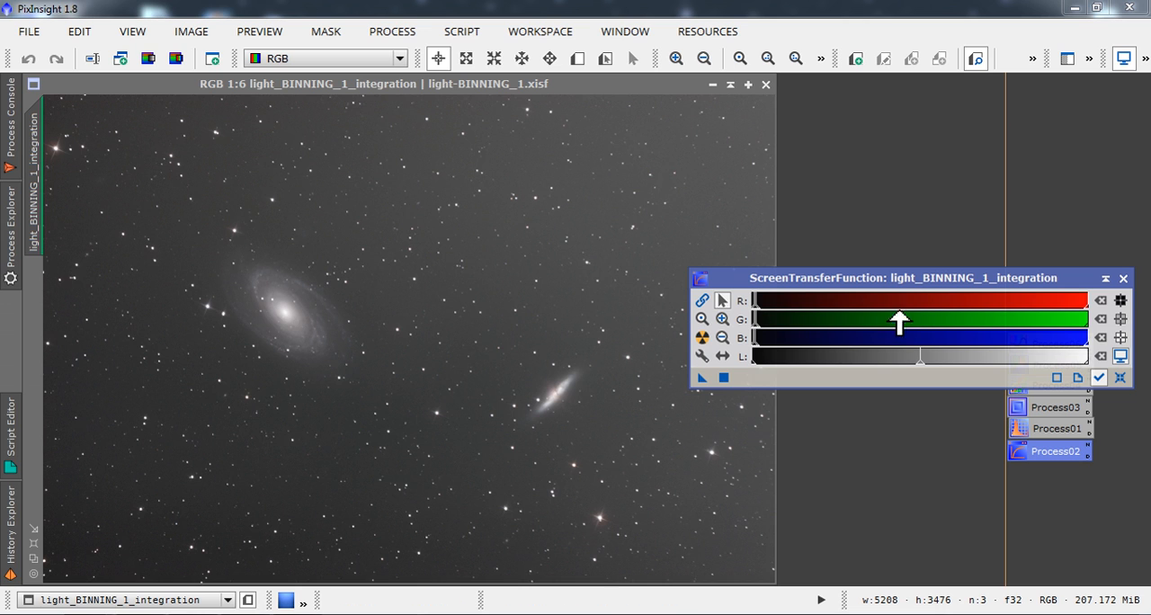
{"action": "left_click", "coordinate": [1119, 377]}
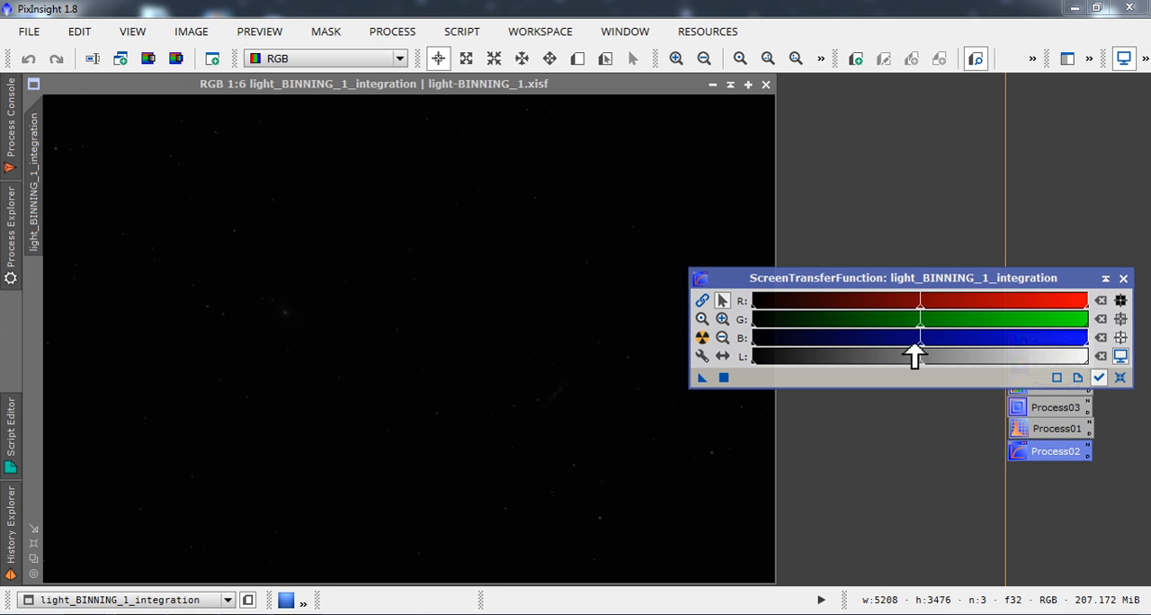
{"action": "left_click", "coordinate": [702, 339]}
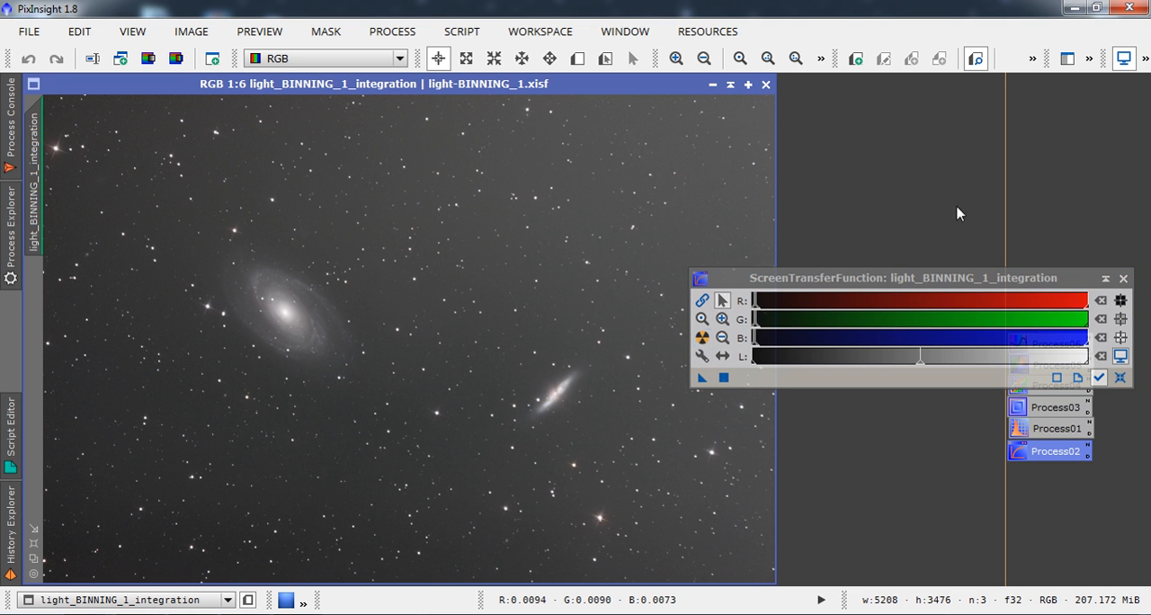
{"action": "left_click", "coordinate": [1123, 280]}
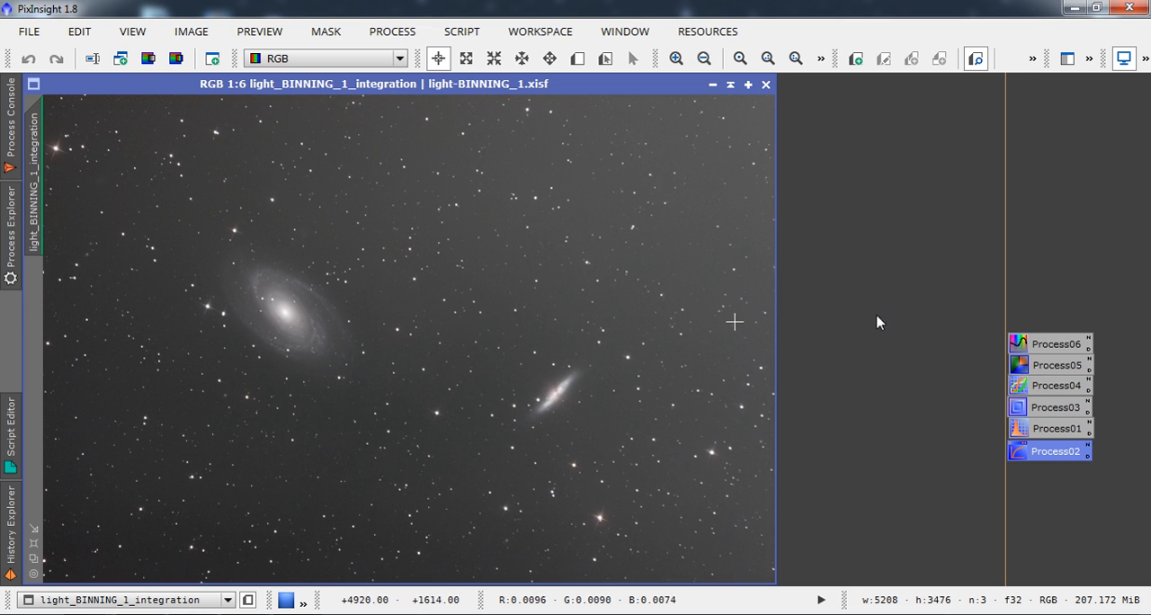
Open DynamicBackgroundExtraction on the integration image and generate samples with a default radius of 12 and 25 samples per row.
{"action": "double_click", "coordinate": [1043, 366]}
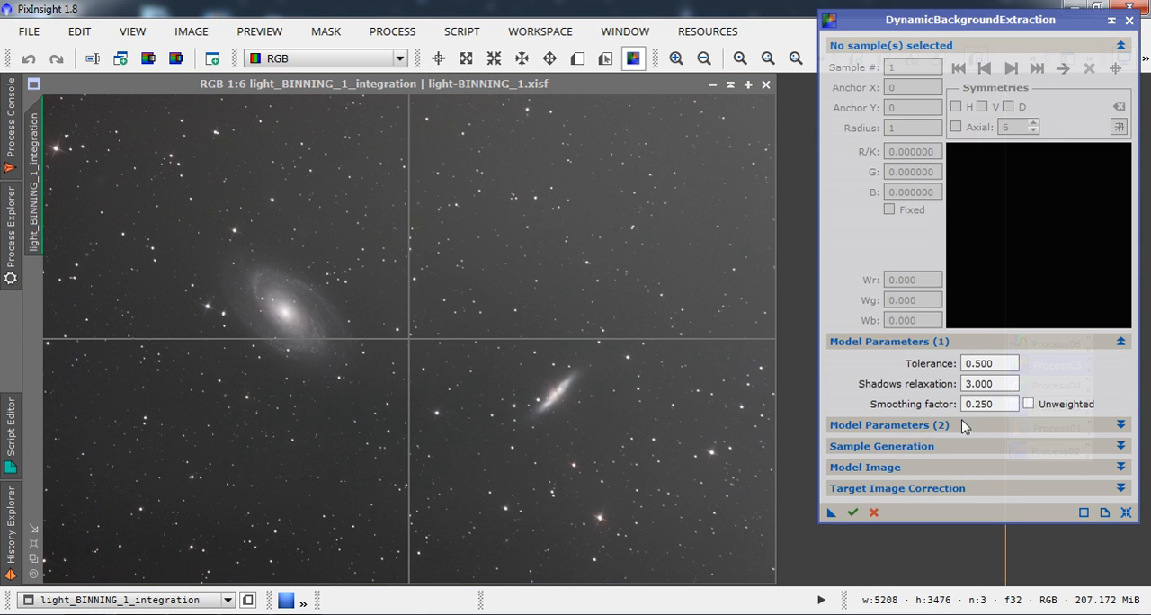
{"action": "left_click", "coordinate": [1120, 45]}
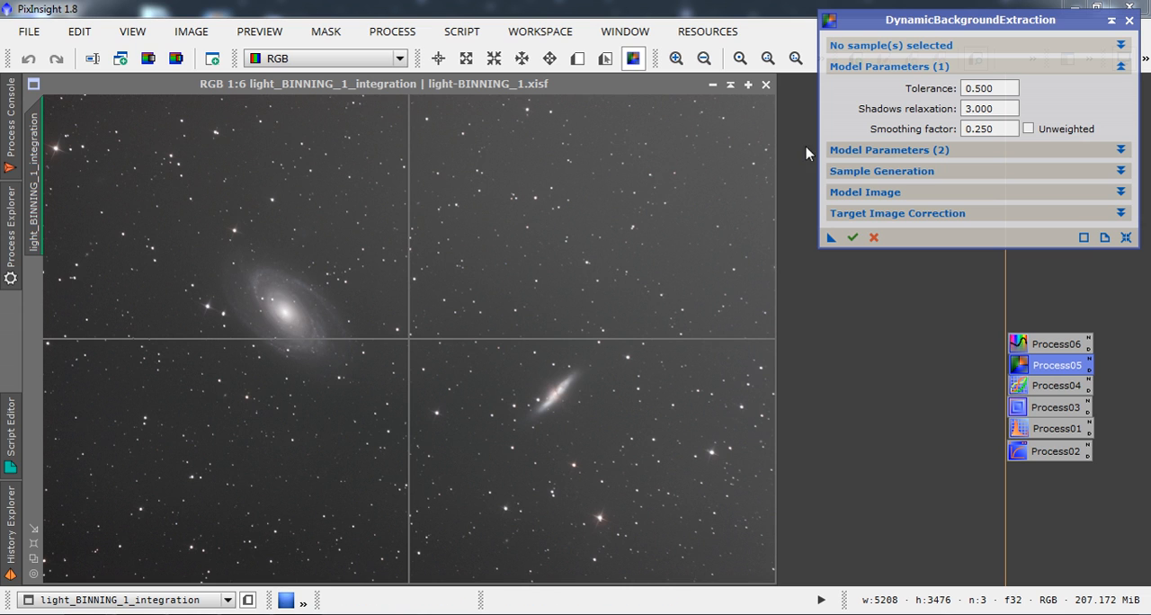
{"action": "left_click", "coordinate": [867, 172]}
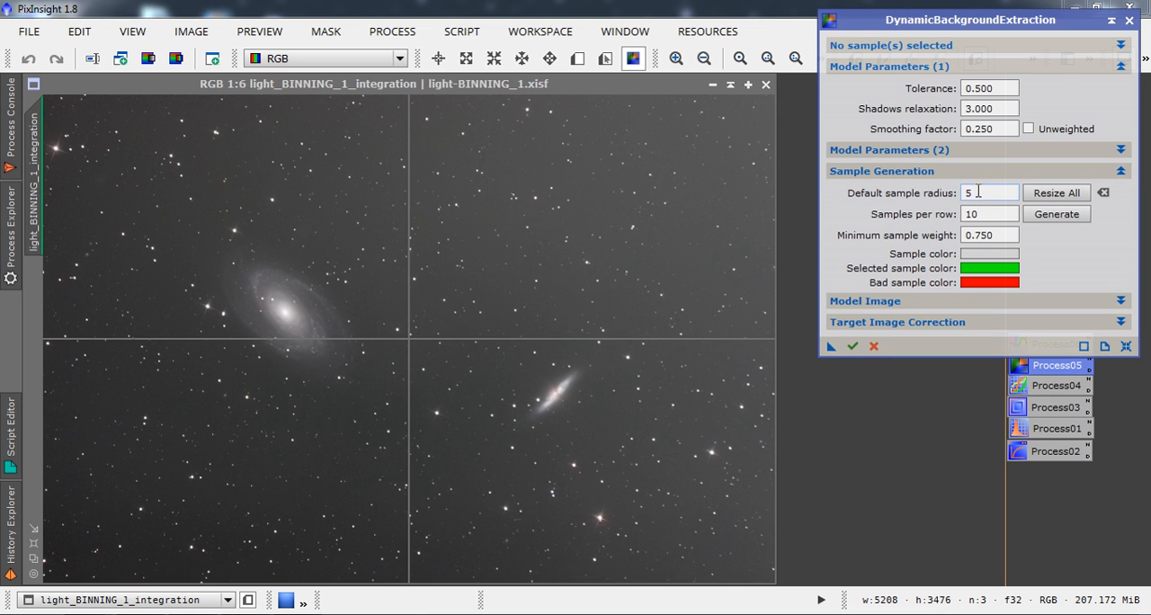
{"action": "left_click_drag", "start_coordinate": [979, 192], "coordinate": [963, 193]}
{"action": "type", "text": "12"}
{"action": "left_click", "coordinate": [984, 215]}
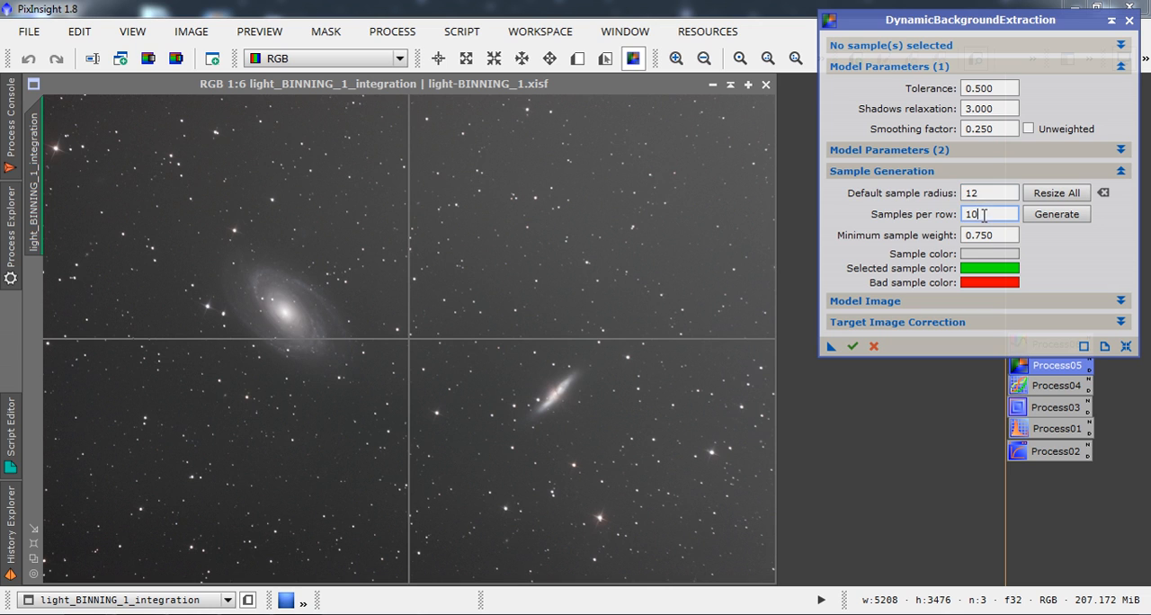
{"action": "left_click_drag", "start_coordinate": [983, 214], "coordinate": [950, 216]}
{"action": "type", "text": "2"}
{"action": "type", "text": "5"}
{"action": "left_click", "coordinate": [1059, 217]}
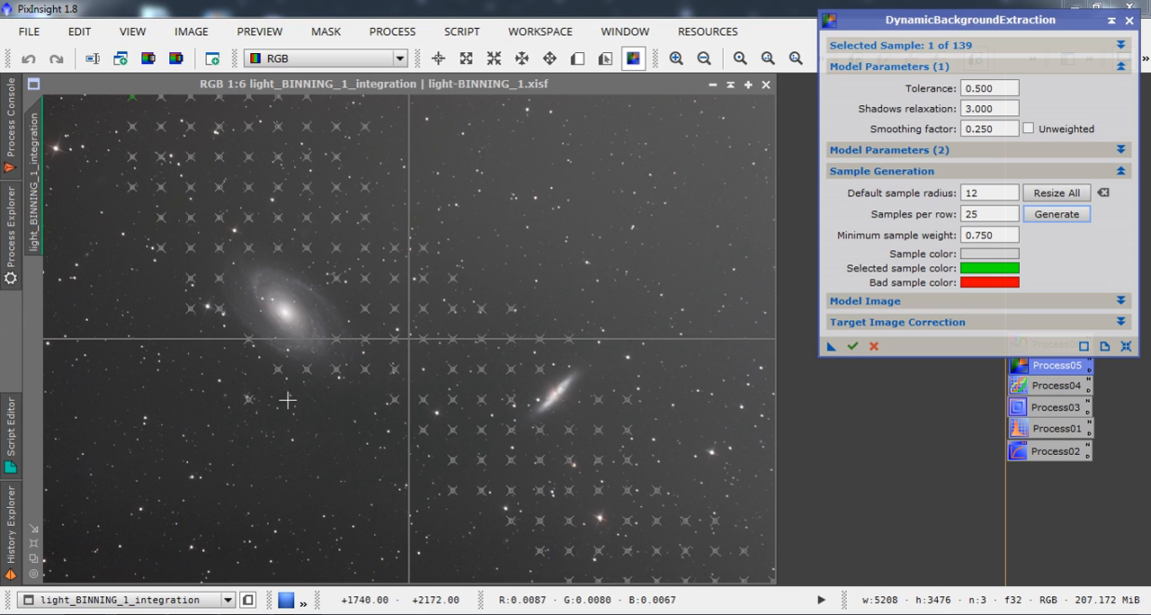
Set the minimum sample weight to 0.005 and regenerate the background samples.
{"action": "left_click", "coordinate": [982, 237]}
{"action": "key", "text": "BackSpace"}
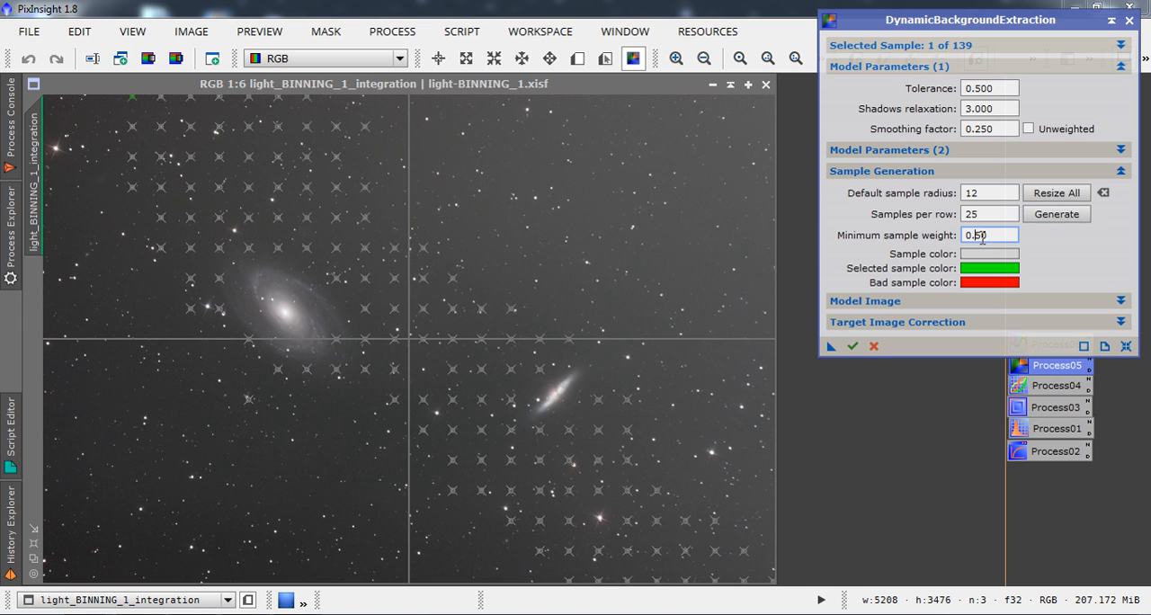
{"action": "type", "text": "00"}
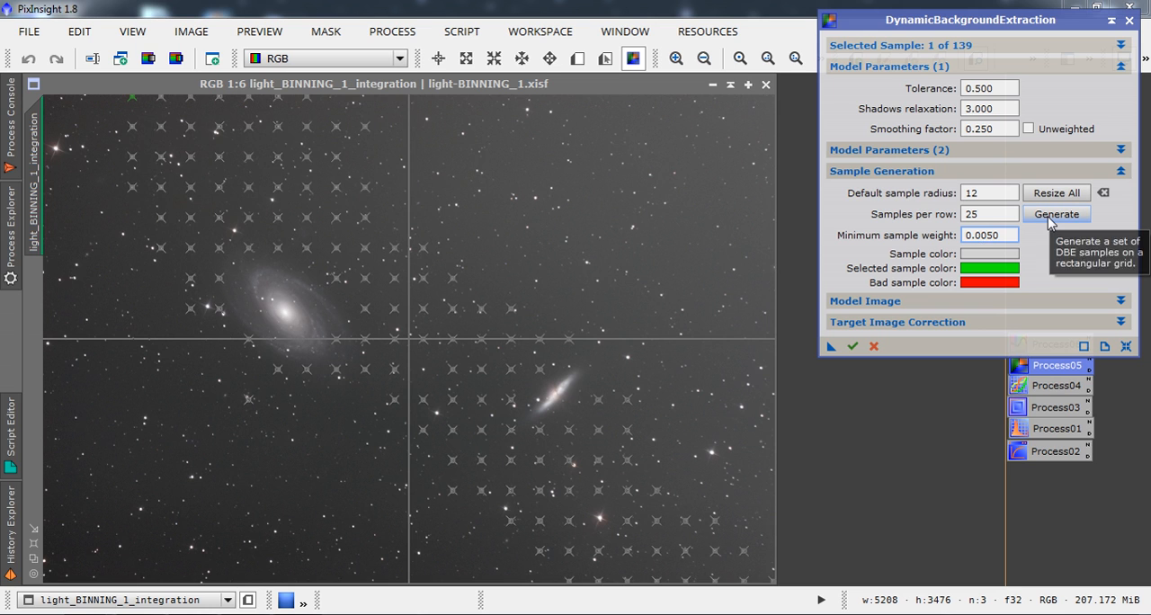
{"action": "key", "text": "Return"}
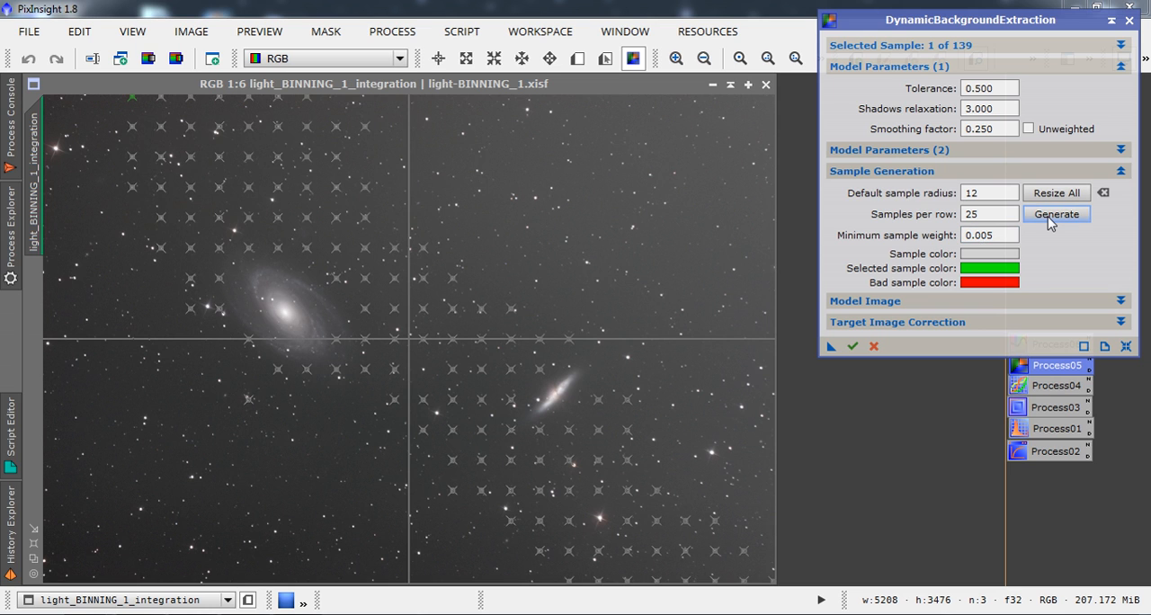
{"action": "left_click", "coordinate": [1048, 217]}
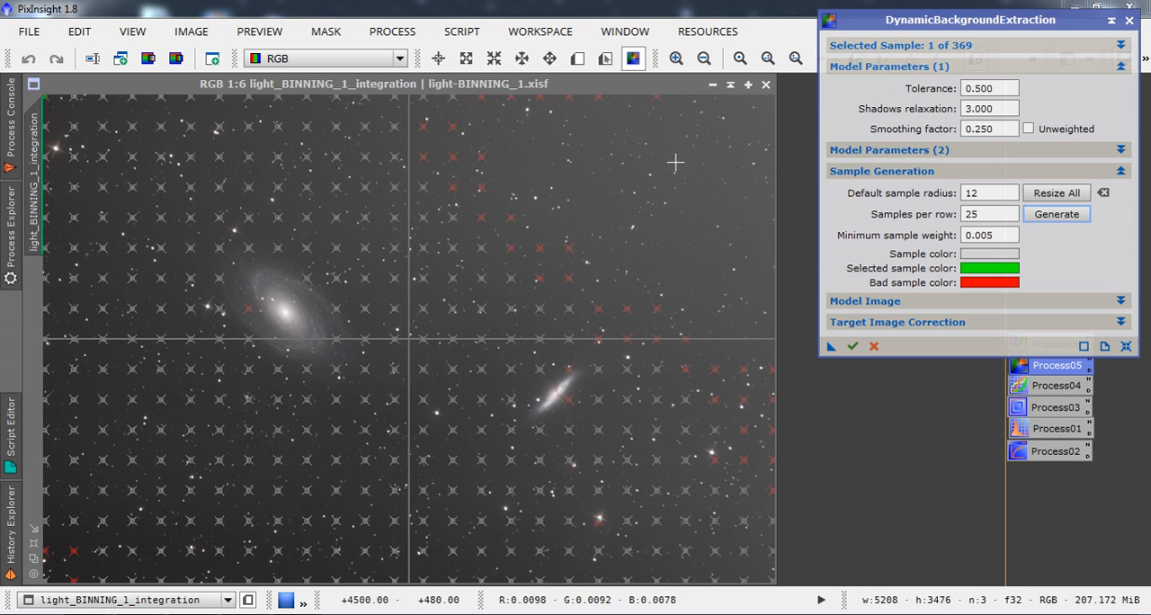
Raise the model tolerance to 1.500, resize all samples, and regenerate the sample grid.
{"action": "left_click", "coordinate": [971, 88]}
{"action": "key", "text": "BackSpace"}
{"action": "type", "text": "1"}
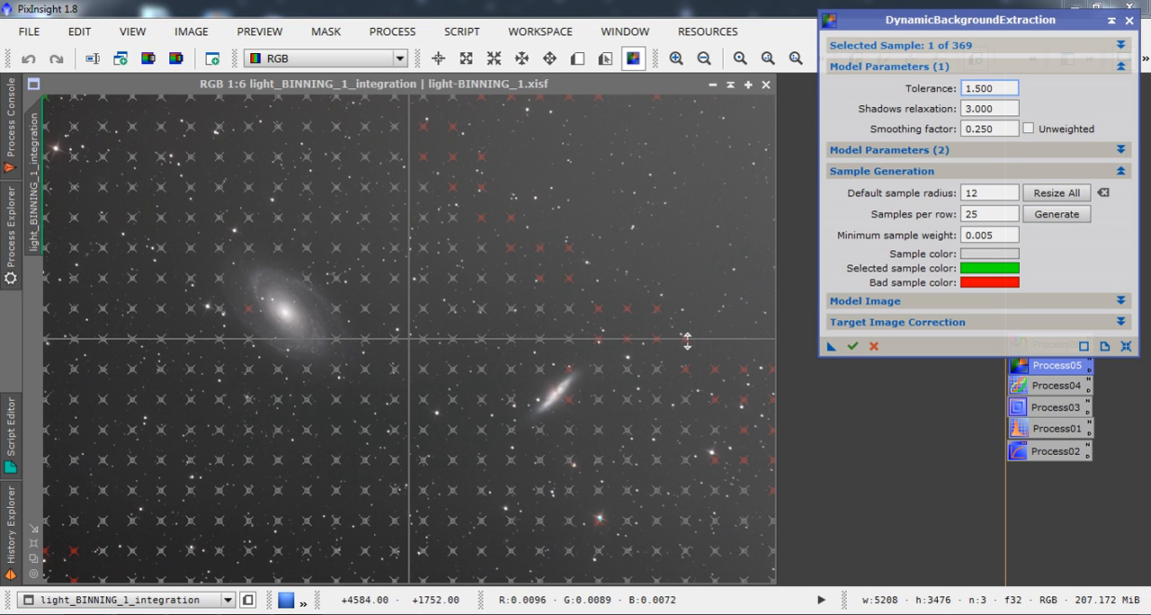
{"action": "left_click", "coordinate": [1046, 200]}
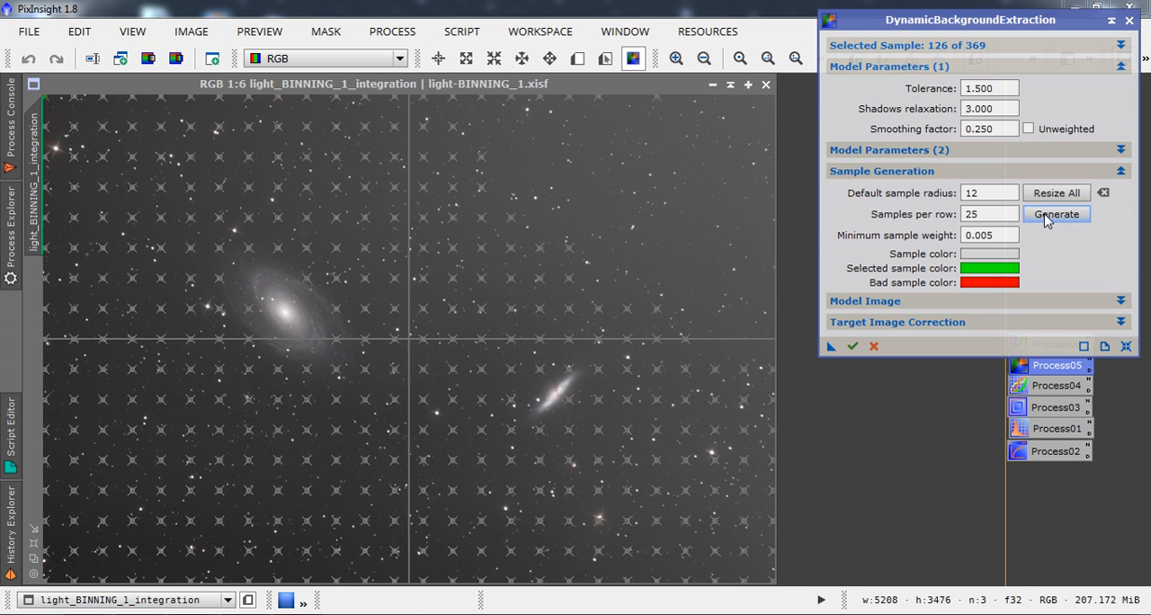
{"action": "left_click", "coordinate": [1047, 218]}
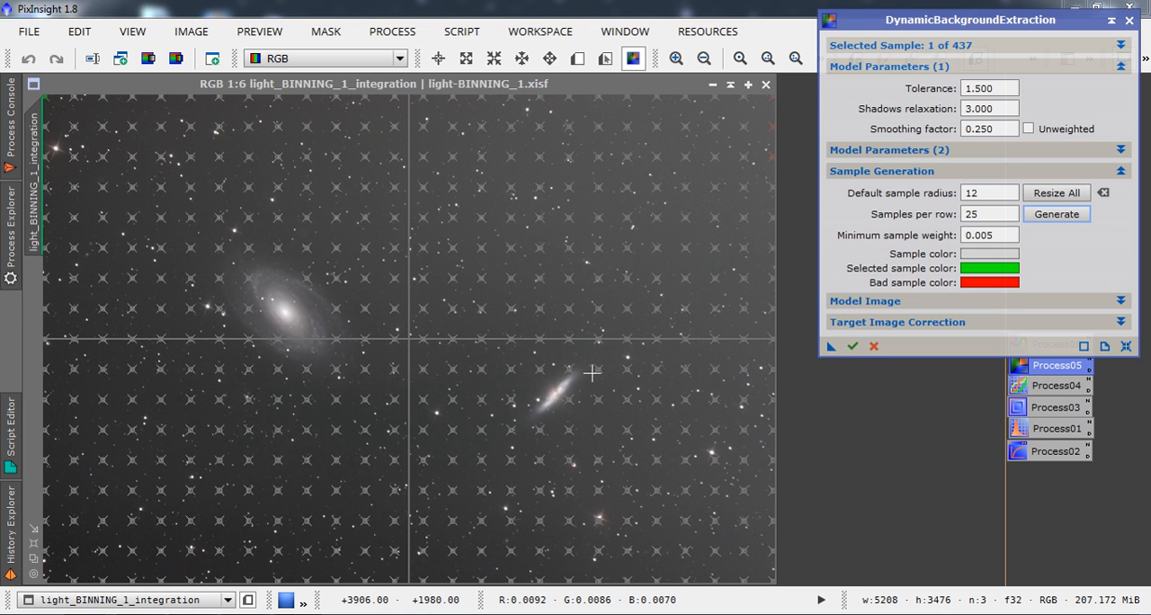
Set the target image correction to Subtraction and run DynamicBackgroundExtraction on the integration image.
{"action": "left_click", "coordinate": [1085, 323]}
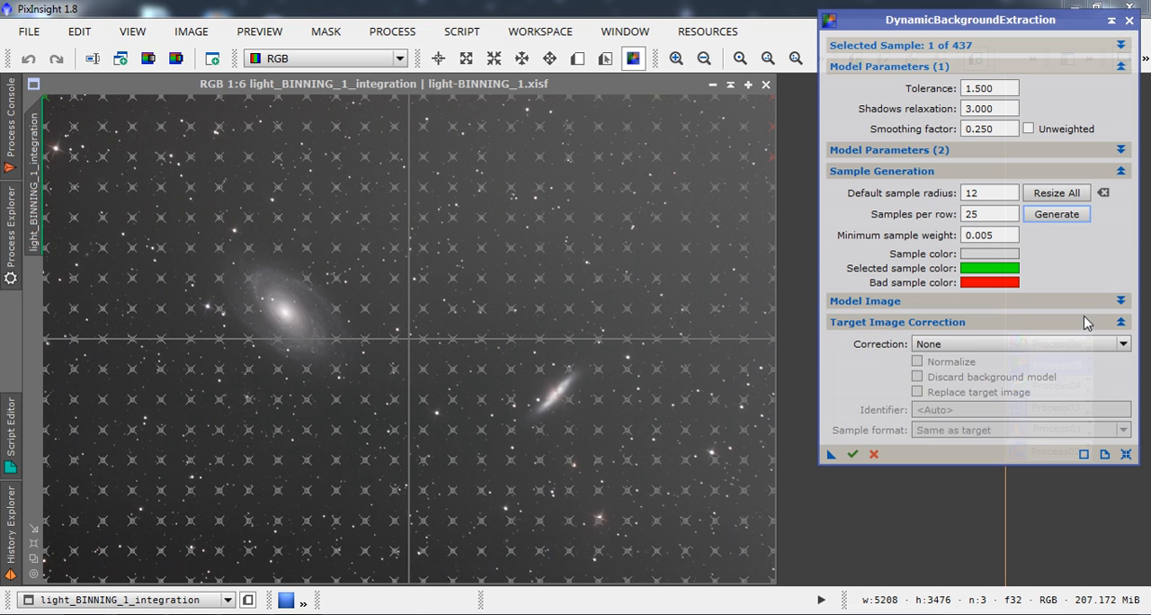
{"action": "left_click", "coordinate": [1035, 350]}
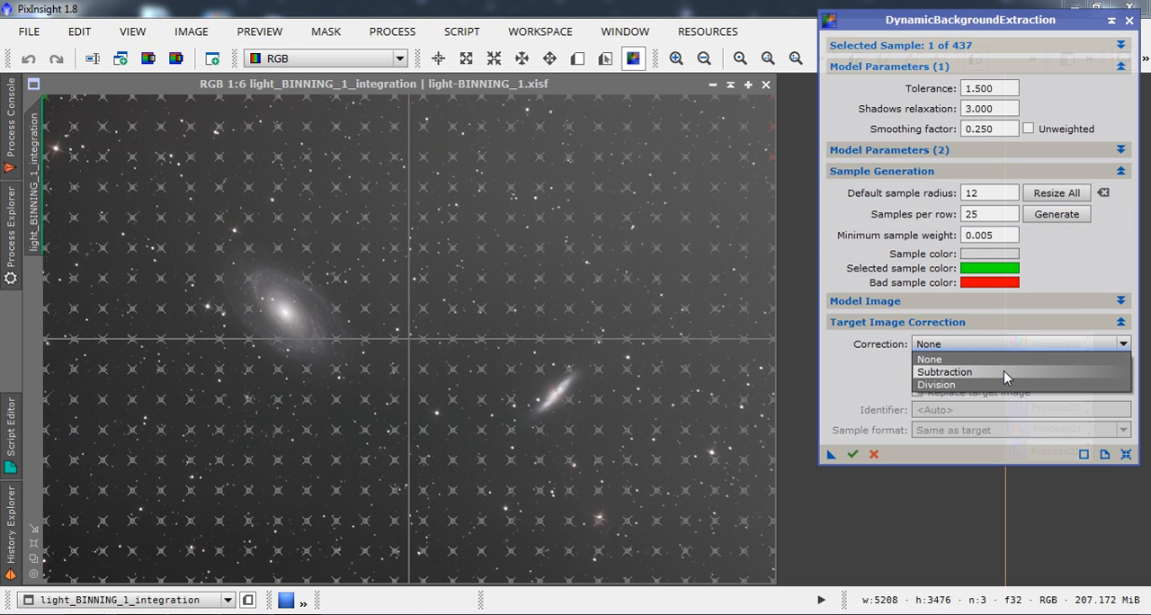
{"action": "left_click", "coordinate": [1004, 371]}
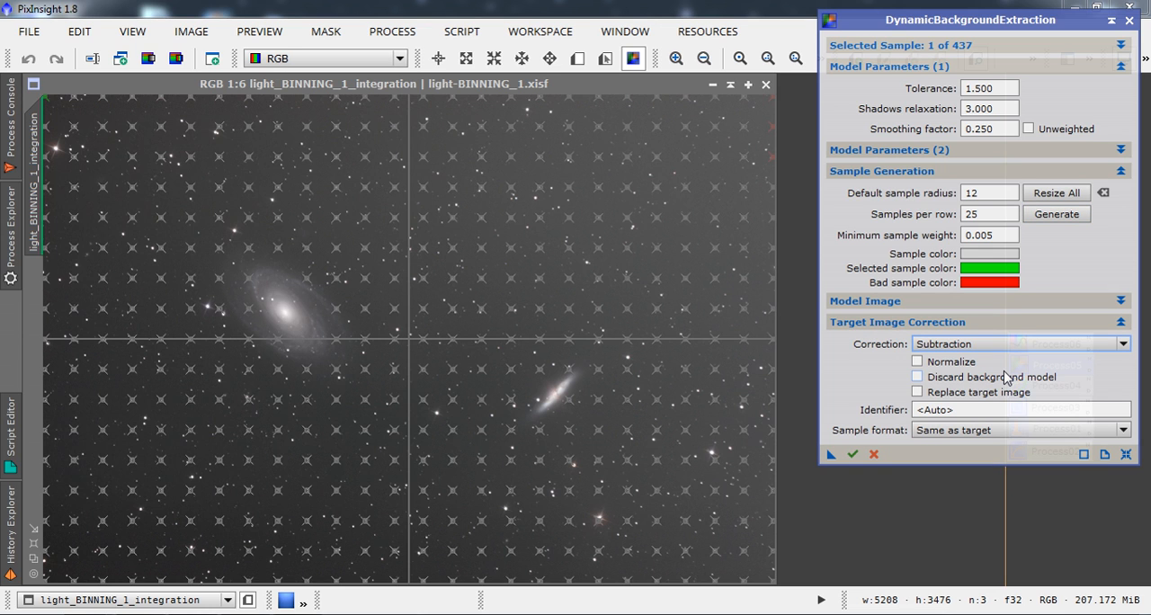
{"action": "left_click", "coordinate": [852, 455]}
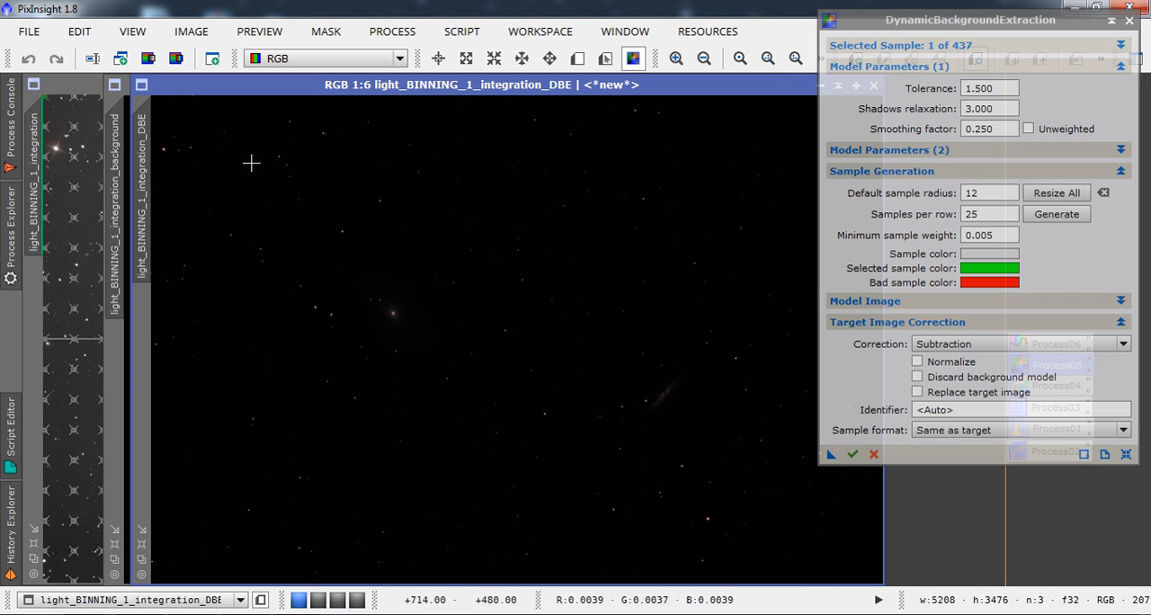
Auto-stretch the extracted background model with ScreenTransferFunction, examine its gradient and close the model image.
{"action": "left_click", "coordinate": [120, 165]}
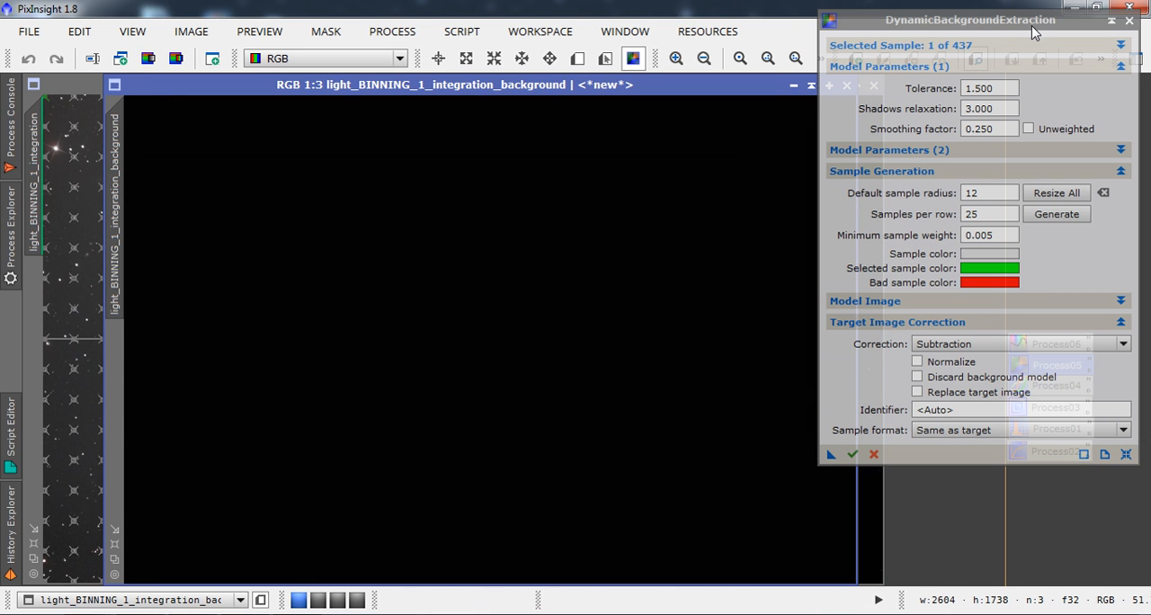
{"action": "left_click_drag", "start_coordinate": [1033, 23], "coordinate": [820, 100]}
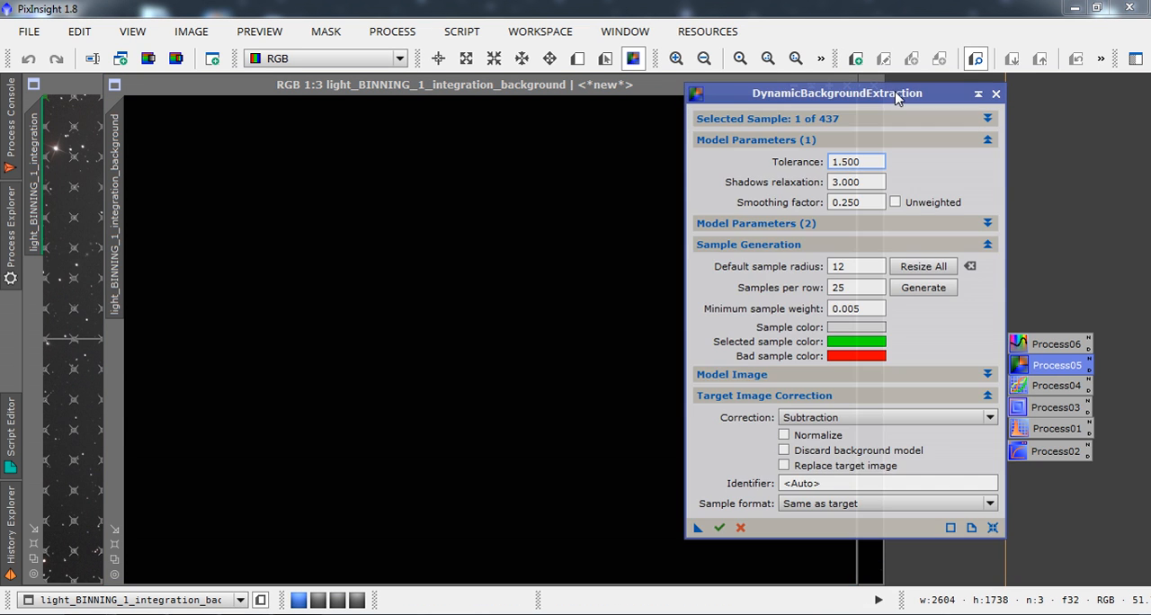
{"action": "double_click", "coordinate": [1034, 453]}
{"action": "left_click", "coordinate": [706, 338]}
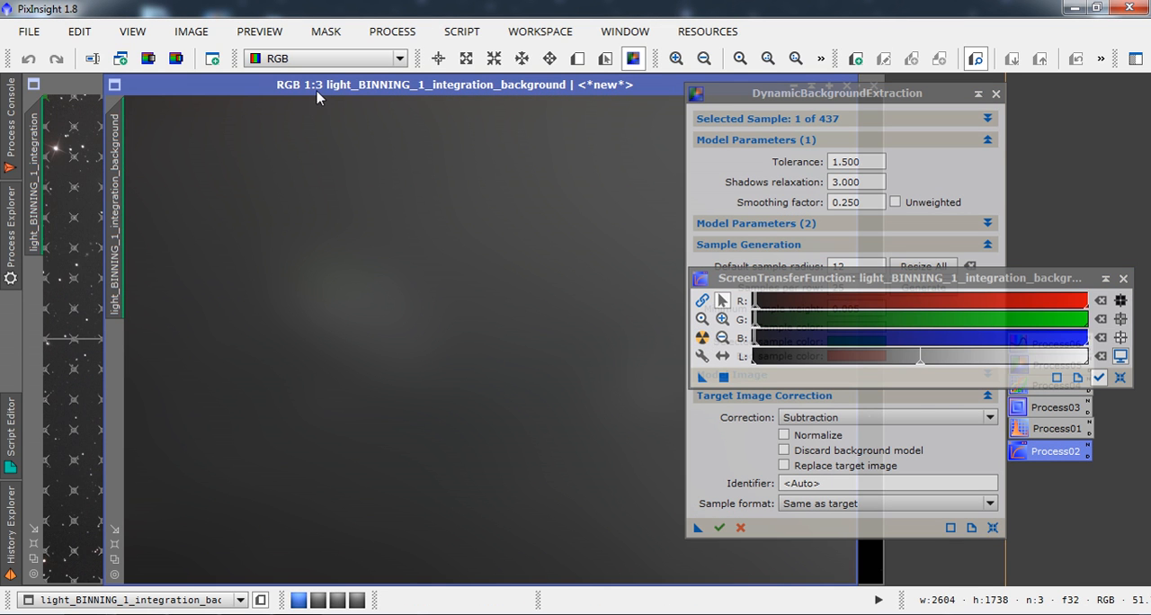
{"action": "left_click_drag", "start_coordinate": [316, 87], "coordinate": [267, 71]}
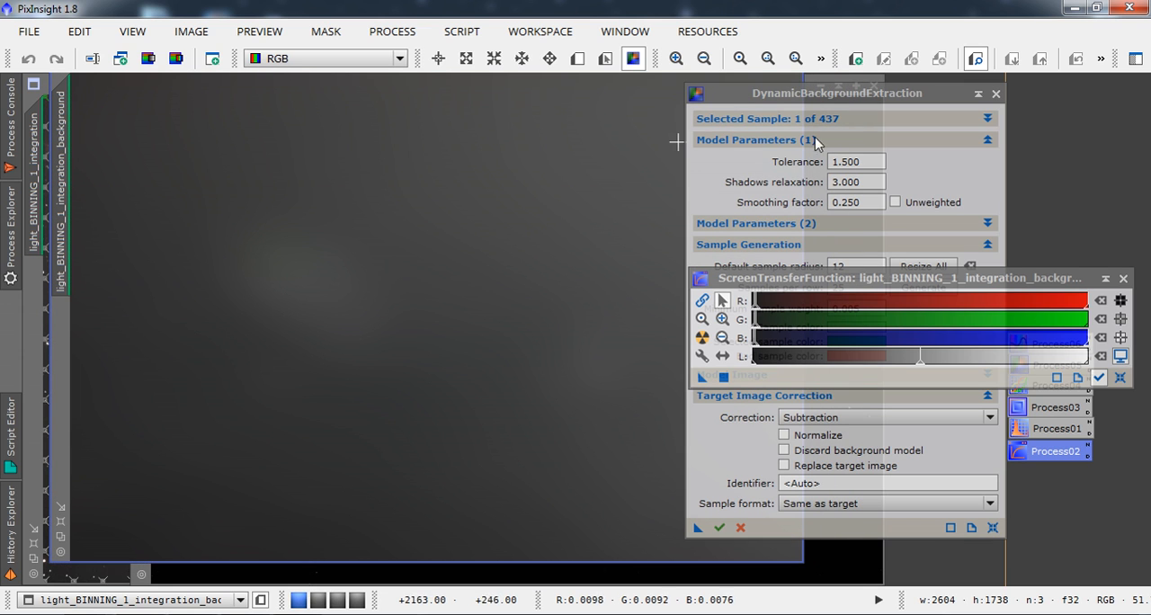
{"action": "left_click", "coordinate": [1098, 10]}
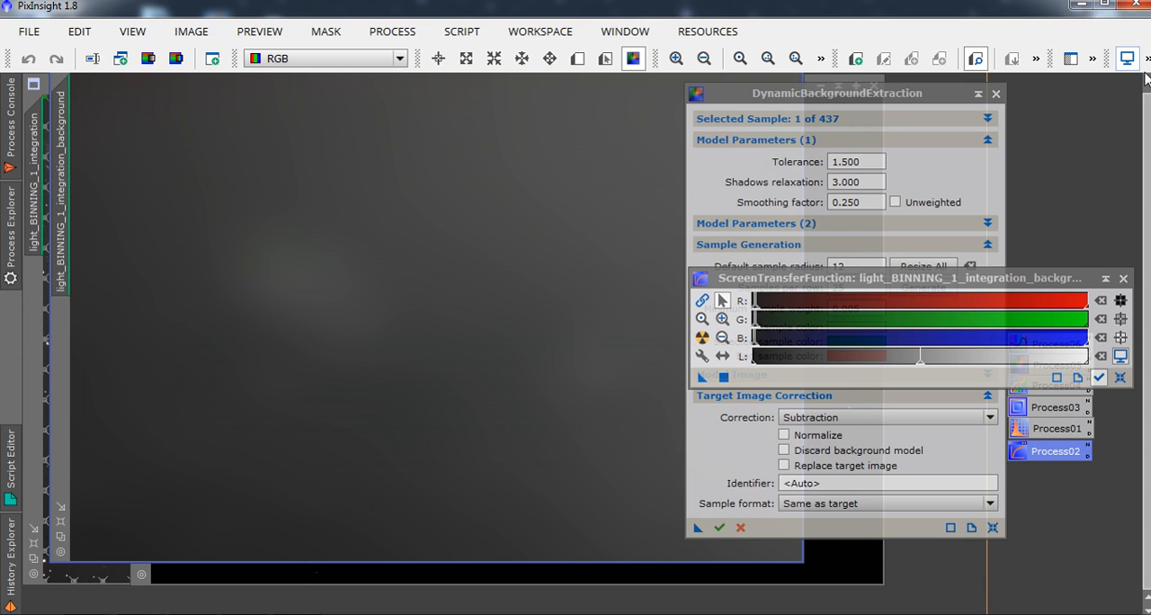
{"action": "left_click", "coordinate": [1102, 7]}
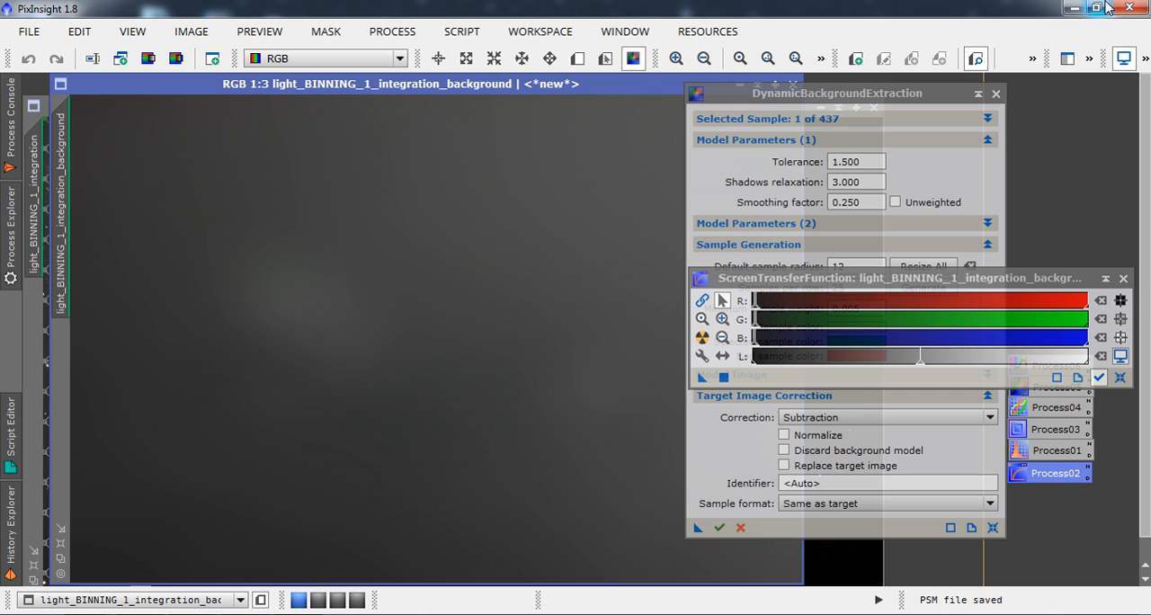
{"action": "left_click", "coordinate": [794, 85]}
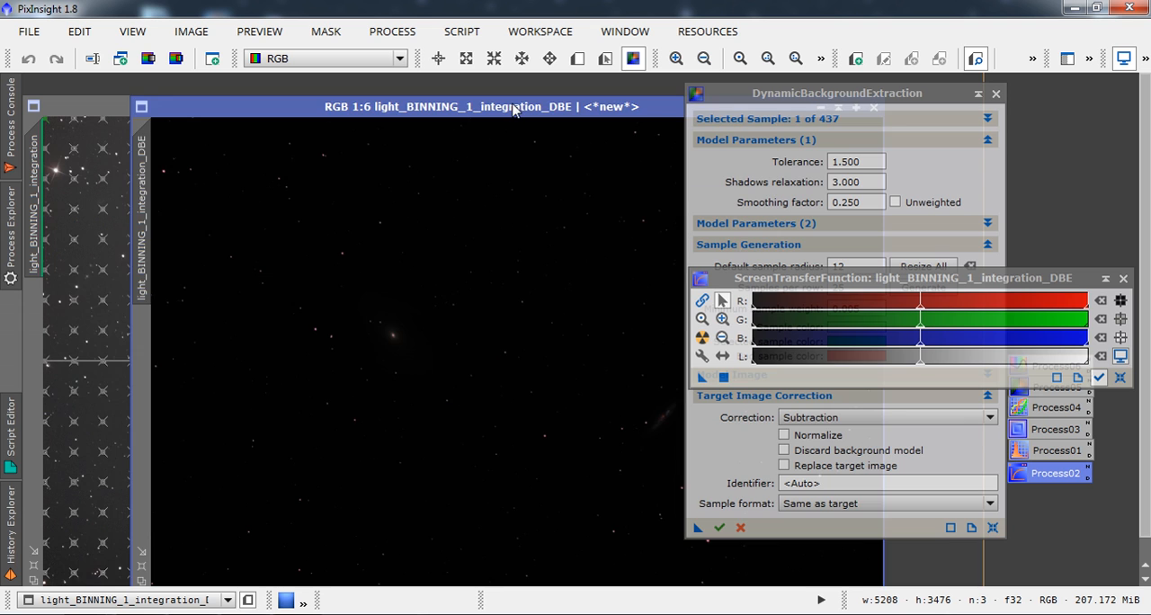
Apply an unlinked auto-stretch to the DBE-corrected image and examine the background around both galaxies.
{"action": "left_click_drag", "start_coordinate": [515, 106], "coordinate": [443, 92]}
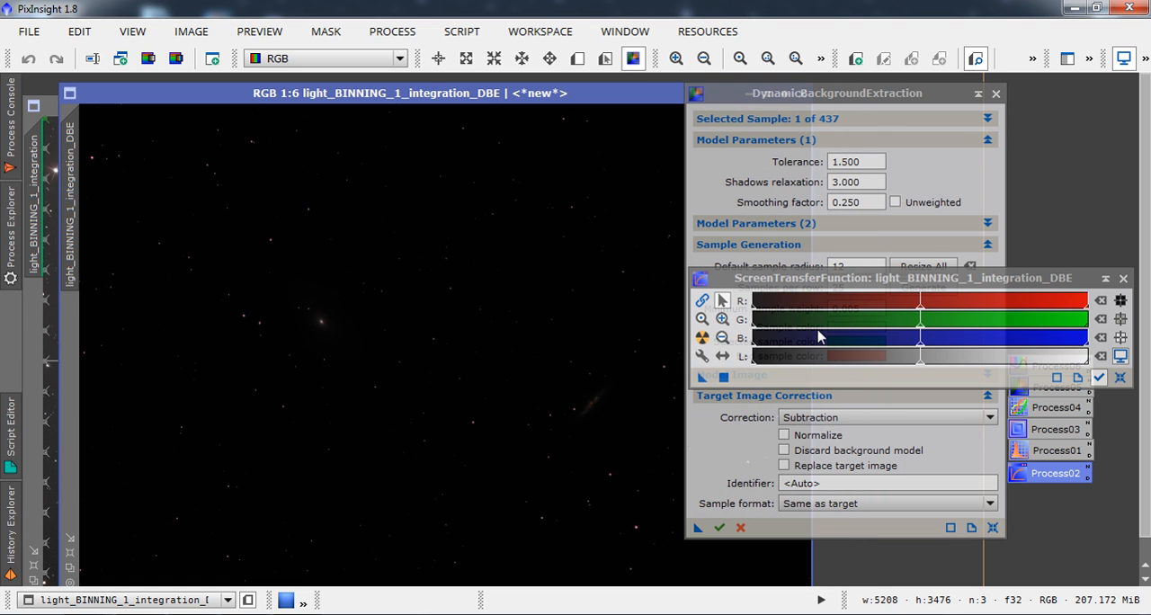
{"action": "left_click", "coordinate": [702, 343]}
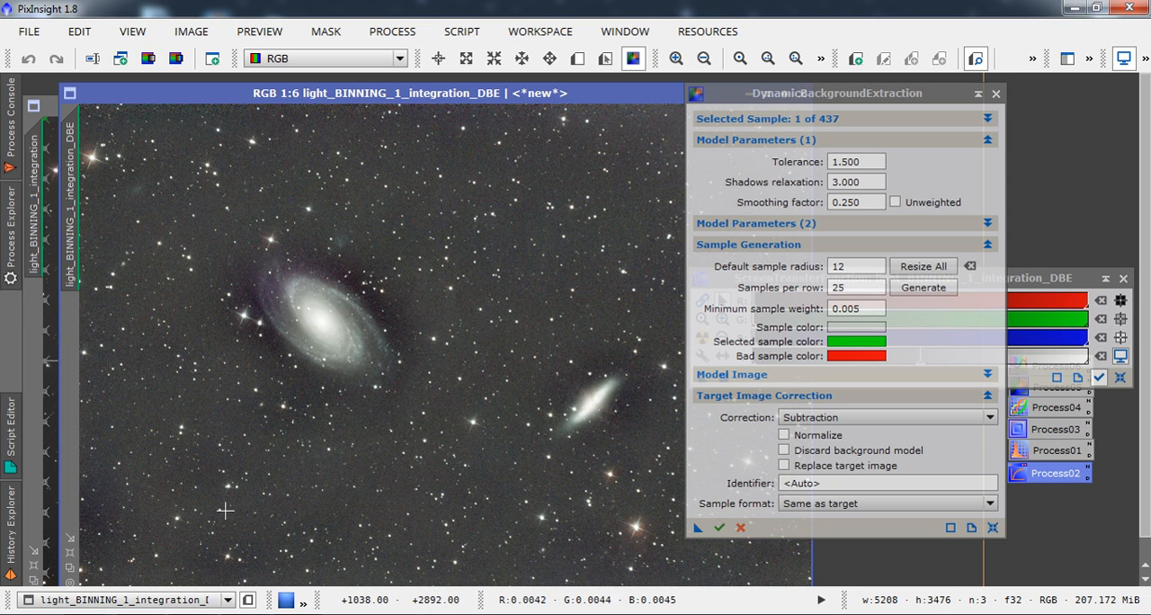
{"action": "left_click_drag", "start_coordinate": [798, 100], "coordinate": [941, 97]}
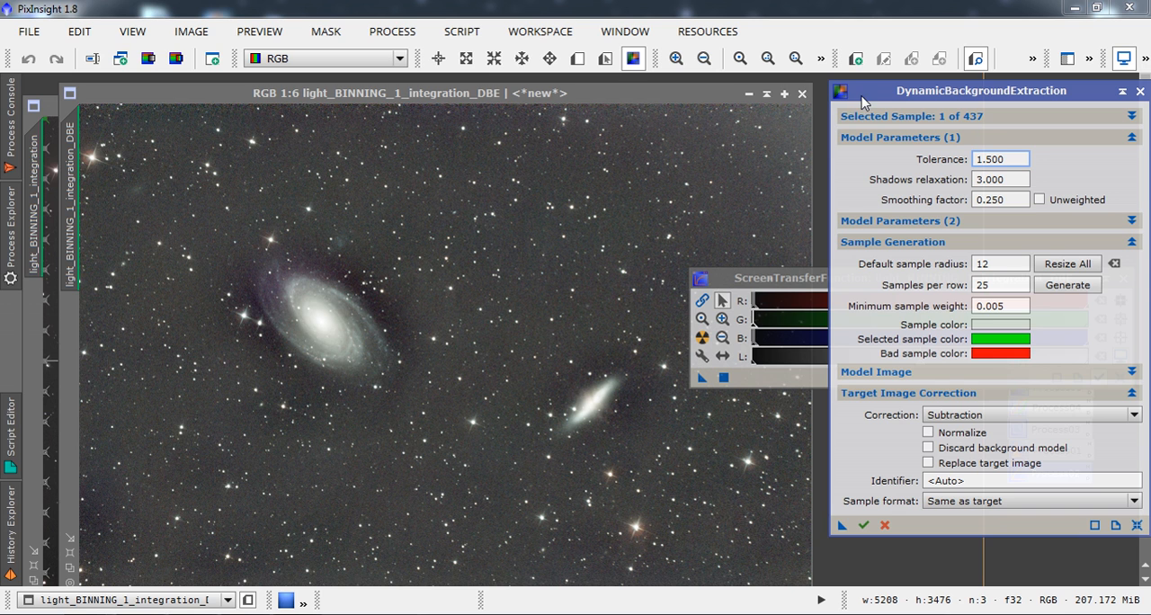
{"action": "left_click_drag", "start_coordinate": [868, 94], "coordinate": [727, 119]}
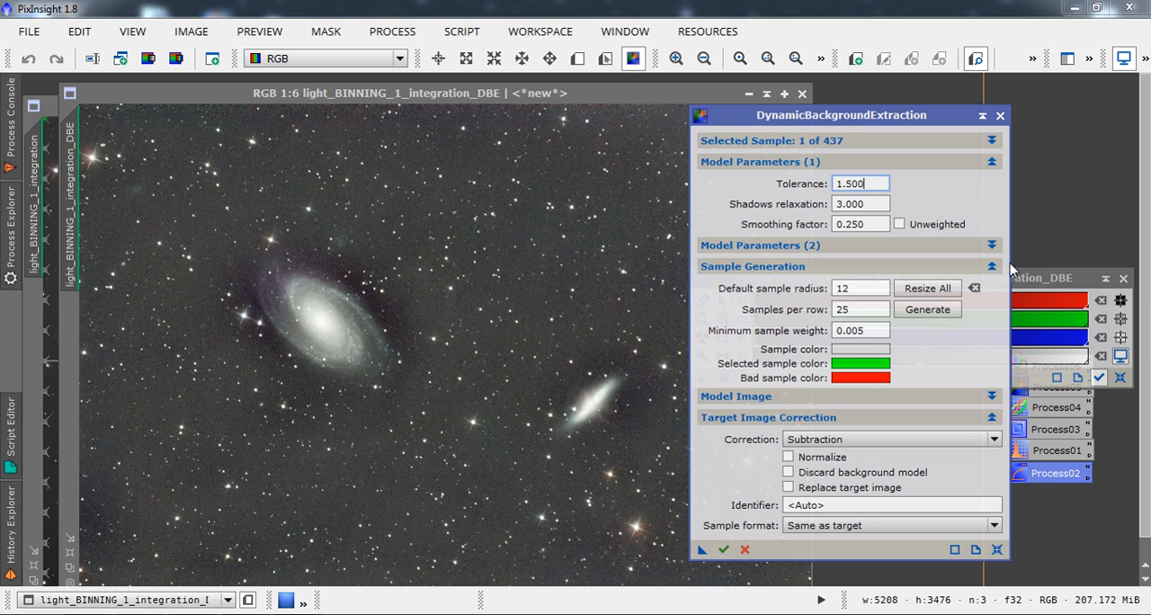
Reapply the auto-stretch to the DBE-corrected image with linked RGB channels, and close that image and ScreenTransferFunction.
{"action": "left_click", "coordinate": [1017, 283]}
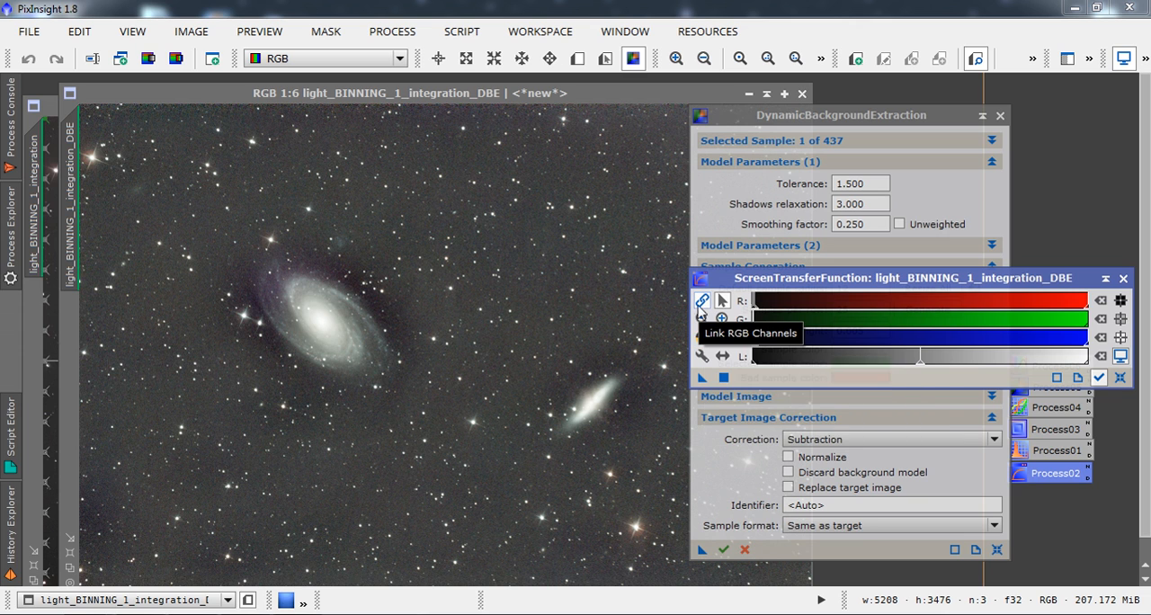
{"action": "left_click", "coordinate": [702, 339]}
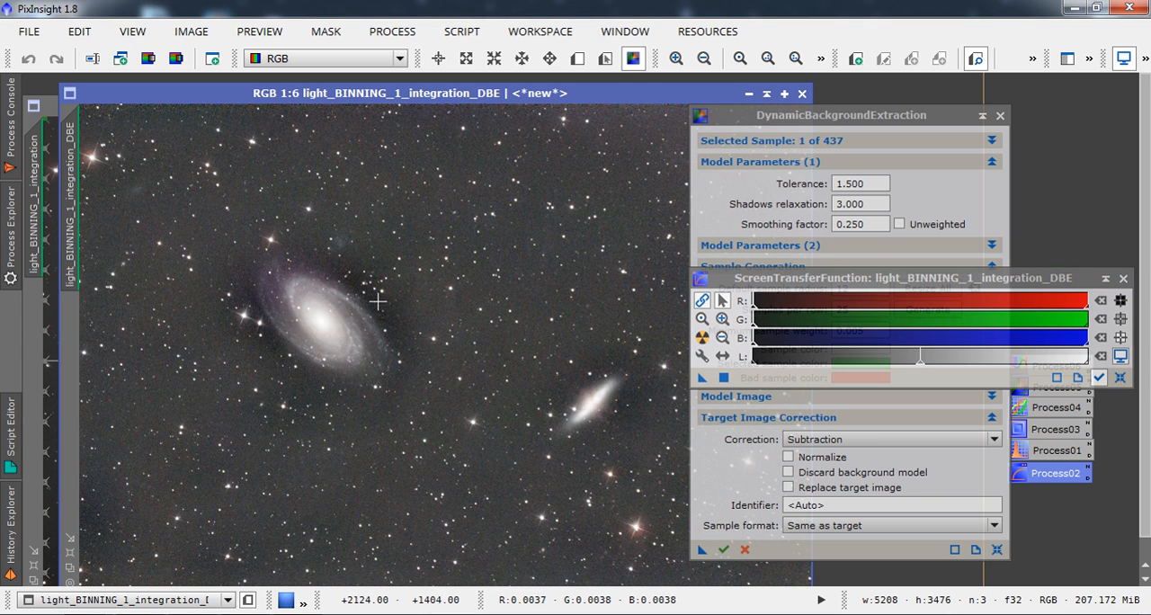
{"action": "left_click", "coordinate": [802, 94]}
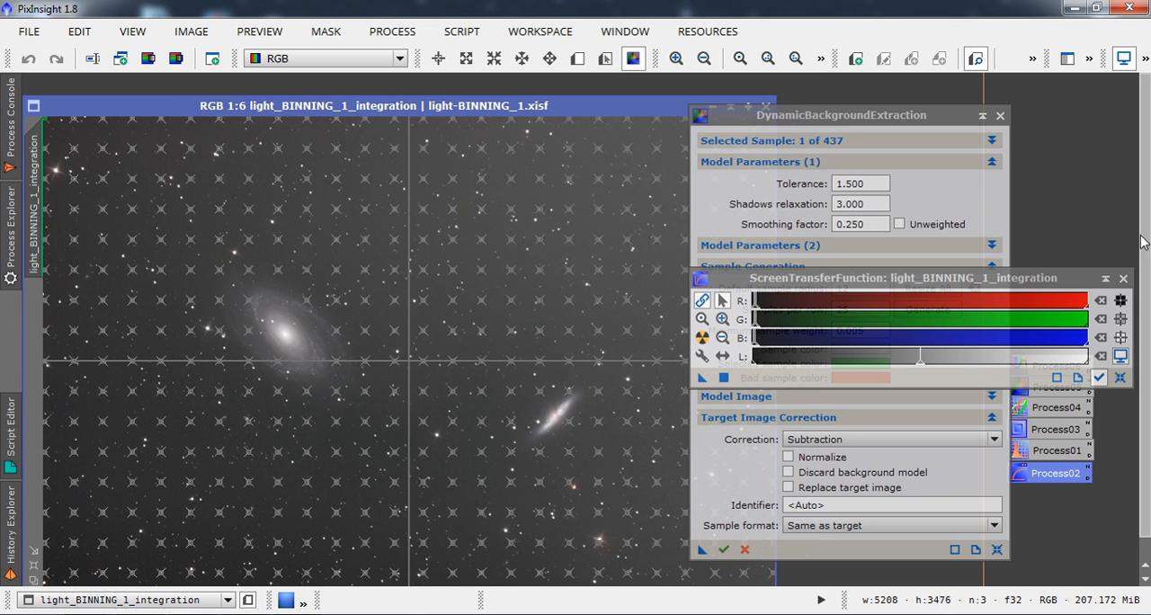
{"action": "left_click", "coordinate": [1123, 279]}
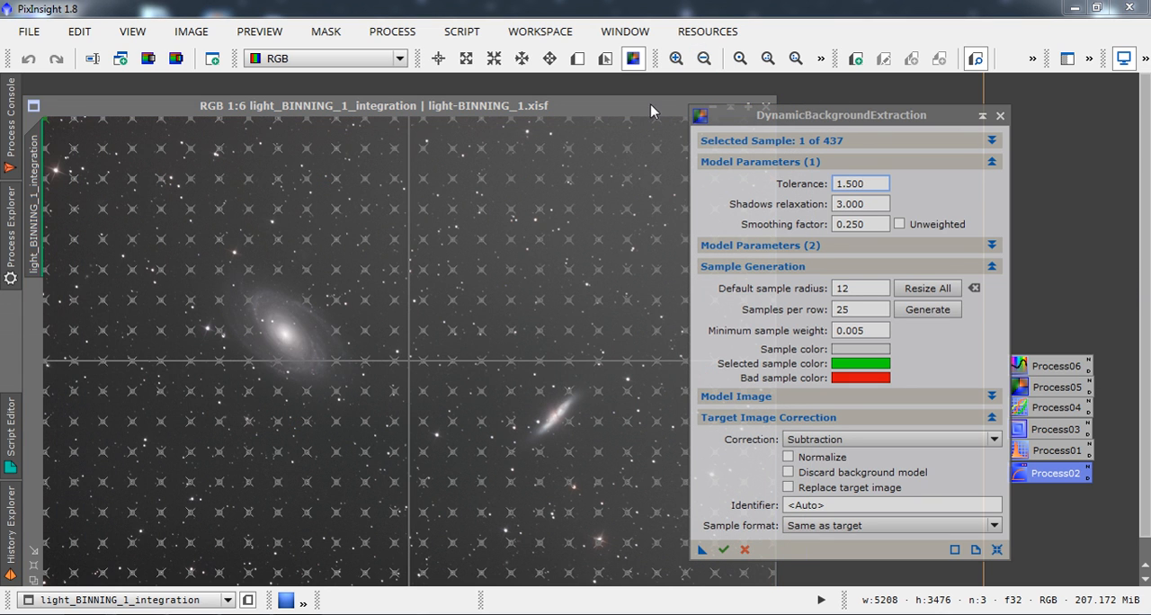
Delete the background samples lying on the left side of the large spiral galaxy's halo in the integration image.
{"action": "left_click_drag", "start_coordinate": [650, 111], "coordinate": [652, 89]}
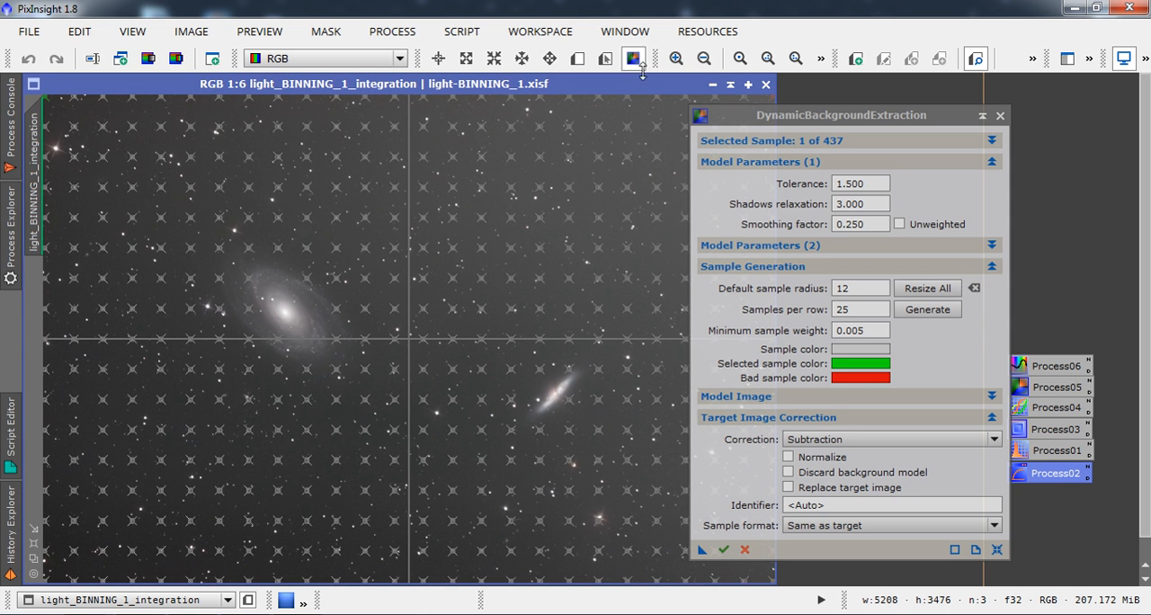
{"action": "left_click", "coordinate": [675, 58]}
{"action": "left_click", "coordinate": [675, 58]}
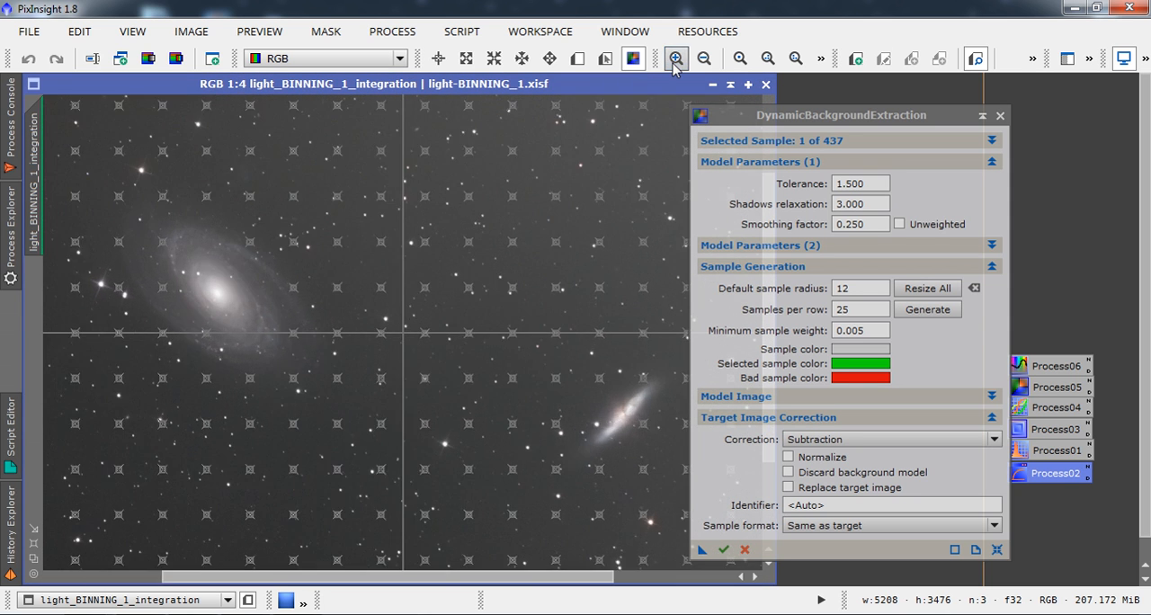
{"action": "left_click", "coordinate": [675, 58]}
{"action": "left_click", "coordinate": [675, 59]}
{"action": "left_click_drag", "start_coordinate": [440, 577], "coordinate": [189, 576]}
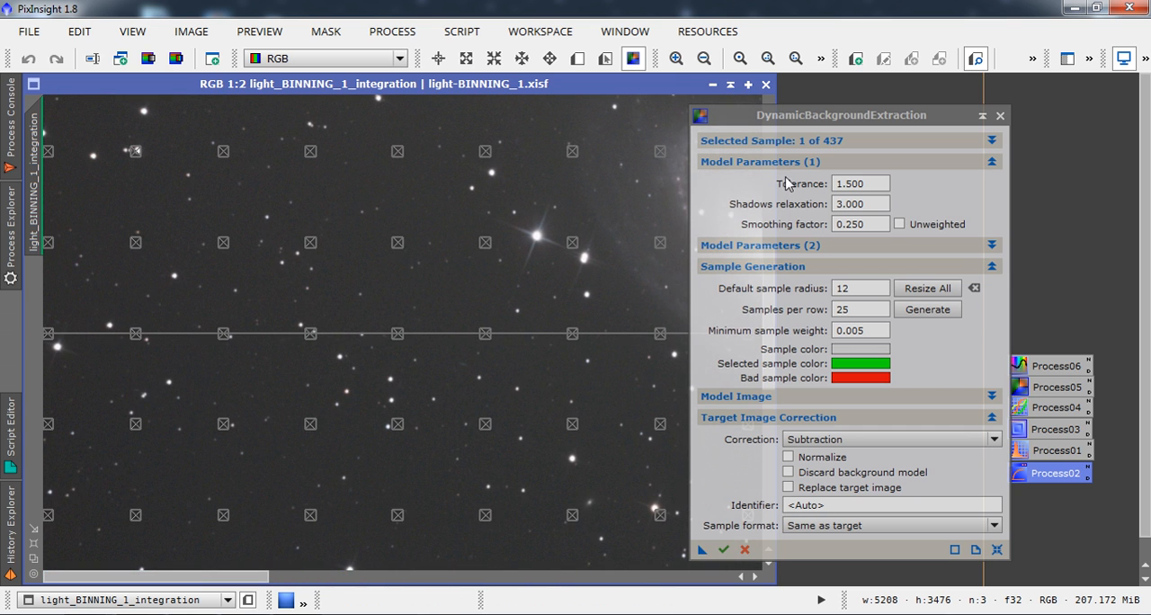
{"action": "left_click_drag", "start_coordinate": [835, 115], "coordinate": [951, 96]}
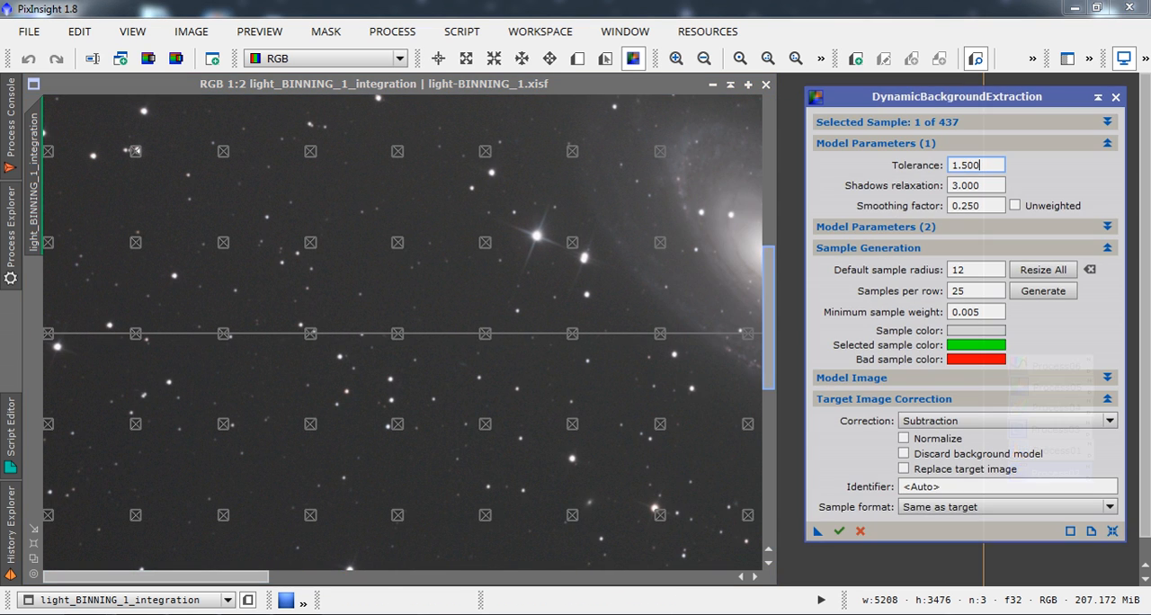
{"action": "left_click_drag", "start_coordinate": [769, 267], "coordinate": [768, 116]}
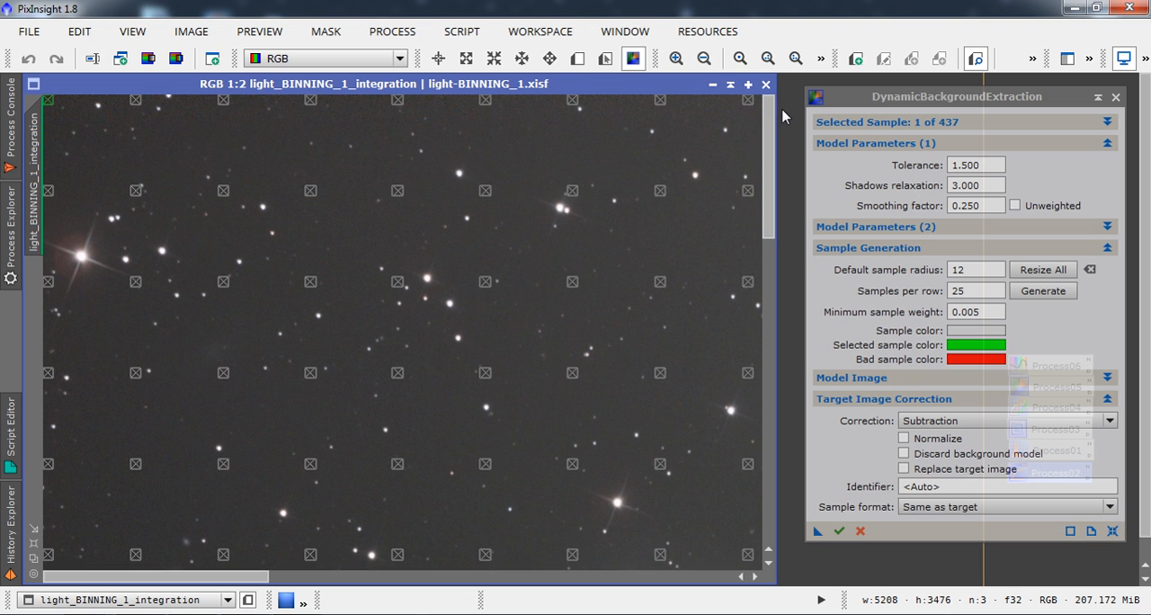
{"action": "left_click", "coordinate": [703, 60]}
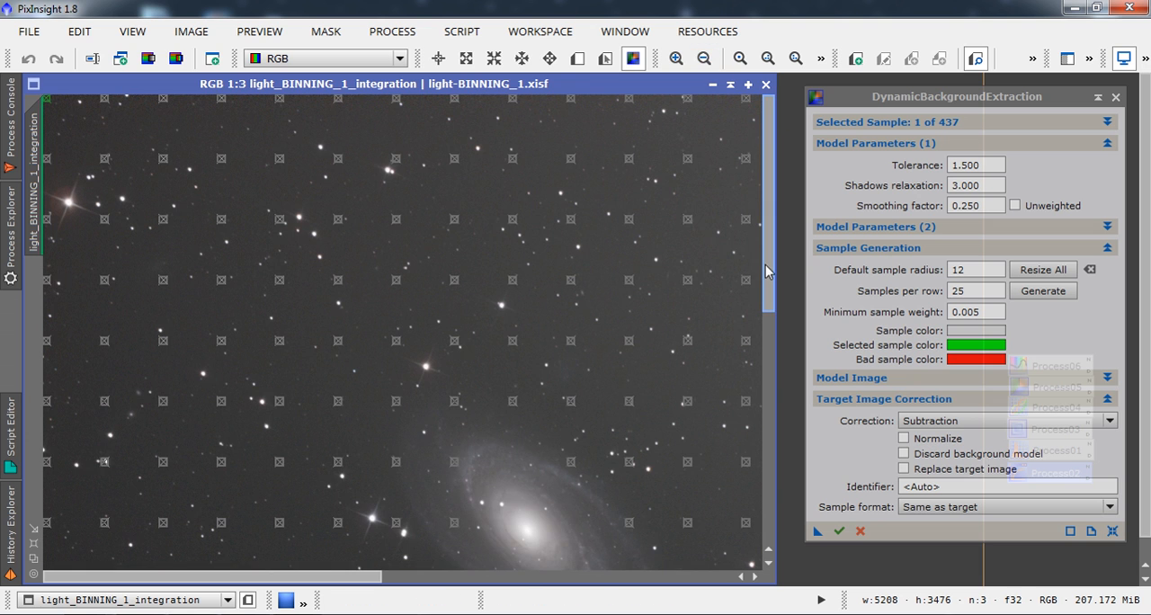
{"action": "left_click_drag", "start_coordinate": [765, 270], "coordinate": [771, 335]}
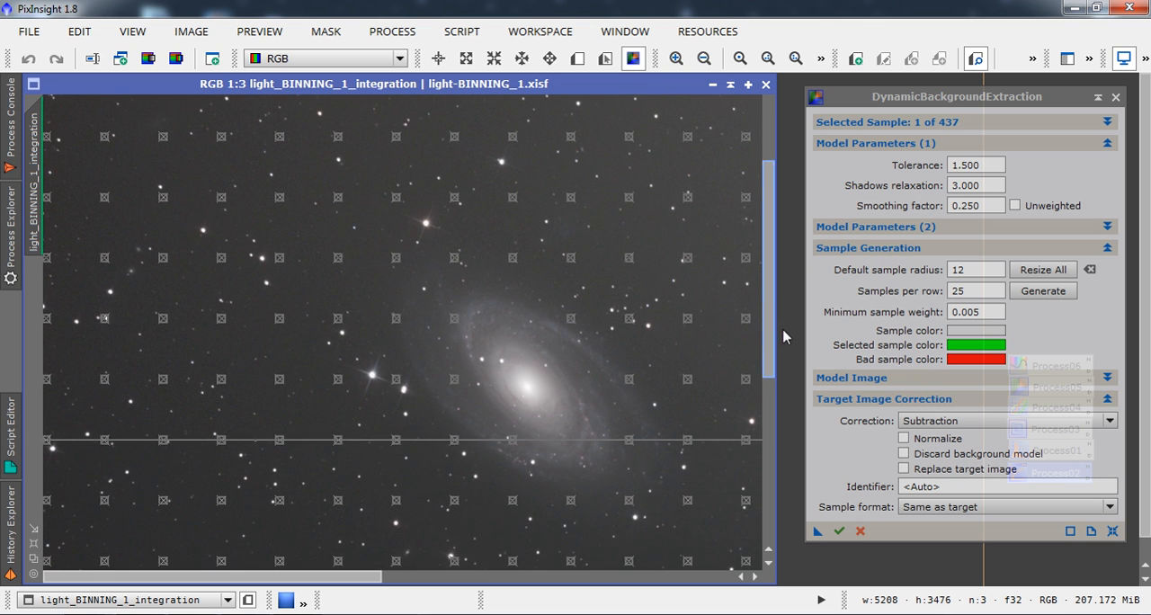
{"action": "left_click", "coordinate": [455, 259]}
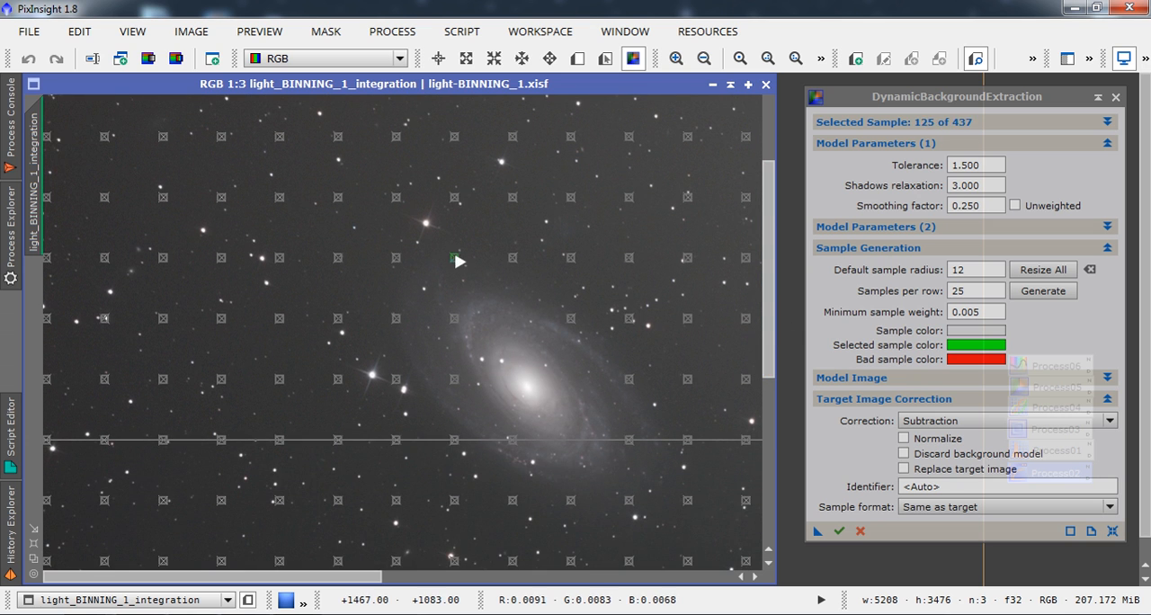
{"action": "key", "text": "Delete"}
{"action": "key", "text": "Delete"}
{"action": "key", "text": "Delete"}
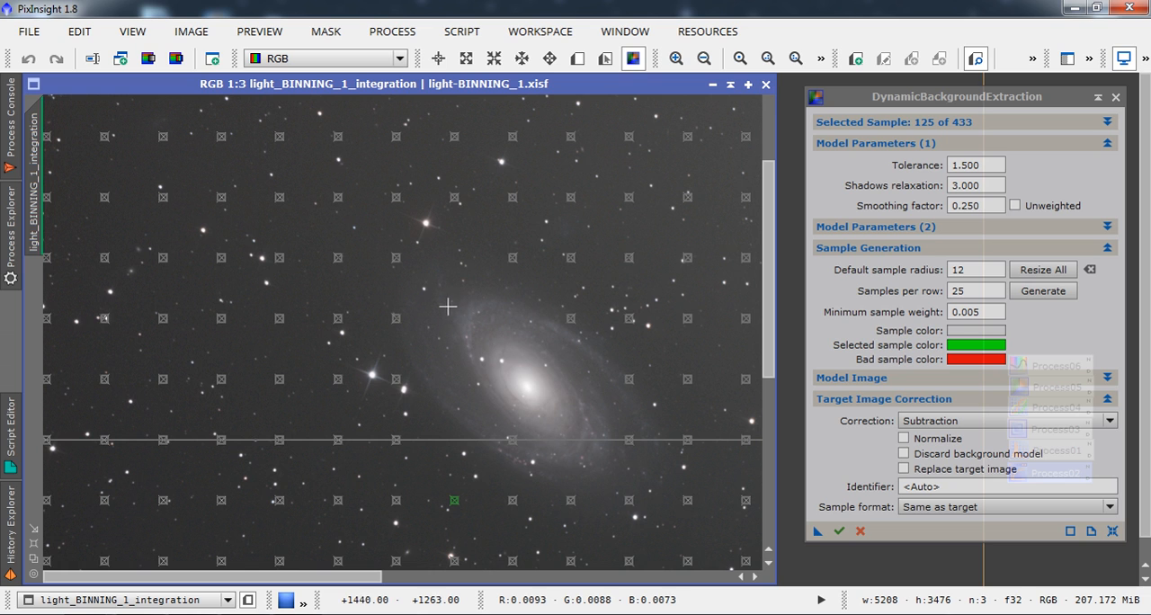
{"action": "left_click", "coordinate": [396, 261]}
{"action": "key", "text": "Delete"}
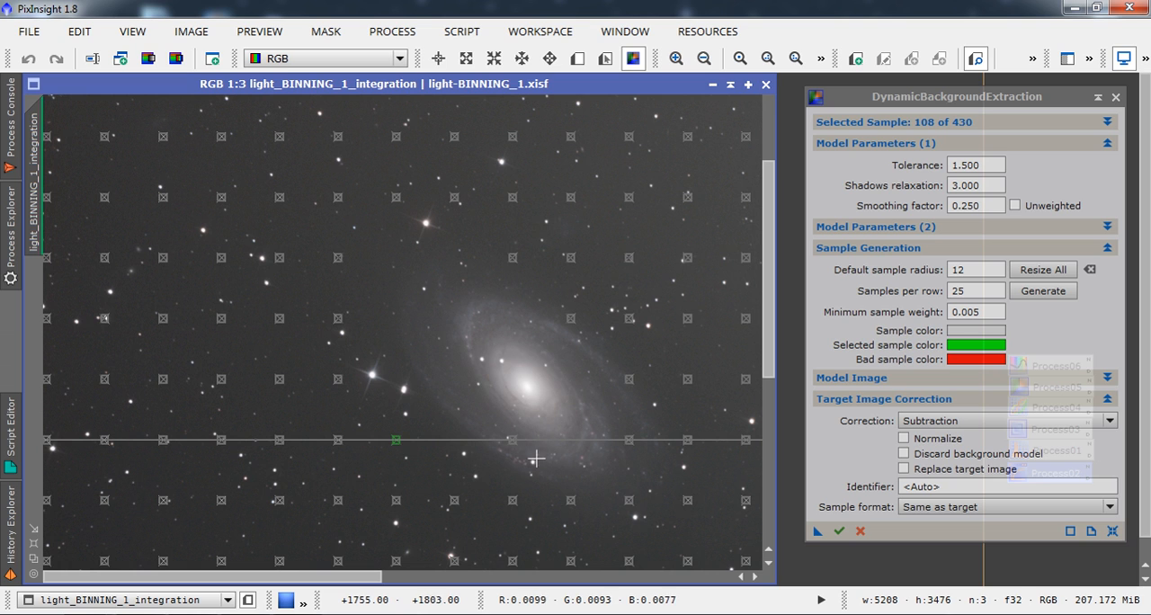
Delete the samples on the spiral galaxy's lower and right outer arms and the one just above its halo.
{"action": "left_click", "coordinate": [513, 440]}
{"action": "left_click", "coordinate": [637, 383]}
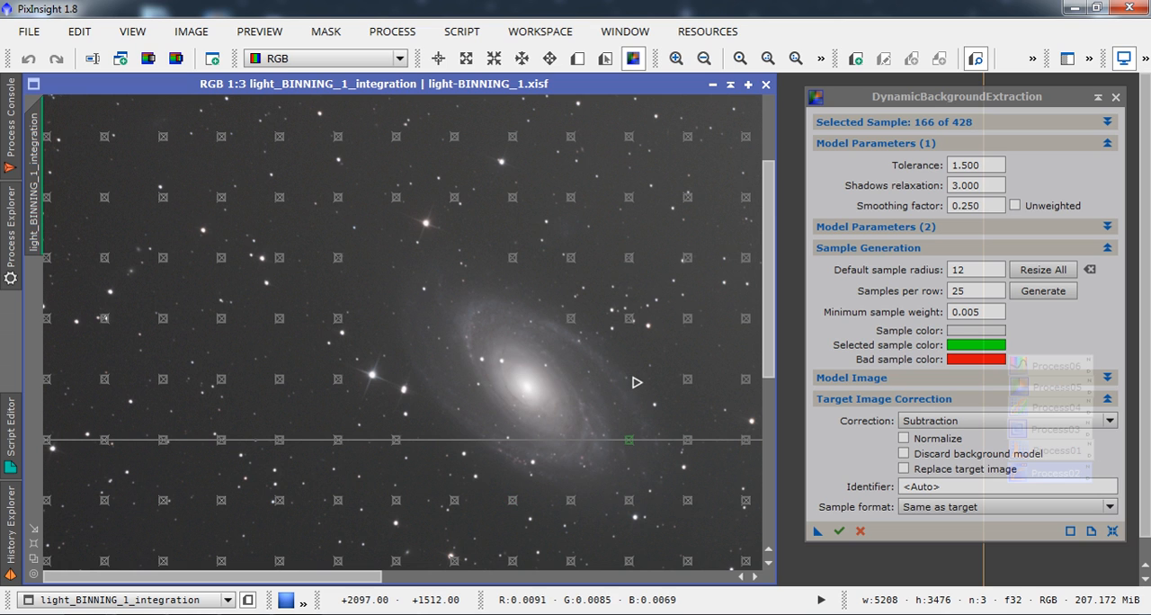
{"action": "key", "text": "Delete"}
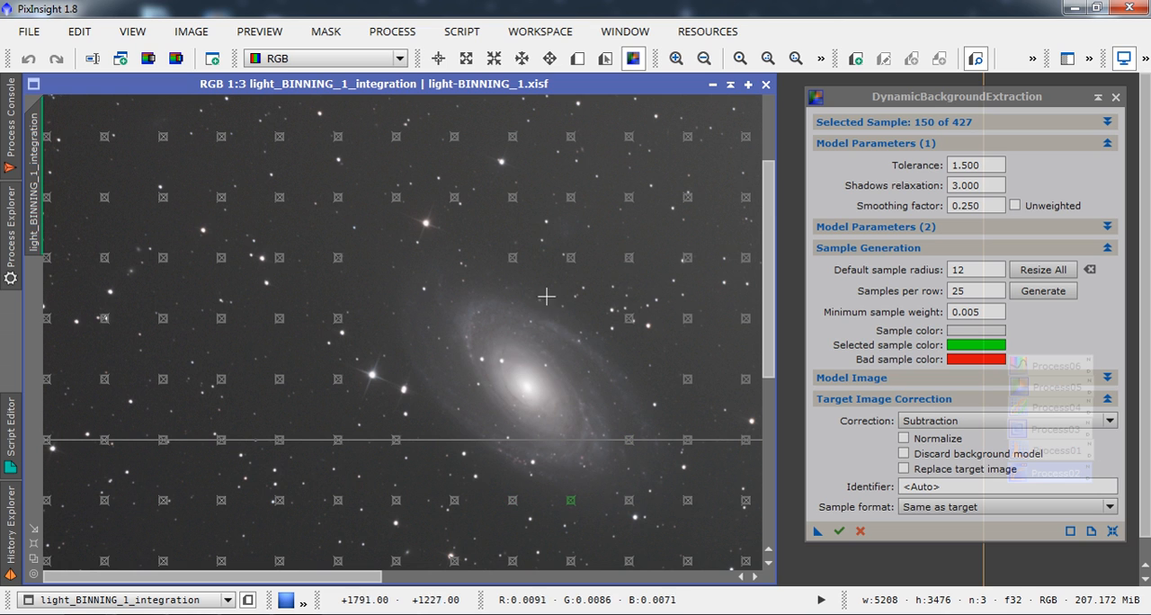
{"action": "left_click", "coordinate": [514, 260]}
{"action": "key", "text": "Delete"}
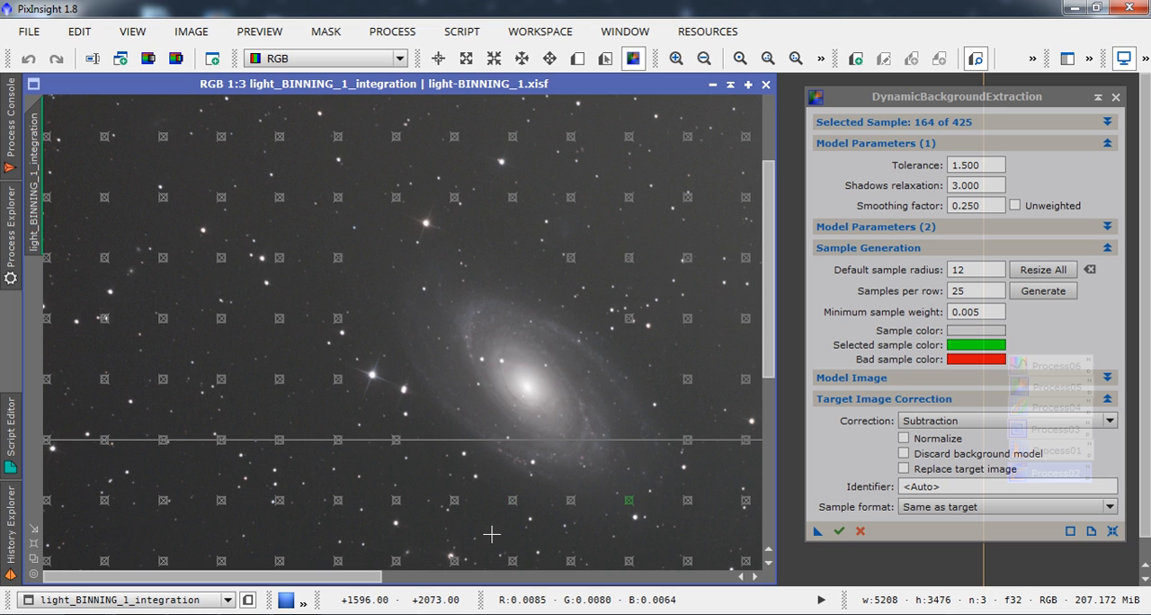
Shift the samples just below and to the right of the spiral galaxy away from its halo, removing those beneath its lower-right edge.
{"action": "left_click_drag", "start_coordinate": [517, 507], "coordinate": [501, 523]}
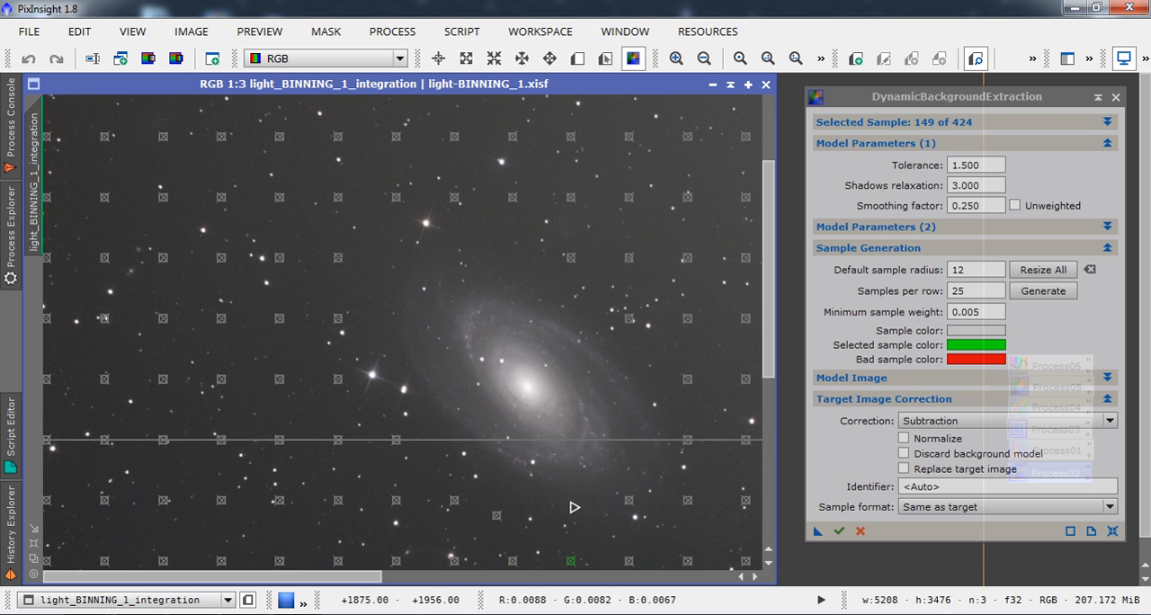
{"action": "left_click", "coordinate": [632, 500]}
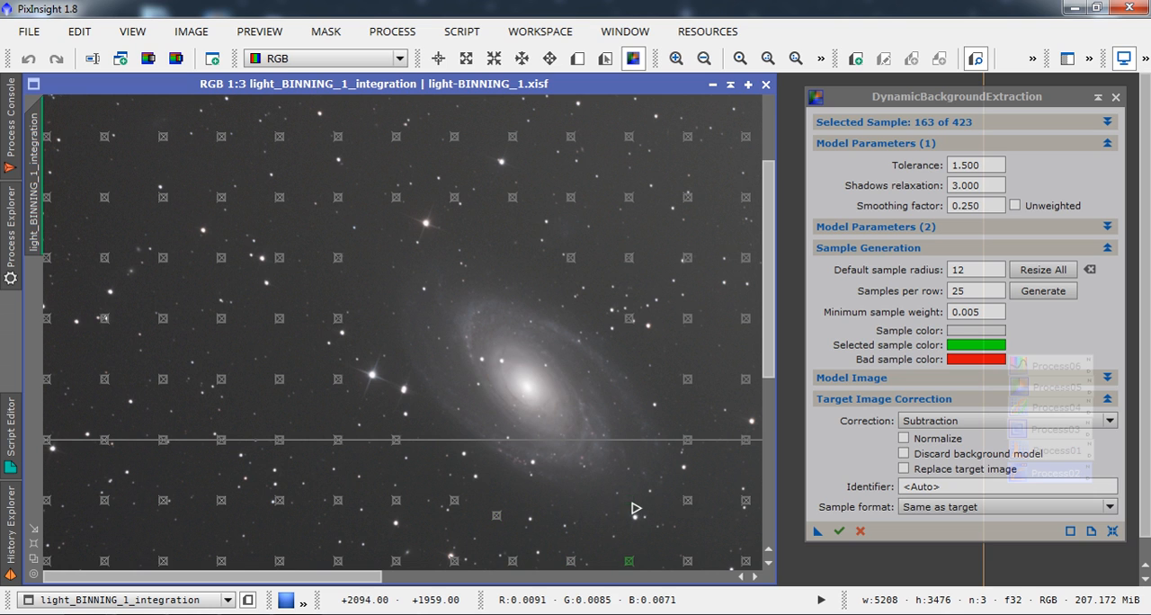
{"action": "left_click_drag", "start_coordinate": [690, 444], "coordinate": [701, 423]}
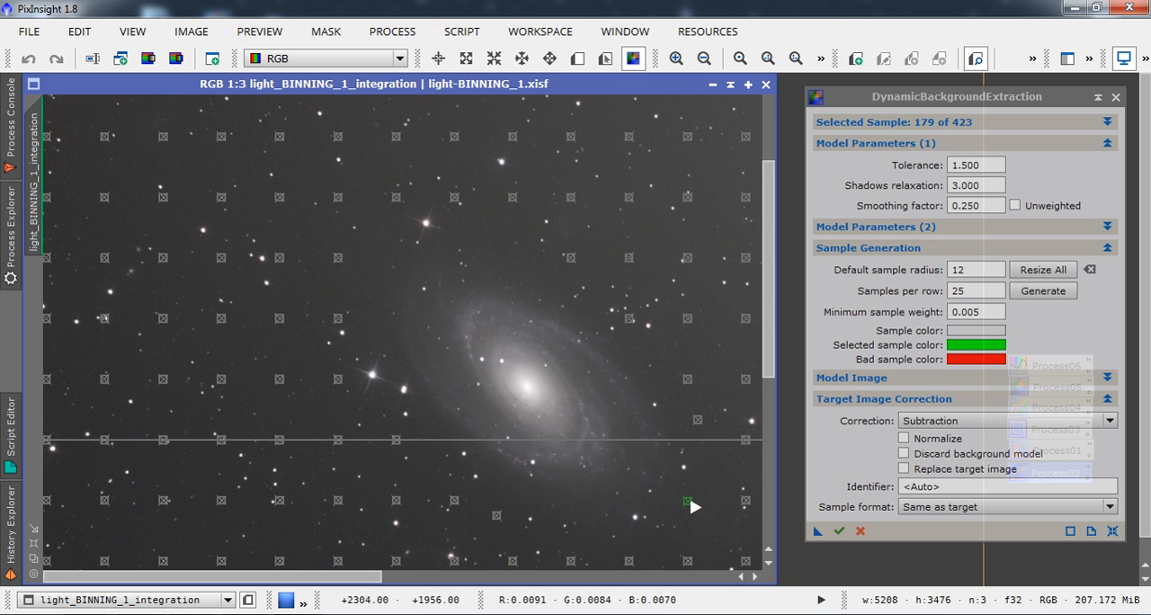
Shift the sample beyond the spiral galaxy's lower-right edge farther outward, and nudge the left samples of the image's top row onto clean background.
{"action": "left_click_drag", "start_coordinate": [691, 502], "coordinate": [705, 508]}
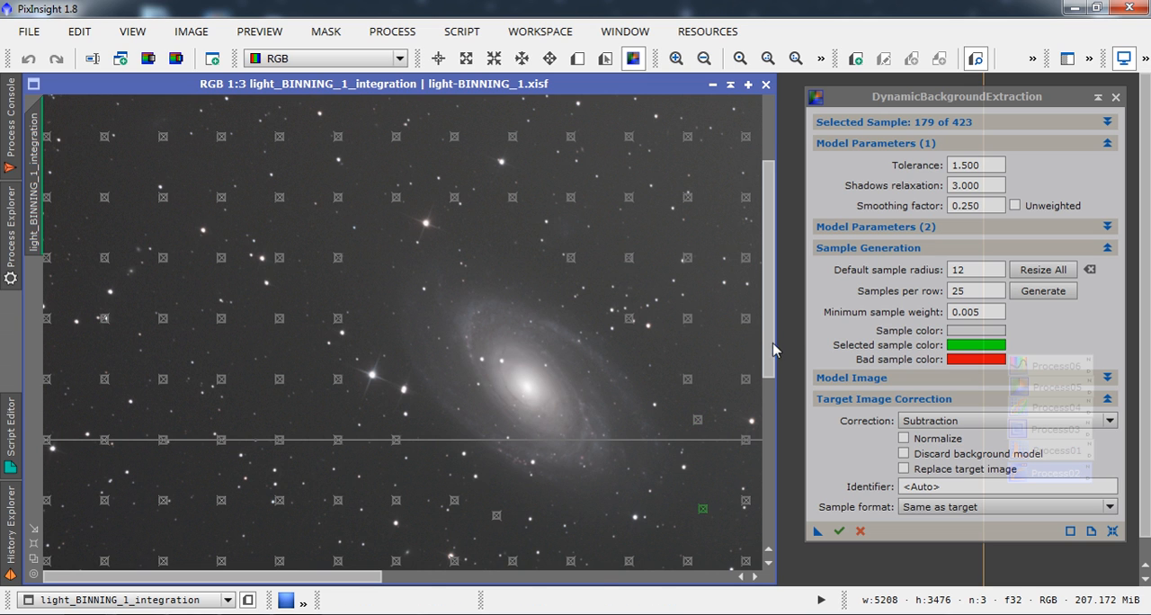
{"action": "left_click_drag", "start_coordinate": [771, 352], "coordinate": [771, 263]}
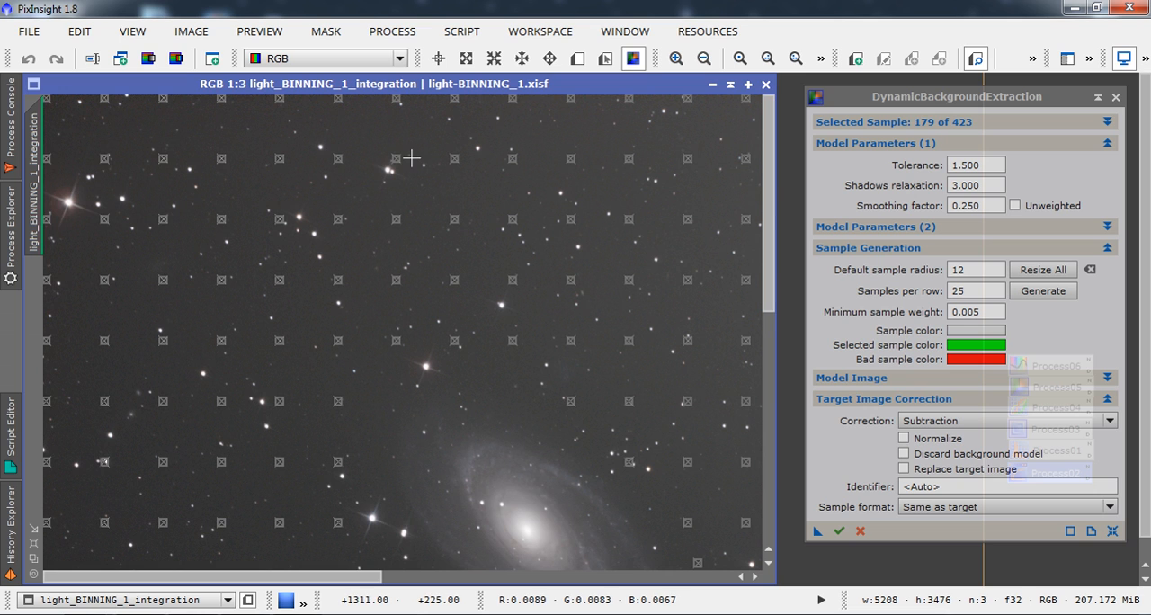
{"action": "left_click", "coordinate": [110, 102]}
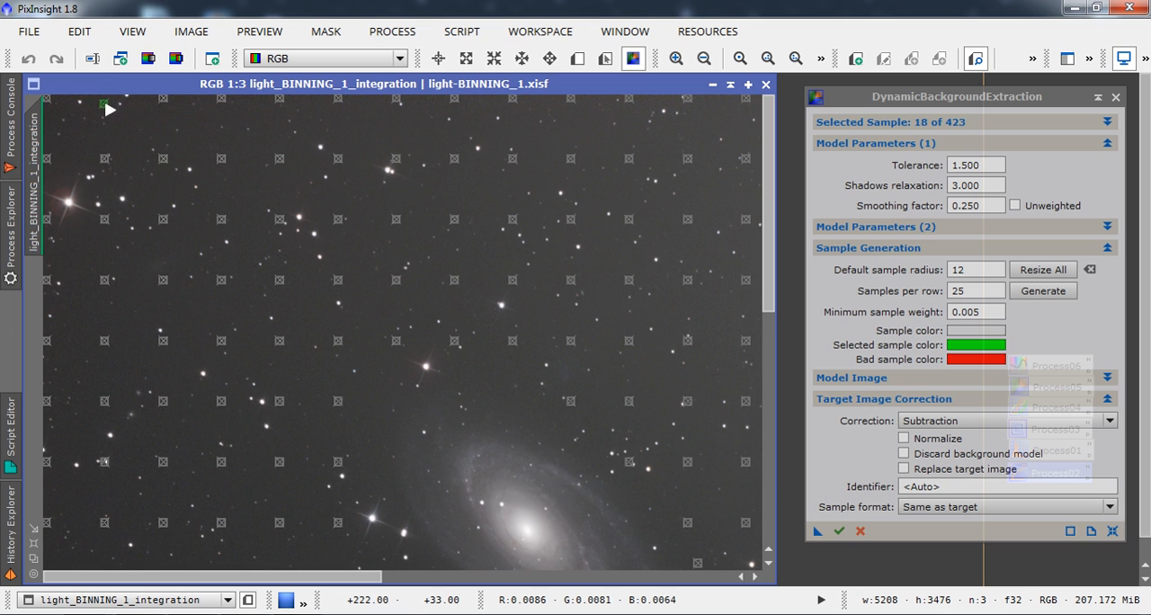
{"action": "left_click", "coordinate": [50, 103]}
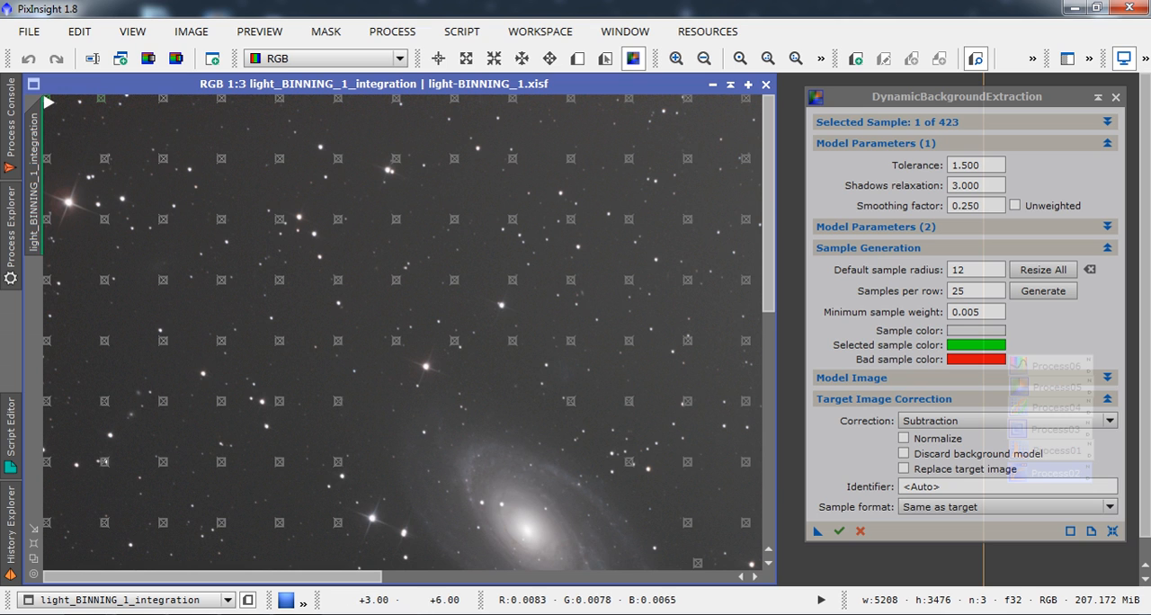
{"action": "left_click", "coordinate": [165, 101]}
{"action": "left_click", "coordinate": [222, 99]}
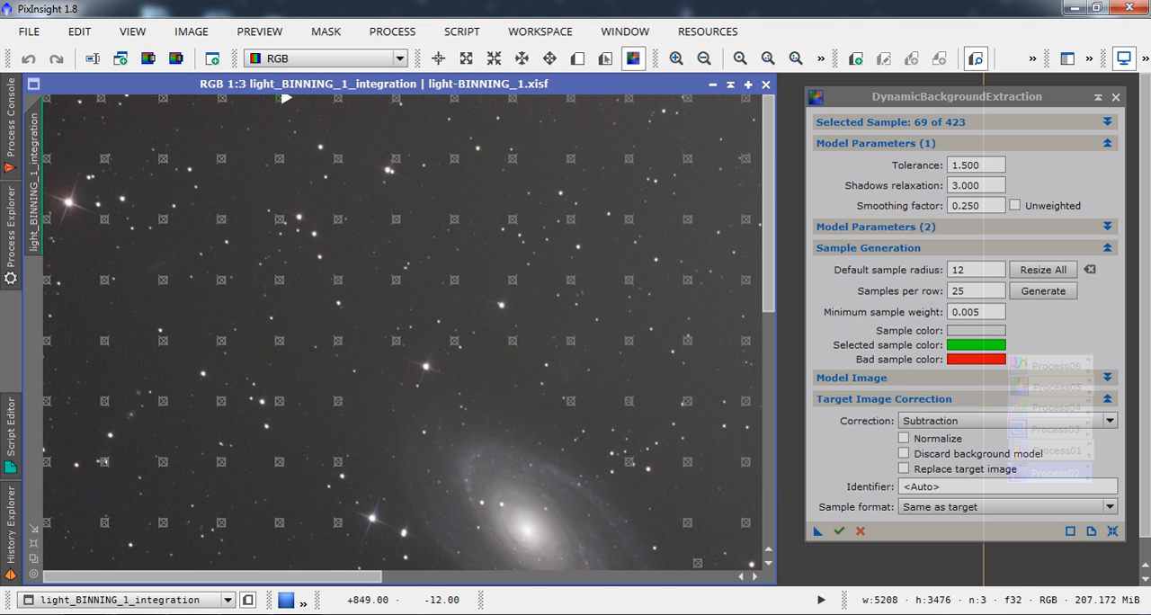
{"action": "left_click", "coordinate": [340, 103]}
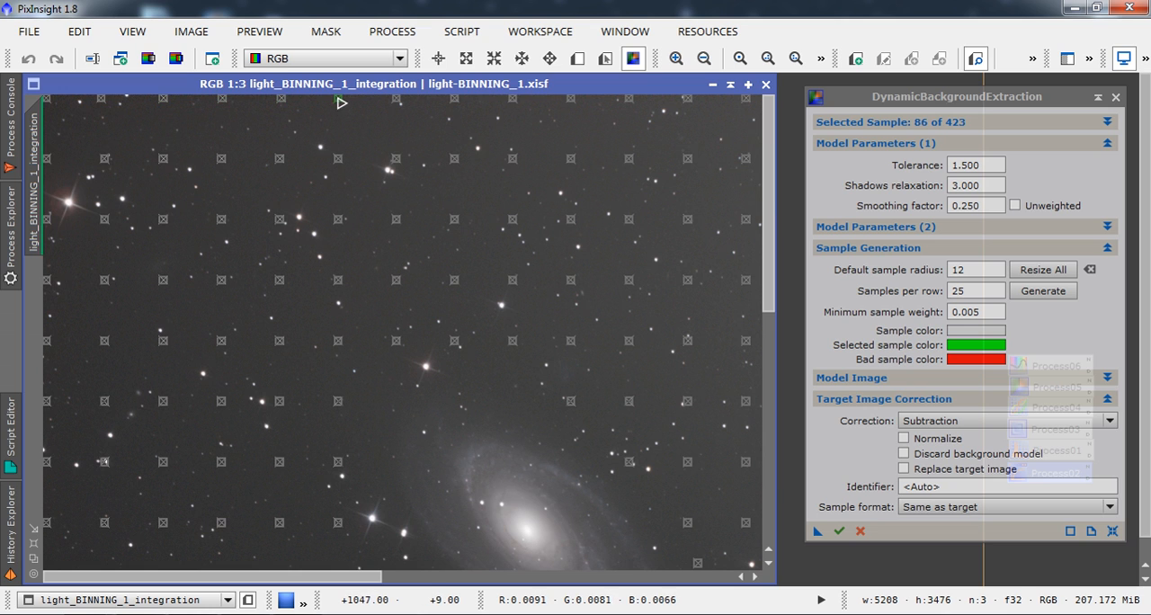
Nudge the middle and right samples along the image's top row onto clean background.
{"action": "left_click", "coordinate": [400, 99]}
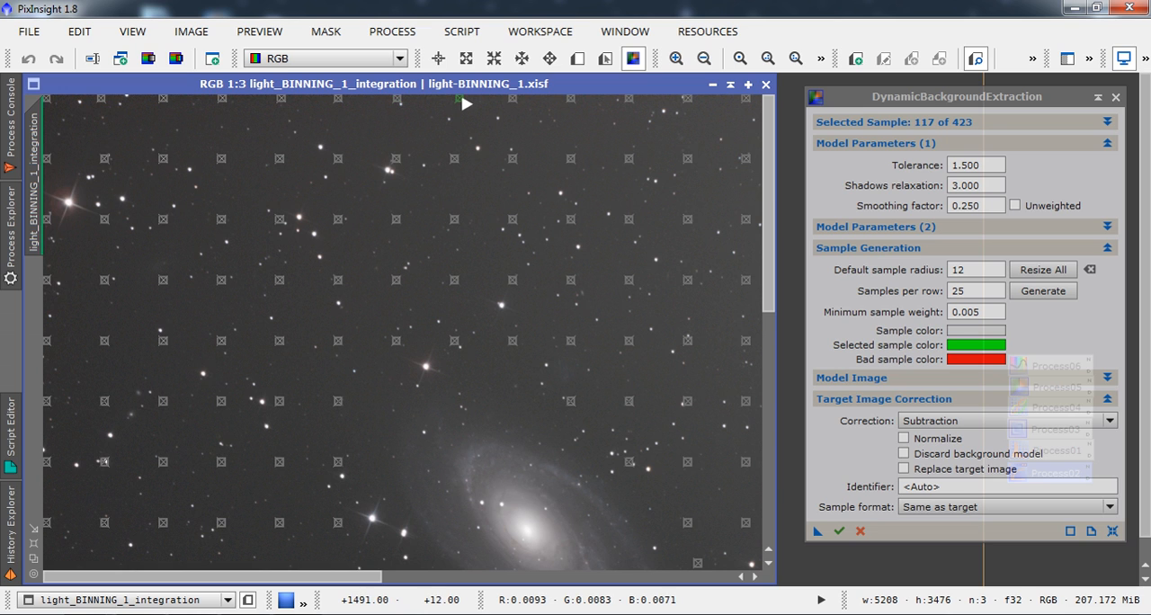
{"action": "left_click", "coordinate": [390, 105]}
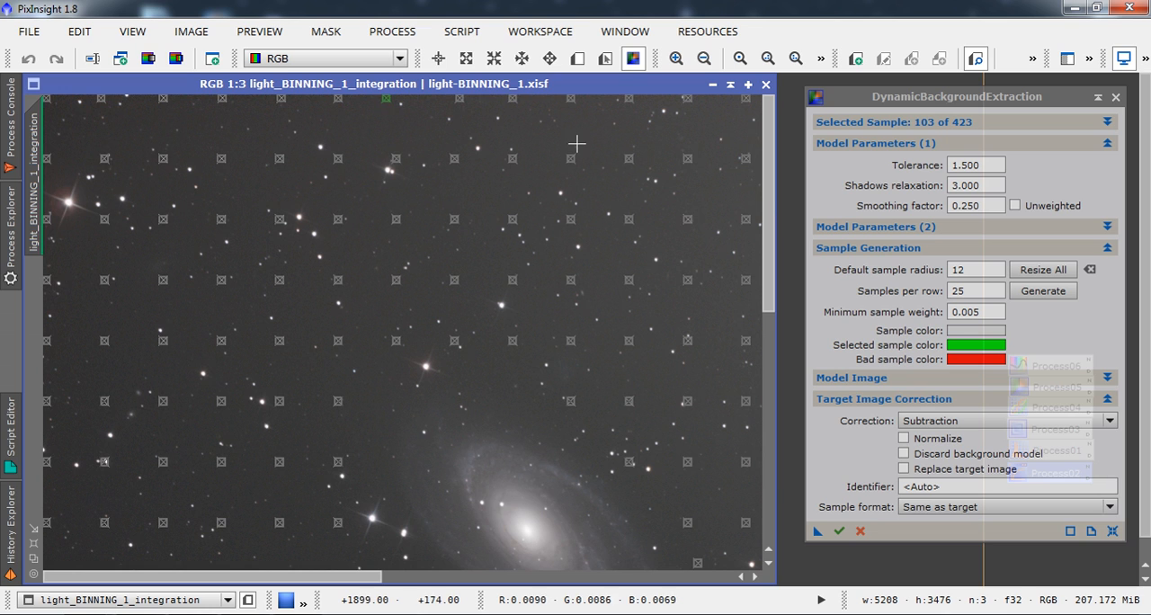
{"action": "left_click", "coordinate": [515, 100]}
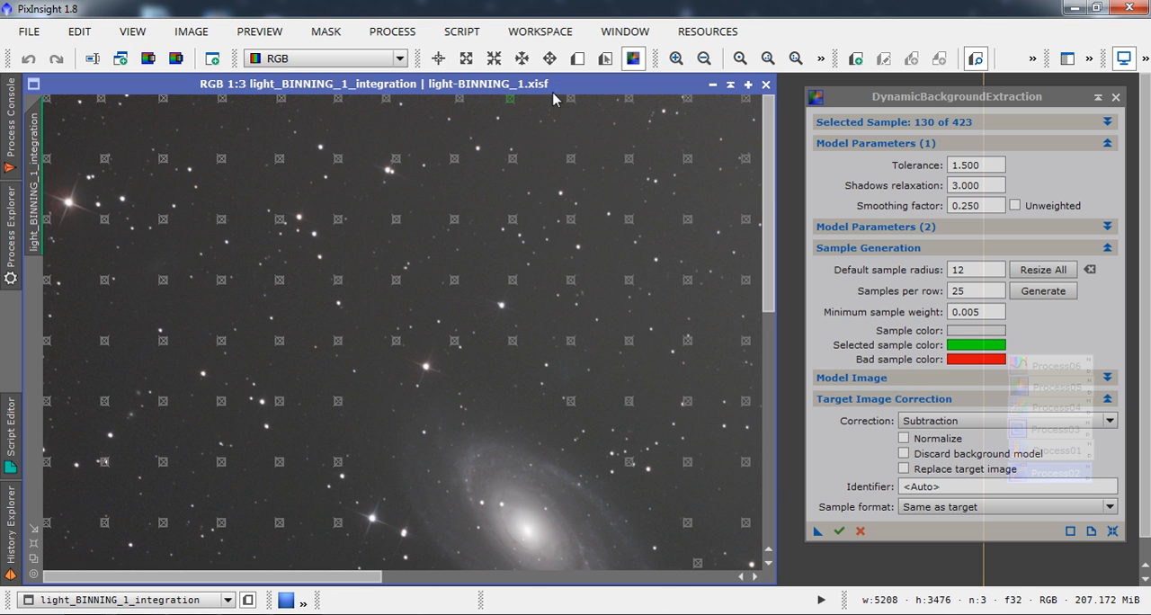
{"action": "left_click_drag", "start_coordinate": [573, 99], "coordinate": [578, 103]}
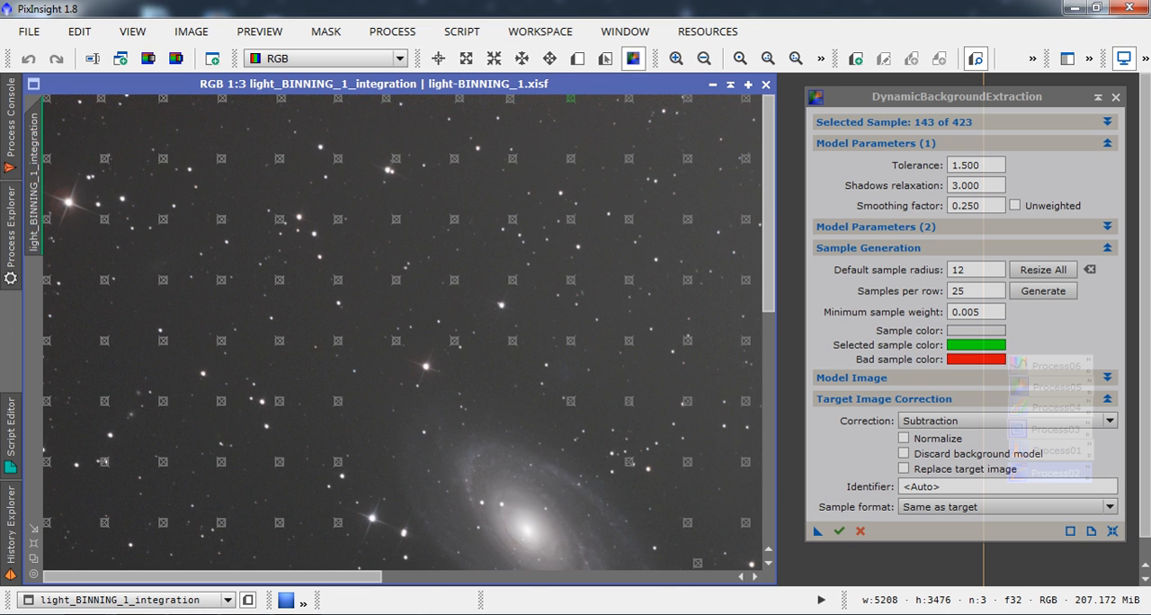
{"action": "left_click", "coordinate": [635, 100]}
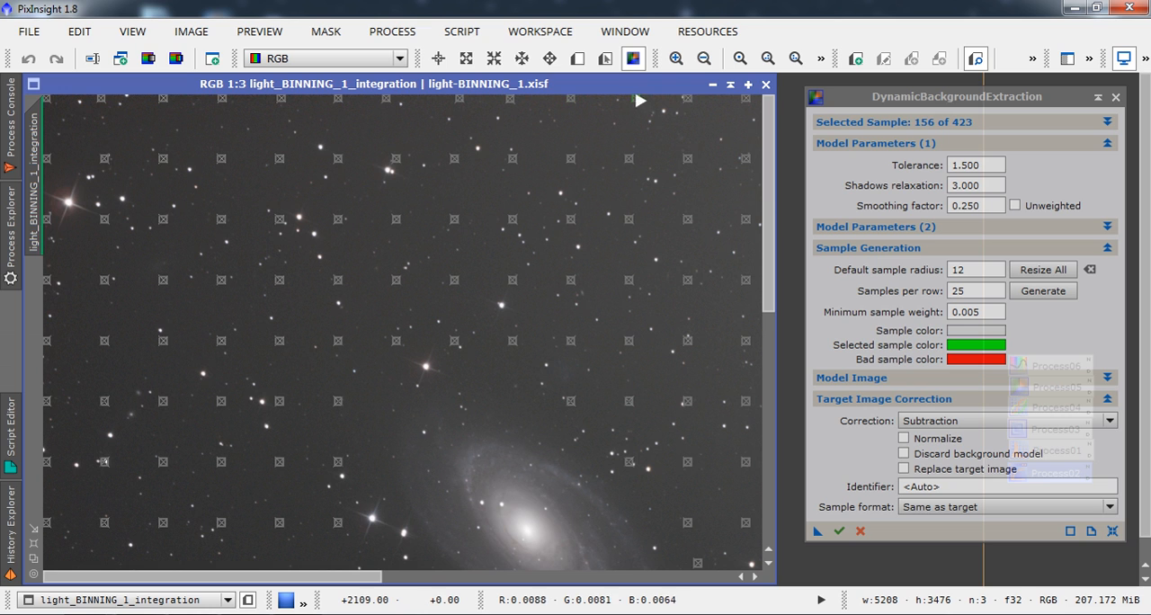
{"action": "left_click", "coordinate": [695, 101]}
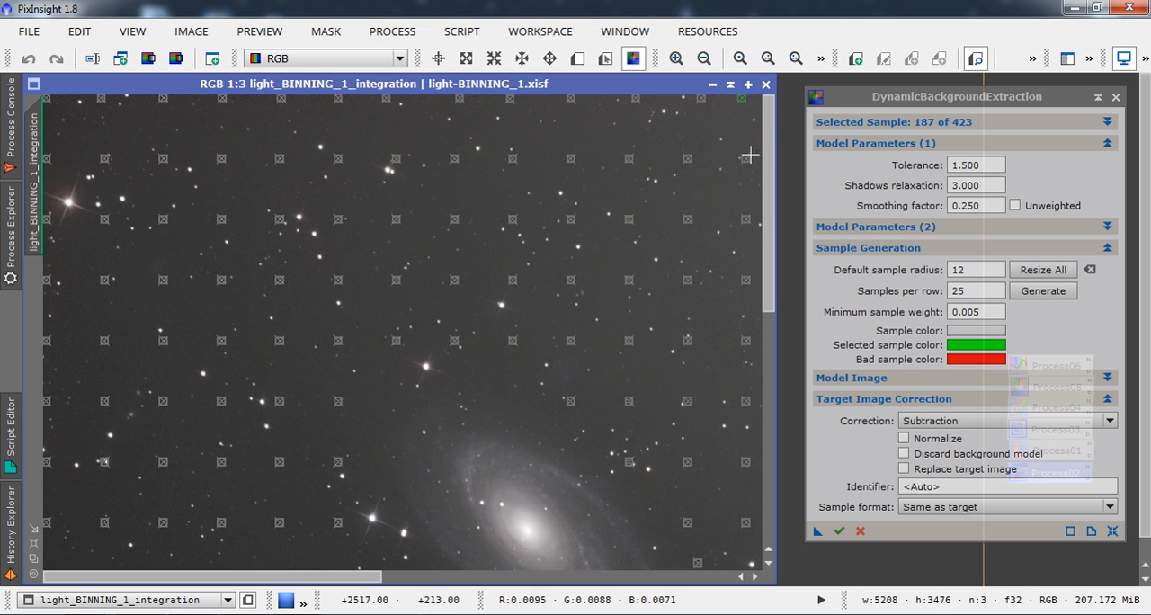
Adjust the second-row samples above the spiral galaxy, moving one up clear of the bright double star.
{"action": "left_click", "coordinate": [690, 161]}
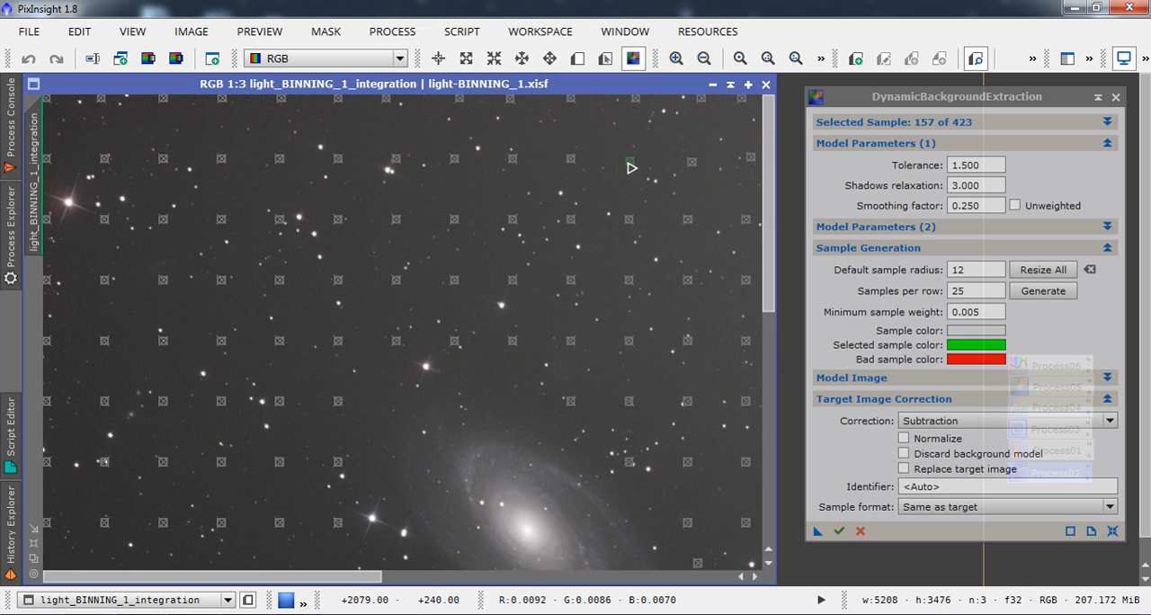
{"action": "left_click", "coordinate": [570, 160]}
{"action": "left_click_drag", "start_coordinate": [517, 164], "coordinate": [524, 170]}
{"action": "left_click", "coordinate": [458, 158]}
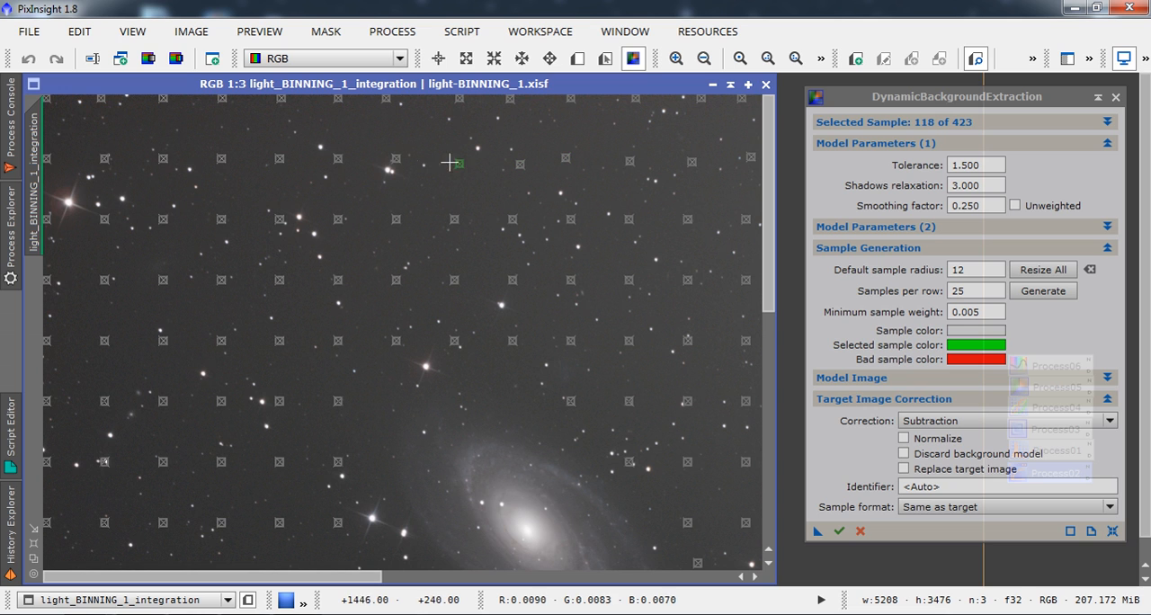
{"action": "left_click_drag", "start_coordinate": [398, 160], "coordinate": [391, 139]}
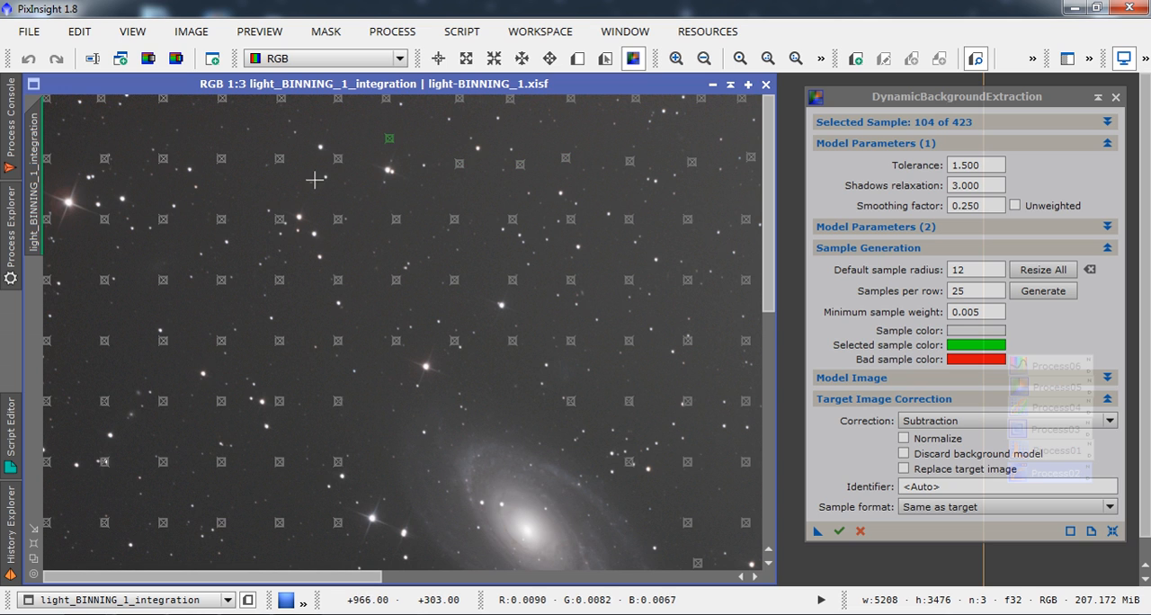
Shift the left samples of the second row away from stars, and move the sample covering a star farther down near the left edge.
{"action": "left_click", "coordinate": [340, 164]}
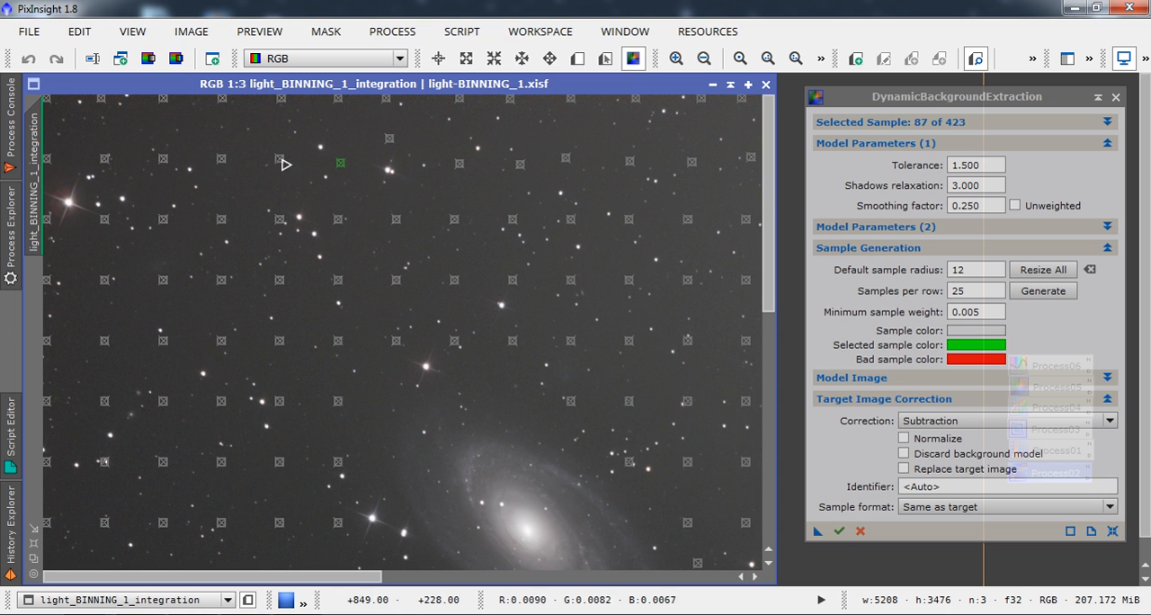
{"action": "left_click_drag", "start_coordinate": [284, 165], "coordinate": [292, 174]}
{"action": "left_click_drag", "start_coordinate": [225, 159], "coordinate": [234, 164]}
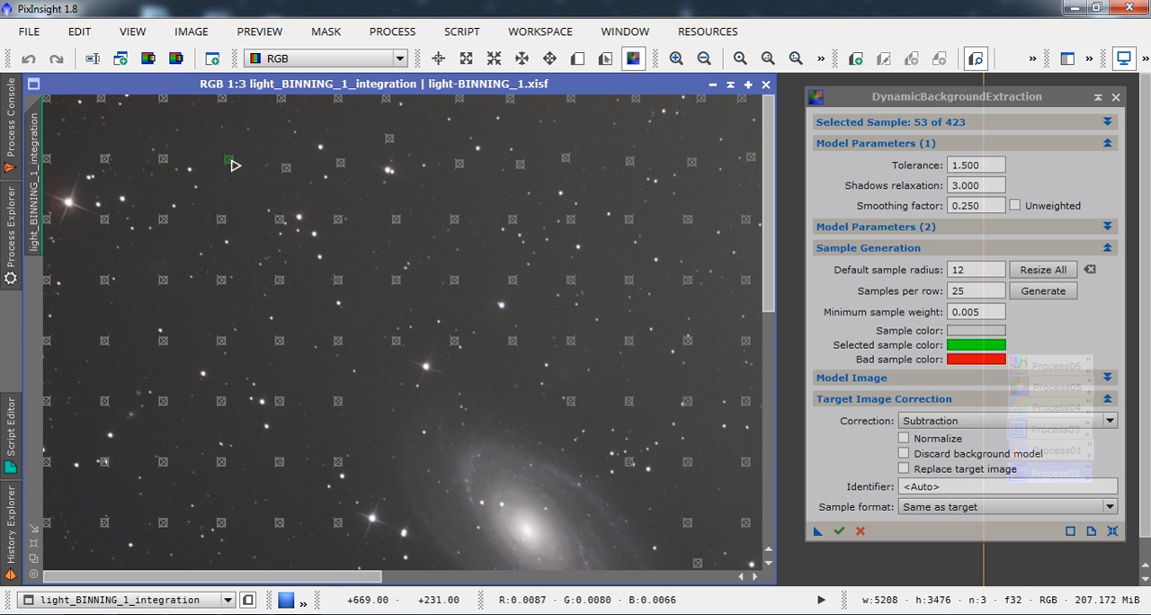
{"action": "left_click_drag", "start_coordinate": [104, 160], "coordinate": [96, 151]}
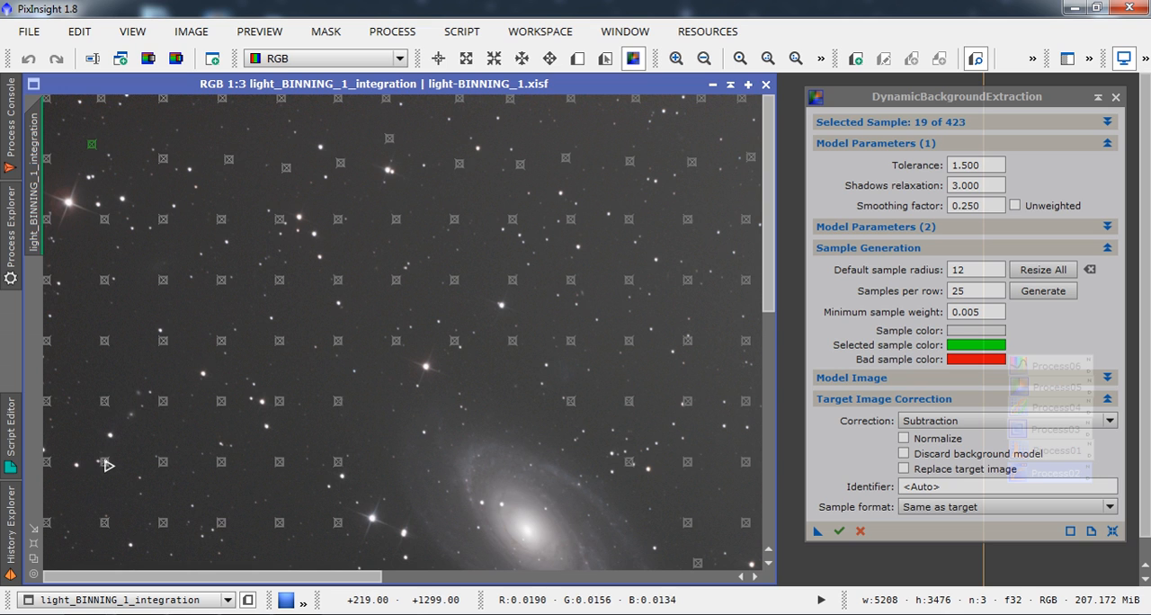
{"action": "left_click_drag", "start_coordinate": [106, 463], "coordinate": [111, 479]}
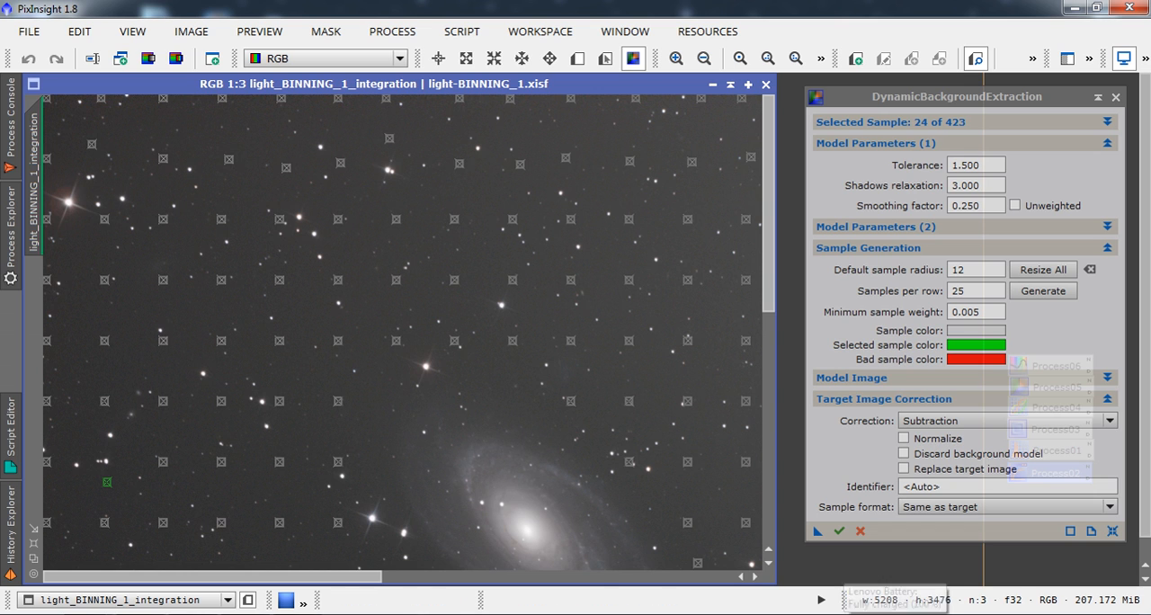
{"action": "left_click", "coordinate": [935, 614]}
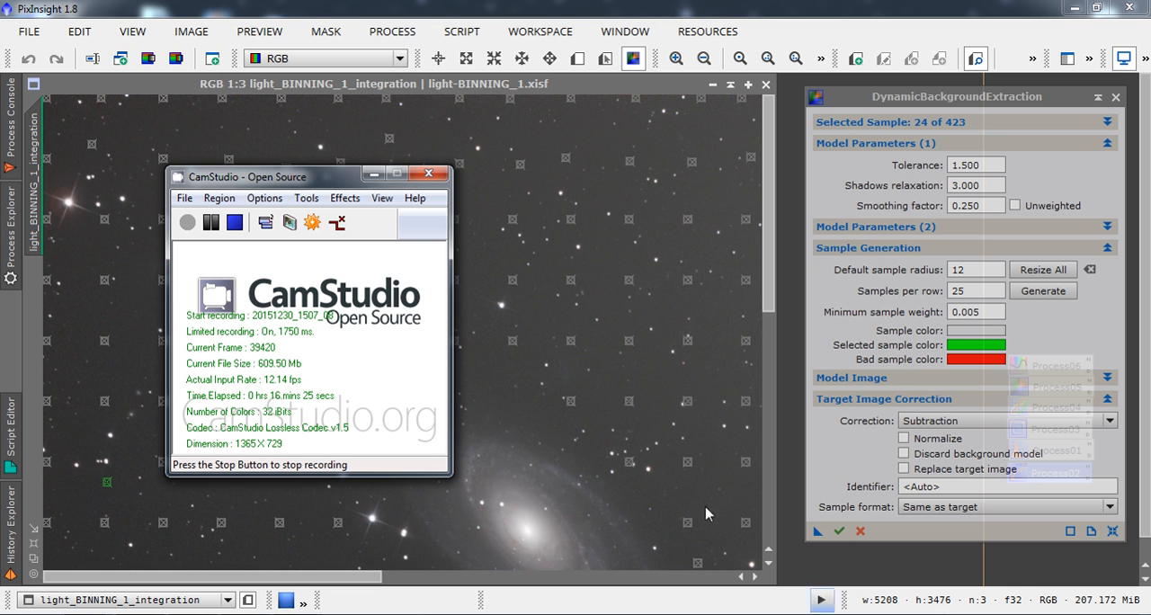
{"action": "left_click", "coordinate": [211, 222]}
{"action": "left_click", "coordinate": [187, 222]}
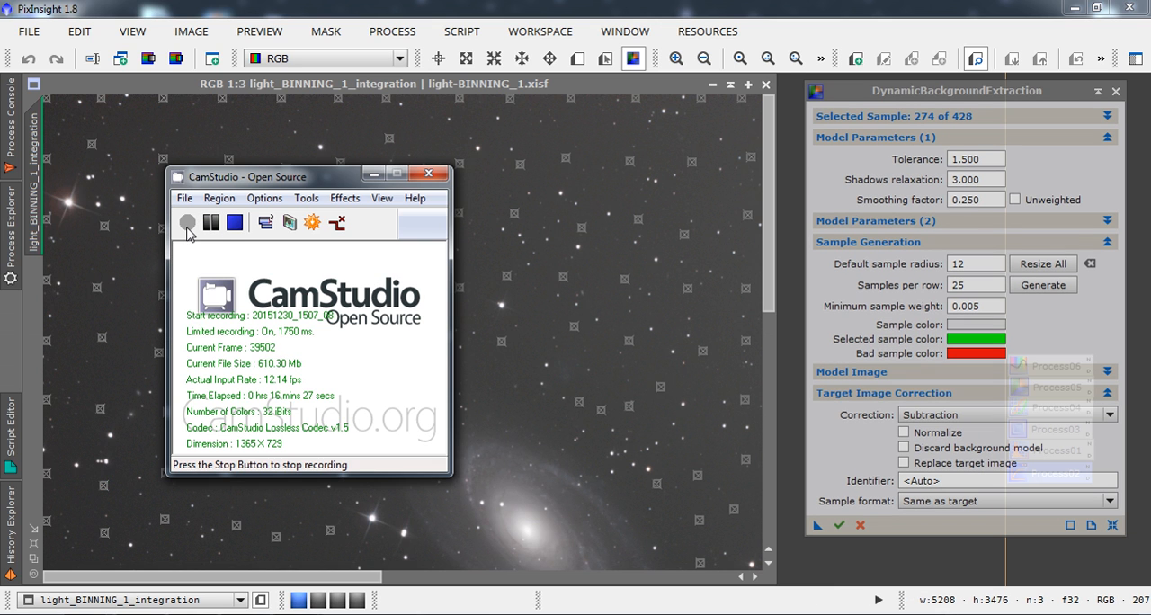
{"action": "left_click", "coordinate": [367, 173]}
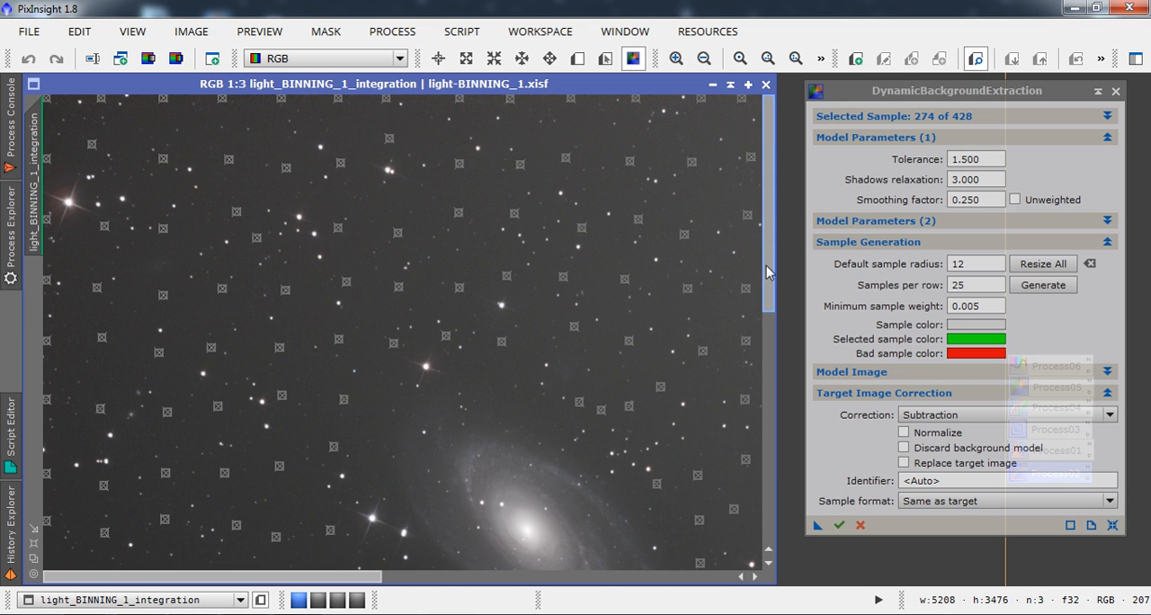
Shift the sample in the lower part of the field, below the spiral galaxy, slightly up and to the right.
{"action": "left_click_drag", "start_coordinate": [770, 270], "coordinate": [859, 510]}
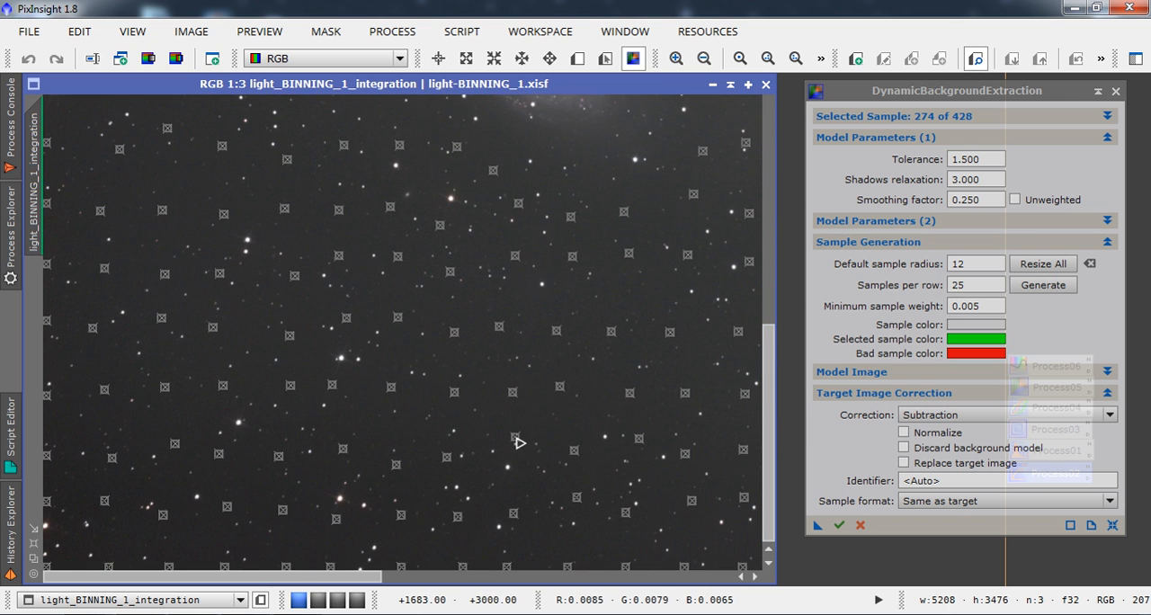
{"action": "left_click", "coordinate": [519, 433]}
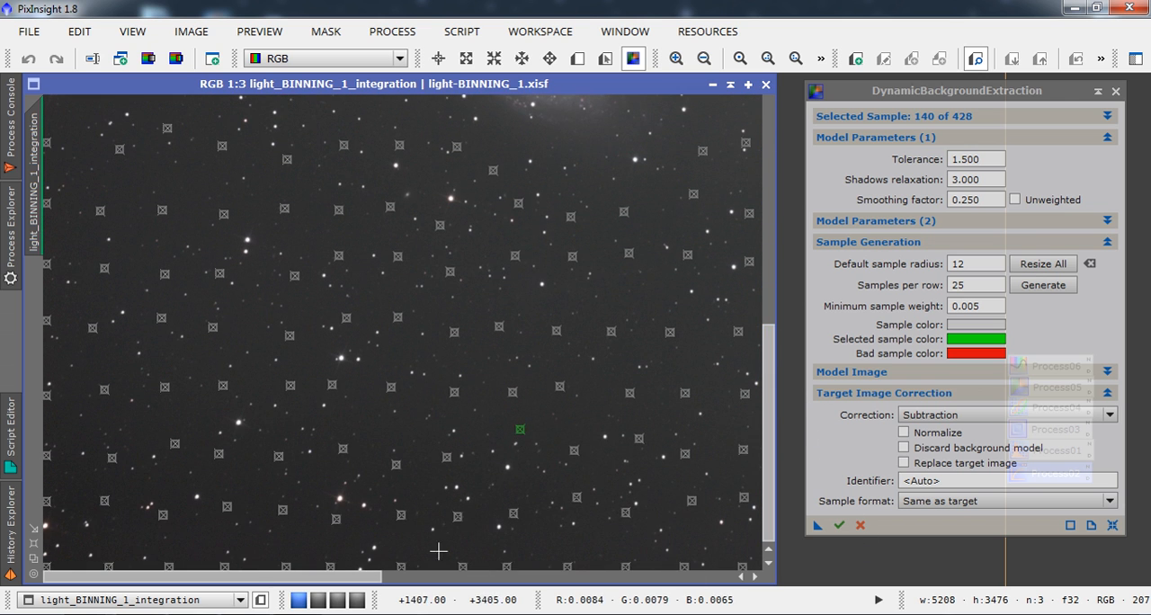
Raise the tolerance to 1.700 and resize all samples so the rejected ones at the upper-right edge are re-evaluated.
{"action": "left_click_drag", "start_coordinate": [359, 583], "coordinate": [533, 589]}
{"action": "left_click_drag", "start_coordinate": [609, 590], "coordinate": [681, 589]}
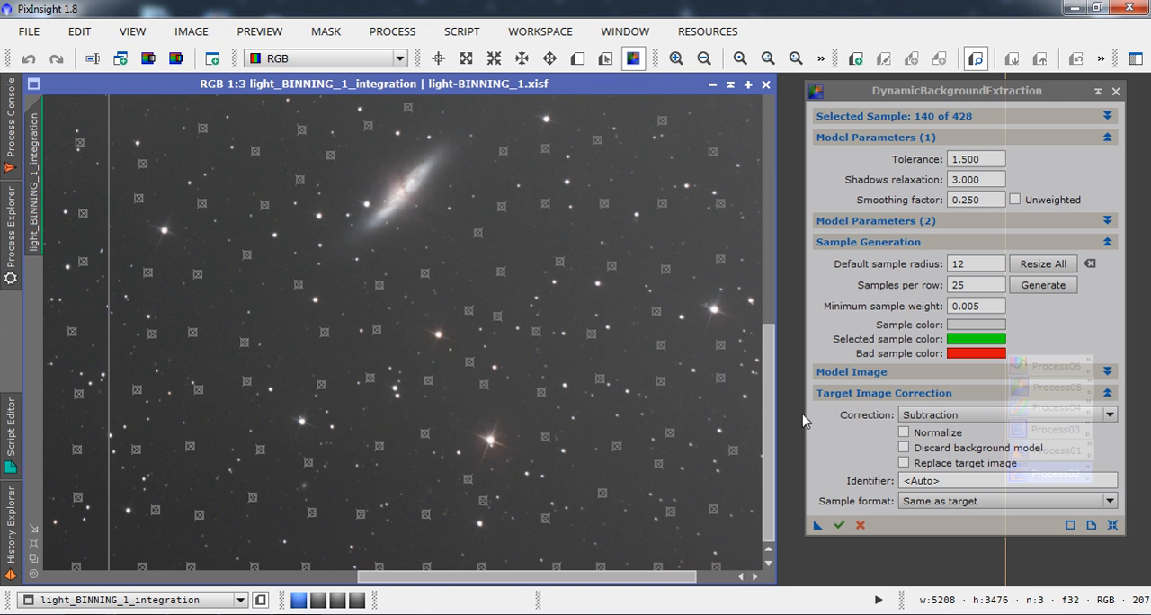
{"action": "left_click_drag", "start_coordinate": [680, 586], "coordinate": [747, 579]}
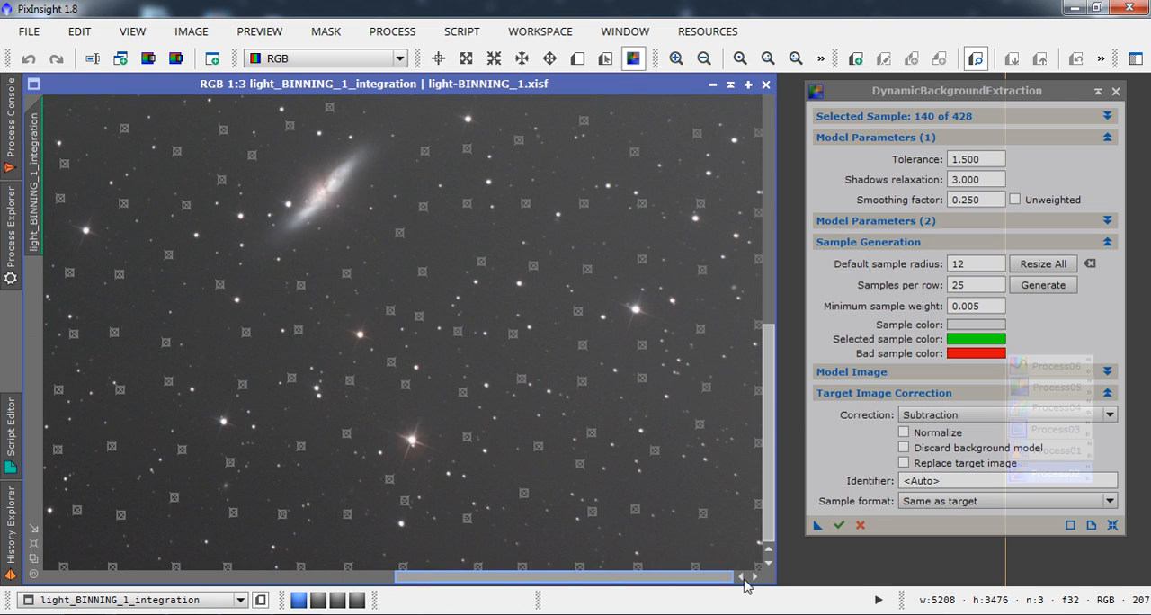
{"action": "left_click_drag", "start_coordinate": [771, 479], "coordinate": [783, 231]}
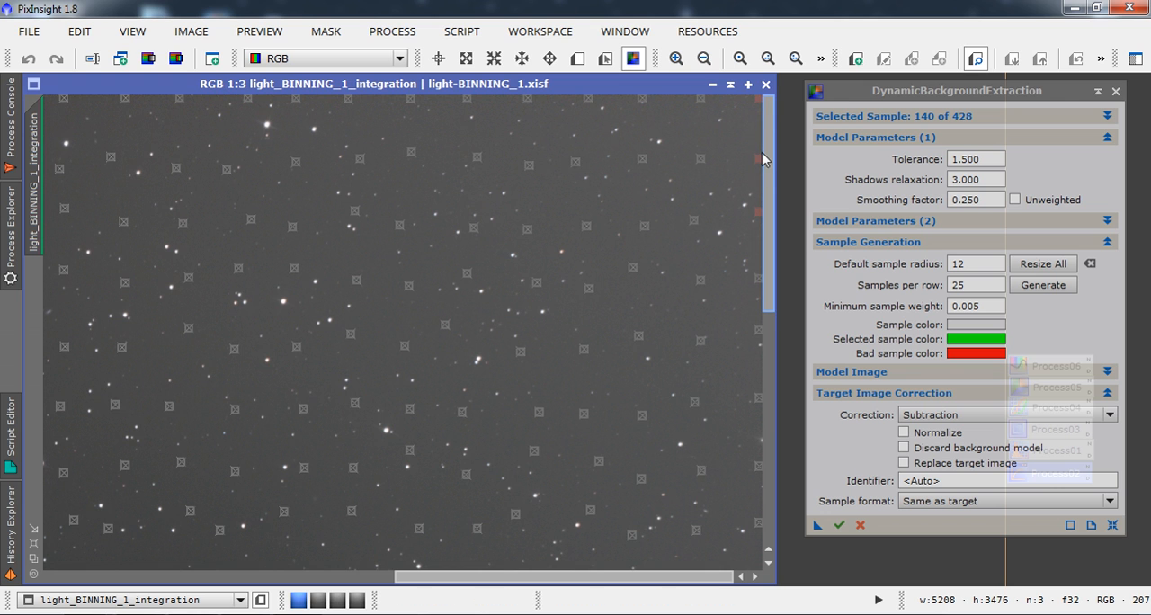
{"action": "left_click", "coordinate": [966, 160]}
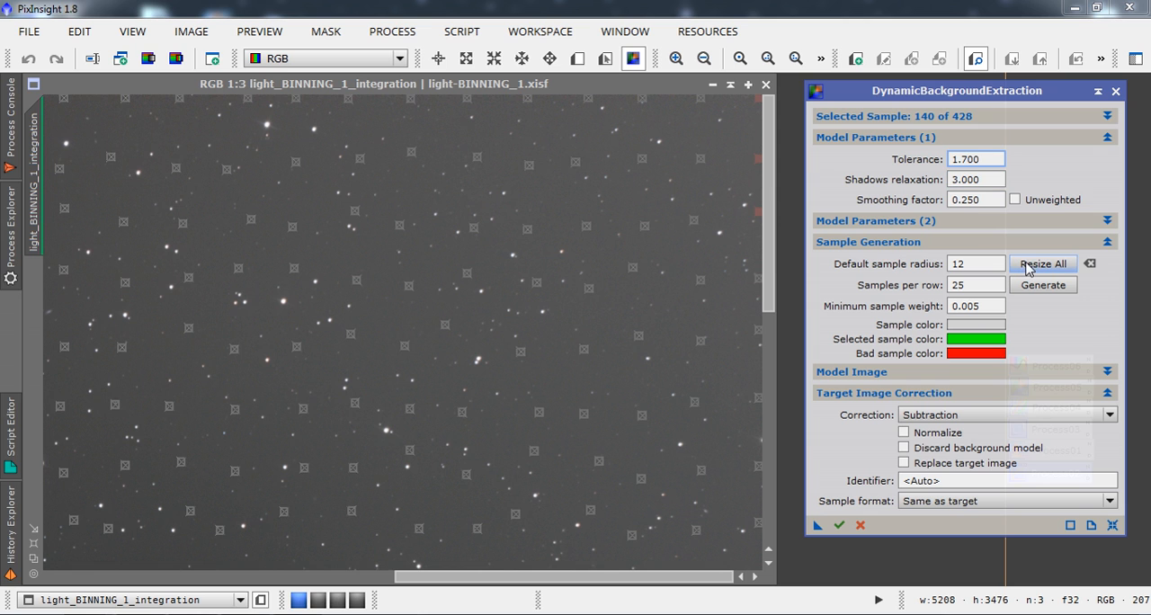
{"action": "left_click", "coordinate": [1028, 265]}
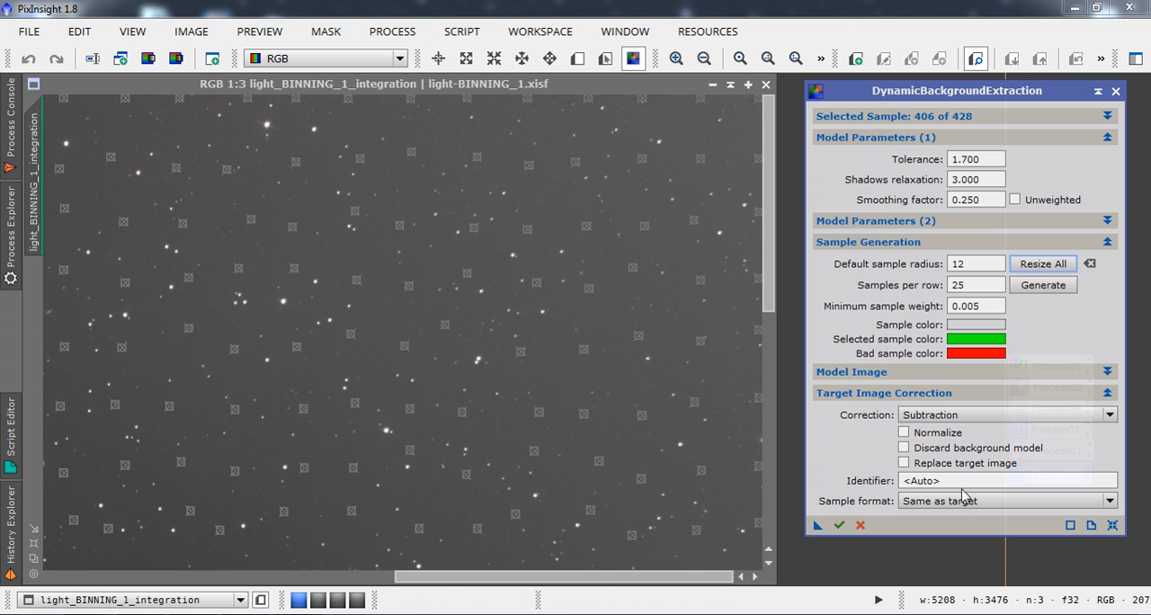
Run DynamicBackgroundExtraction on the integration image with subtraction correction, keeping the sample format as Same as target.
{"action": "left_click", "coordinate": [1018, 509]}
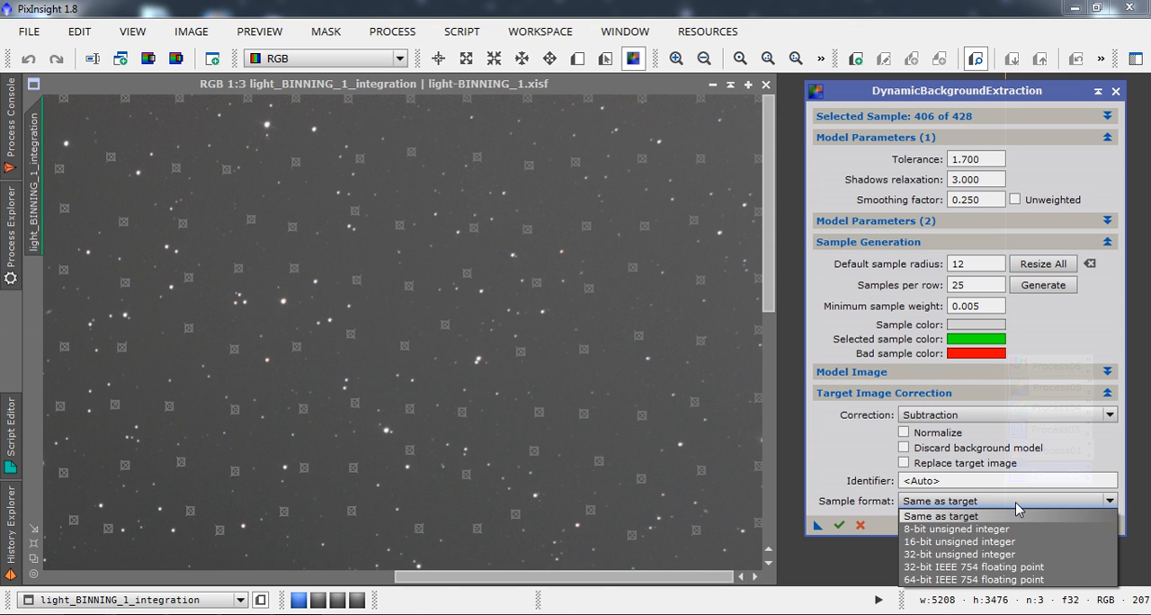
{"action": "left_click", "coordinate": [1016, 504]}
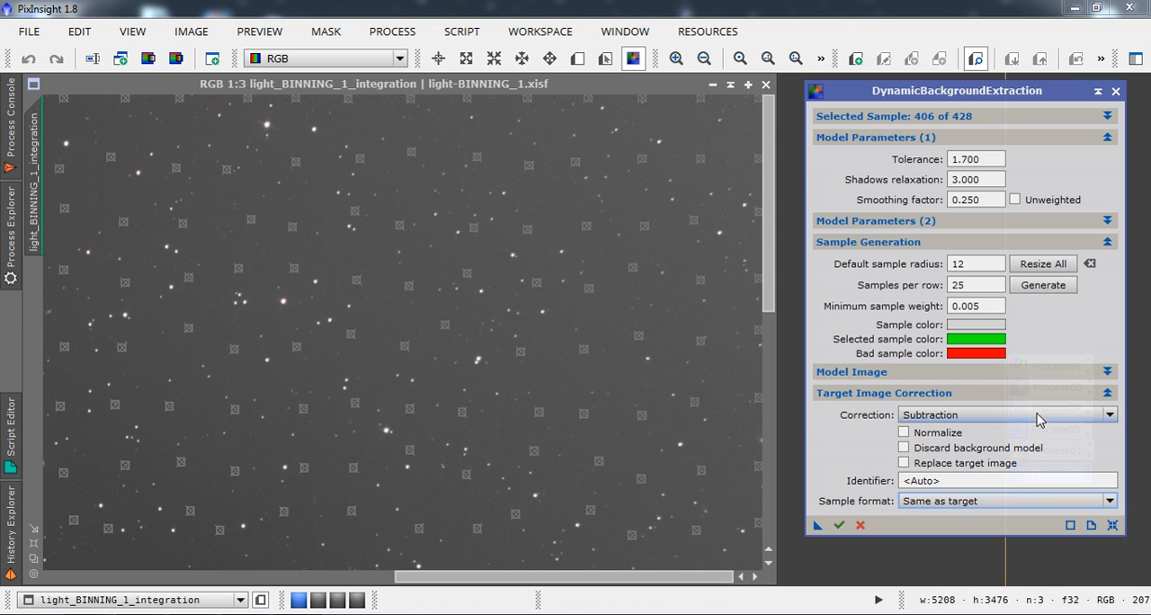
{"action": "left_click", "coordinate": [839, 526]}
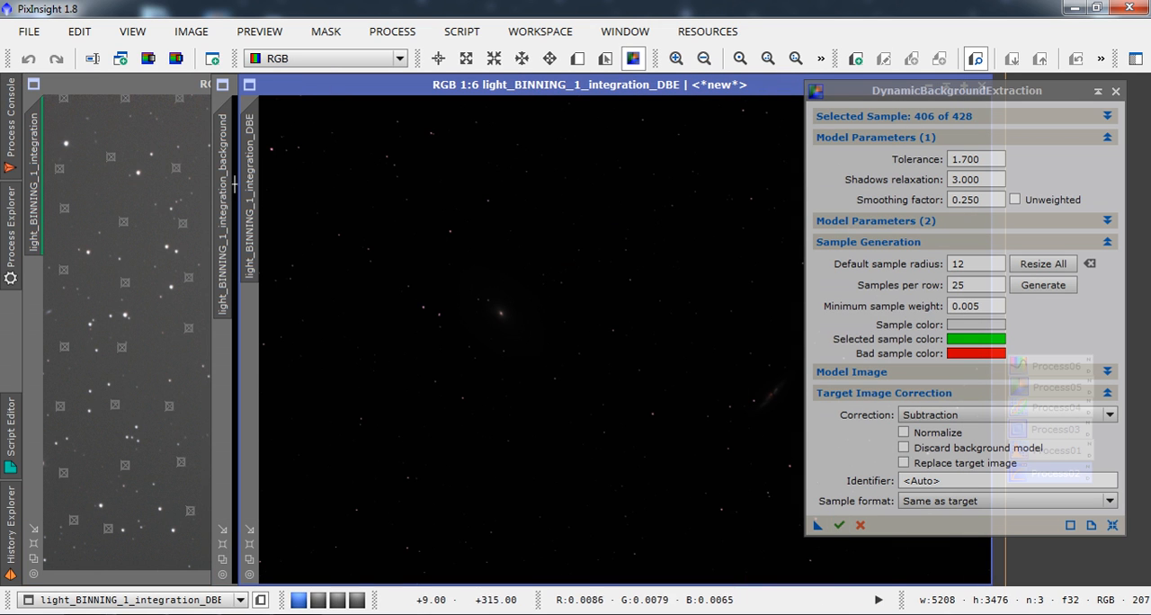
Move the background model and the DynamicBackgroundExtraction window aside, and bring the DBE-corrected image over the original integration.
{"action": "mouse_move", "coordinate": [226, 190]}
{"action": "left_mouse_down"}
{"action": "mouse_move", "coordinate": [185, 221]}
{"action": "mouse_move", "coordinate": [103, 249]}
{"action": "mouse_move", "coordinate": [267, 206]}
{"action": "mouse_move", "coordinate": [231, 191]}
{"action": "mouse_move", "coordinate": [241, 190]}
{"action": "left_mouse_up"}
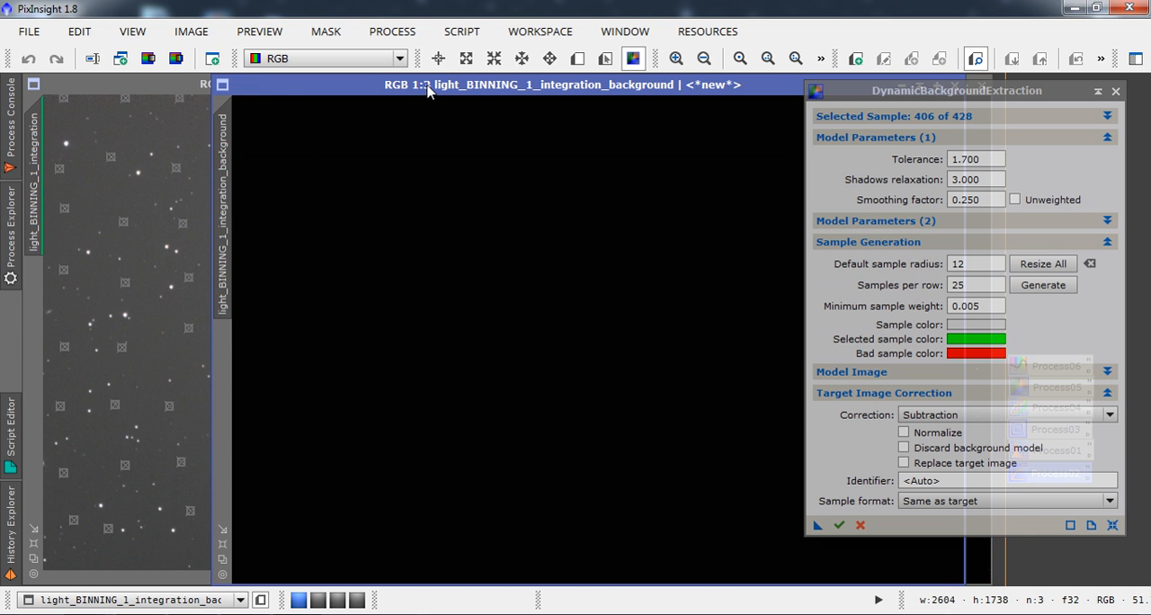
{"action": "left_click_drag", "start_coordinate": [427, 90], "coordinate": [176, 153]}
{"action": "left_click", "coordinate": [704, 155]}
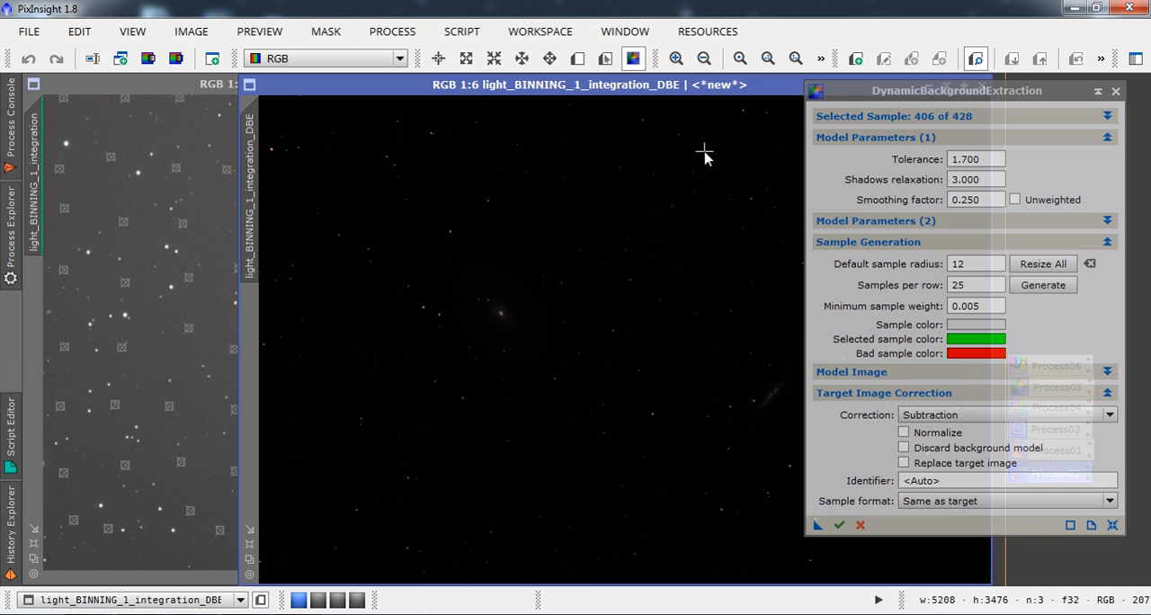
{"action": "left_click_drag", "start_coordinate": [1047, 90], "coordinate": [968, 111]}
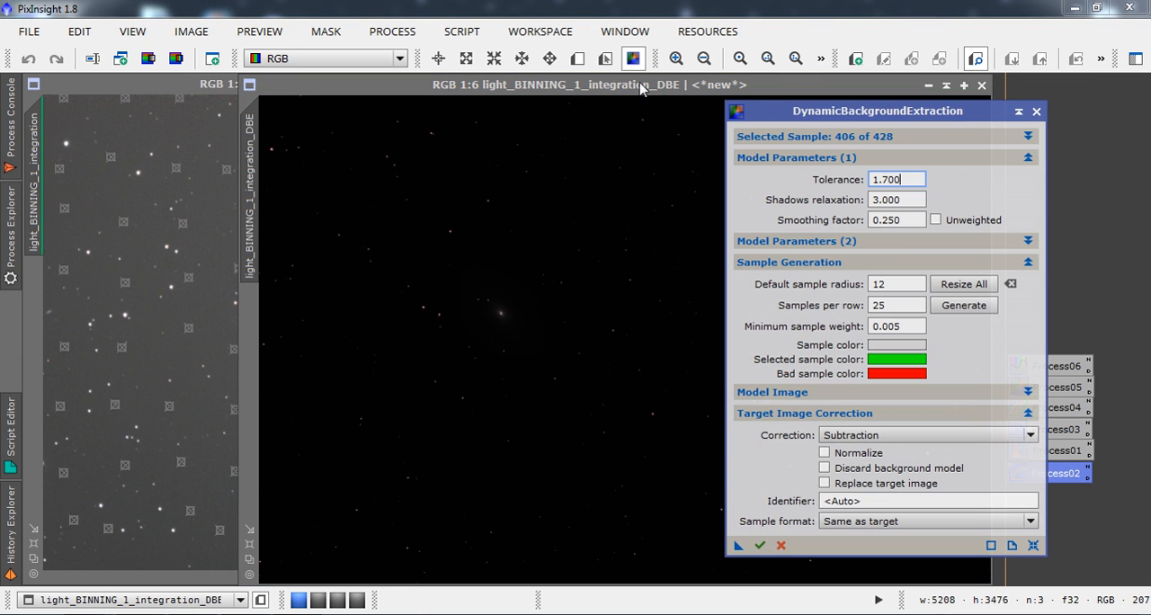
{"action": "left_click_drag", "start_coordinate": [641, 88], "coordinate": [401, 86]}
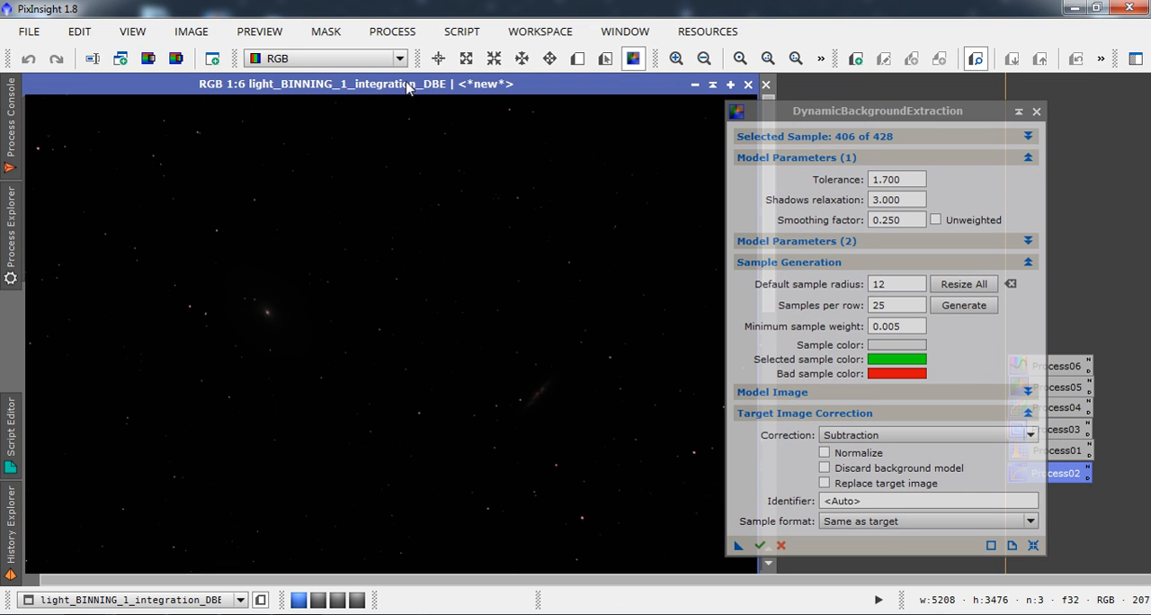
Auto-stretch the screen display of the DBE-corrected image with ScreenTransferFunction, keeping the RGB channels linked.
{"action": "double_click", "coordinate": [1058, 477]}
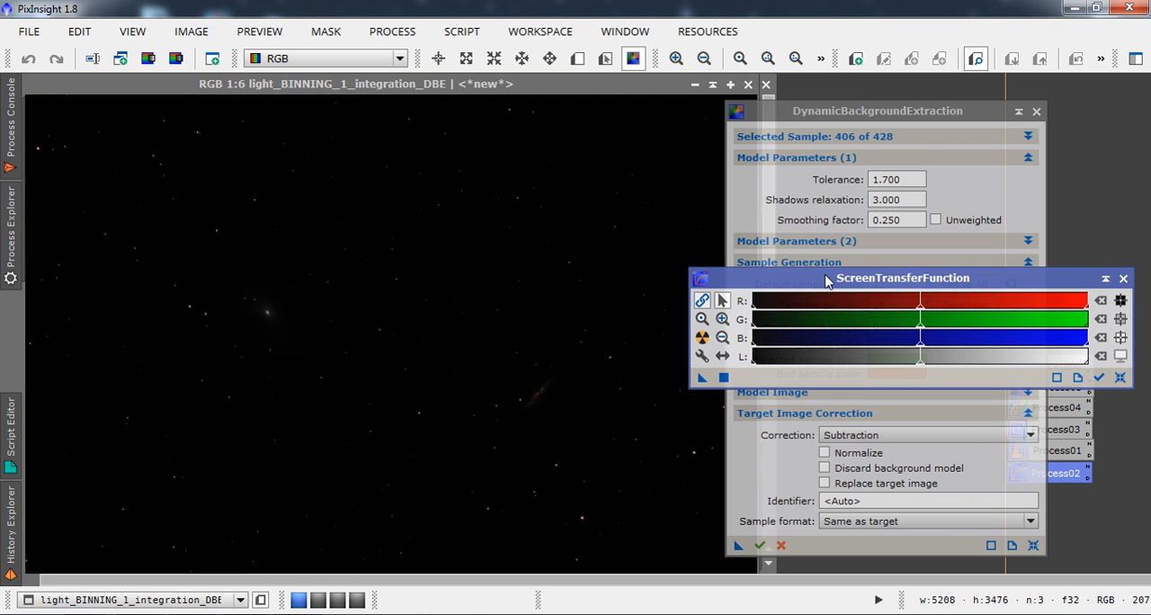
{"action": "left_click", "coordinate": [702, 340]}
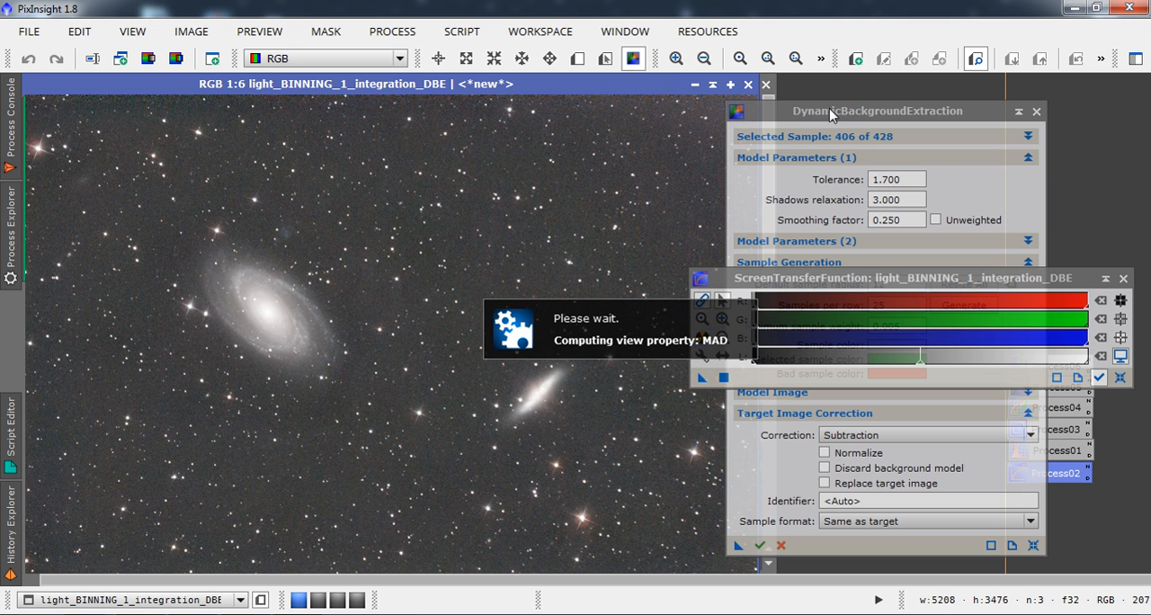
Minimize the original integration image and close DynamicBackgroundExtraction, cancelling its active dynamic session.
{"action": "left_click_drag", "start_coordinate": [831, 114], "coordinate": [886, 106]}
{"action": "left_click_drag", "start_coordinate": [767, 189], "coordinate": [781, 228]}
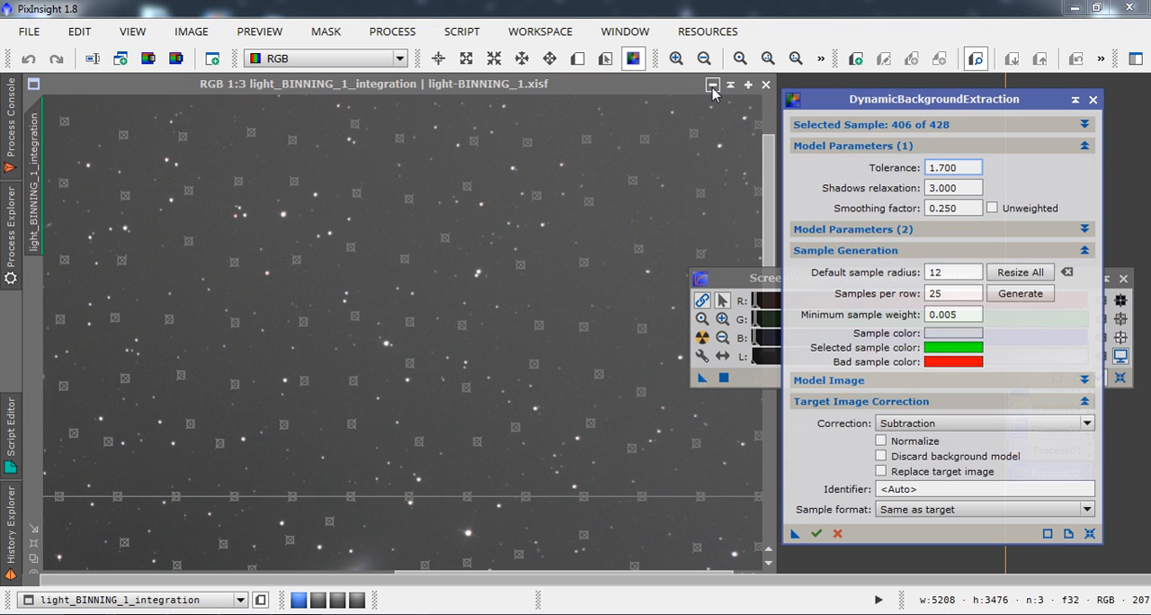
{"action": "left_click", "coordinate": [712, 85]}
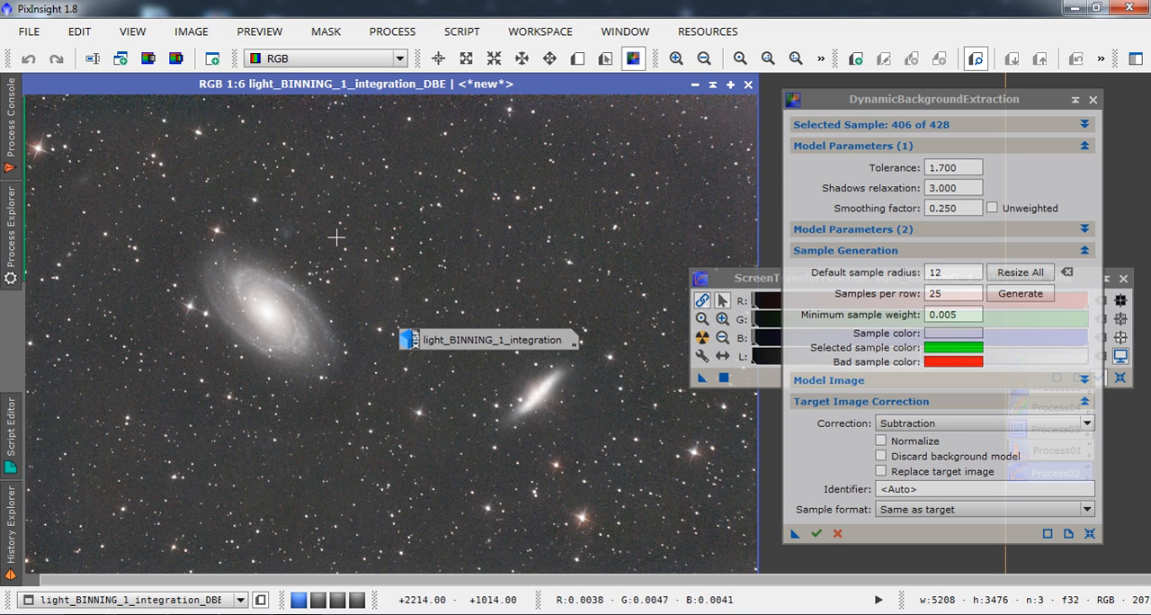
{"action": "left_click", "coordinate": [1093, 100]}
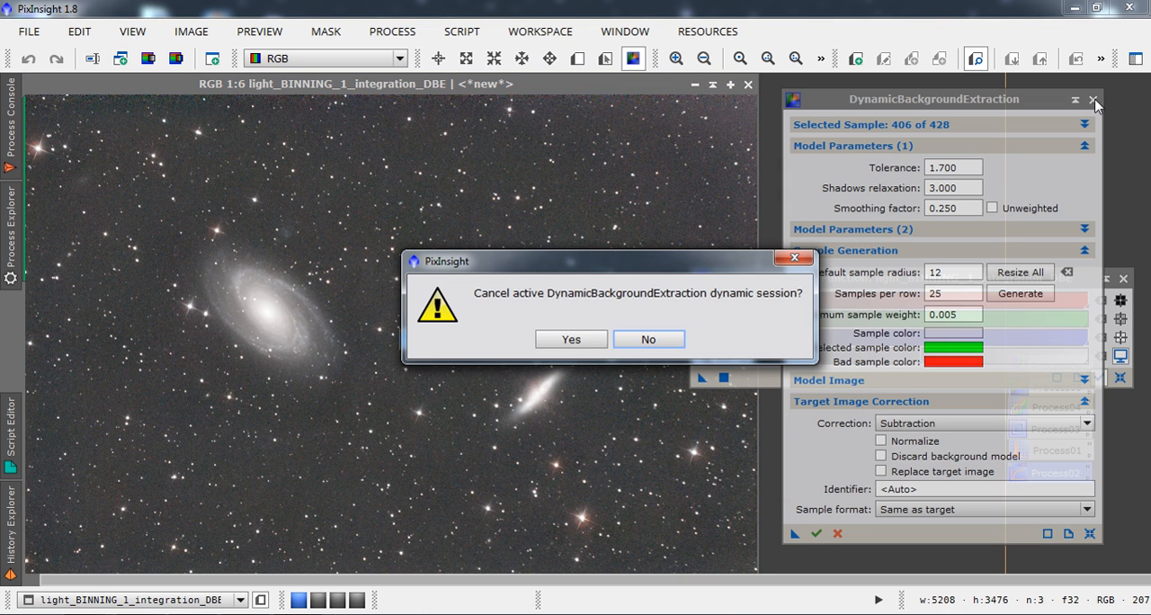
{"action": "left_click", "coordinate": [571, 339]}
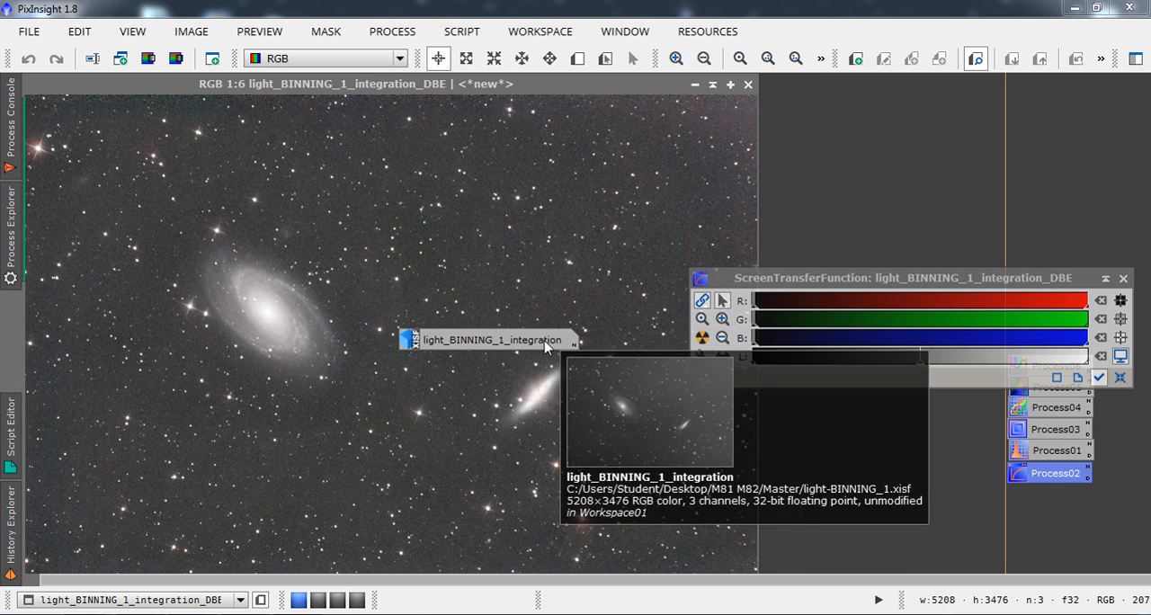
Reopen the original integration at 1:6 to compare it with the DBE image, and park it minimized in the empty upper workspace.
{"action": "double_click", "coordinate": [518, 345]}
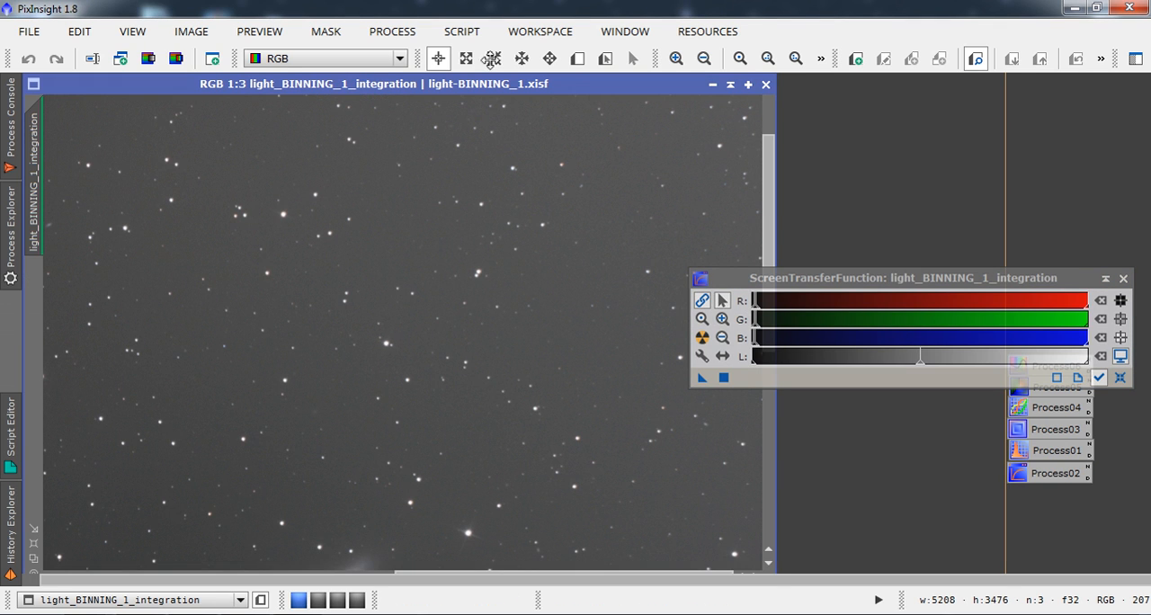
{"action": "left_click", "coordinate": [34, 543]}
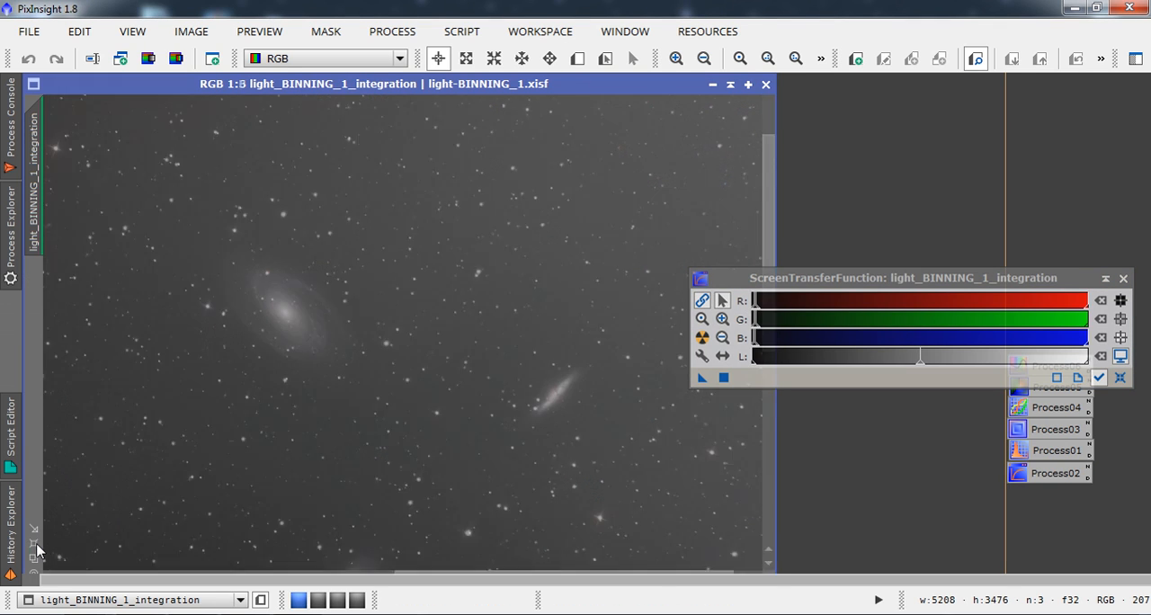
{"action": "left_click", "coordinate": [713, 84]}
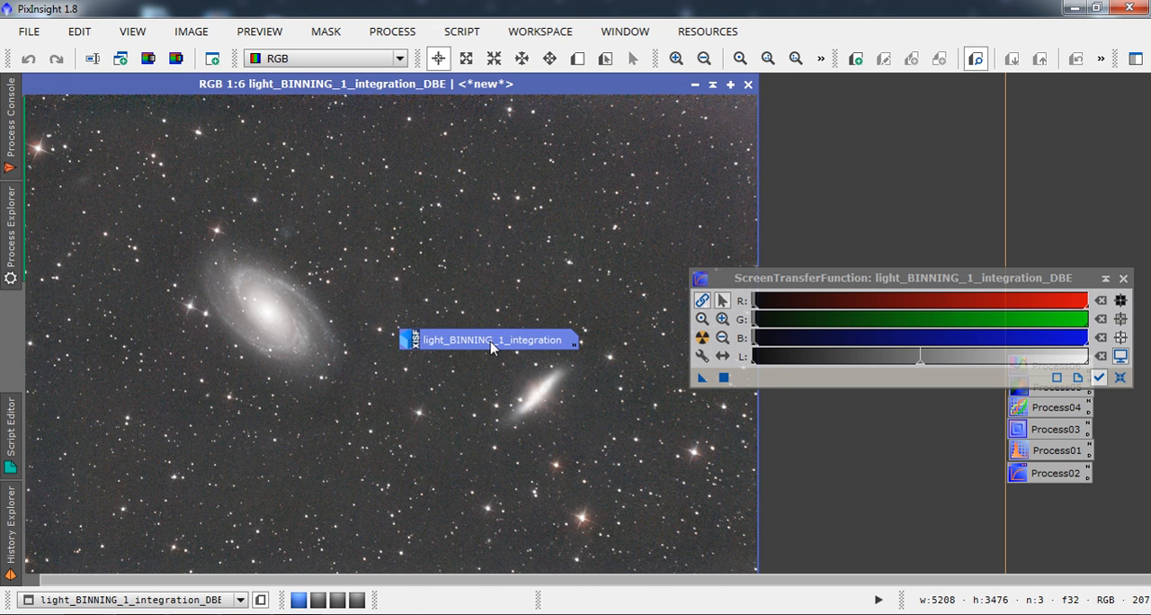
{"action": "left_click_drag", "start_coordinate": [495, 348], "coordinate": [982, 94]}
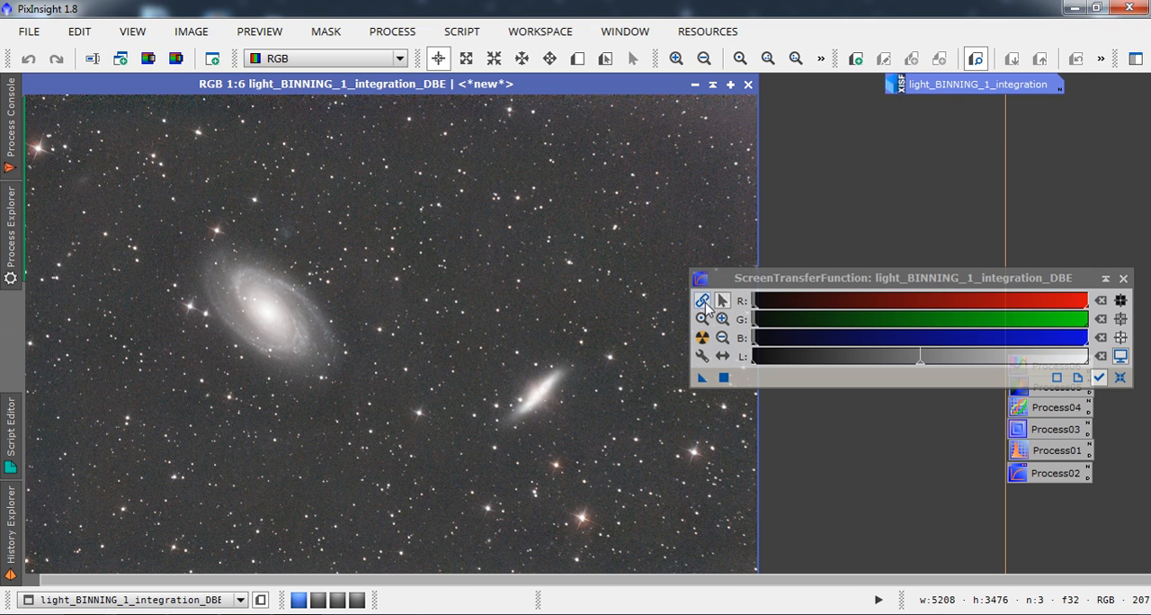
Compare the DBE image's auto-stretch with unlinked and linked RGB channels, and reset ScreenTransferFunction to the linear display.
{"action": "left_click", "coordinate": [702, 300]}
{"action": "left_click", "coordinate": [702, 337]}
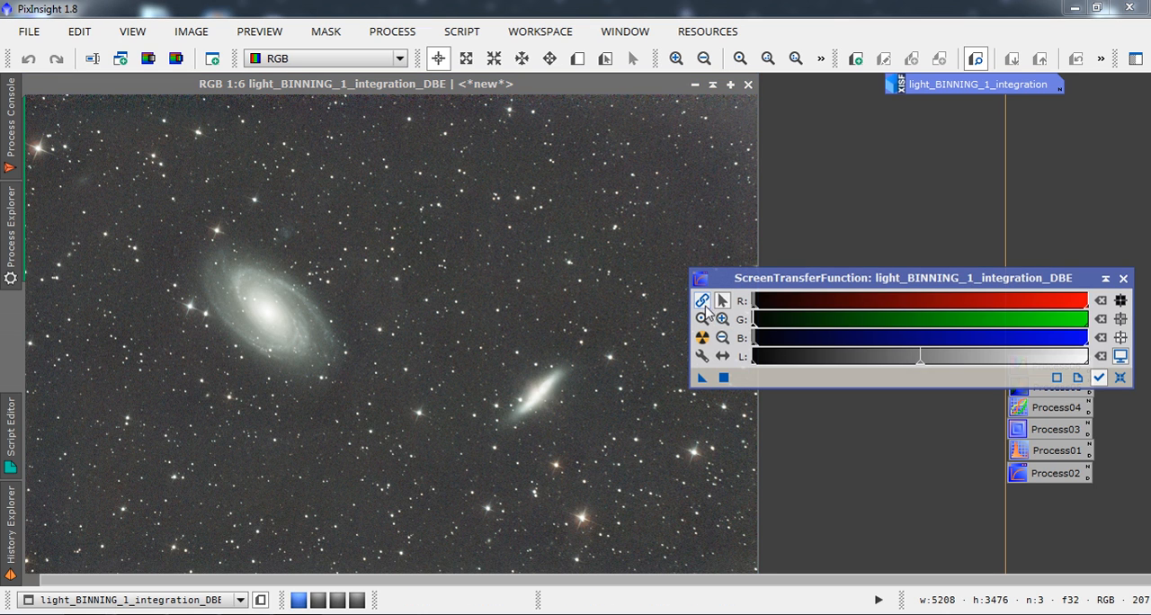
{"action": "left_click", "coordinate": [702, 301]}
{"action": "left_click", "coordinate": [702, 337]}
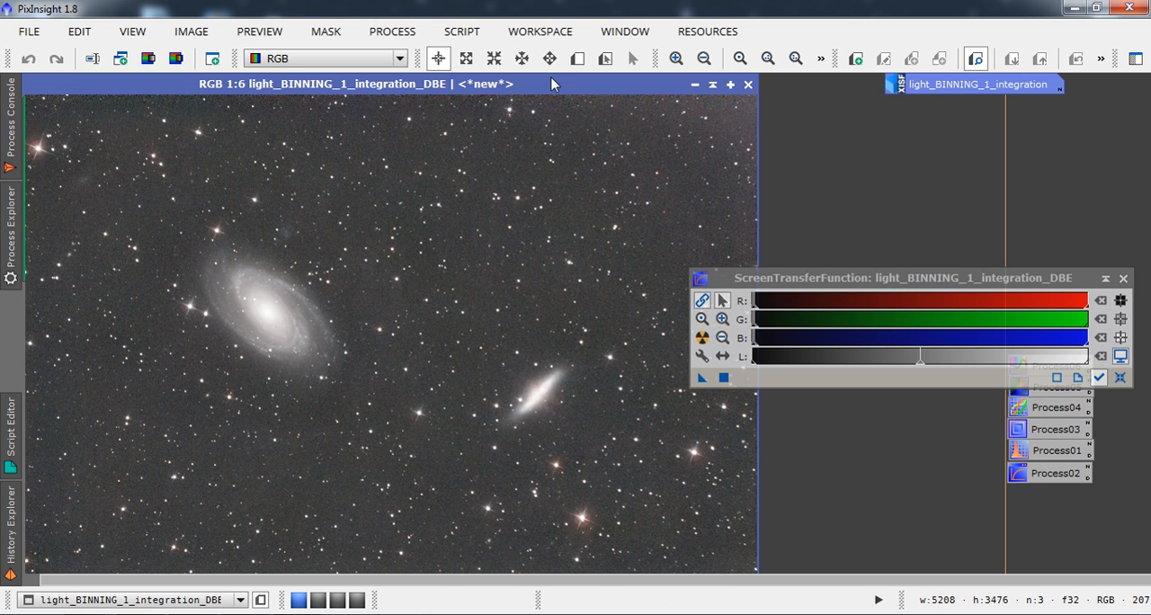
{"action": "left_click", "coordinate": [1120, 378]}
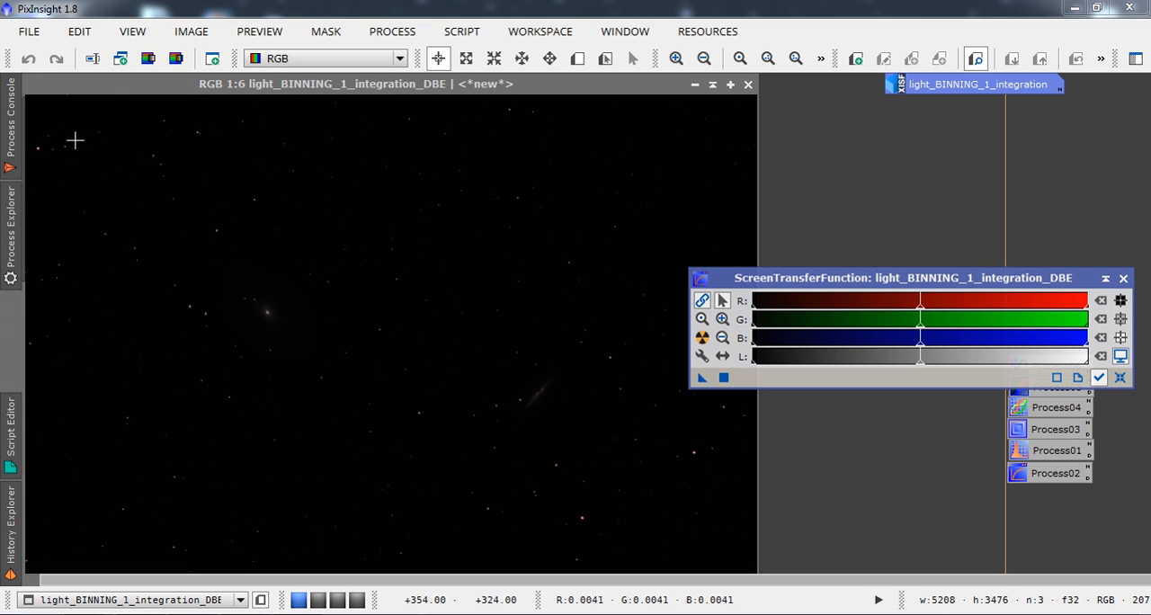
Duplicate the DBE-corrected image as a clone, and park the original DBE image minimized beneath the integration icon.
{"action": "left_click", "coordinate": [154, 82]}
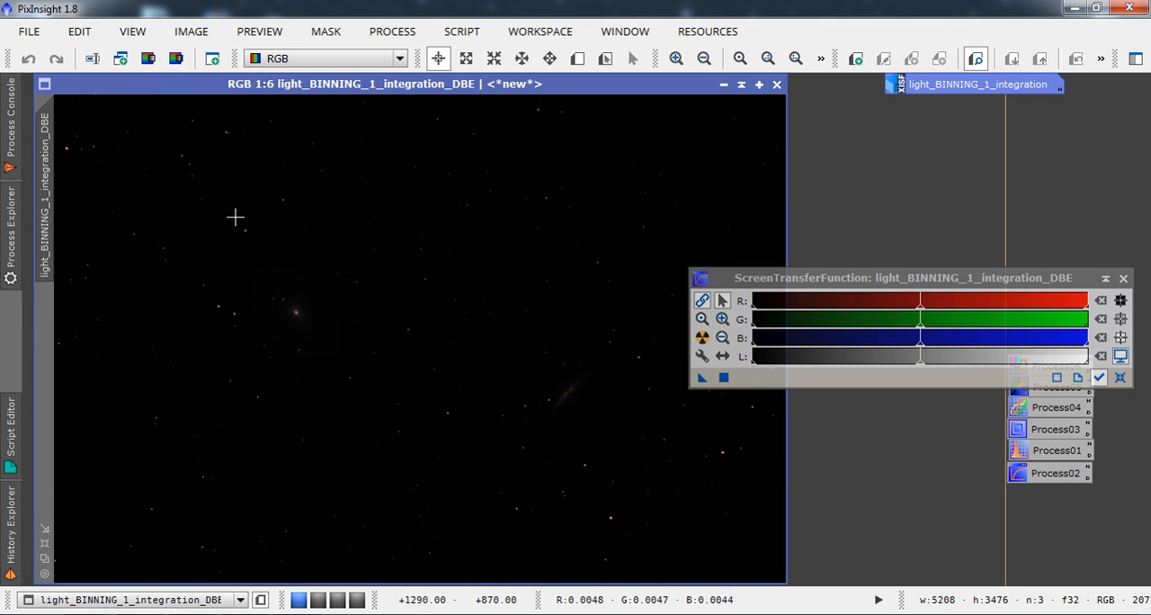
{"action": "mouse_move", "coordinate": [50, 160]}
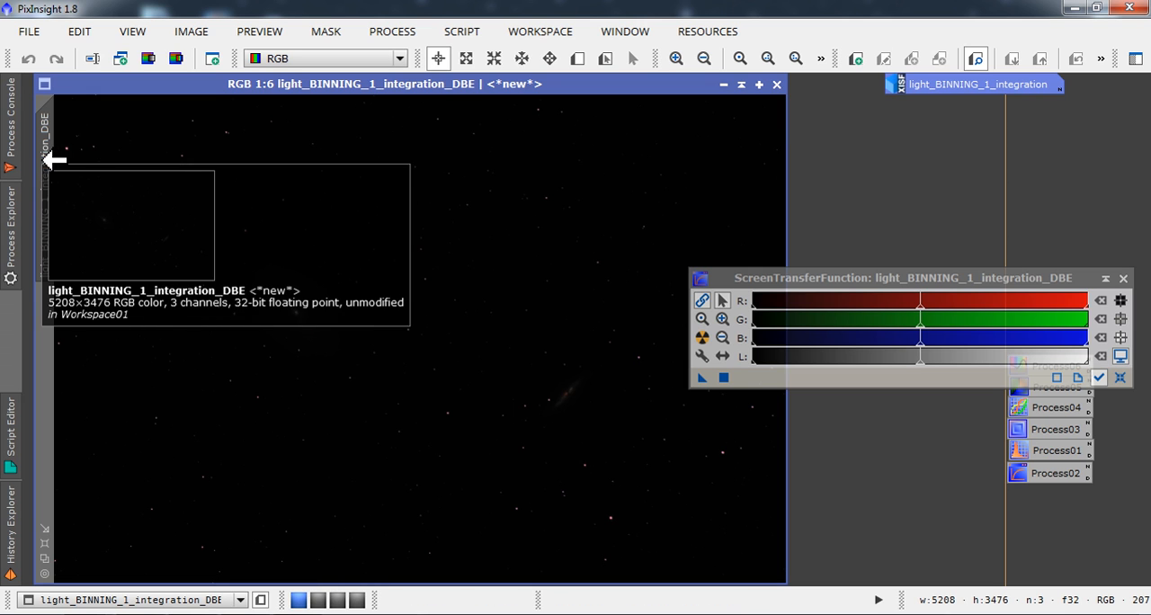
{"action": "left_click_drag", "start_coordinate": [50, 160], "coordinate": [69, 168]}
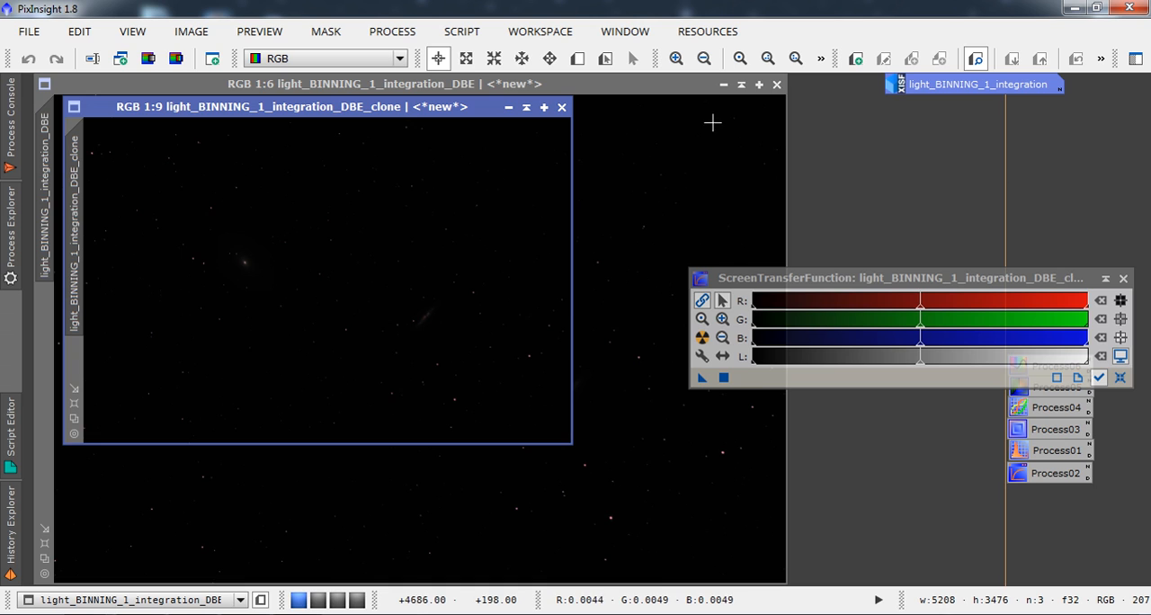
{"action": "left_click", "coordinate": [722, 85]}
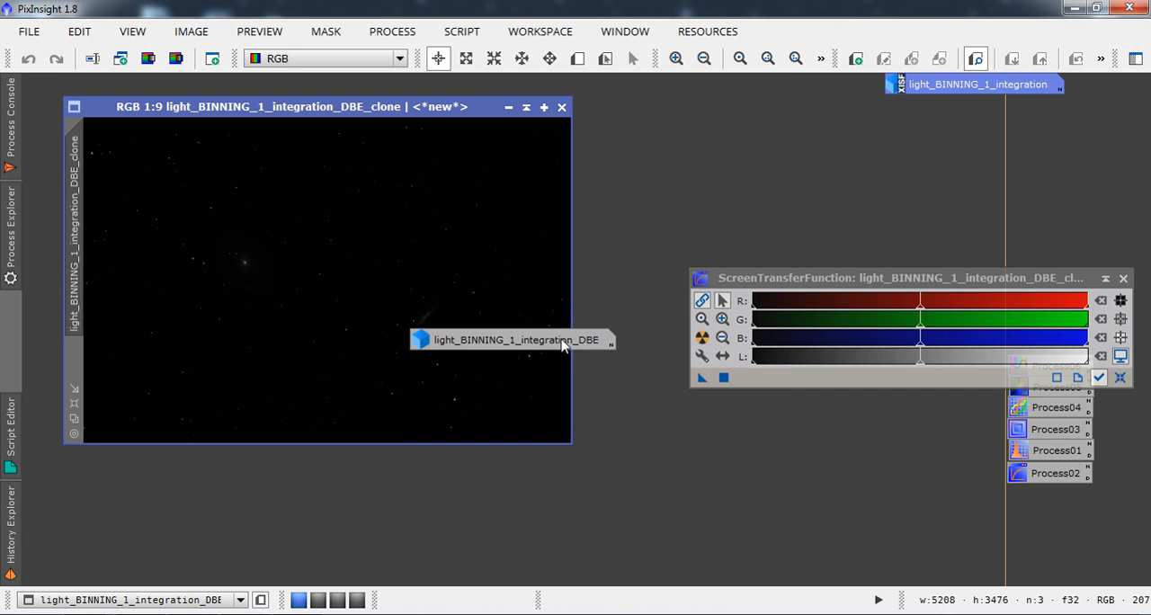
{"action": "left_click_drag", "start_coordinate": [563, 341], "coordinate": [1042, 120]}
{"action": "mouse_move", "coordinate": [1042, 120]}
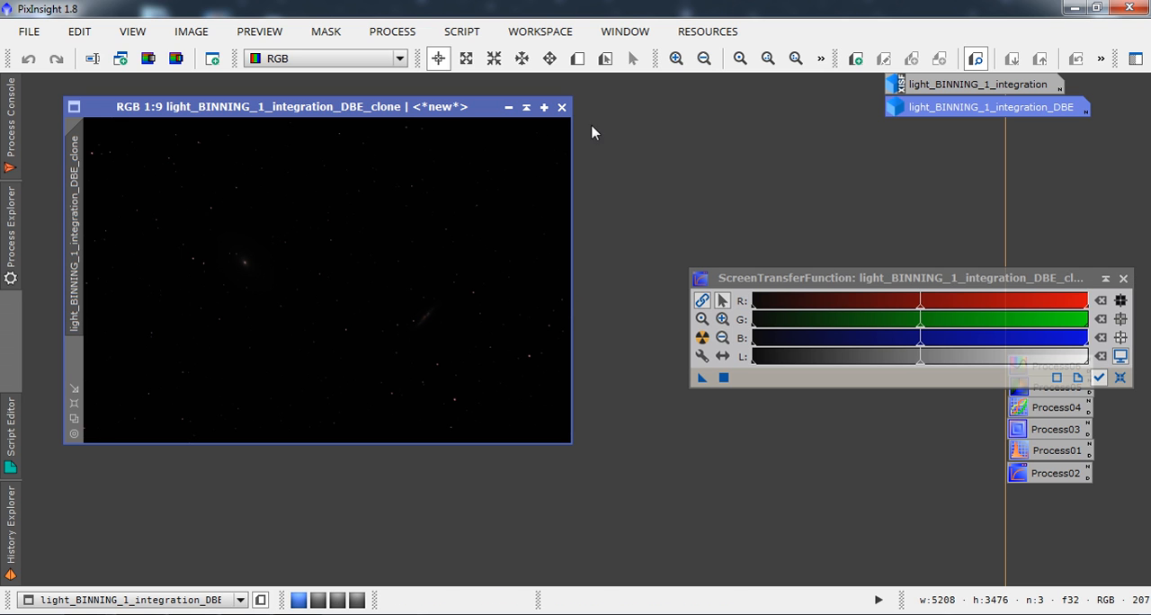
Enlarge the clone's window to a 1:6 view, align it in the workspace's upper-left corner, and close ScreenTransferFunction.
{"action": "left_click", "coordinate": [75, 418]}
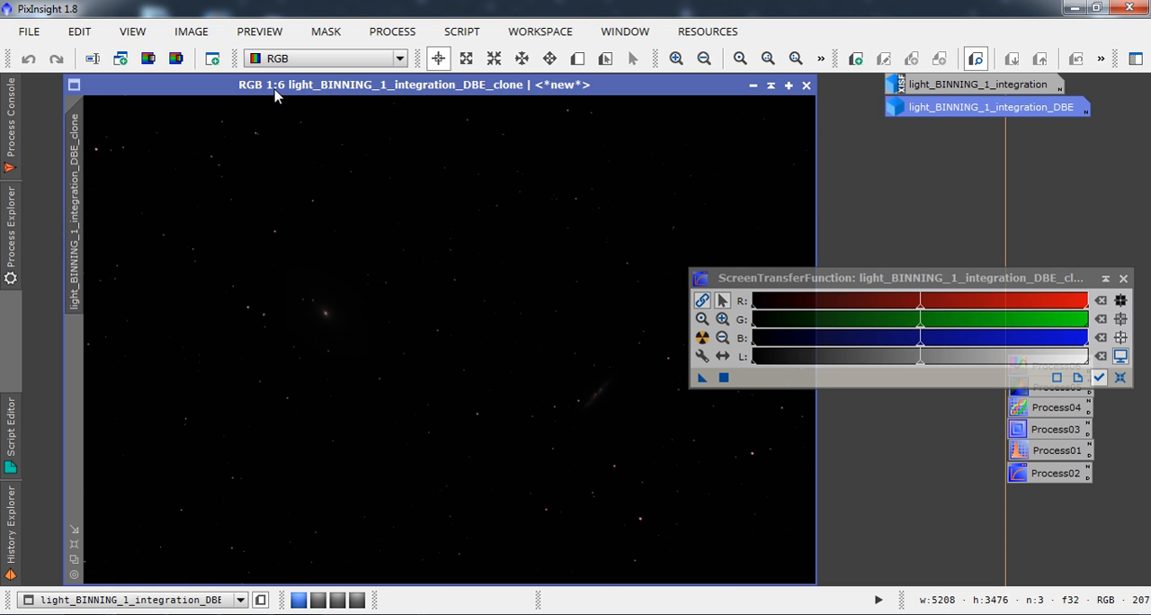
{"action": "left_click_drag", "start_coordinate": [275, 90], "coordinate": [235, 90]}
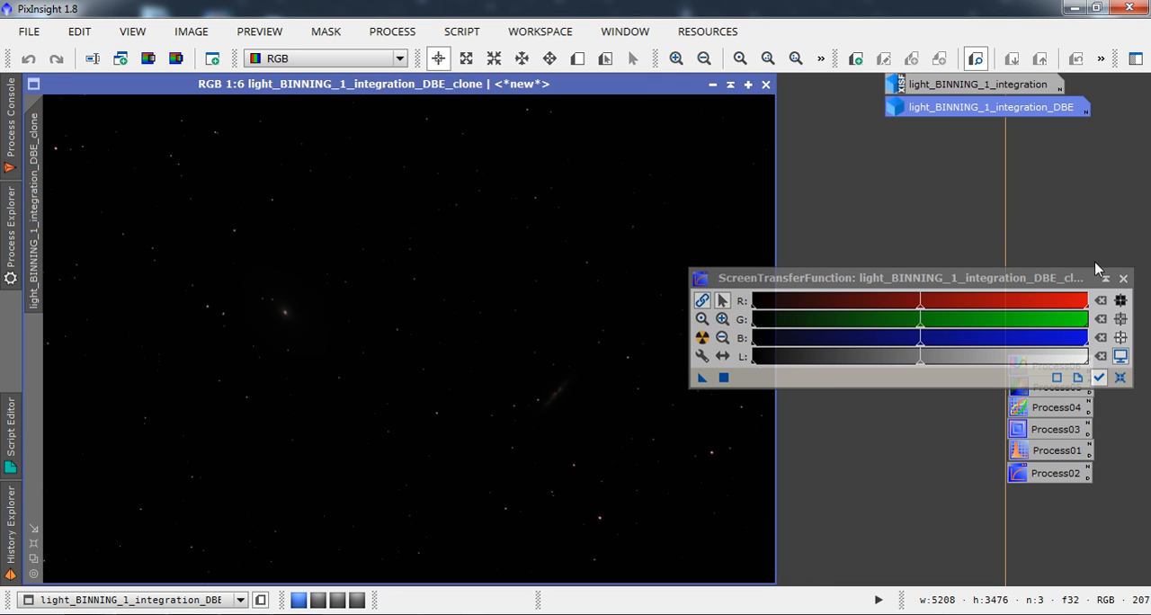
{"action": "left_click", "coordinate": [1123, 278]}
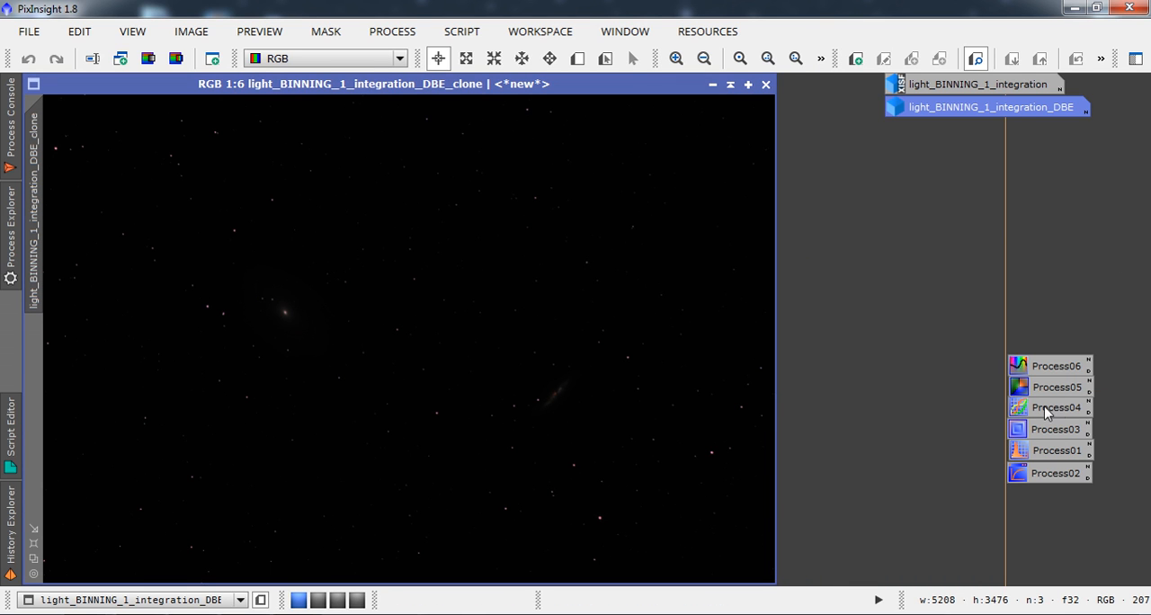
Open HistogramTransformation for the light_BINNING_1_integration_DBE_clone view and set the RGB/K midtones to 0.02025316.
{"action": "left_click", "coordinate": [1035, 454]}
{"action": "double_click", "coordinate": [1035, 454]}
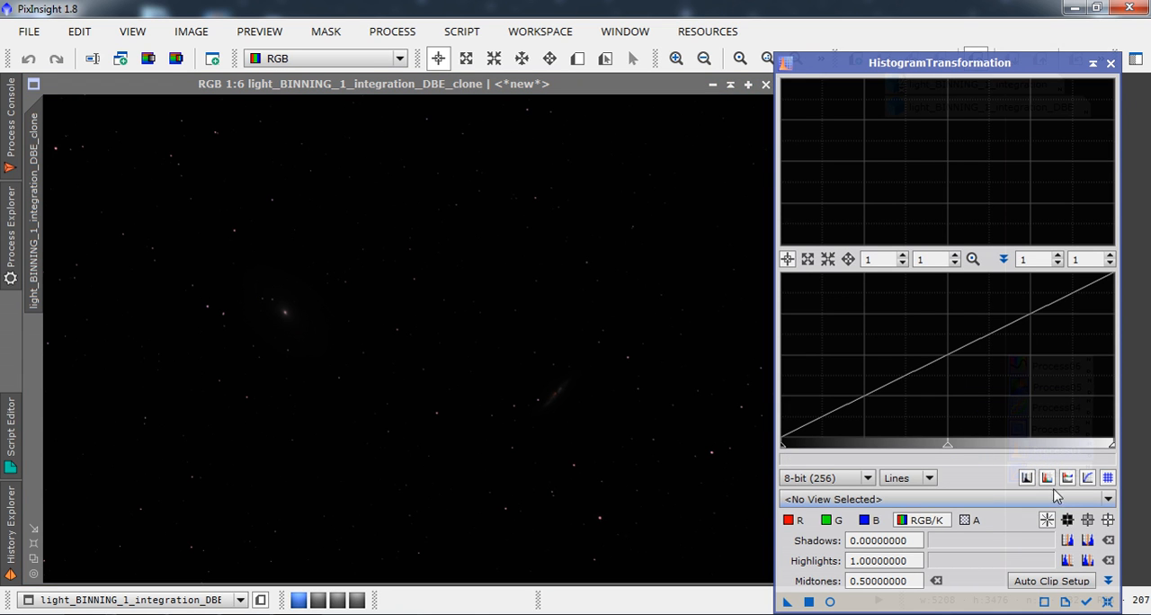
{"action": "left_click", "coordinate": [1108, 505]}
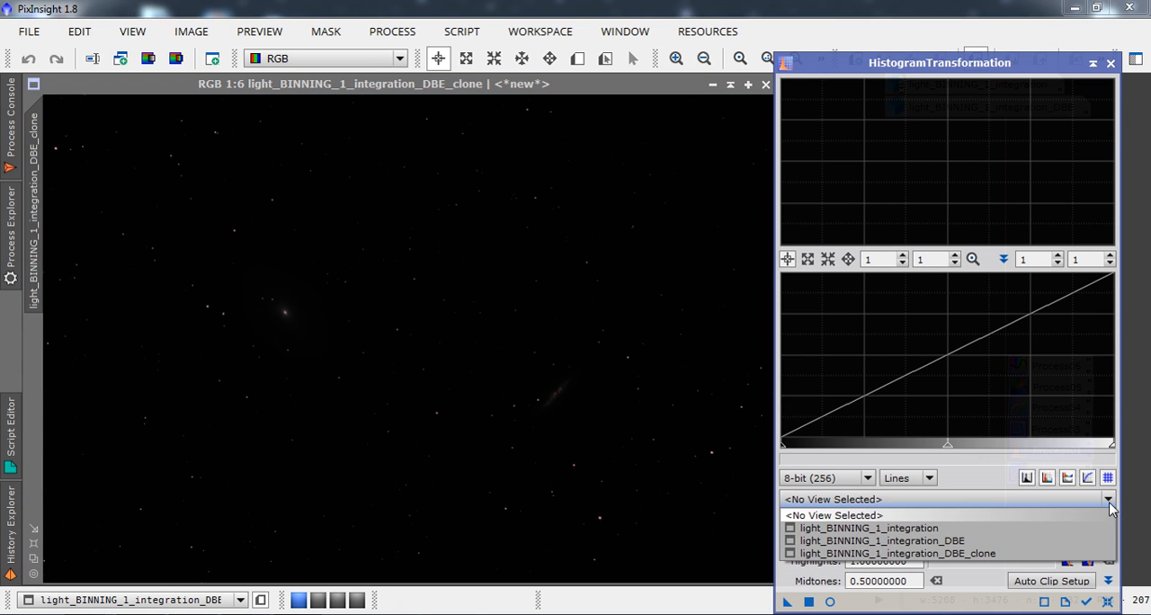
{"action": "left_click", "coordinate": [1002, 554]}
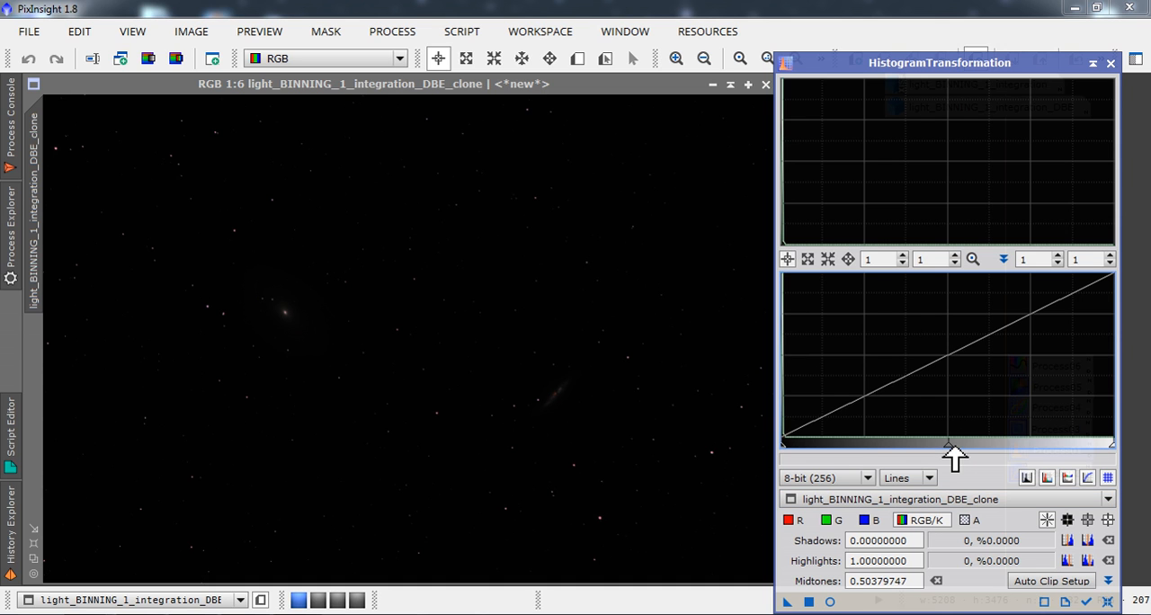
{"action": "left_click_drag", "start_coordinate": [953, 449], "coordinate": [794, 450]}
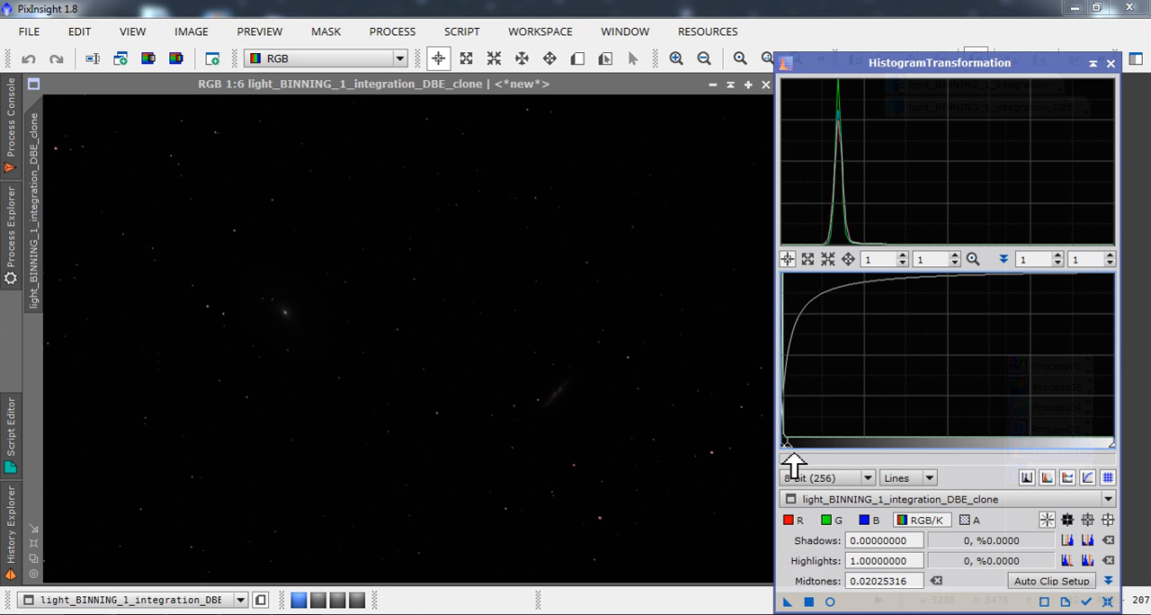
Check the histogram stretch in a real-time preview, close the preview, and apply the stretch to the clone.
{"action": "left_click", "coordinate": [829, 601]}
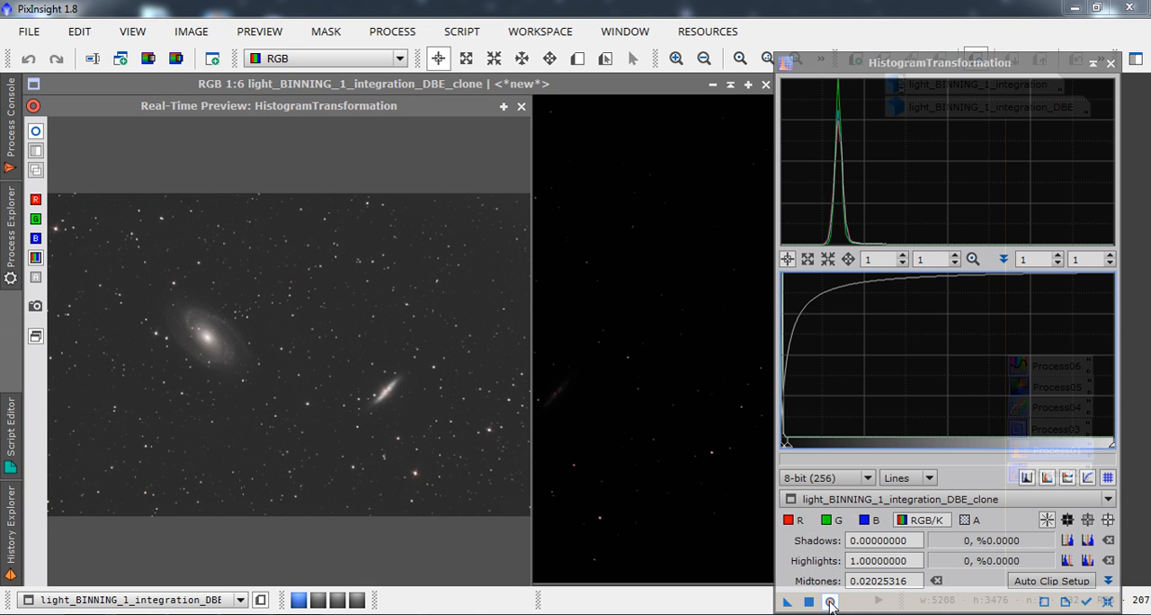
{"action": "left_click", "coordinate": [828, 602]}
{"action": "left_click", "coordinate": [829, 602]}
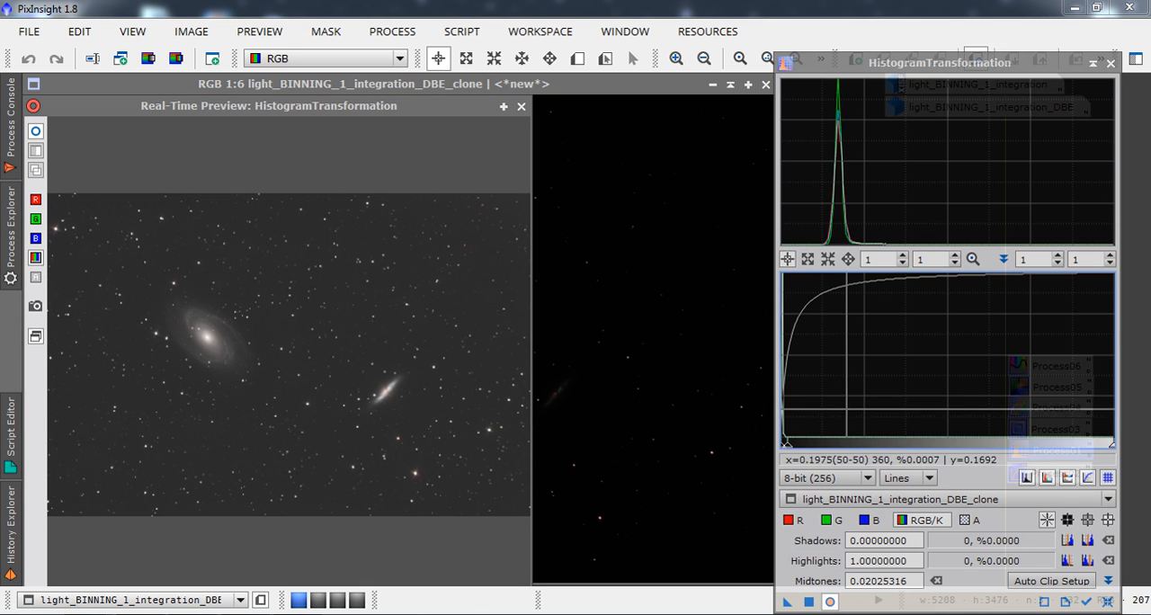
{"action": "mouse_move", "coordinate": [798, 447]}
{"action": "left_mouse_down"}
{"action": "mouse_move", "coordinate": [828, 445]}
{"action": "mouse_move", "coordinate": [791, 445]}
{"action": "left_mouse_up"}
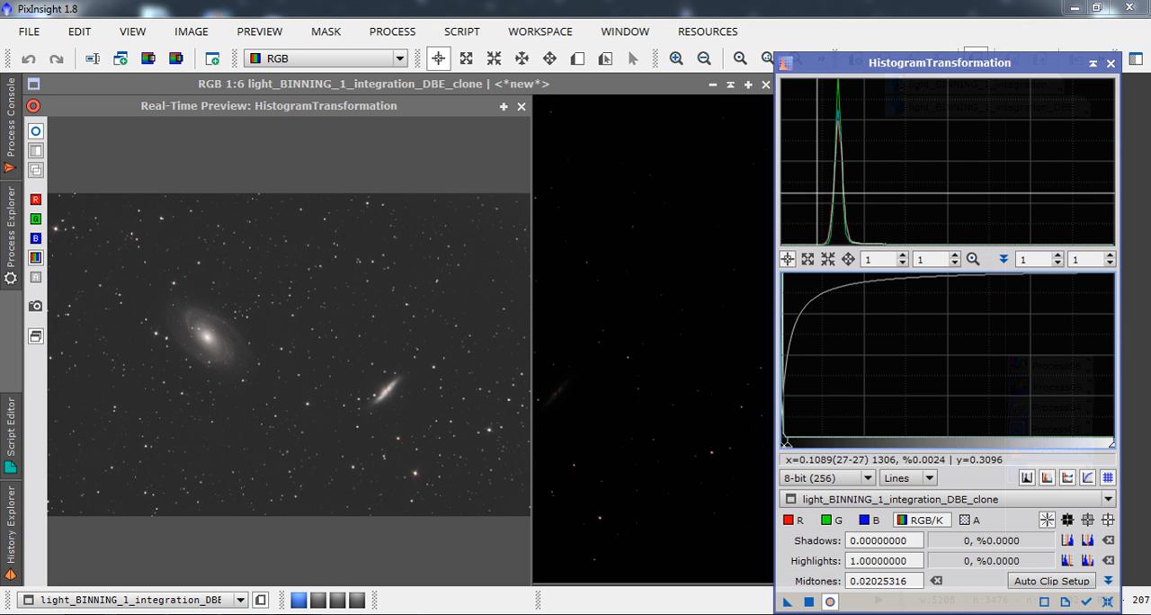
{"action": "left_click", "coordinate": [520, 106]}
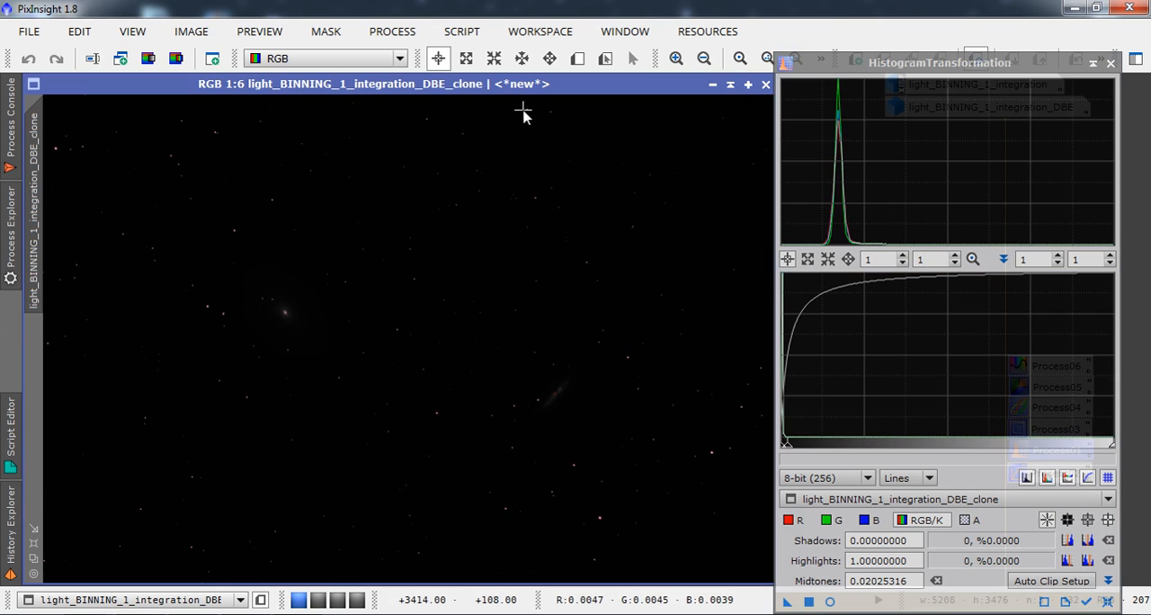
{"action": "left_click", "coordinate": [808, 601]}
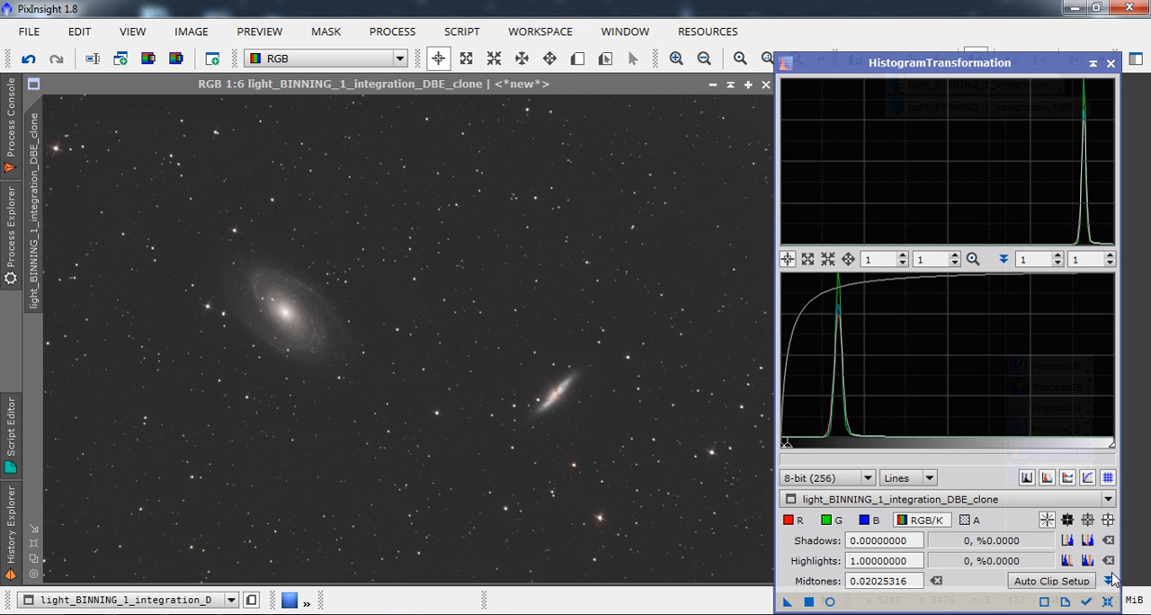
Reset HistogramTransformation, set the midtones to 0.48354430, and apply this second, gentle stretch to the clone.
{"action": "left_click", "coordinate": [1108, 603]}
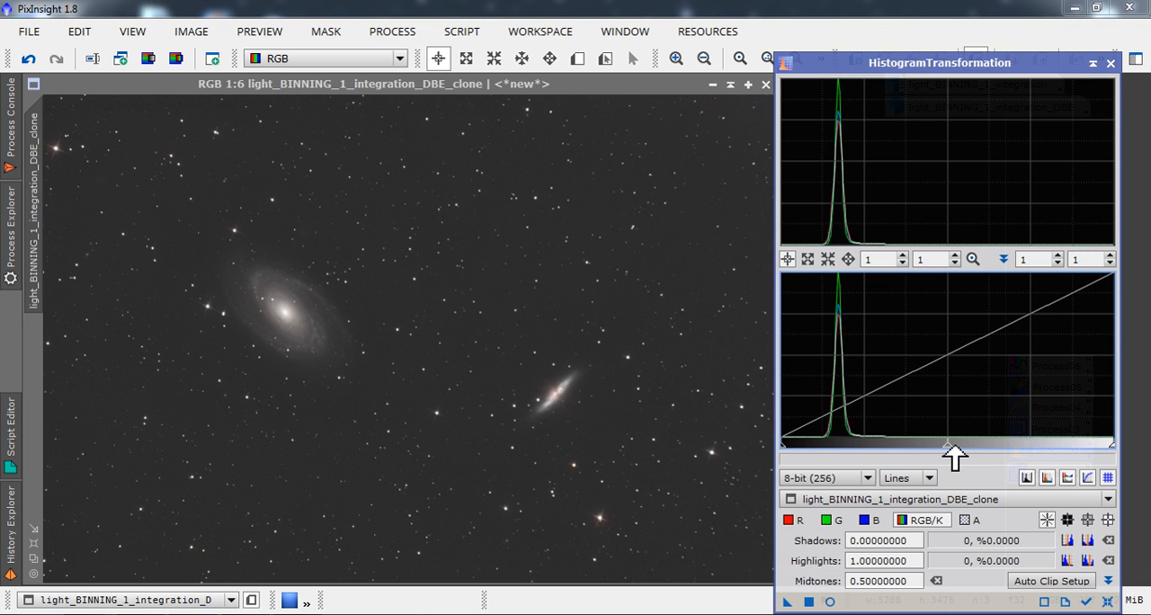
{"action": "left_click_drag", "start_coordinate": [954, 450], "coordinate": [945, 451]}
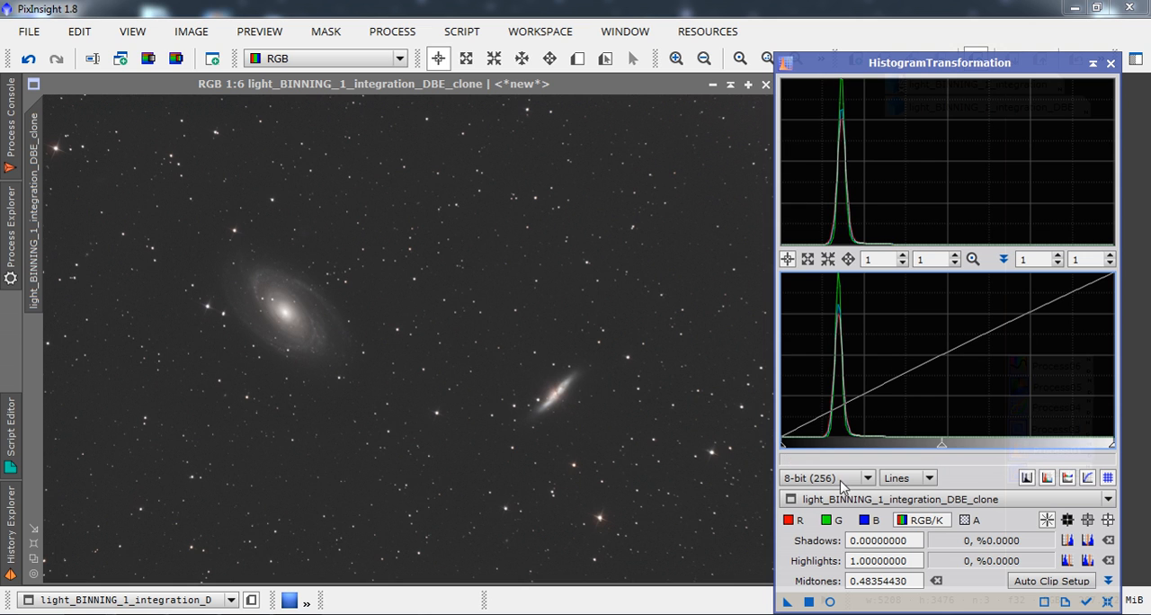
{"action": "left_click", "coordinate": [808, 601]}
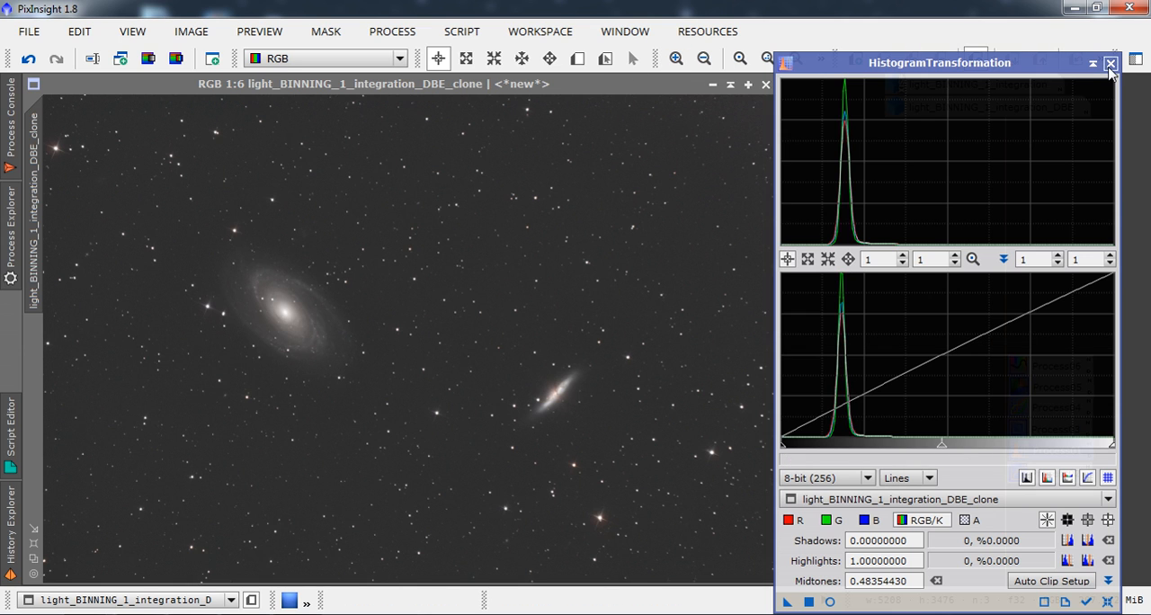
Examine the spiral galaxy in the stretched clone at 1:2.
{"action": "left_click", "coordinate": [676, 59]}
{"action": "left_click", "coordinate": [676, 59]}
{"action": "left_click", "coordinate": [676, 59]}
{"action": "left_click", "coordinate": [676, 59]}
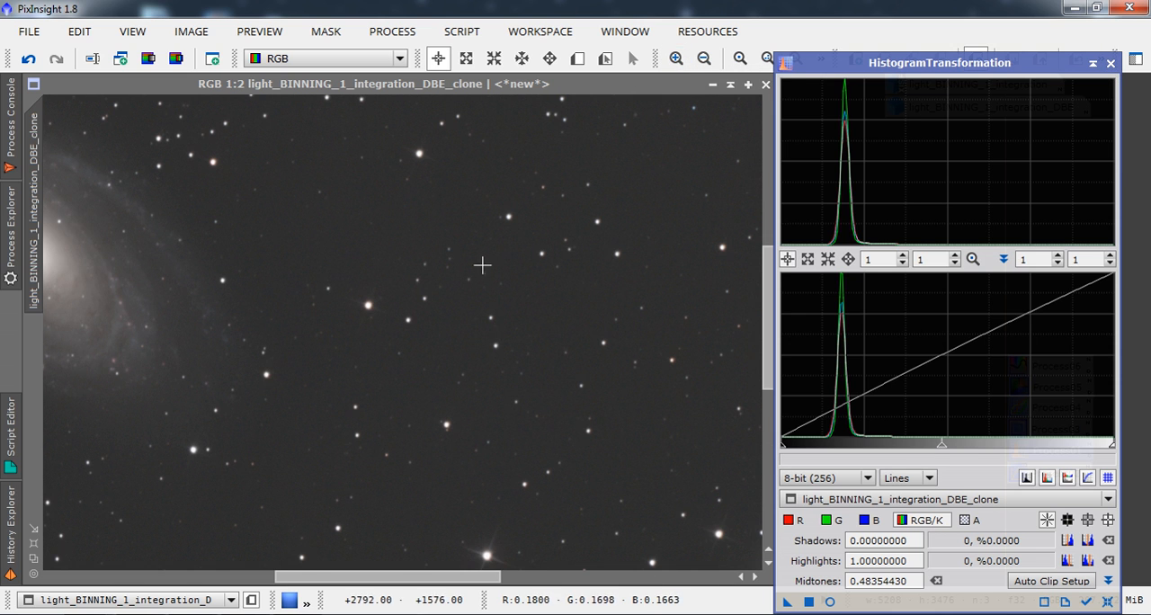
{"action": "left_click_drag", "start_coordinate": [426, 576], "coordinate": [340, 576]}
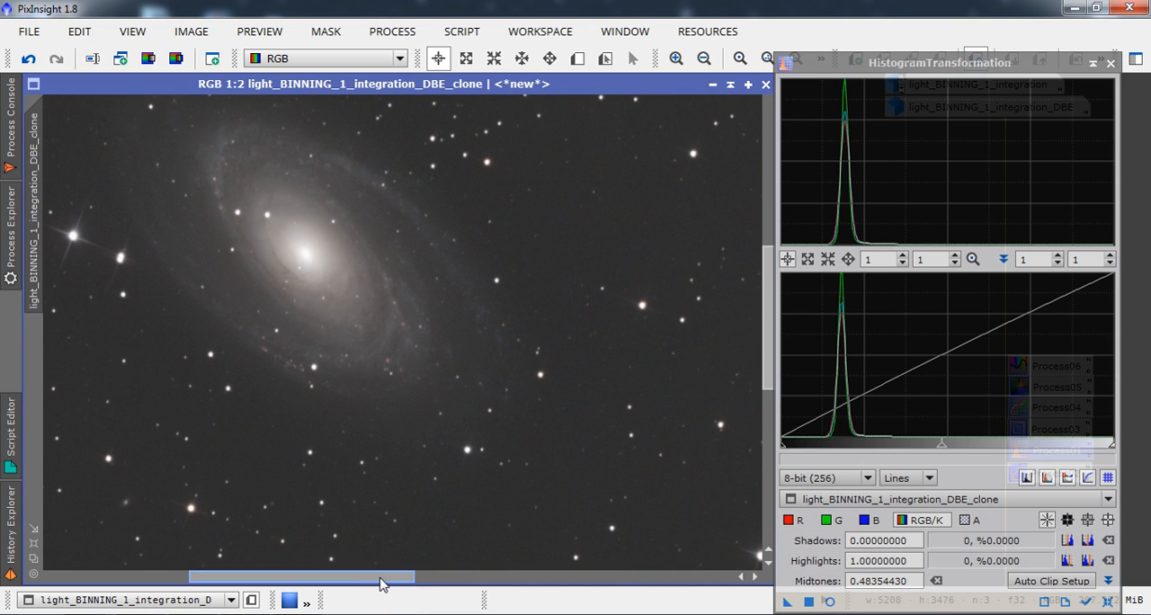
Examine the edge-on galaxy and the star field in the stretched clone at 1:2, and return to the 1:6 overview.
{"action": "left_click_drag", "start_coordinate": [386, 576], "coordinate": [541, 606]}
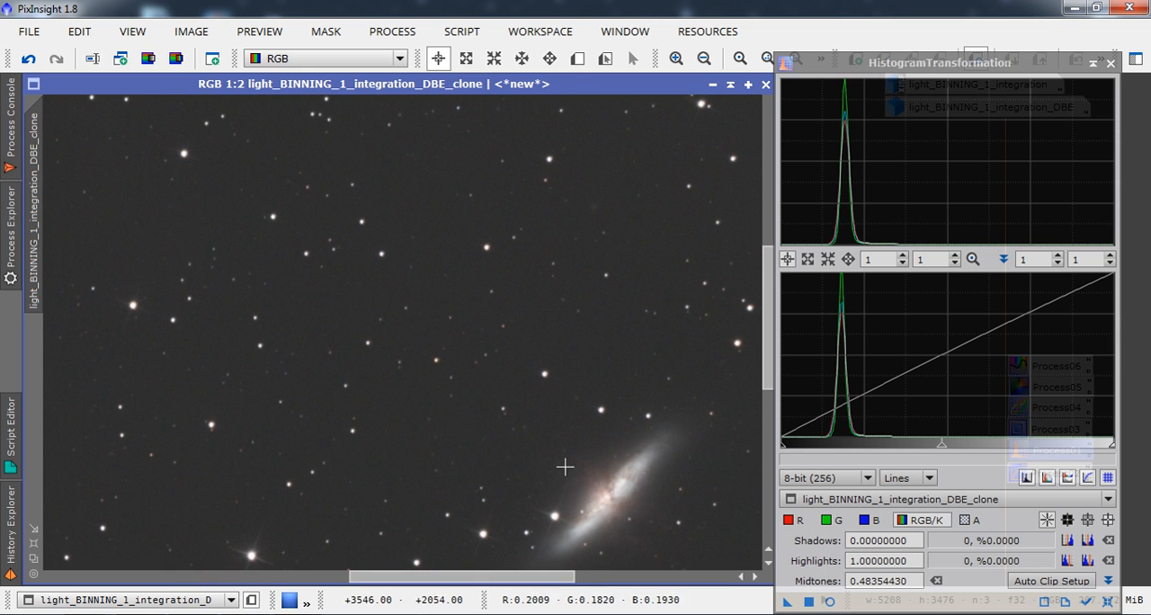
{"action": "left_click_drag", "start_coordinate": [470, 575], "coordinate": [360, 565]}
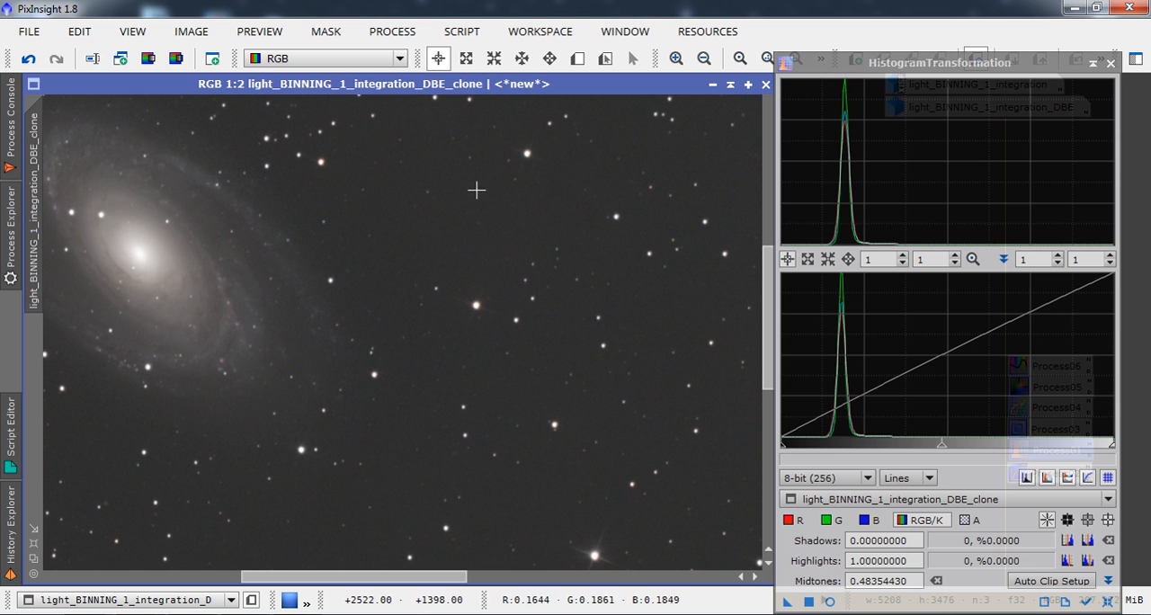
{"action": "left_click", "coordinate": [704, 58]}
{"action": "left_click", "coordinate": [704, 58]}
{"action": "left_click", "coordinate": [704, 58]}
{"action": "left_click", "coordinate": [702, 60]}
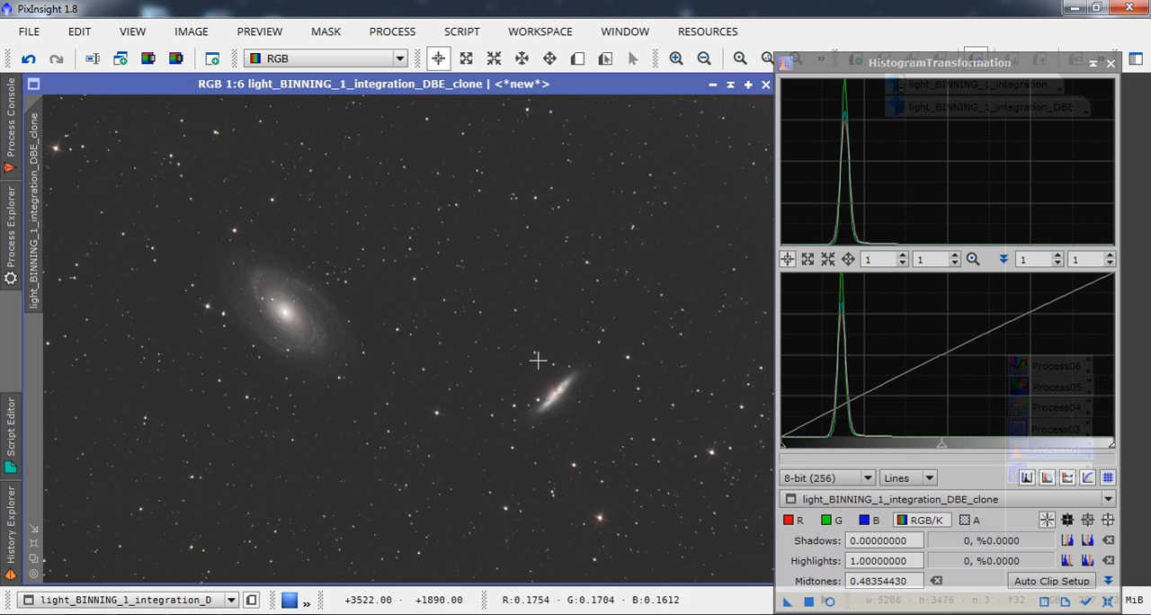
Save the stretched clone as a TIFF file named "M81 M82 Bacground Stretch" in the M81 M82 folder.
{"action": "left_click", "coordinate": [30, 40]}
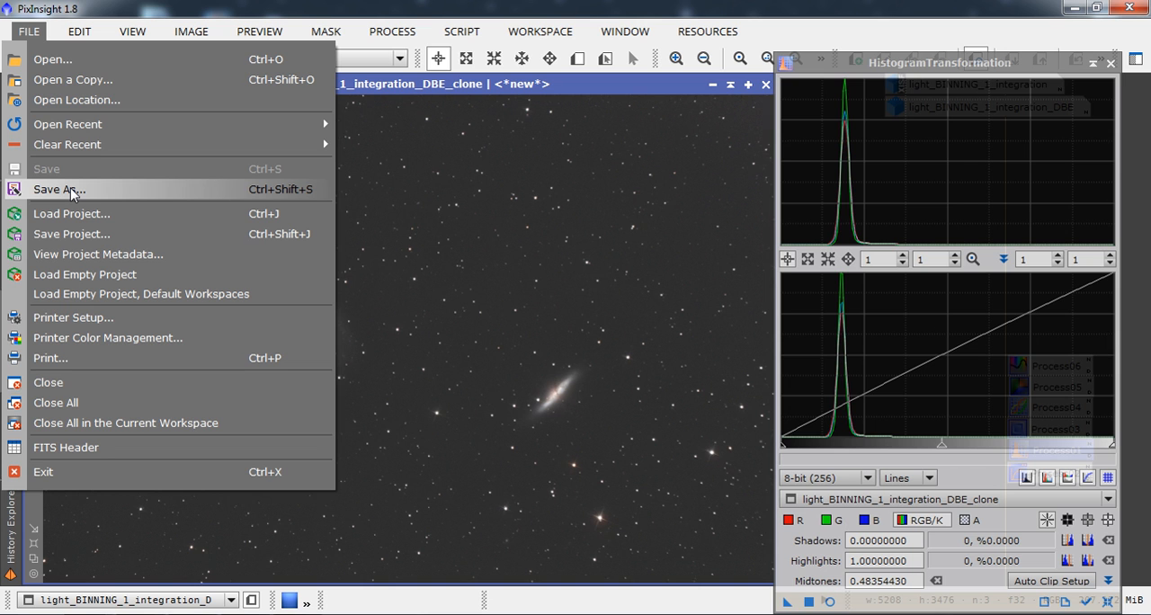
{"action": "left_click", "coordinate": [74, 192]}
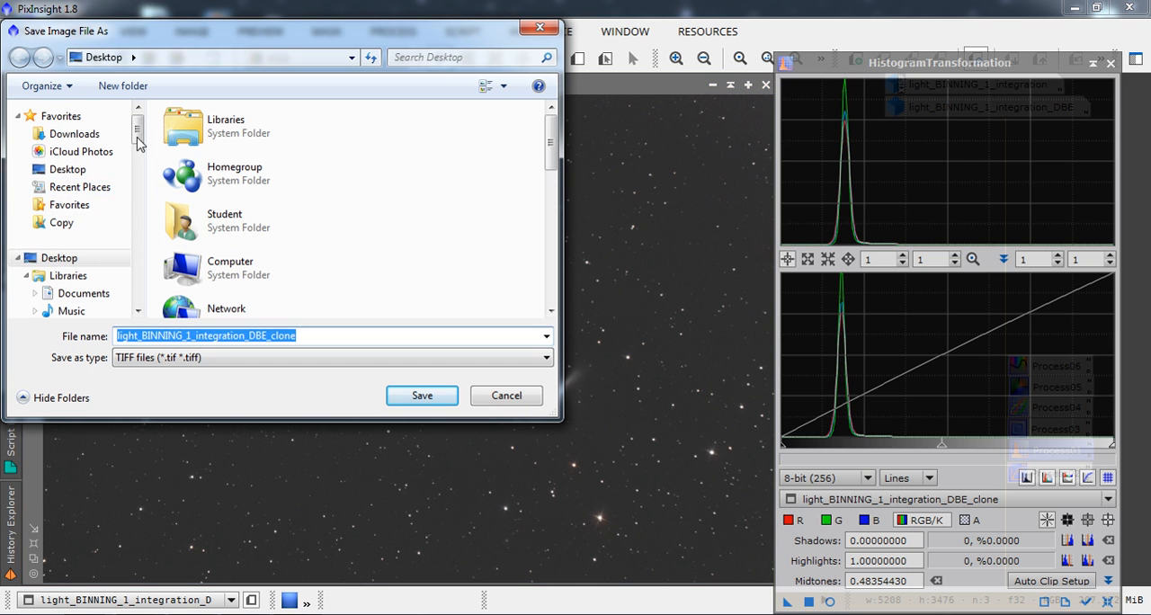
{"action": "scroll", "coordinate": [74, 206], "scroll_direction": "down", "scroll_amount": 10}
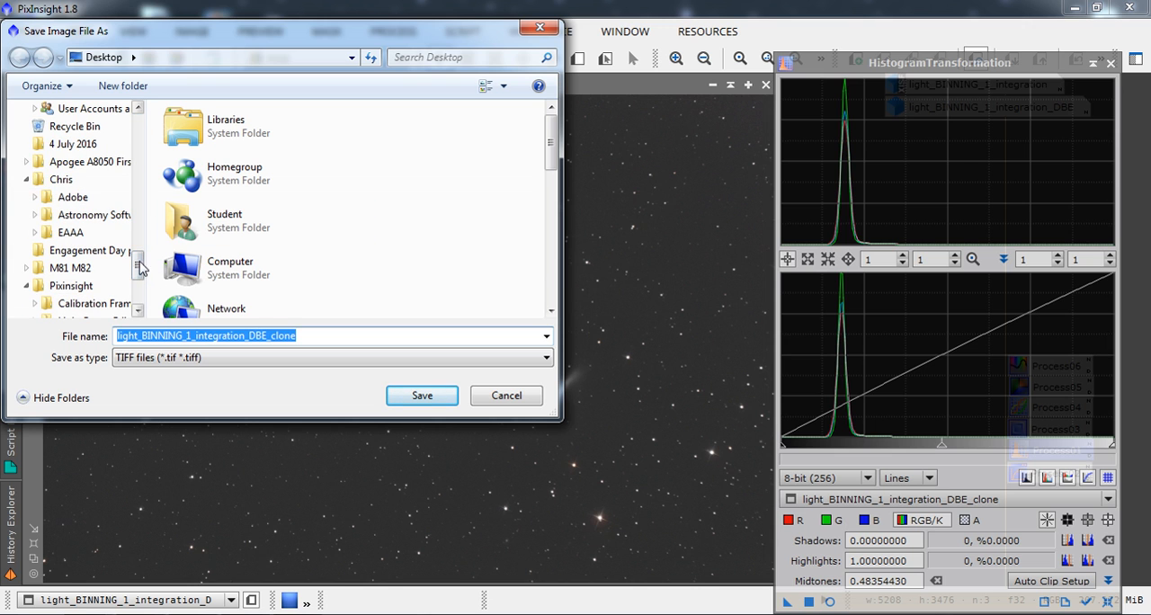
{"action": "scroll", "coordinate": [74, 206], "scroll_direction": "down", "scroll_amount": 2}
{"action": "left_click", "coordinate": [54, 163]}
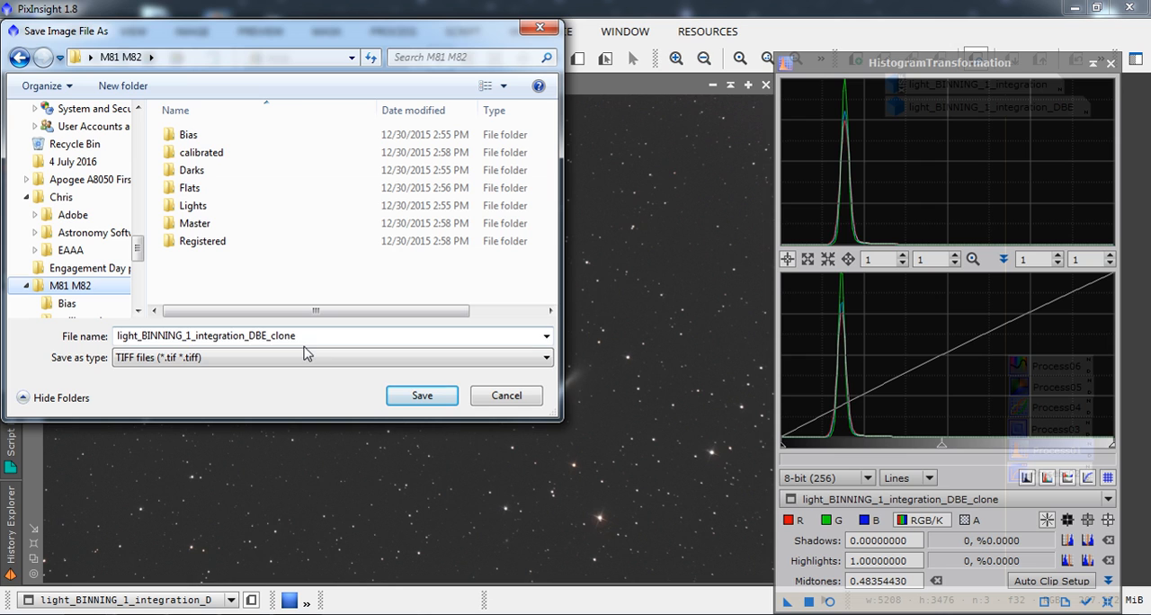
{"action": "left_click_drag", "start_coordinate": [301, 336], "coordinate": [115, 340]}
{"action": "type", "text": "M"}
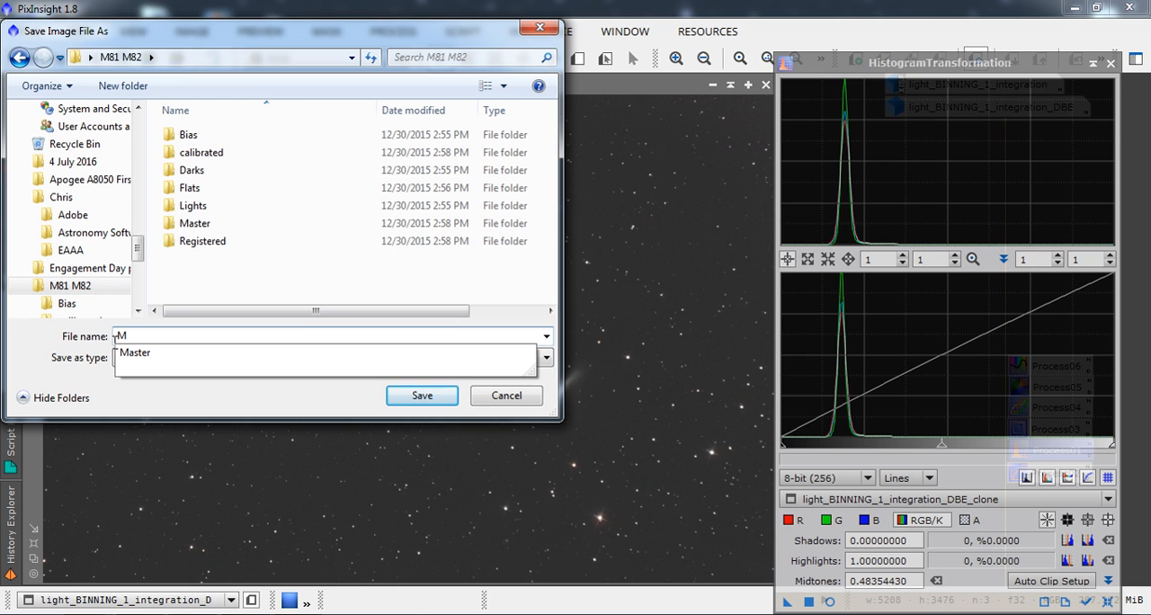
{"action": "type", "text": "81"}
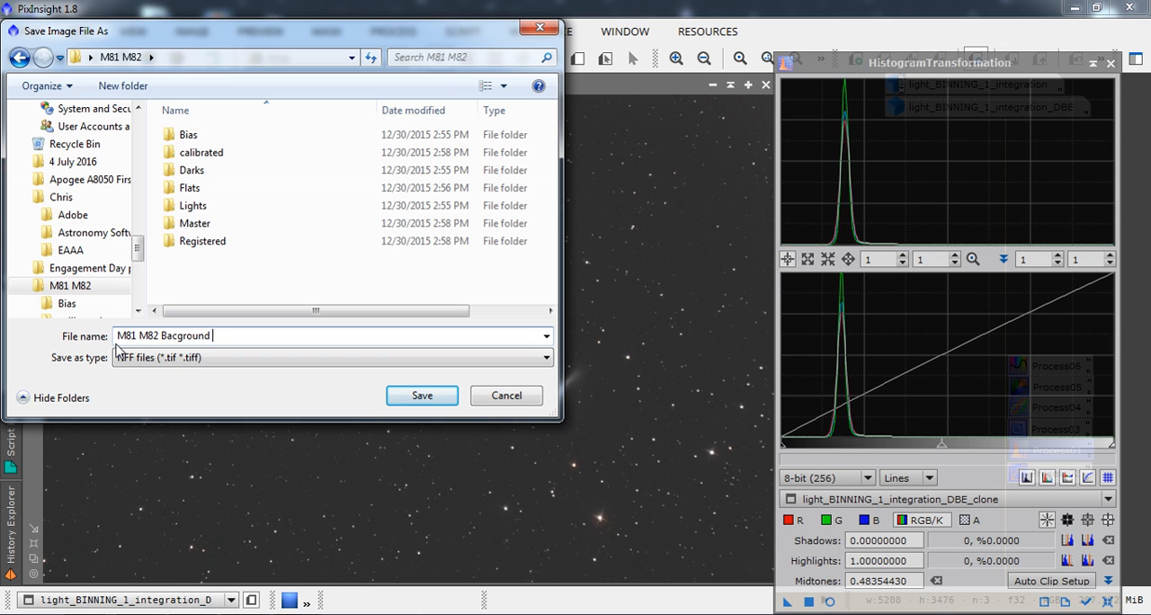
{"action": "type", "text": "M82 Bagground Stretch"}
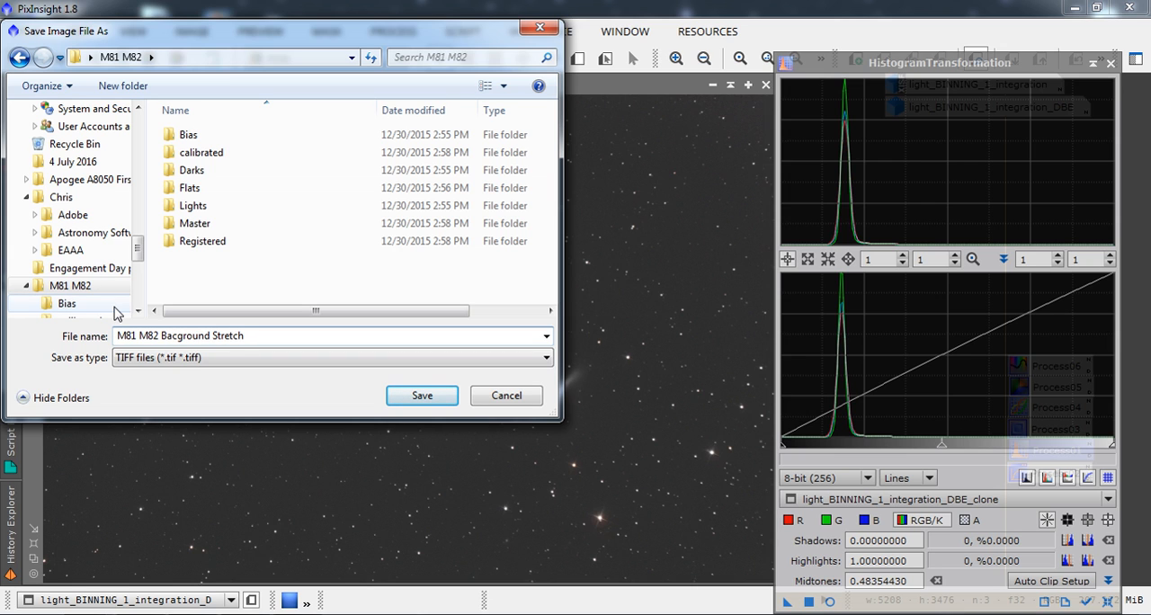
{"action": "left_click", "coordinate": [421, 396]}
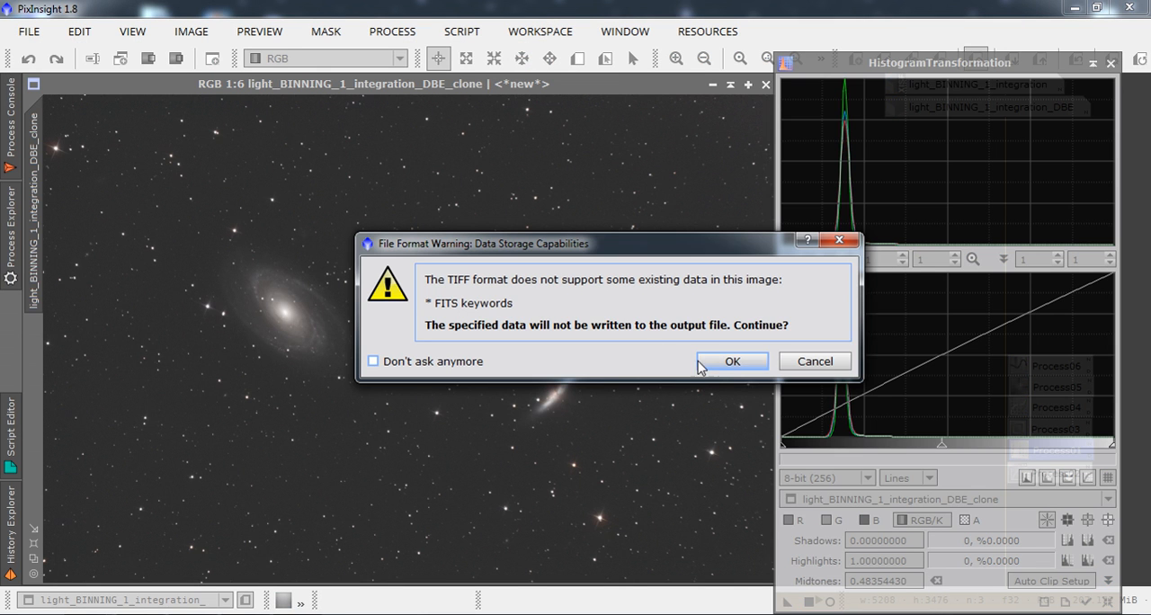
Accept the TIFF format warning, toggle ICC profile embedding, and write the file as 16-bit unsigned integer without compression.
{"action": "left_click", "coordinate": [712, 367]}
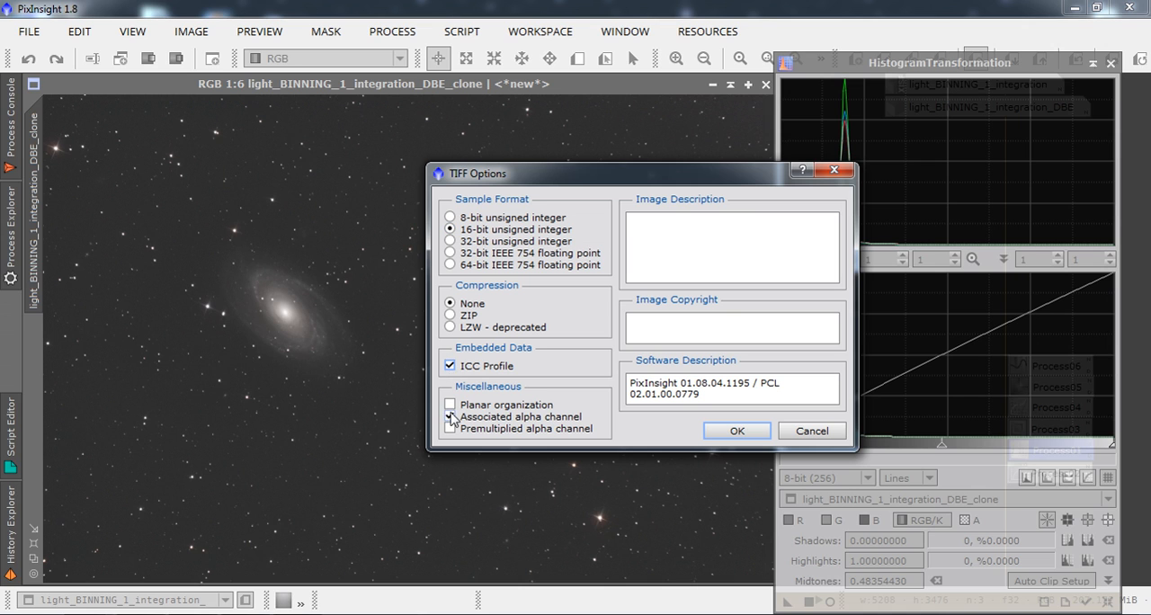
{"action": "left_click", "coordinate": [449, 363]}
{"action": "left_click", "coordinate": [736, 431]}
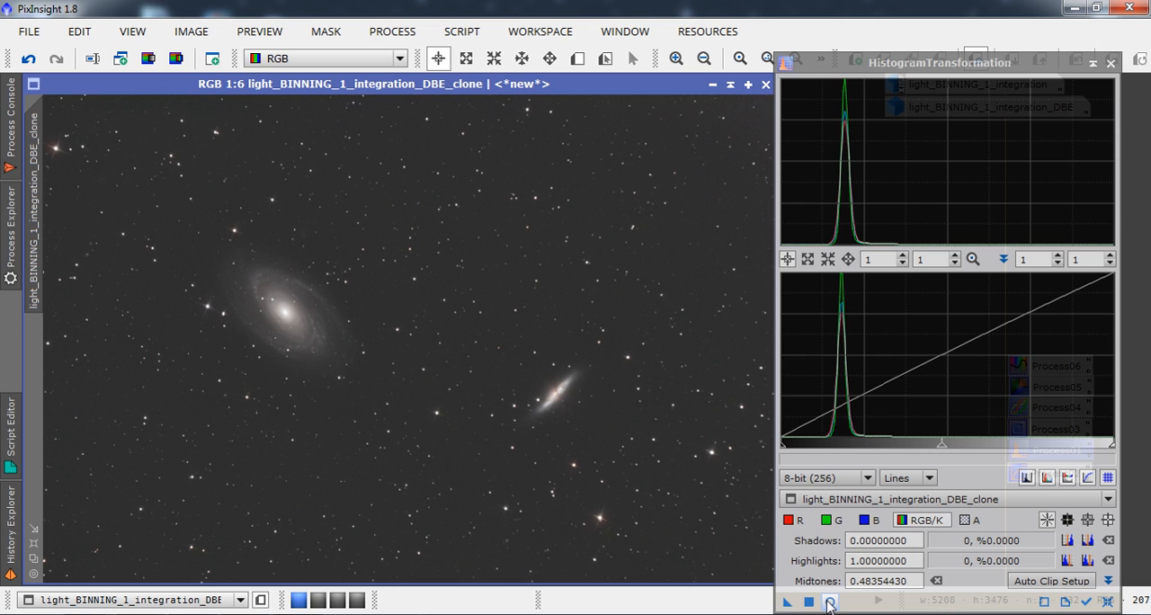
{"action": "left_click", "coordinate": [948, 445]}
{"action": "left_click_drag", "start_coordinate": [947, 446], "coordinate": [823, 446]}
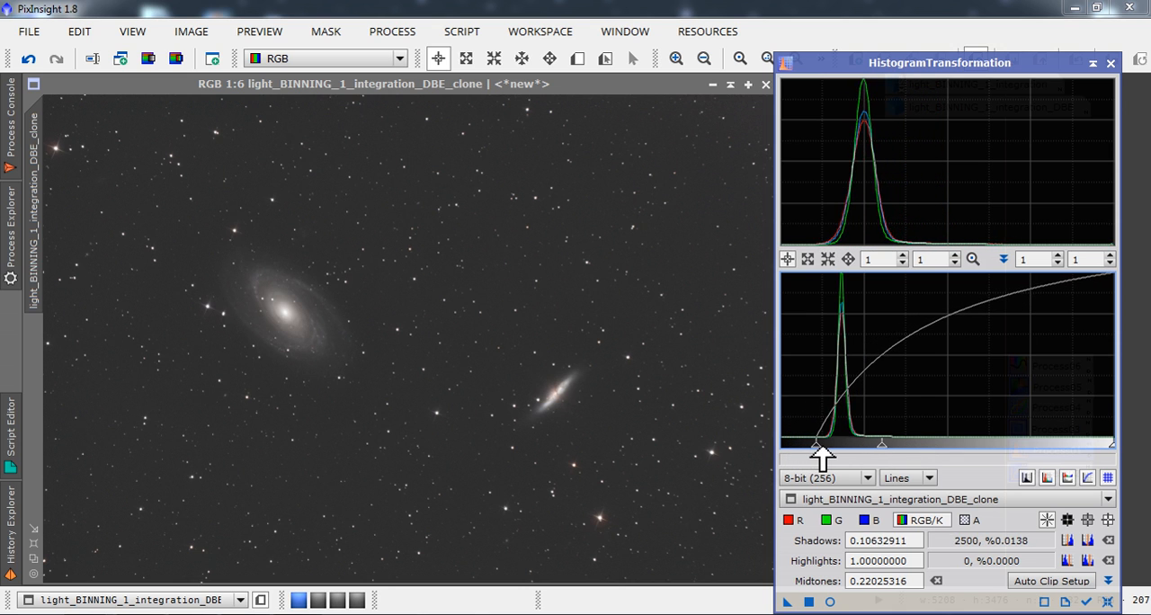
{"action": "left_click", "coordinate": [1108, 600]}
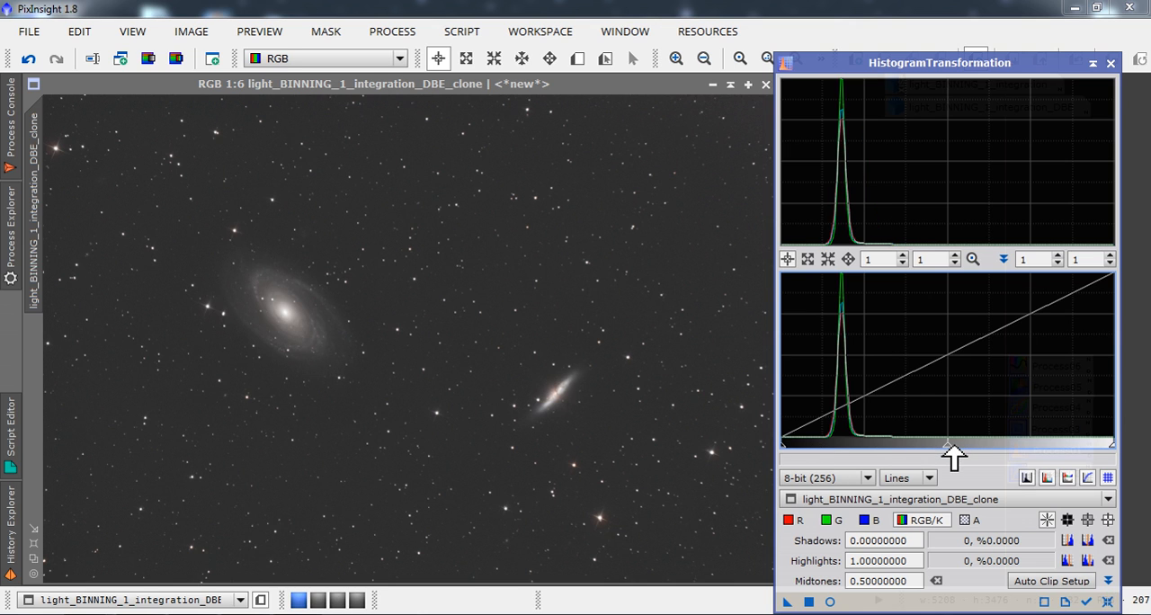
Set the RGB/K midtones to 0.36118599 and the shadows to 0.07594937 in HistogramTransformation.
{"action": "left_click_drag", "start_coordinate": [953, 450], "coordinate": [918, 449]}
{"action": "left_click_drag", "start_coordinate": [782, 447], "coordinate": [805, 447]}
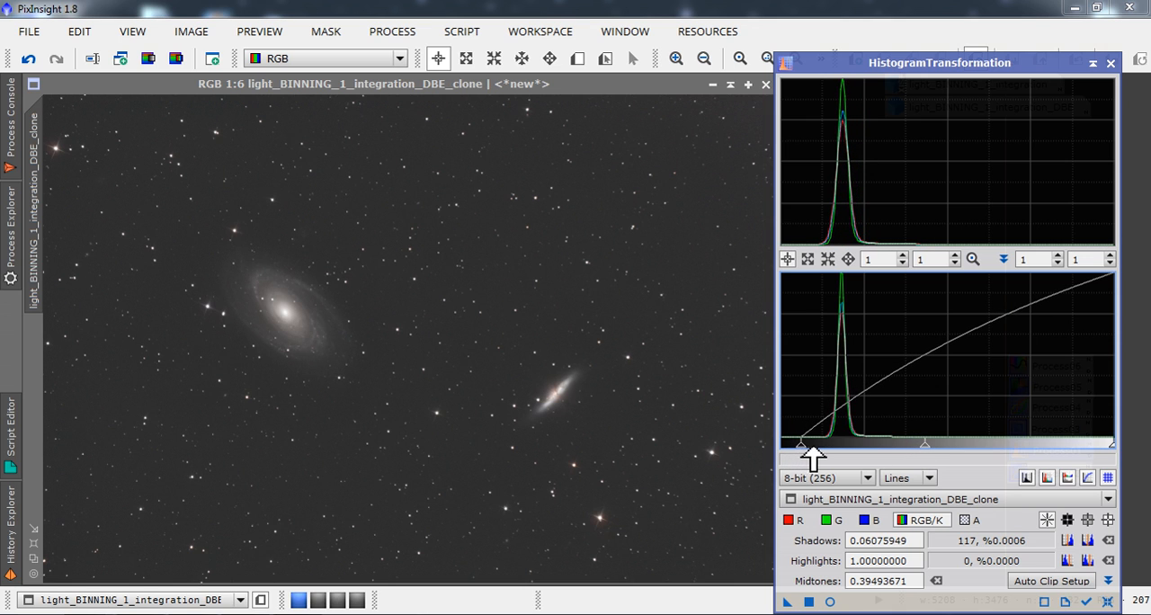
{"action": "left_click_drag", "start_coordinate": [928, 444], "coordinate": [914, 444]}
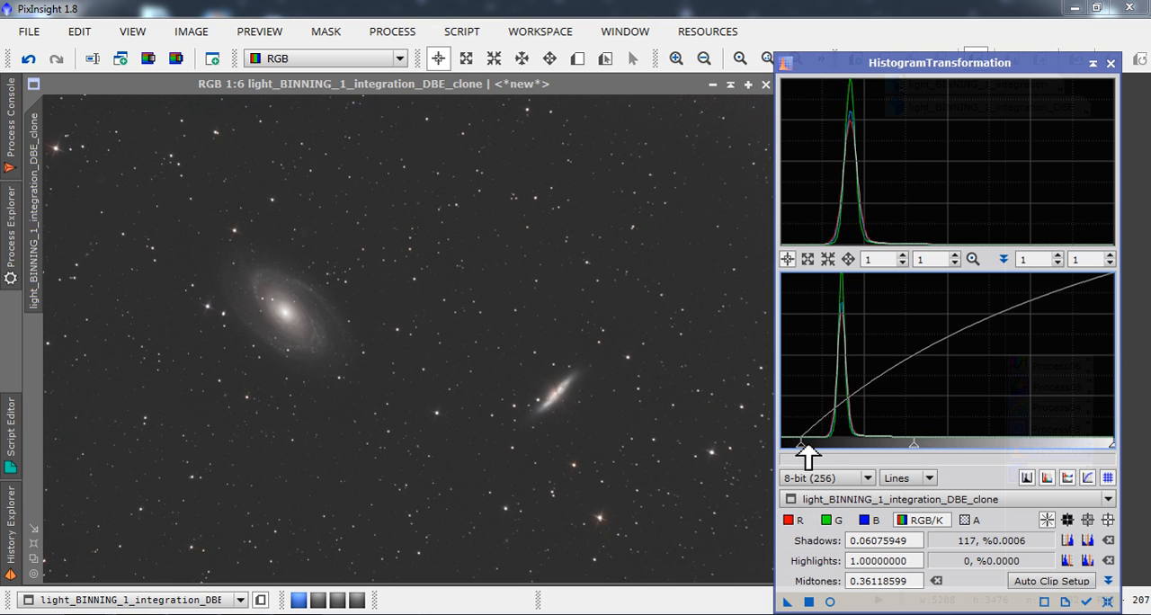
{"action": "left_click_drag", "start_coordinate": [808, 447], "coordinate": [811, 447]}
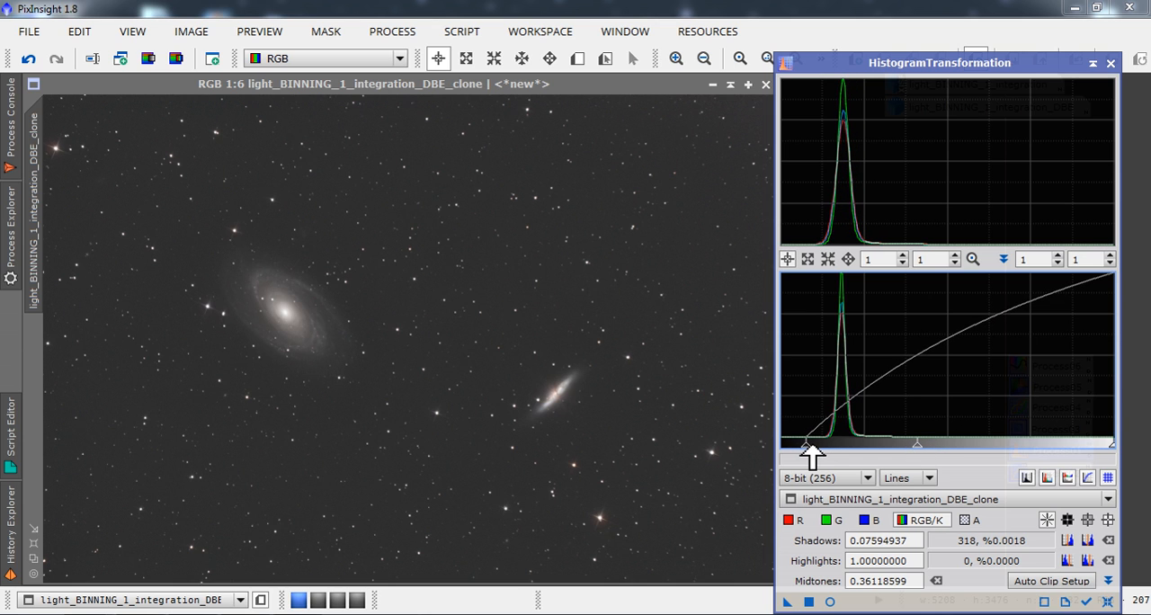
Check the stretch in a real-time preview, apply it to the clone, and close the preview.
{"action": "left_click", "coordinate": [829, 603]}
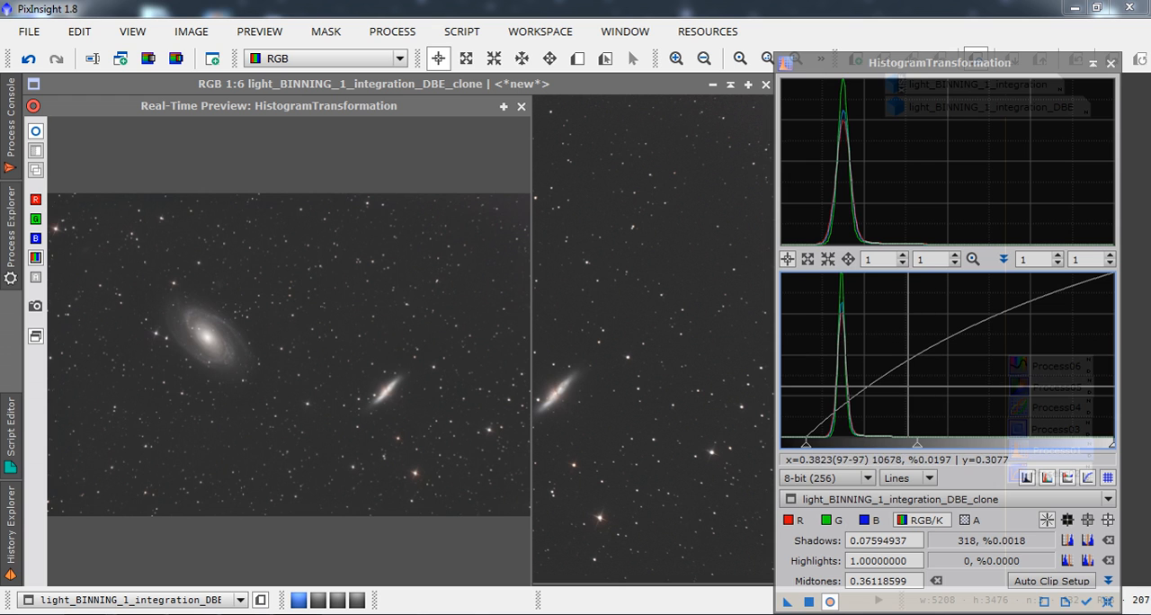
{"action": "left_click", "coordinate": [808, 600]}
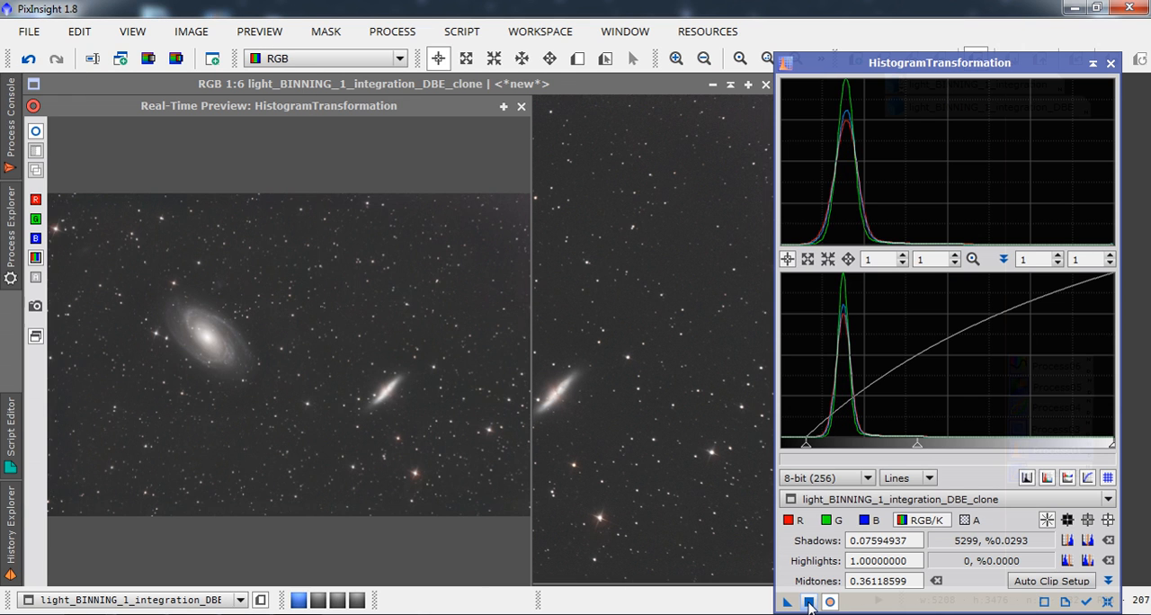
{"action": "left_click", "coordinate": [522, 106]}
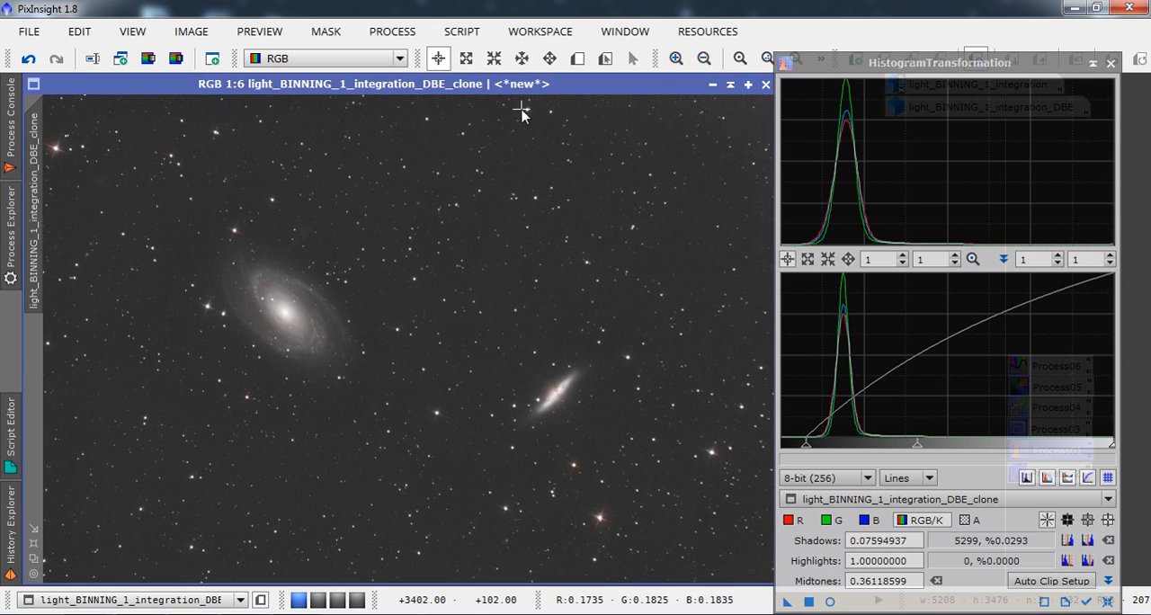
Compare the clone before and after the last stretch at 1:3 and 1:2 by undoing and redoing it.
{"action": "left_click", "coordinate": [676, 58]}
{"action": "left_click", "coordinate": [677, 58]}
{"action": "left_click", "coordinate": [677, 58]}
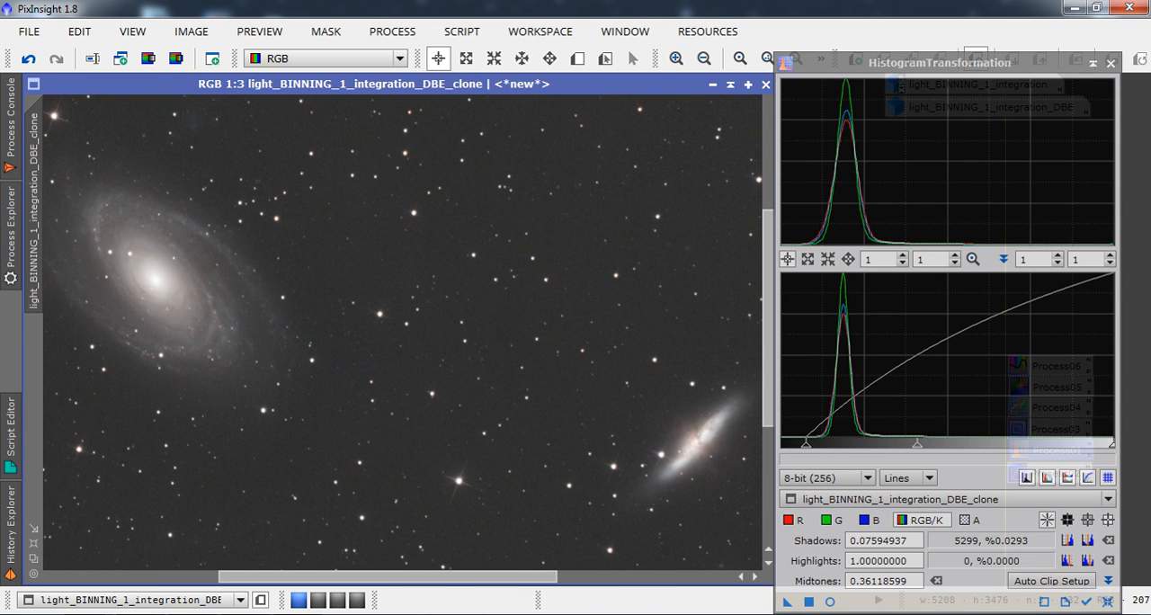
{"action": "left_click", "coordinate": [30, 61]}
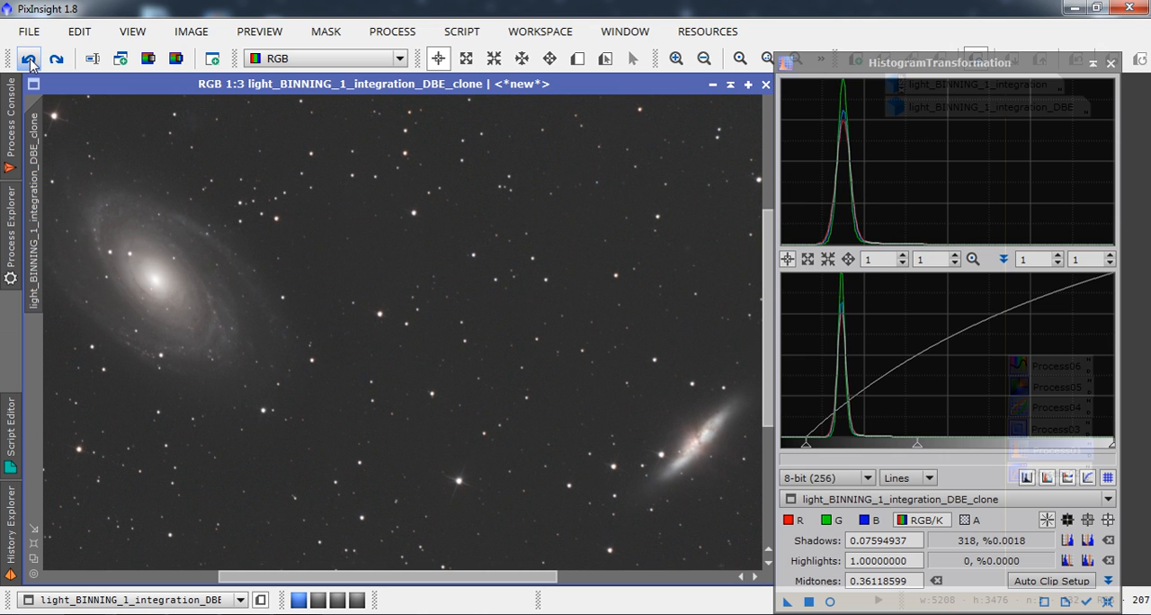
{"action": "left_click", "coordinate": [56, 61]}
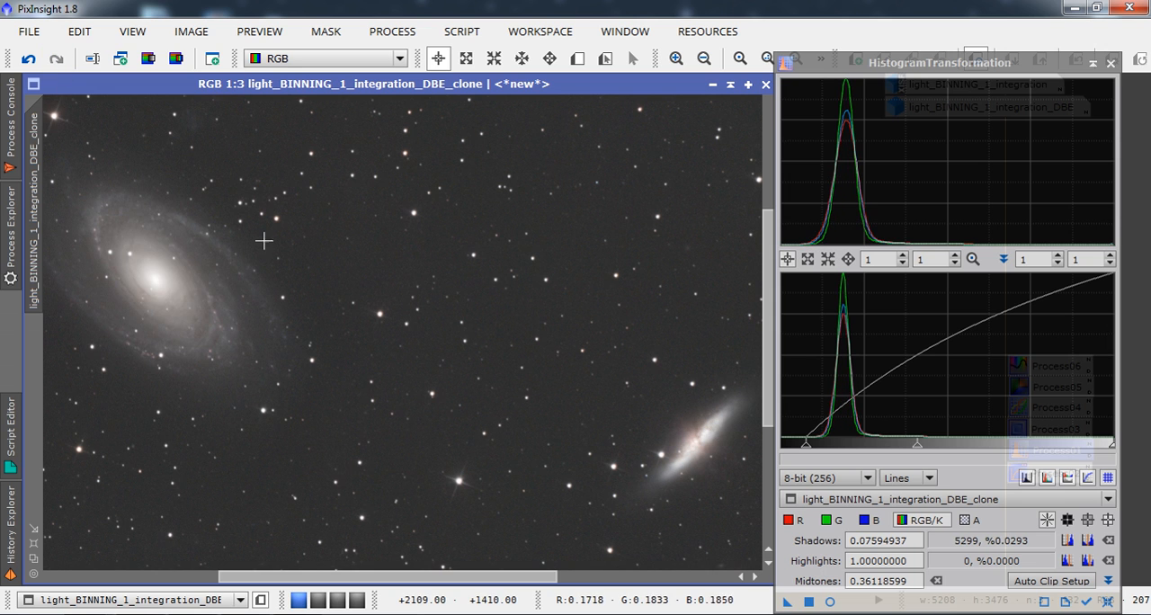
{"action": "left_click", "coordinate": [676, 57]}
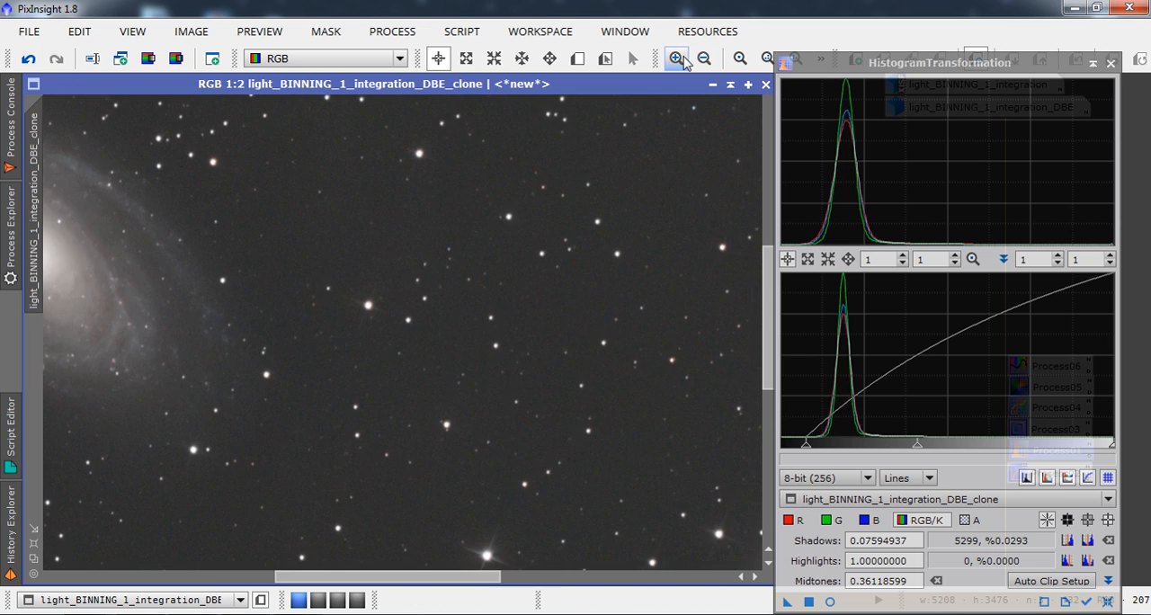
{"action": "left_click", "coordinate": [31, 61]}
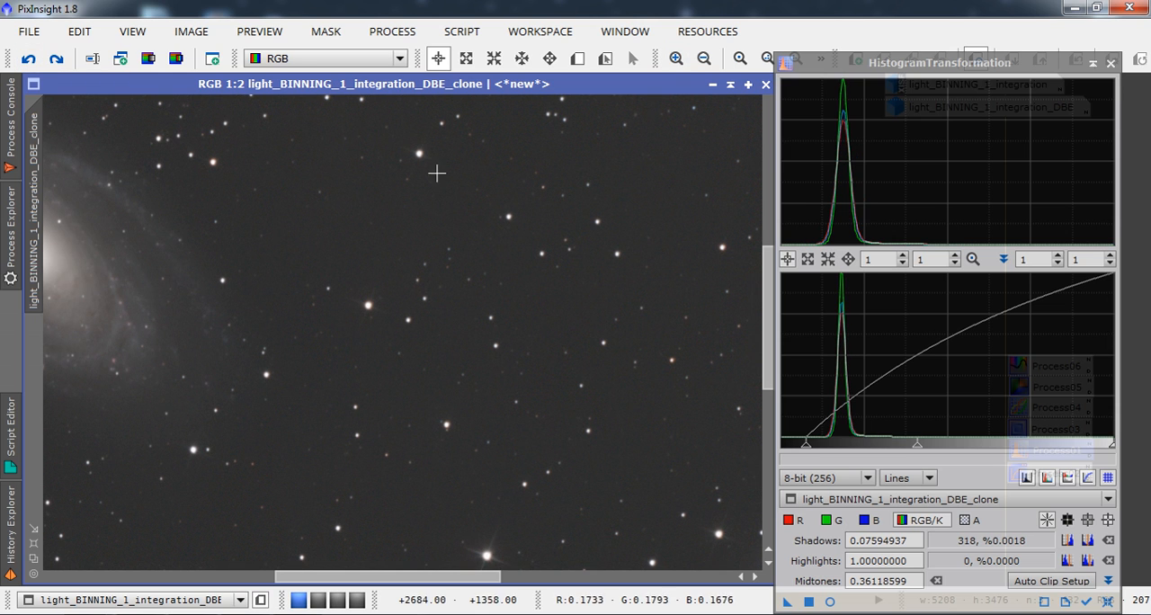
{"action": "left_click", "coordinate": [58, 60]}
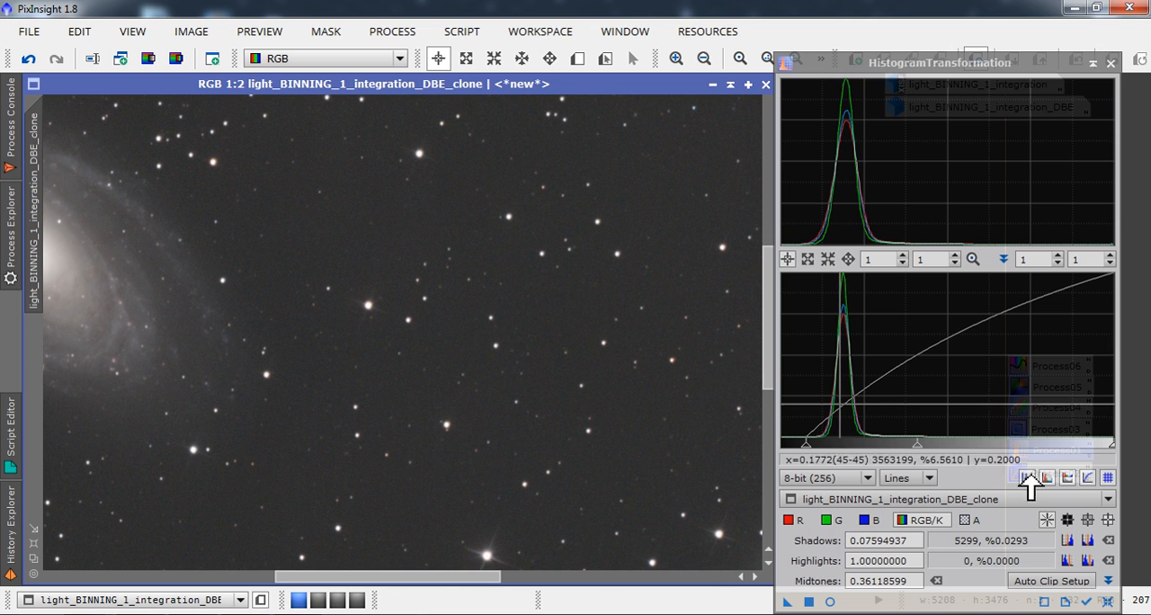
Reset HistogramTransformation and set the RGB/K midtones to 0.47680412 and the shadows to 0.02278481.
{"action": "left_click", "coordinate": [1106, 599]}
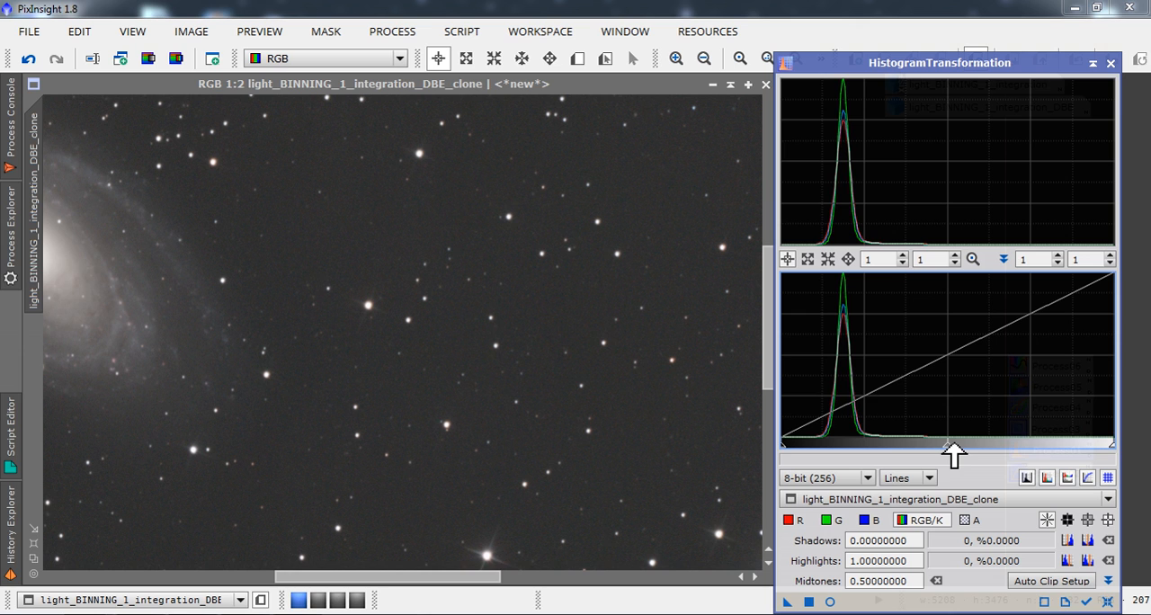
{"action": "left_click_drag", "start_coordinate": [954, 456], "coordinate": [948, 460]}
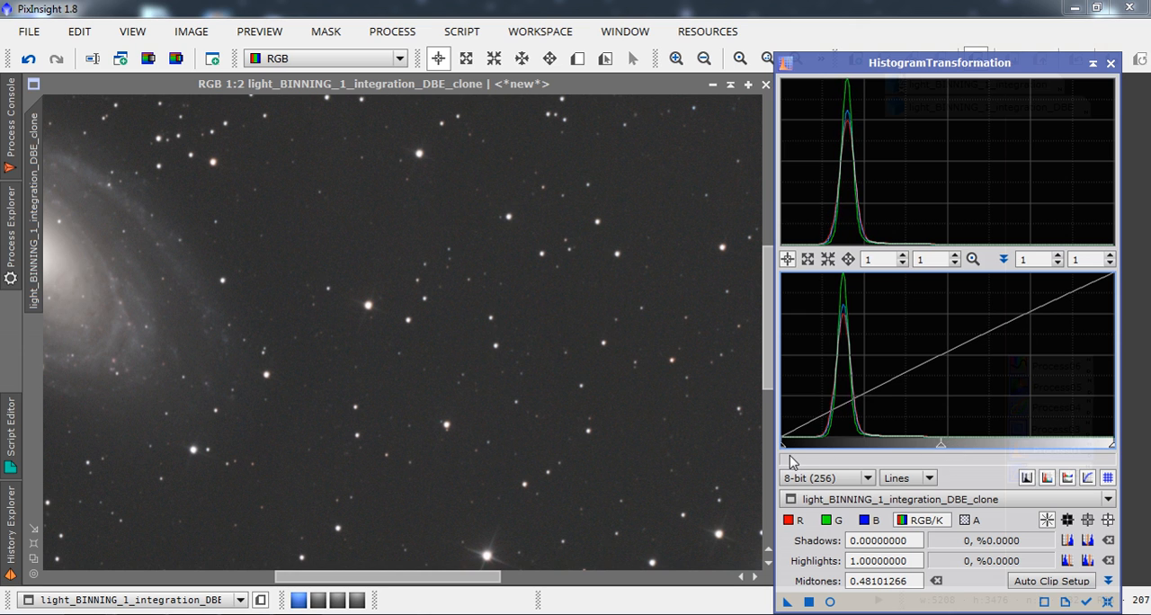
{"action": "left_click_drag", "start_coordinate": [789, 448], "coordinate": [791, 449]}
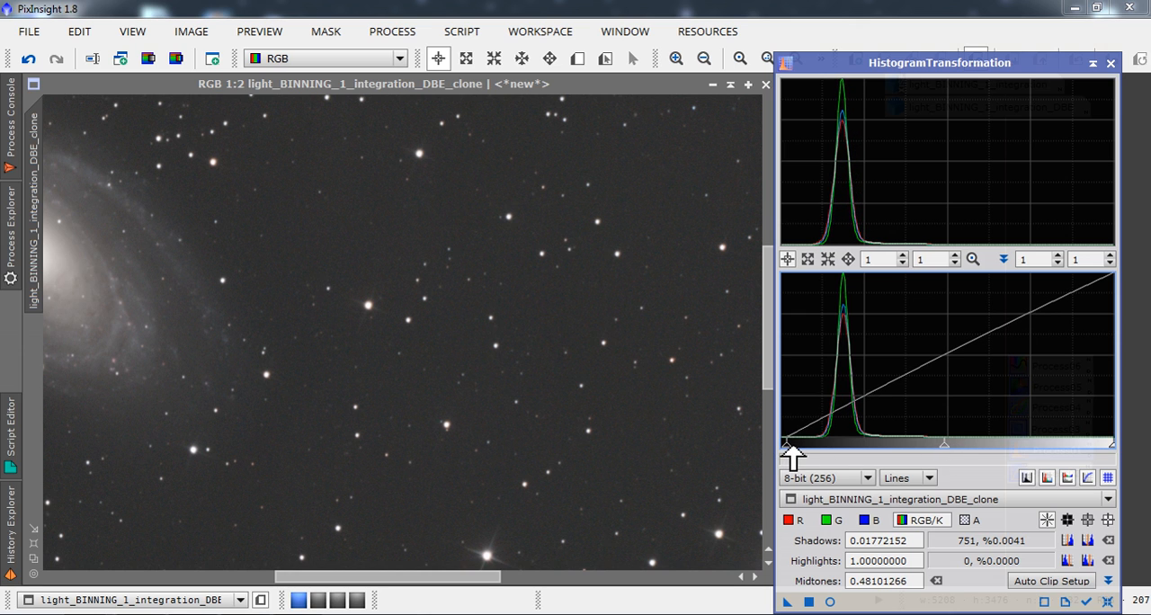
{"action": "left_click_drag", "start_coordinate": [944, 450], "coordinate": [949, 447]}
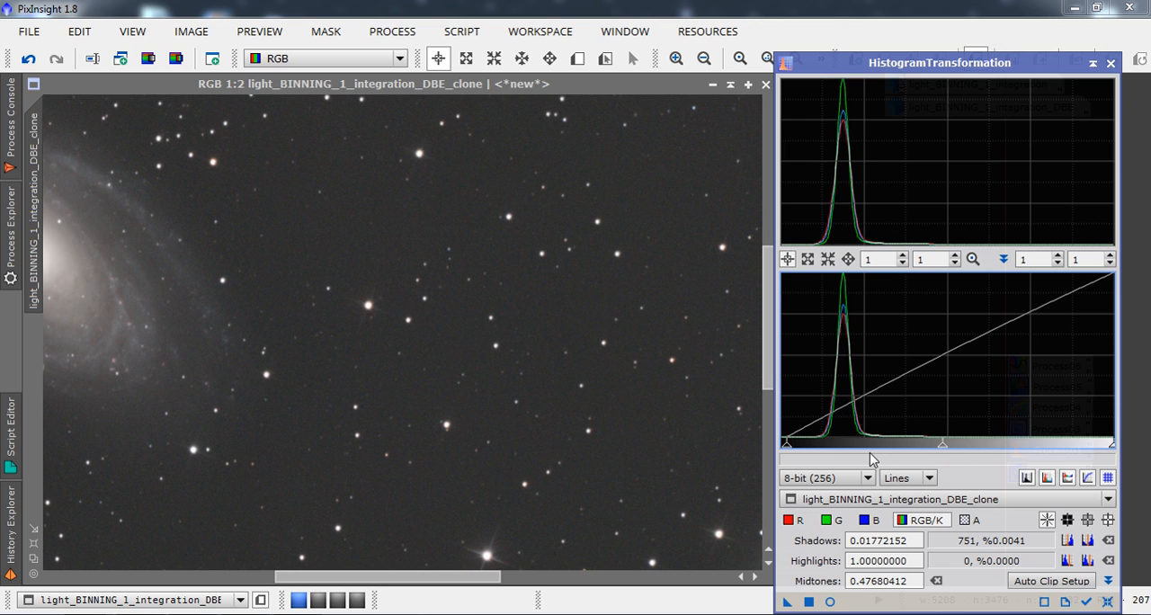
{"action": "left_click_drag", "start_coordinate": [790, 446], "coordinate": [791, 446]}
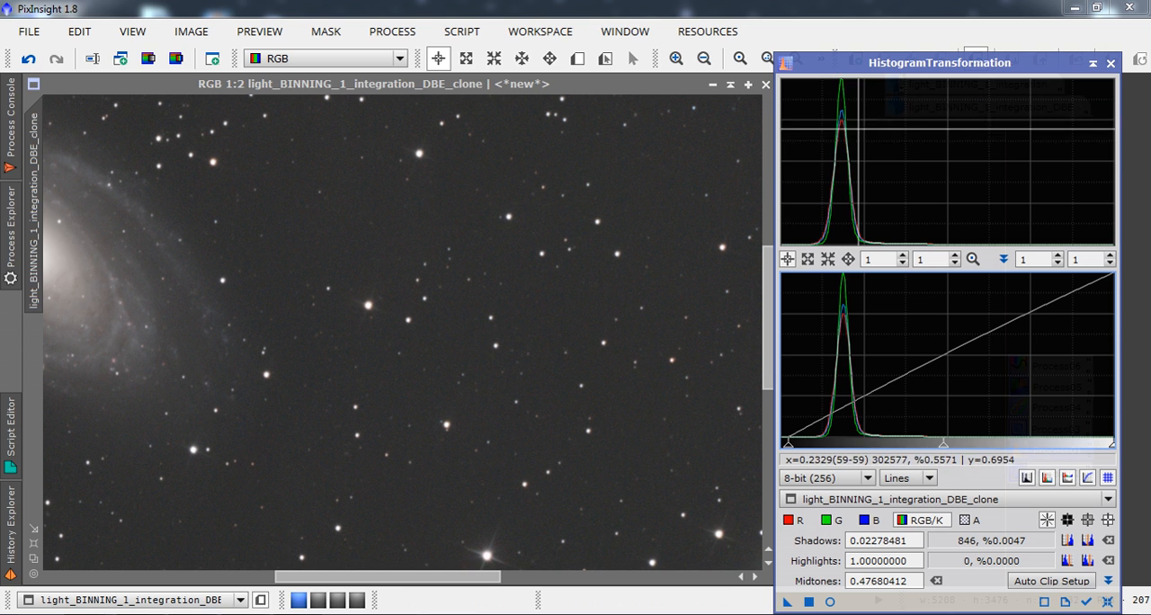
Adjust the blue channel of the histogram with midtones of 0.49113924 and shadows of 0.00759494.
{"action": "left_click", "coordinate": [868, 520]}
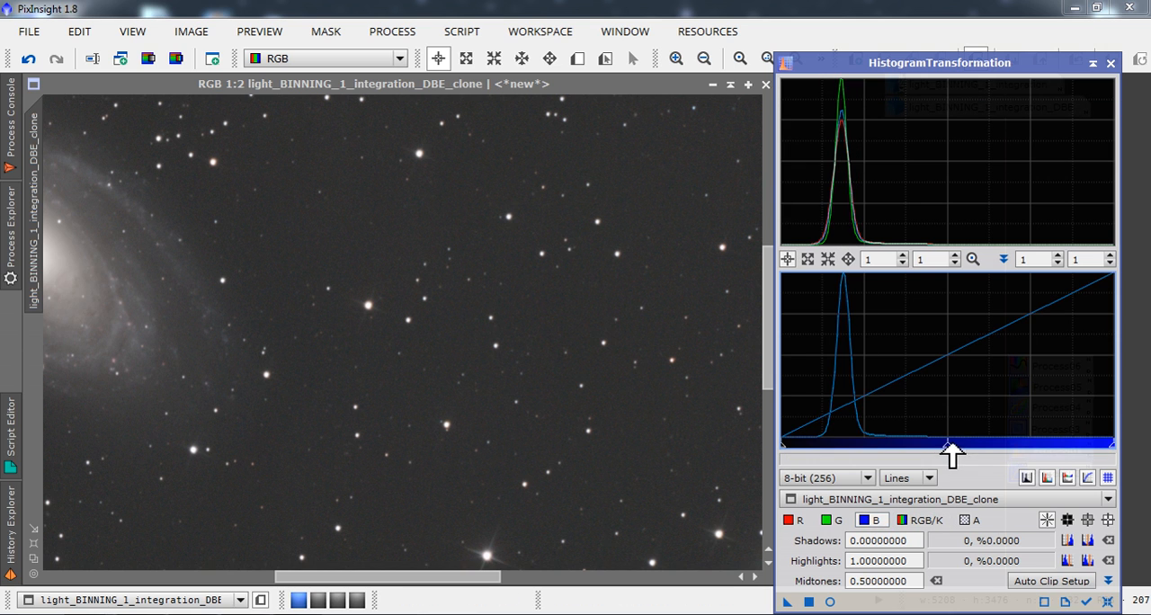
{"action": "left_click_drag", "start_coordinate": [955, 446], "coordinate": [949, 452]}
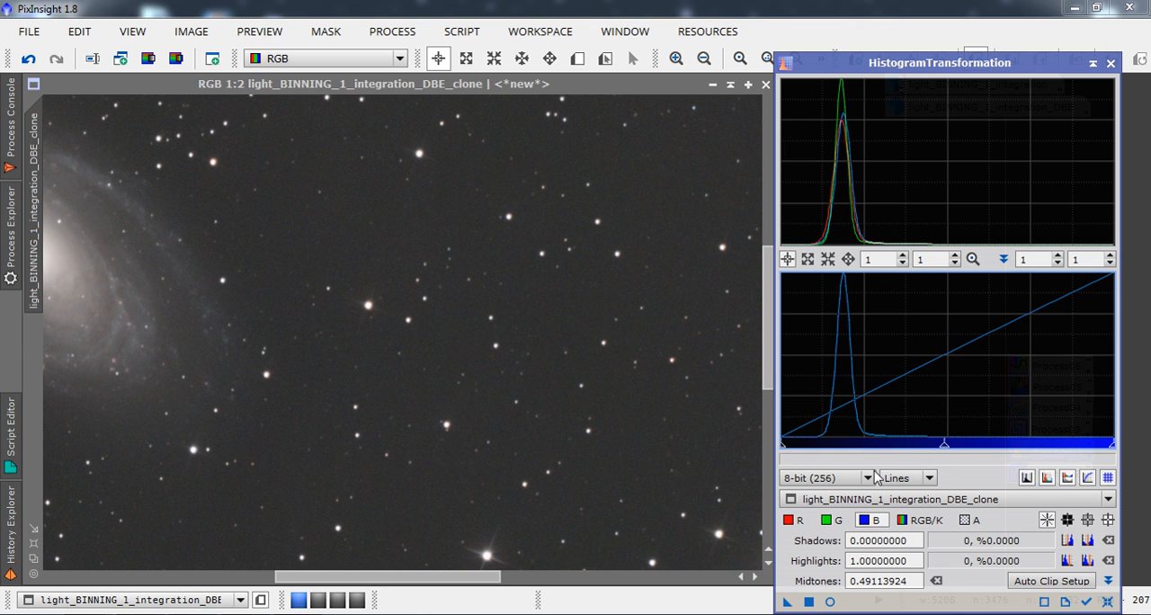
{"action": "left_click_drag", "start_coordinate": [787, 446], "coordinate": [789, 447]}
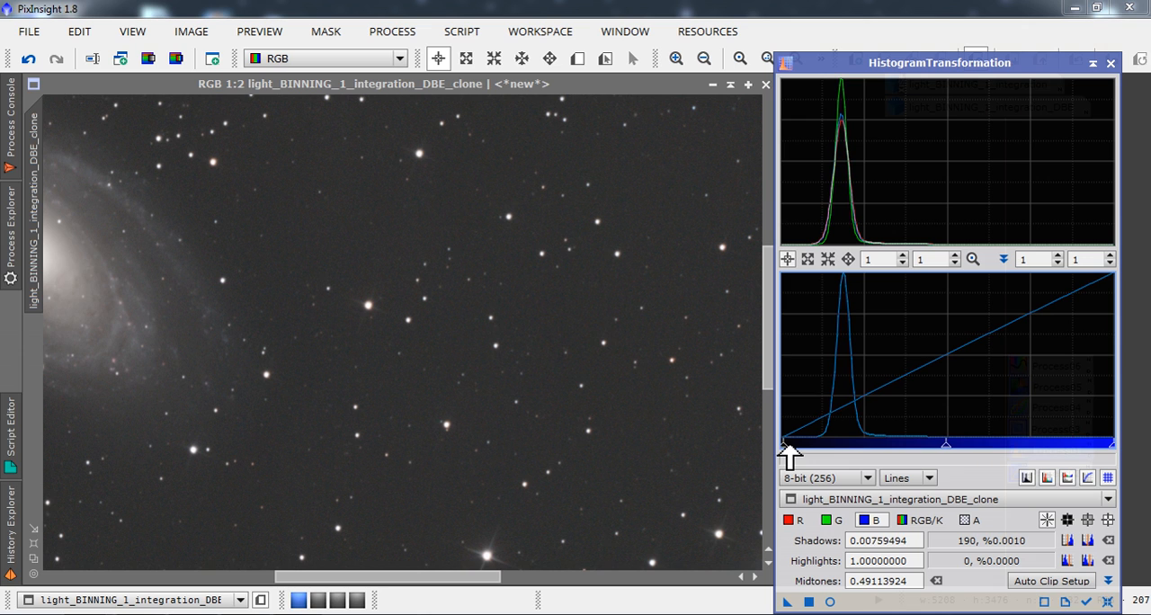
Examine the channel peaks in the histogram, apply the blue-channel adjustment to the clone, and compare before and after by undoing and redoing.
{"action": "left_click", "coordinate": [808, 259]}
{"action": "left_click", "coordinate": [858, 203]}
{"action": "left_click", "coordinate": [886, 201]}
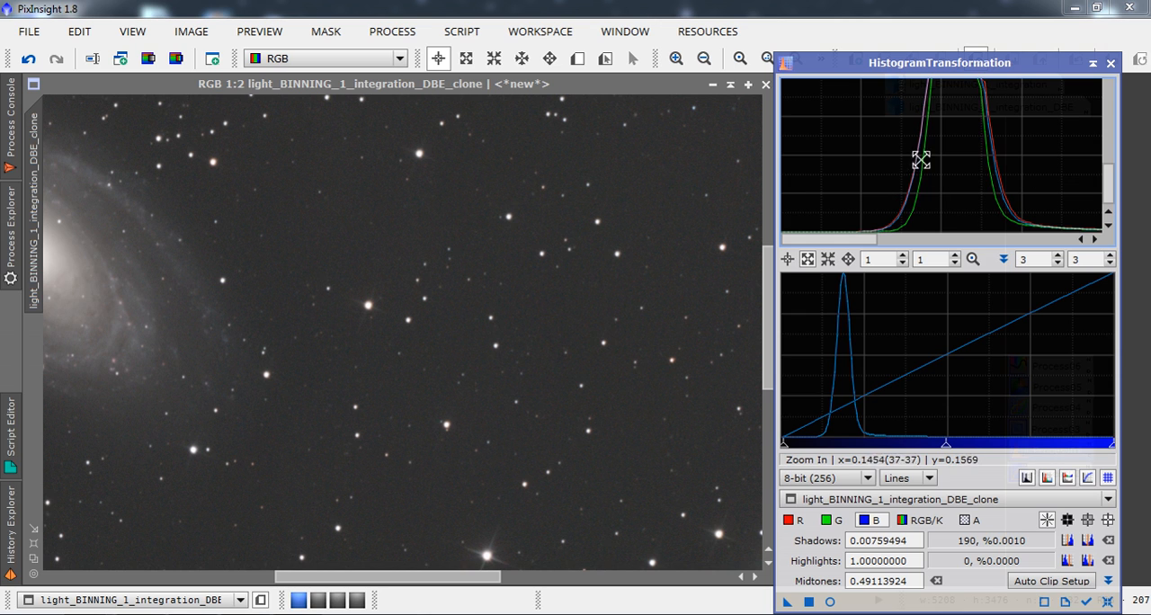
{"action": "left_click_drag", "start_coordinate": [1115, 182], "coordinate": [1144, 201]}
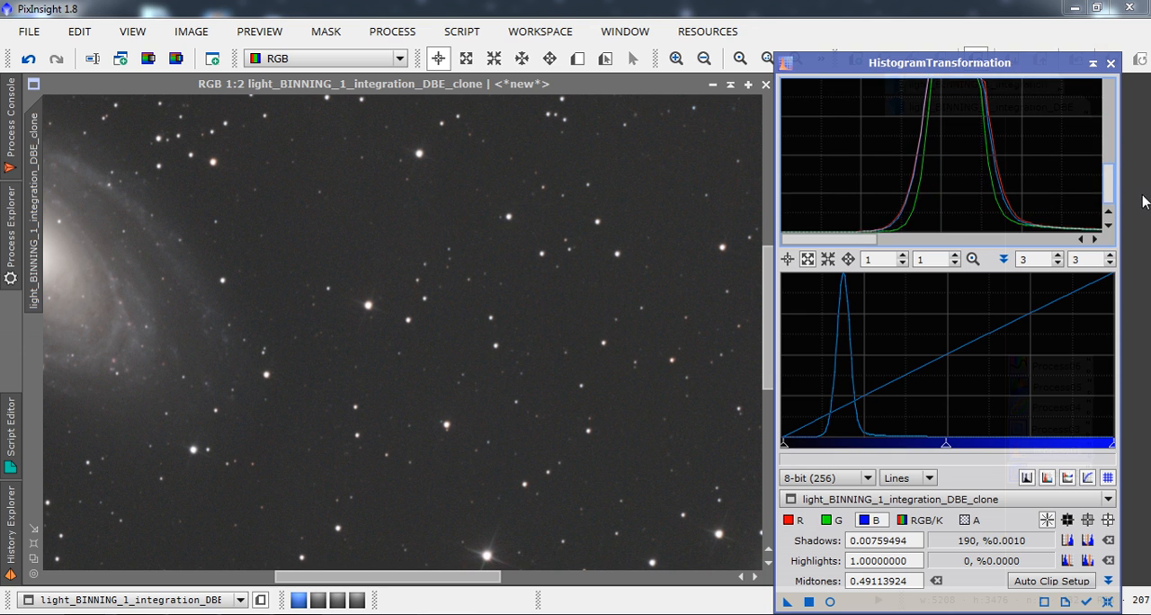
{"action": "left_click", "coordinate": [827, 259]}
{"action": "left_click", "coordinate": [962, 184]}
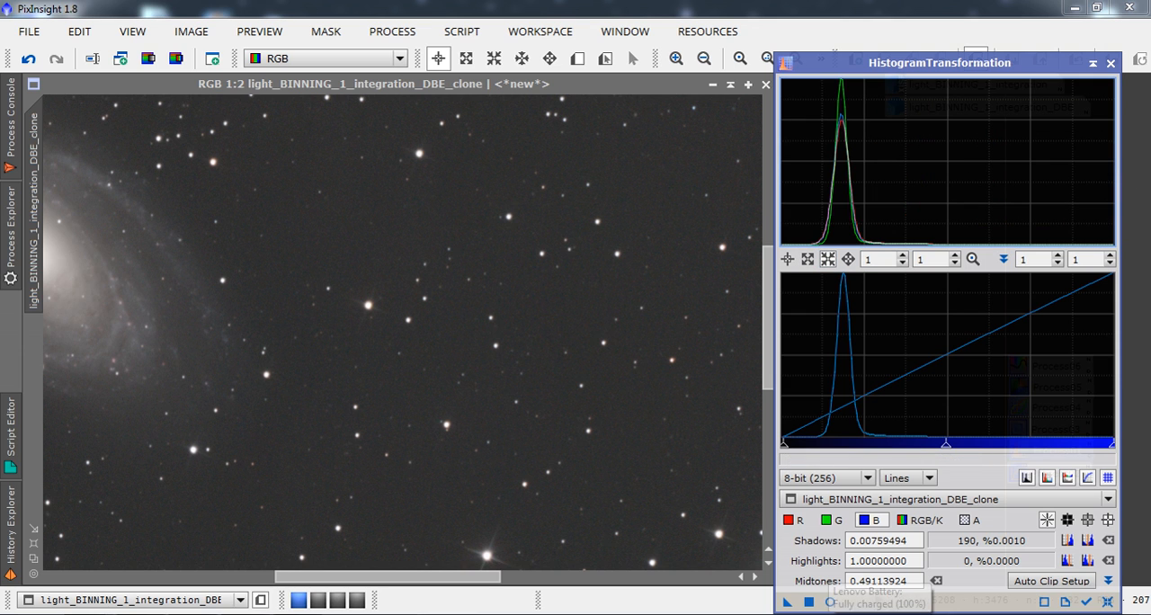
{"action": "left_click", "coordinate": [808, 602]}
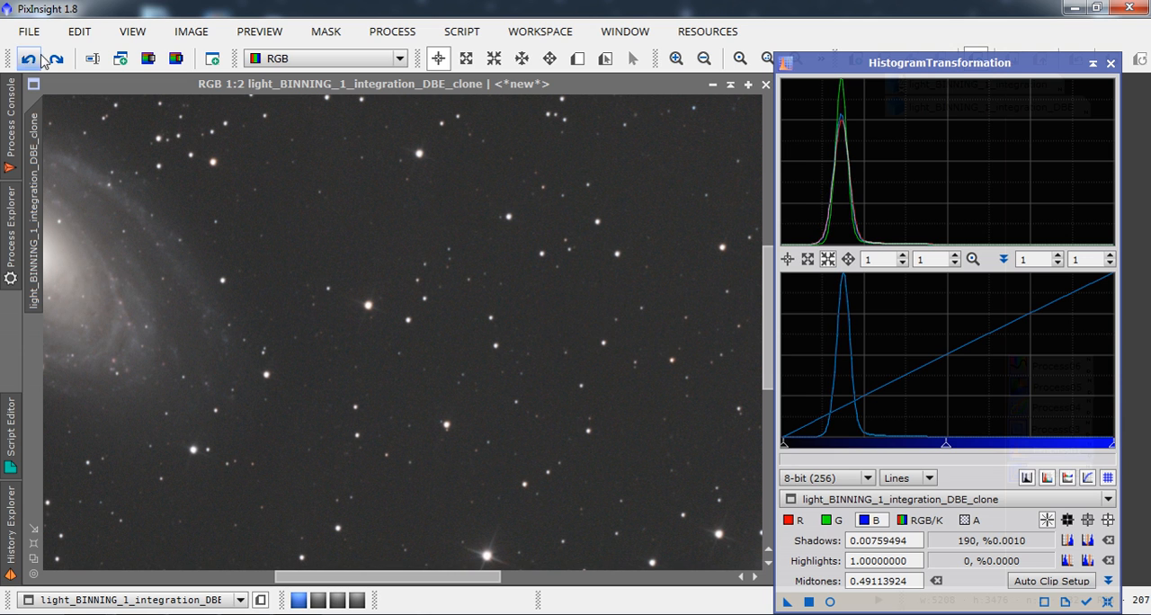
{"action": "left_click", "coordinate": [55, 61]}
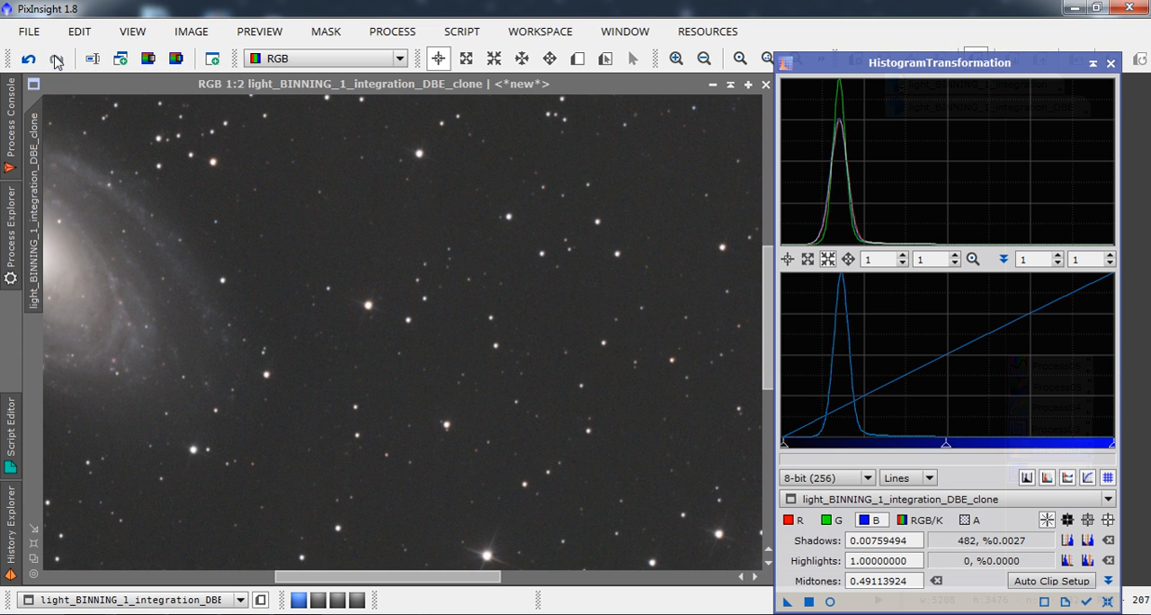
Inspect both galaxies and the background of the clone at 1:2, 1:5 and 1:3, and close HistogramTransformation.
{"action": "left_click_drag", "start_coordinate": [373, 576], "coordinate": [294, 576]}
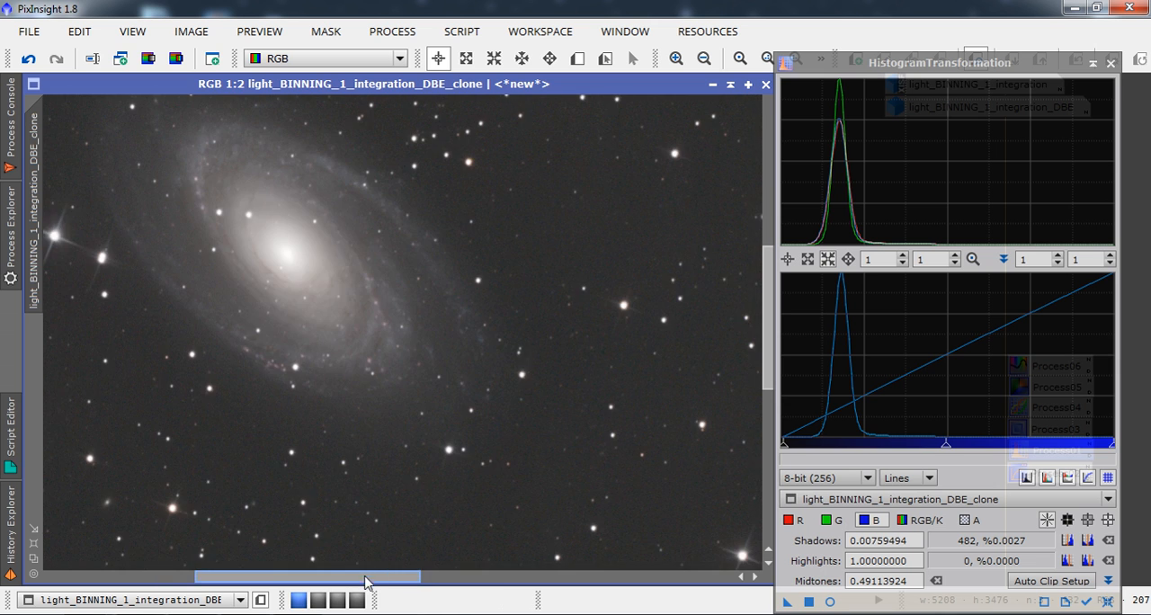
{"action": "left_click_drag", "start_coordinate": [366, 579], "coordinate": [530, 584]}
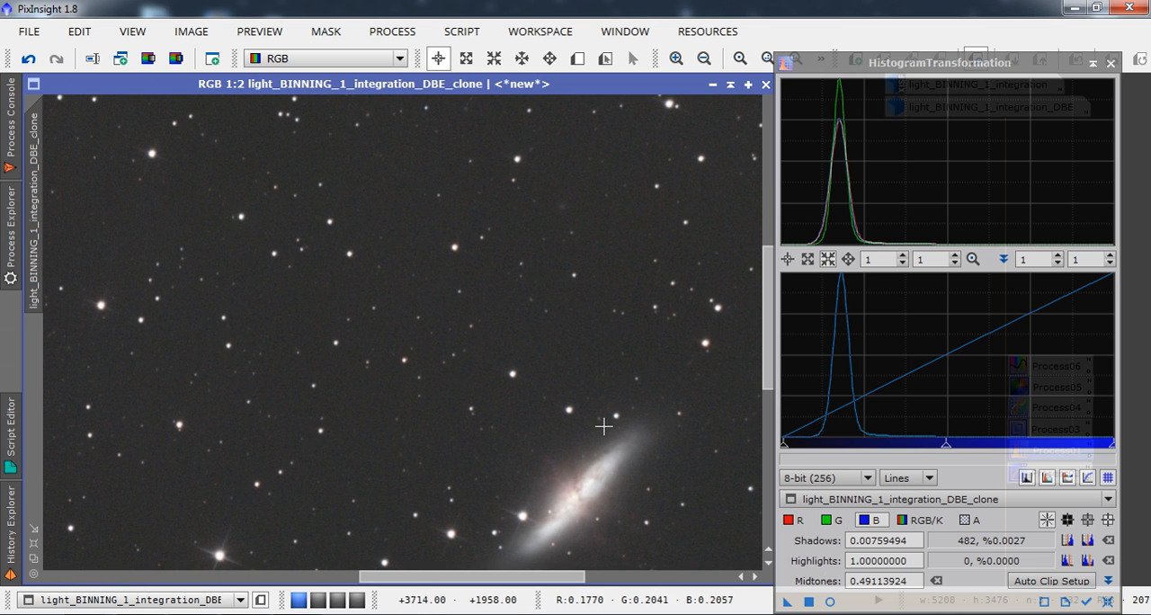
{"action": "left_click_drag", "start_coordinate": [767, 263], "coordinate": [794, 303]}
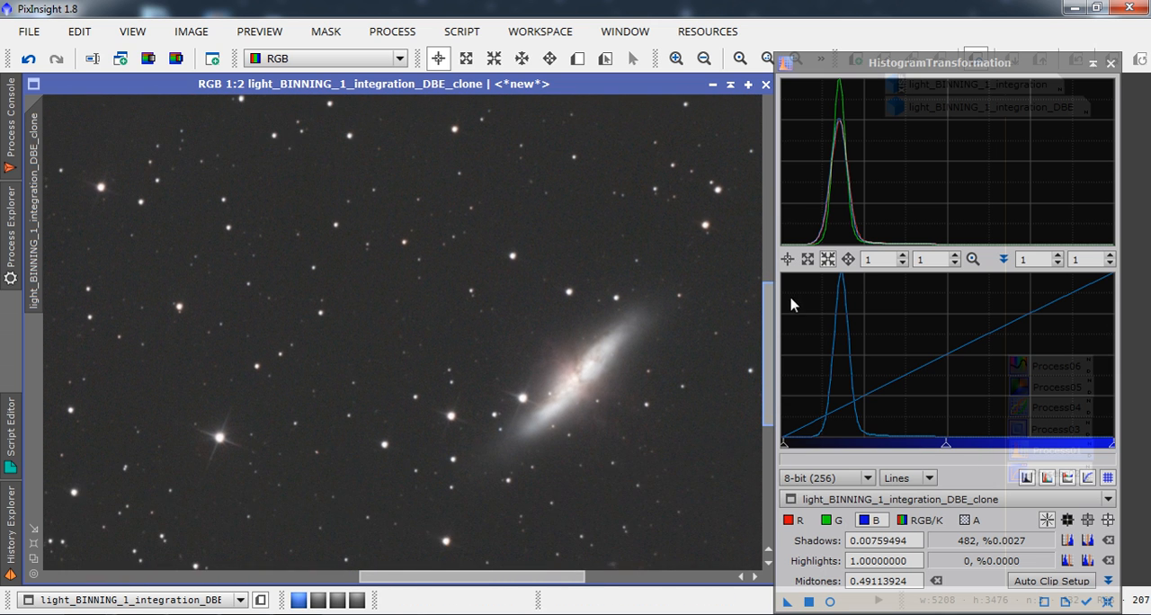
{"action": "left_click", "coordinate": [705, 66]}
{"action": "left_click", "coordinate": [705, 66]}
{"action": "left_click", "coordinate": [706, 65]}
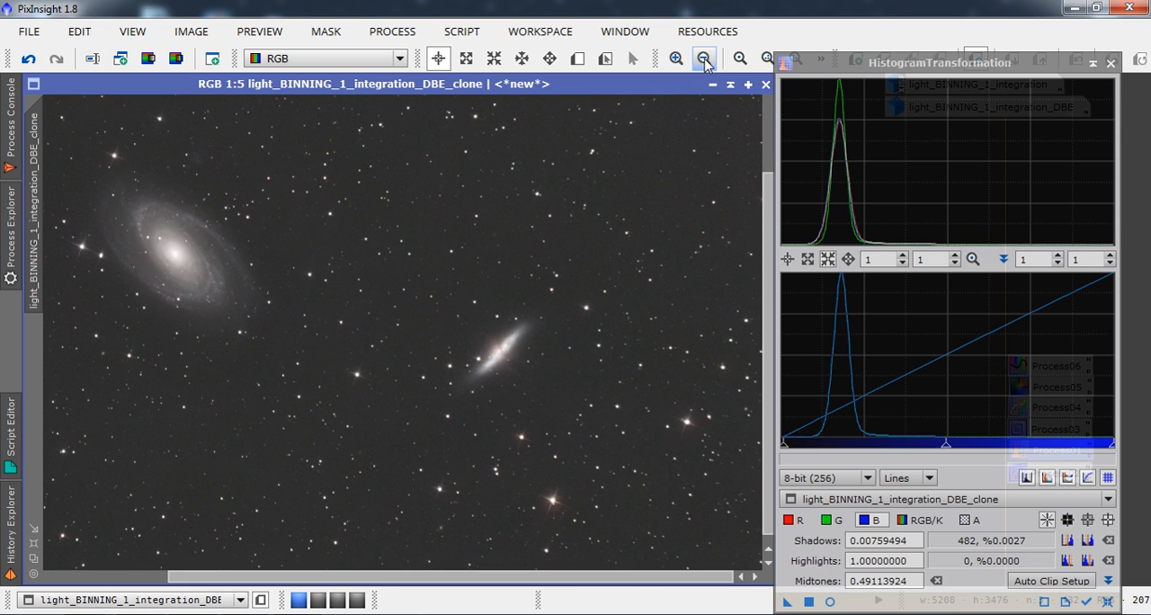
{"action": "scroll", "coordinate": [582, 350], "scroll_direction": "up", "scroll_amount": 2}
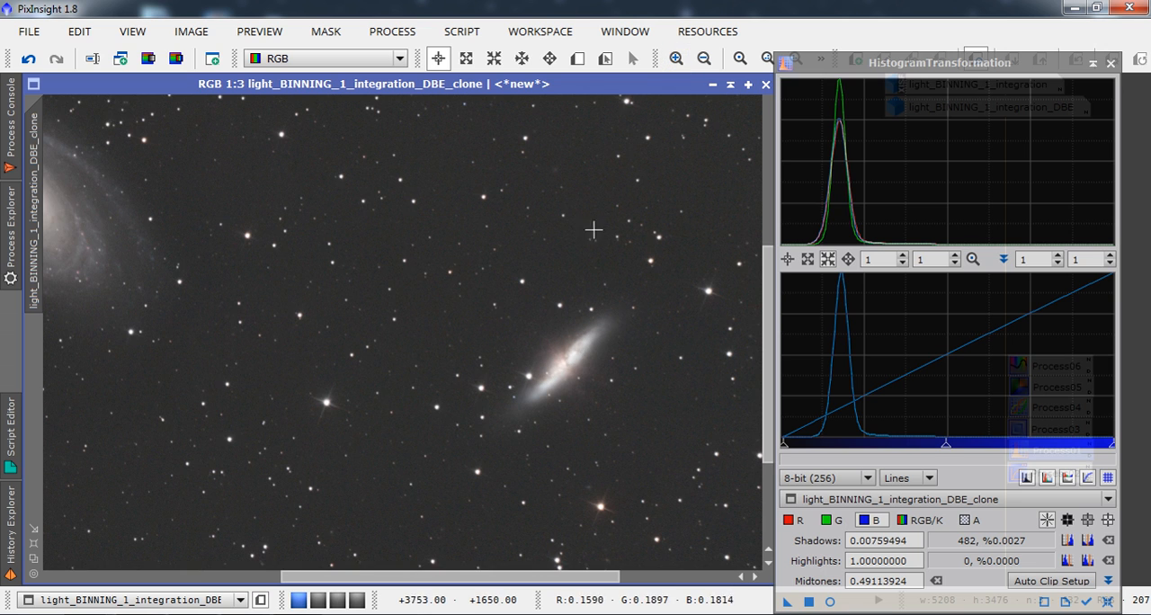
{"action": "left_click", "coordinate": [1111, 64]}
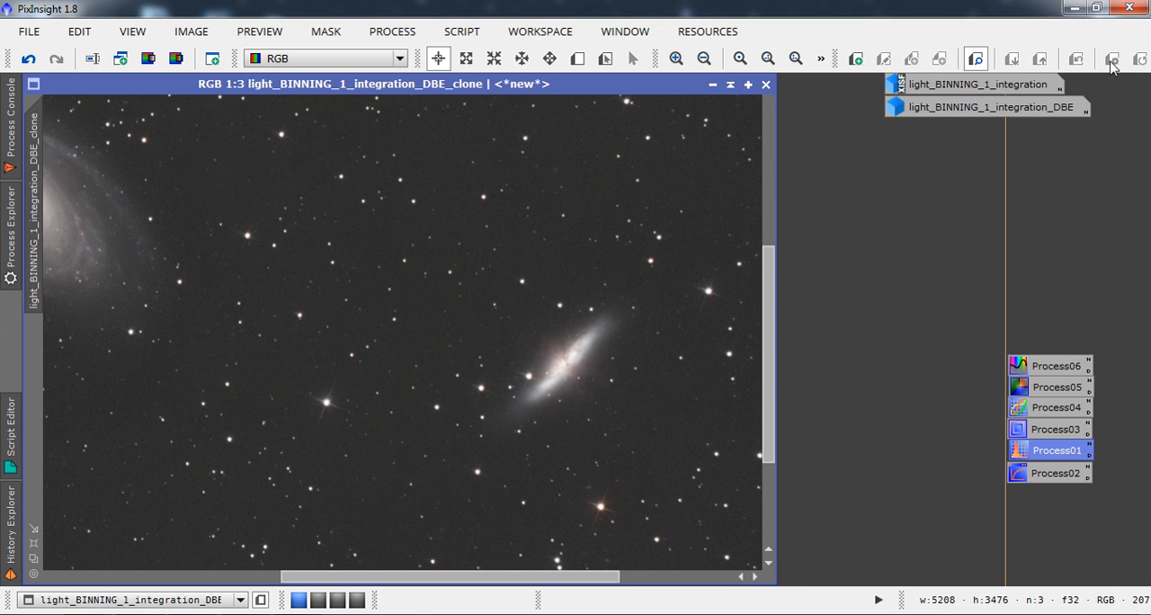
Open HDRMultiscaleTransform from the saved Process03 and define a preview of about 1400 × 1270 px around the large spiral galaxy.
{"action": "left_click", "coordinate": [703, 60]}
{"action": "left_click", "coordinate": [703, 60]}
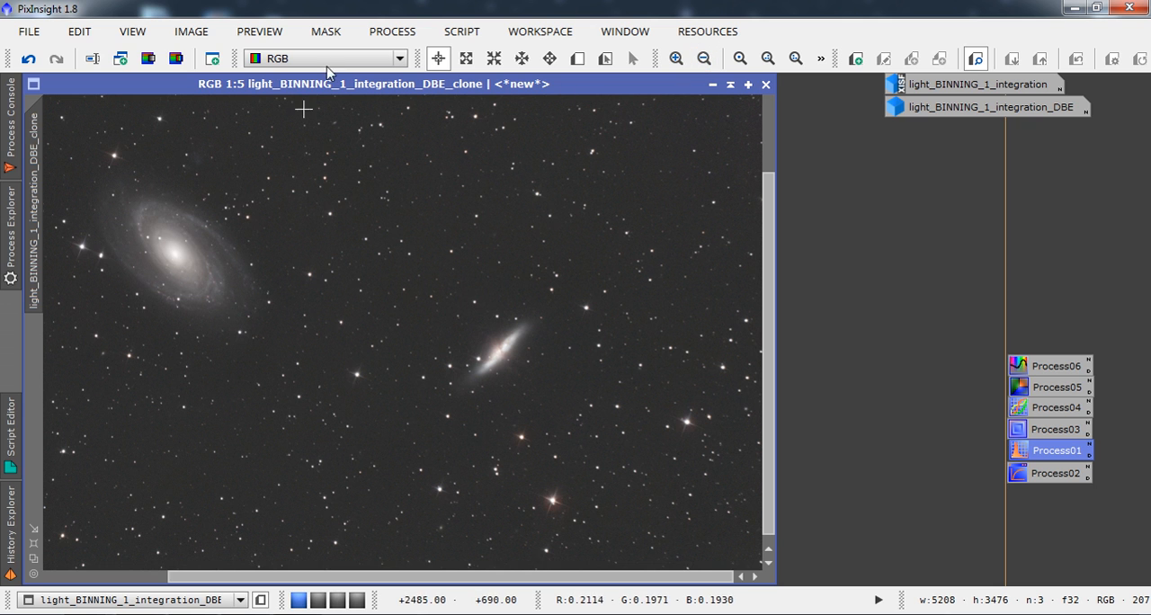
{"action": "left_click", "coordinate": [703, 60]}
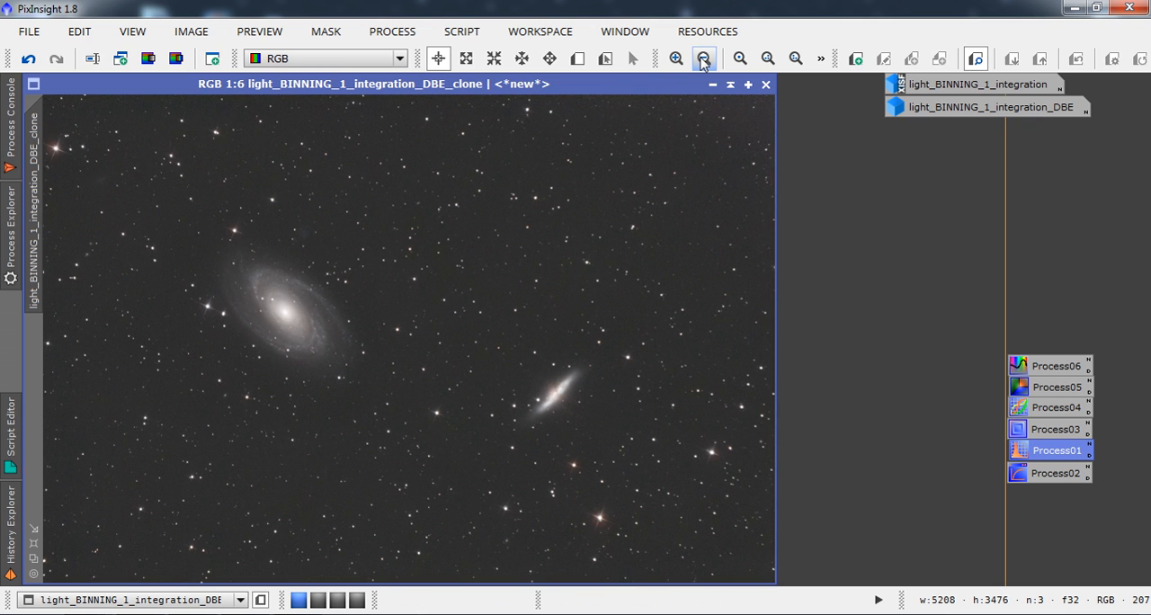
{"action": "left_click", "coordinate": [676, 59]}
{"action": "left_click", "coordinate": [676, 59]}
{"action": "left_click", "coordinate": [676, 59]}
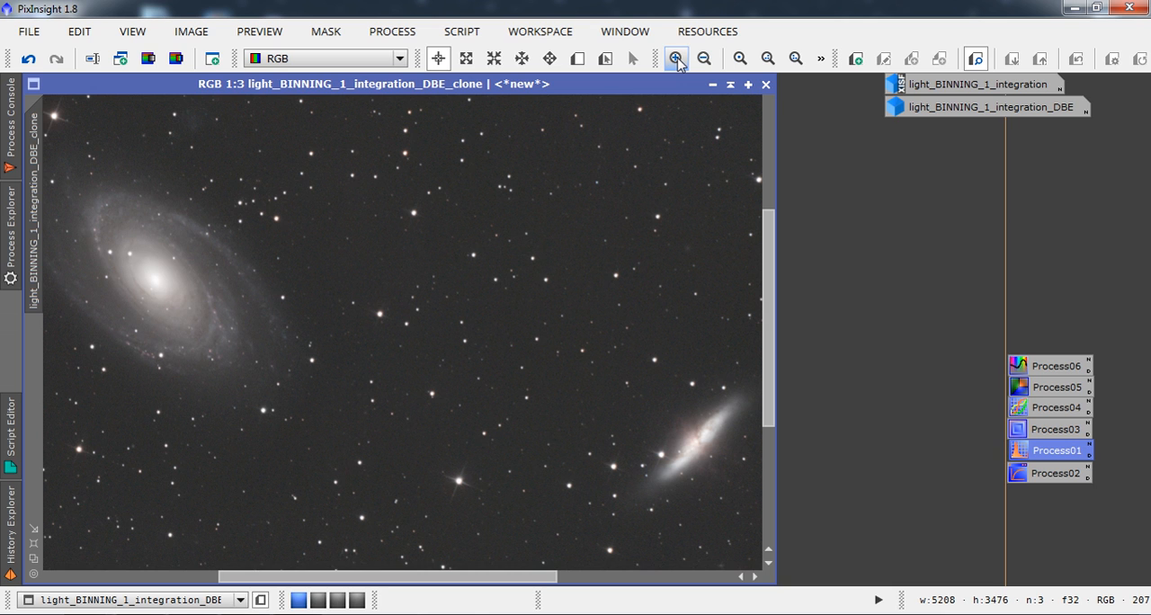
{"action": "double_click", "coordinate": [1031, 431]}
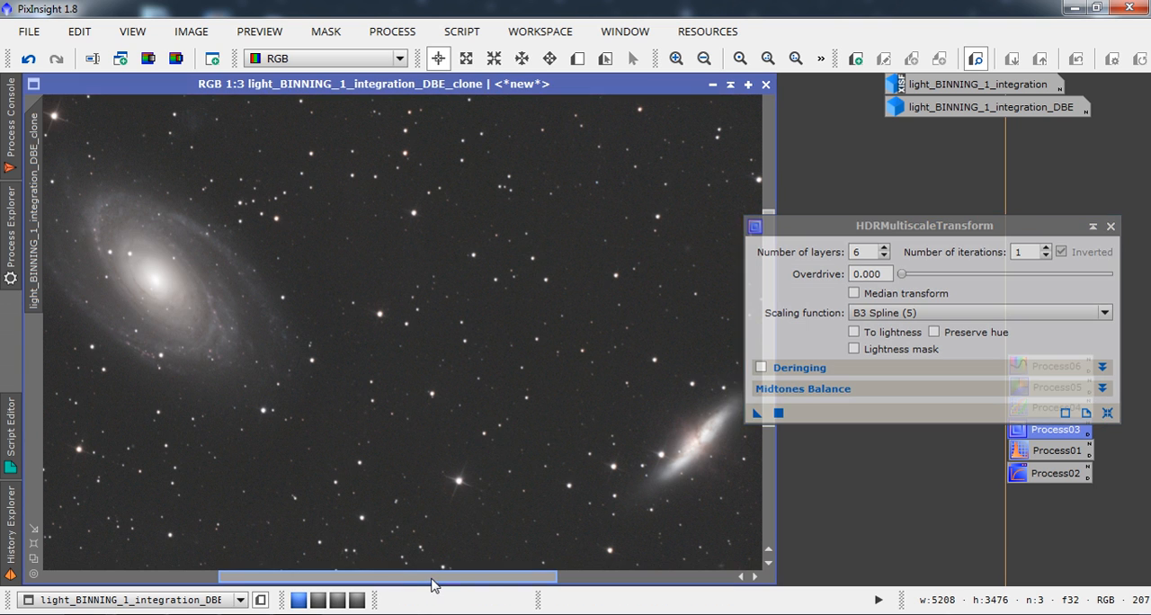
{"action": "left_click_drag", "start_coordinate": [434, 584], "coordinate": [348, 579]}
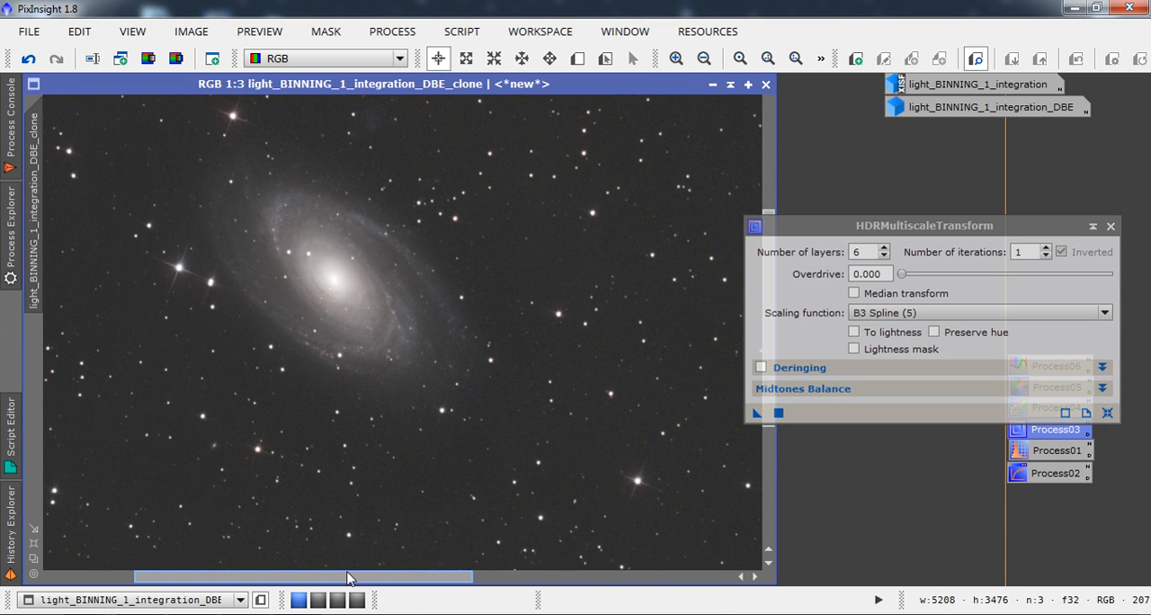
{"action": "key", "text": "alt+n"}
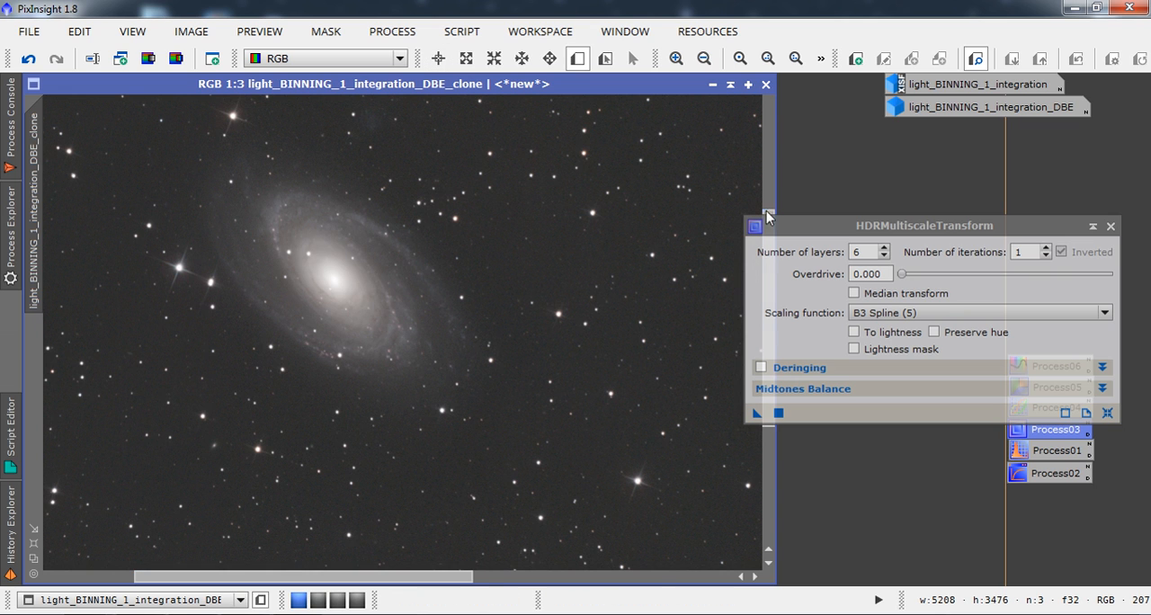
{"action": "left_click_drag", "start_coordinate": [769, 217], "coordinate": [769, 187]}
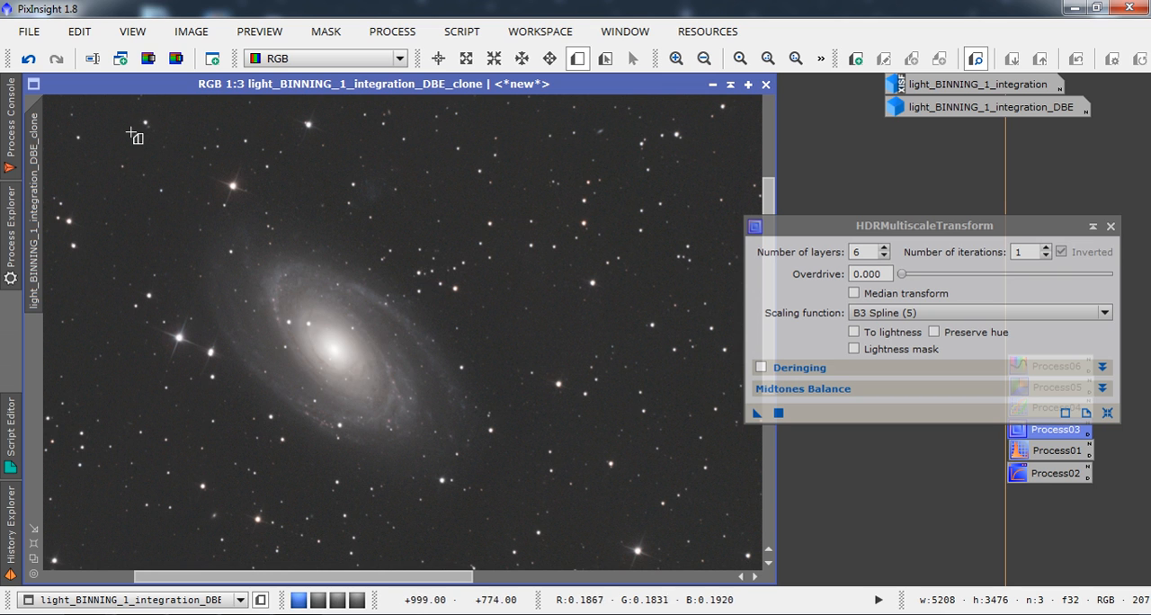
{"action": "left_click_drag", "start_coordinate": [142, 144], "coordinate": [535, 499]}
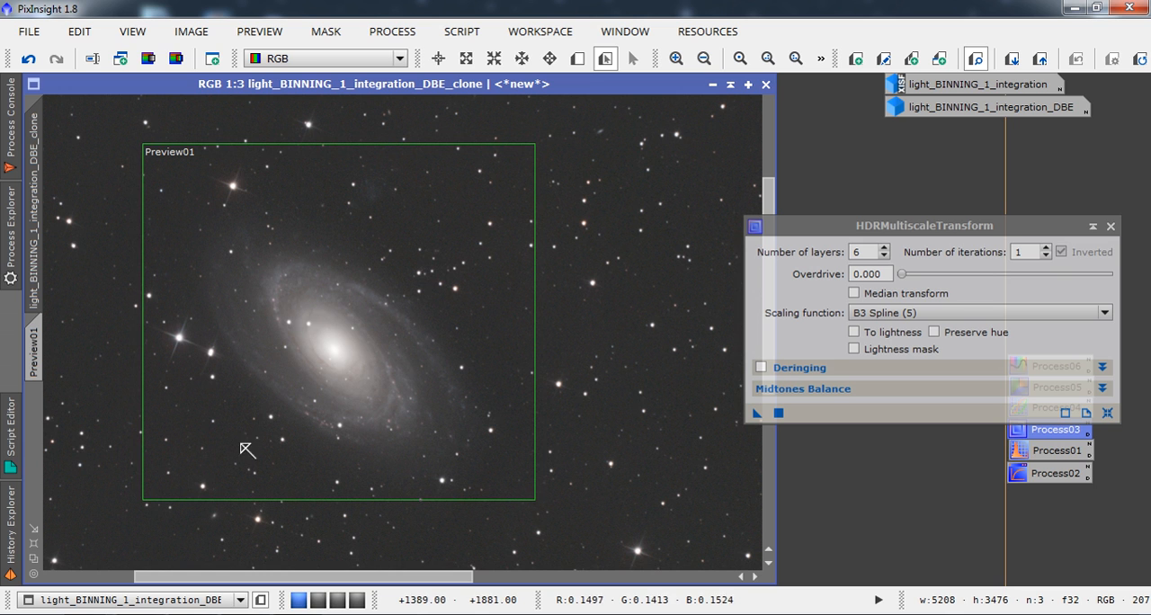
Define a second preview of about 1050 × 920 px around the elongated edge-on galaxy.
{"action": "left_click_drag", "start_coordinate": [357, 566], "coordinate": [514, 566]}
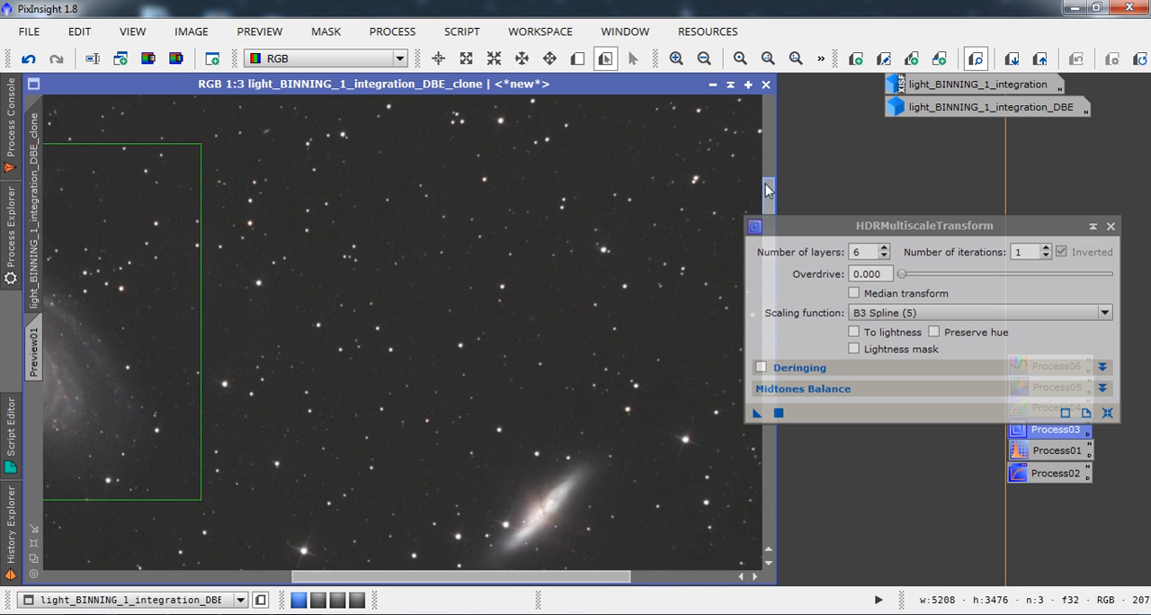
{"action": "left_click_drag", "start_coordinate": [768, 192], "coordinate": [782, 254]}
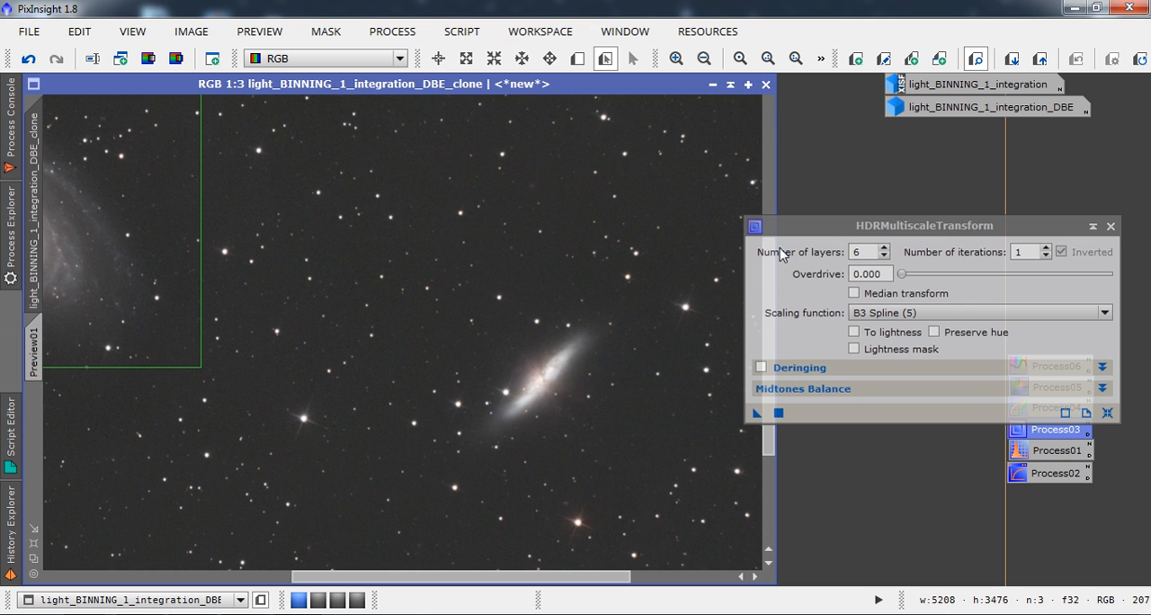
{"action": "key", "text": "alt+n"}
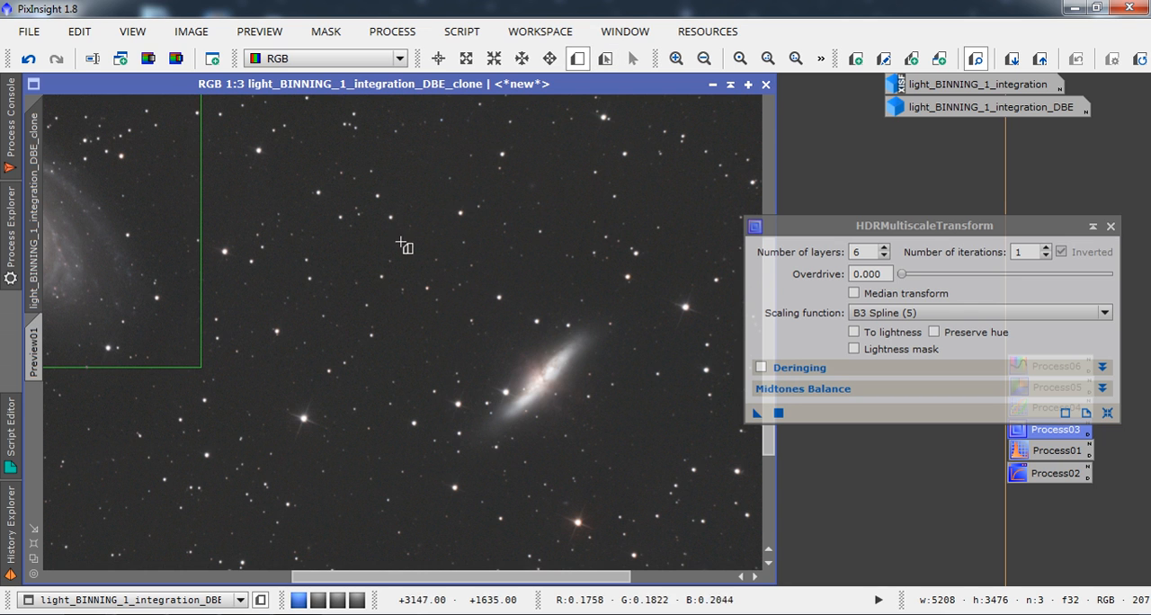
{"action": "left_click_drag", "start_coordinate": [384, 246], "coordinate": [680, 506]}
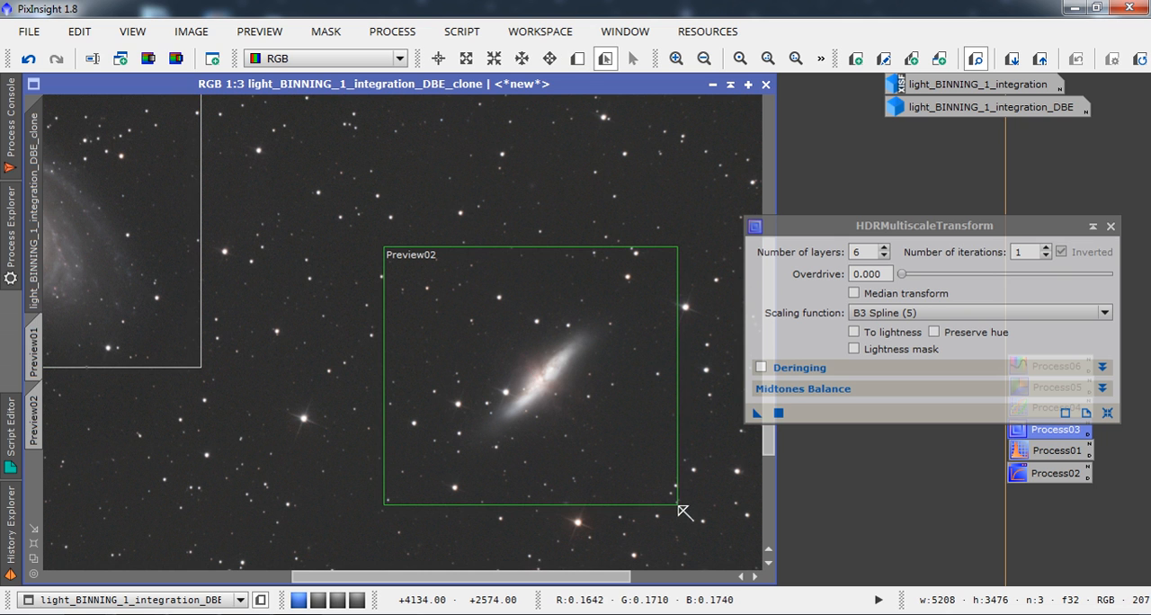
View both previews, display the spiral galaxy's preview at 1:2, and move HDRMultiscaleTransform clear of the image.
{"action": "left_click", "coordinate": [34, 418]}
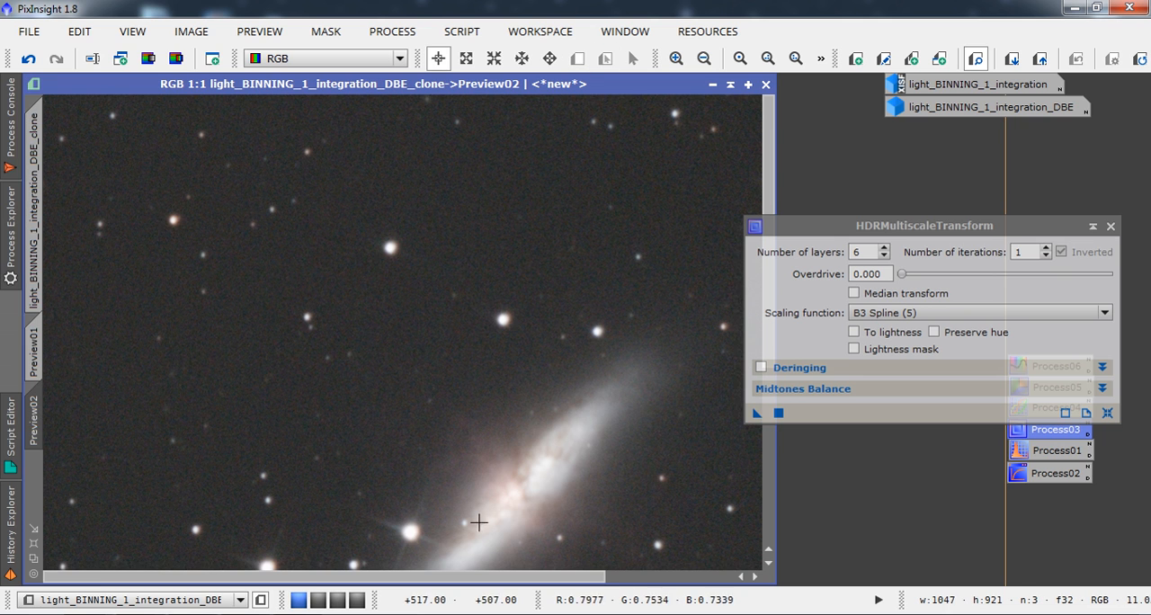
{"action": "left_click", "coordinate": [36, 361]}
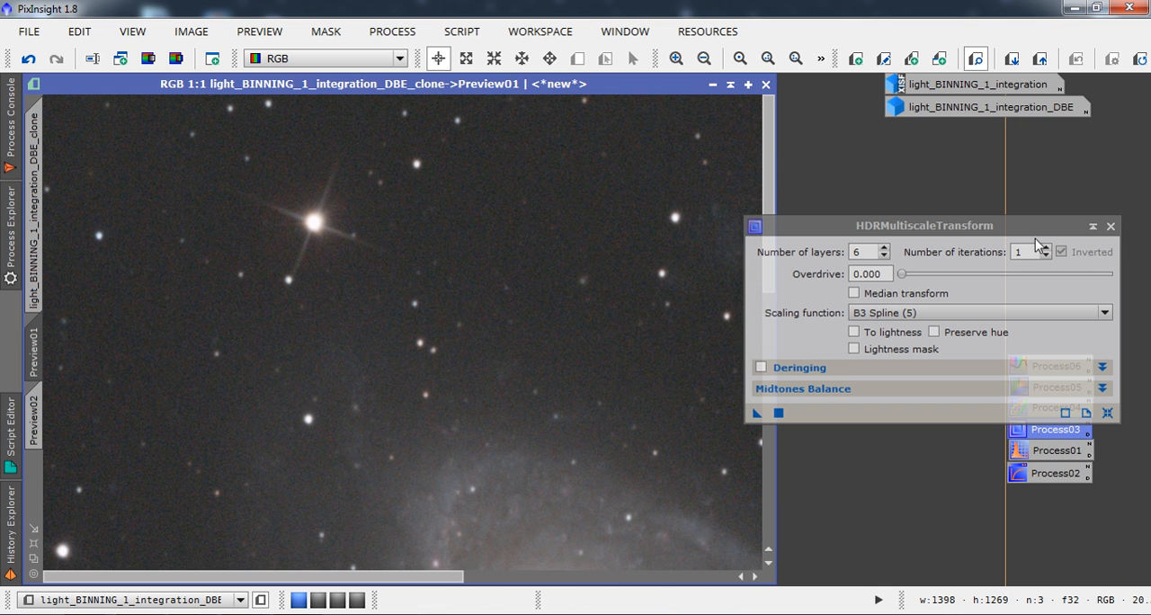
{"action": "left_click_drag", "start_coordinate": [982, 226], "coordinate": [1031, 195]}
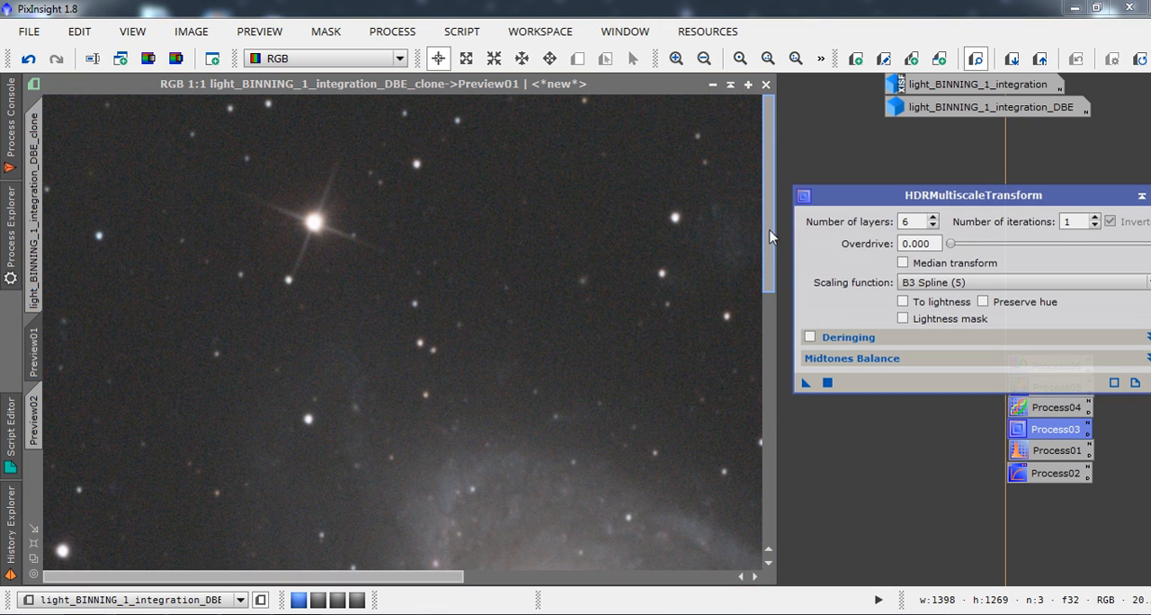
{"action": "left_click_drag", "start_coordinate": [770, 230], "coordinate": [810, 324]}
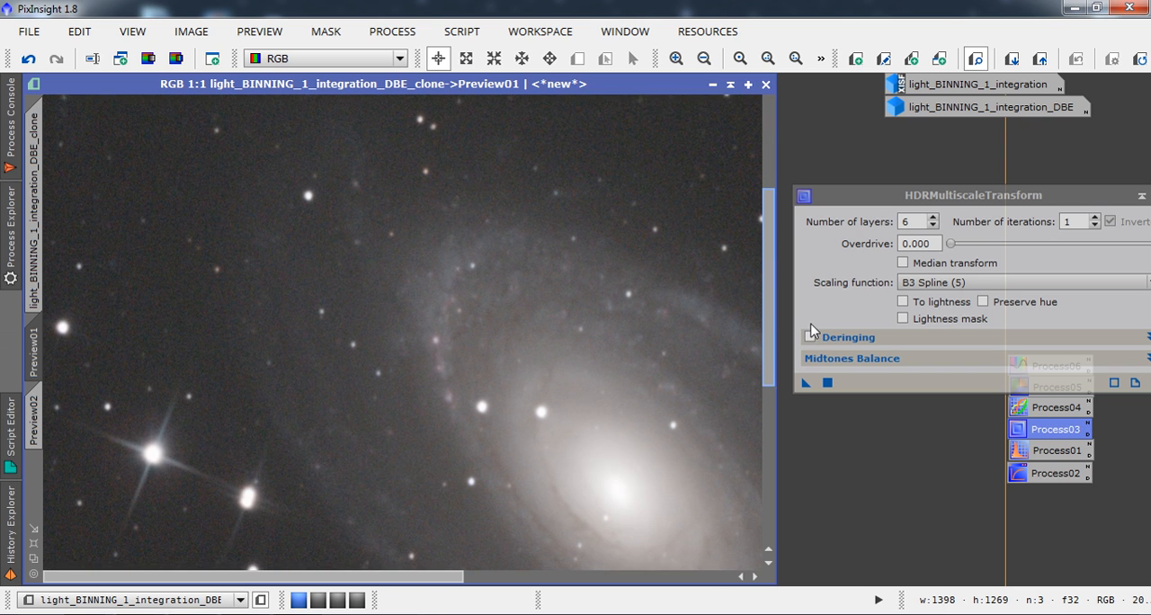
{"action": "left_click", "coordinate": [705, 61]}
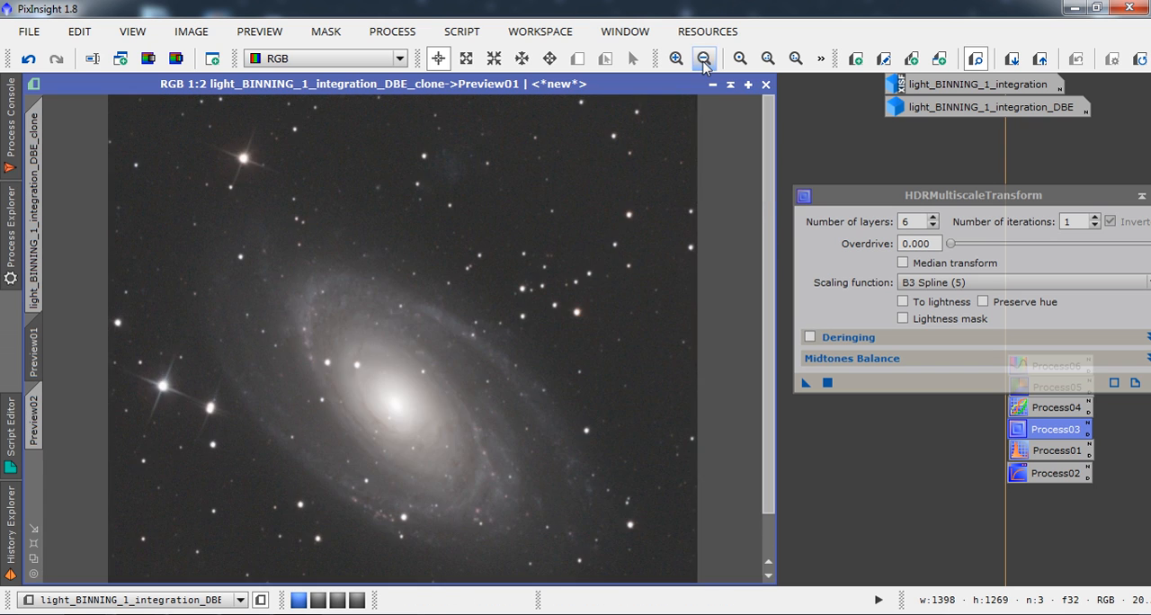
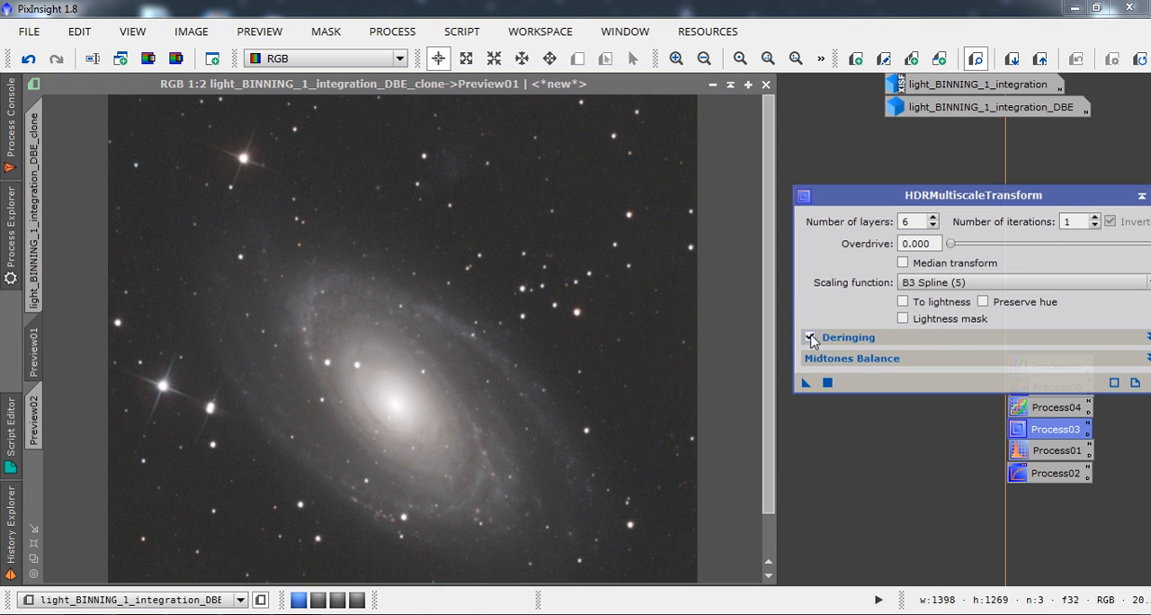
Apply HDRMultiscaleTransform with 6 layers and Deringing enabled to the spiral galaxy's preview and compare it before and after.
{"action": "left_click", "coordinate": [810, 338]}
{"action": "mouse_move", "coordinate": [41, 345]}
{"action": "mouse_move", "coordinate": [43, 249]}
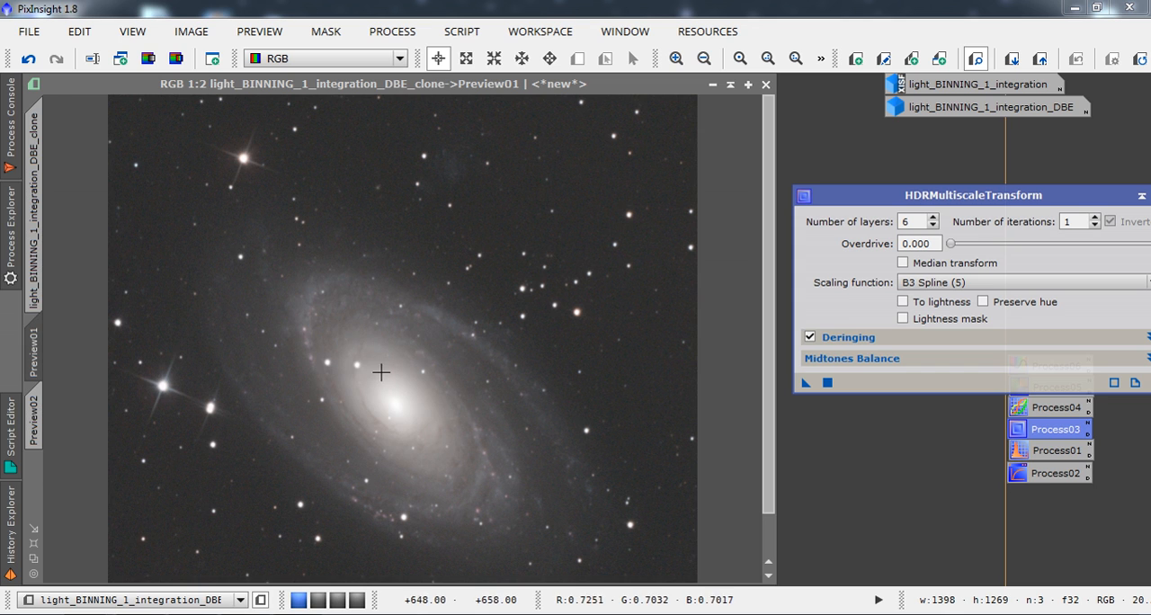
{"action": "left_click", "coordinate": [828, 383]}
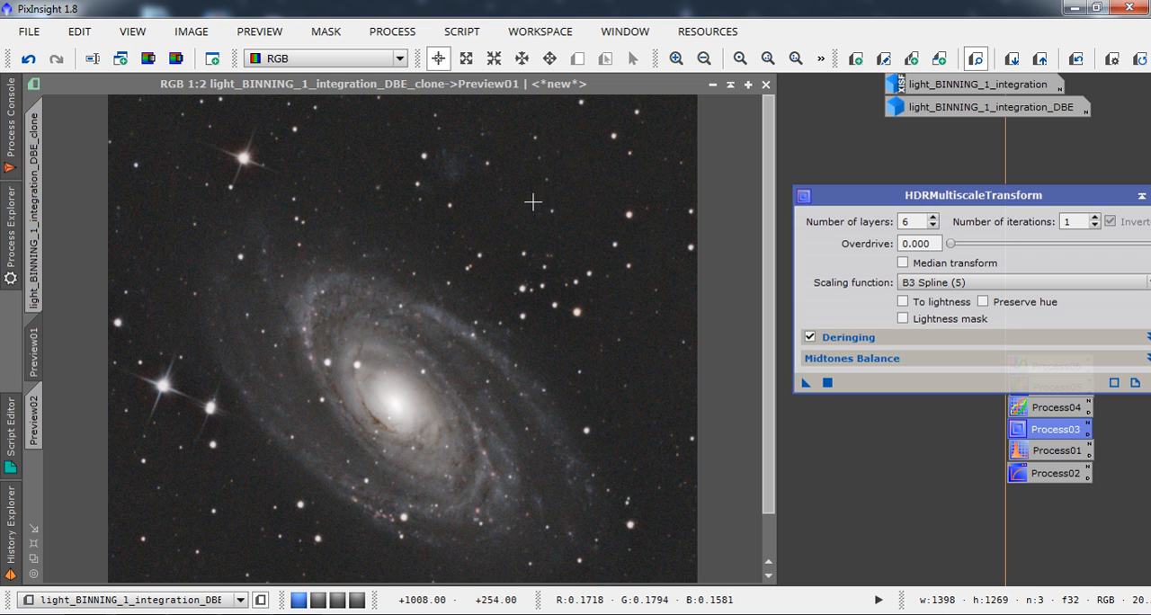
{"action": "left_click", "coordinate": [1075, 61]}
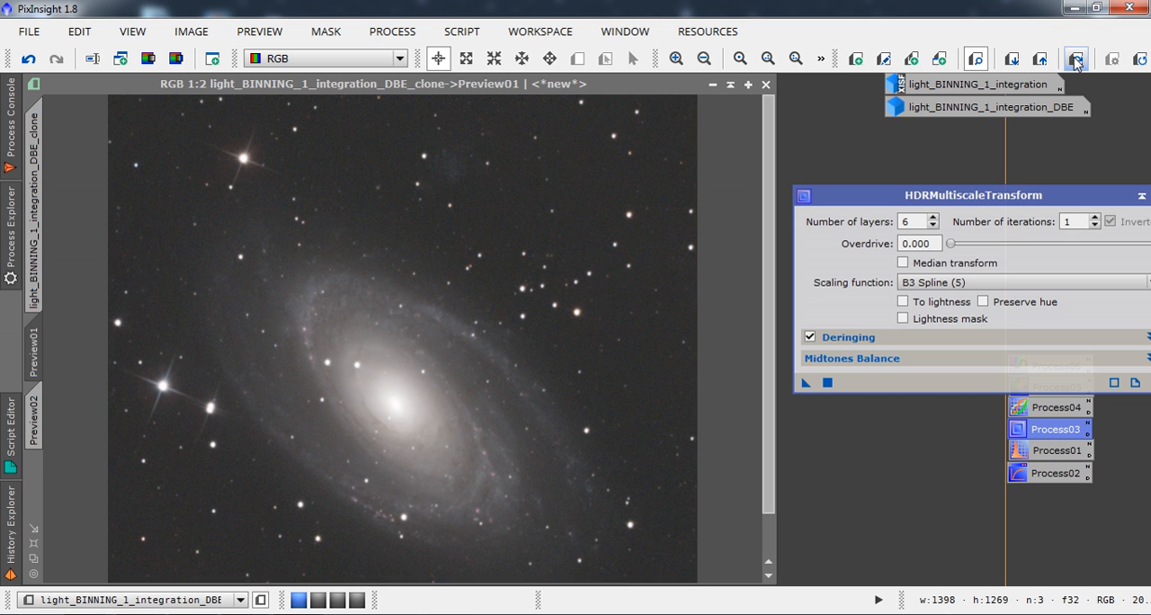
{"action": "left_click", "coordinate": [1075, 61]}
{"action": "left_click", "coordinate": [1075, 61]}
{"action": "left_click", "coordinate": [1075, 62]}
{"action": "left_click", "coordinate": [1076, 61]}
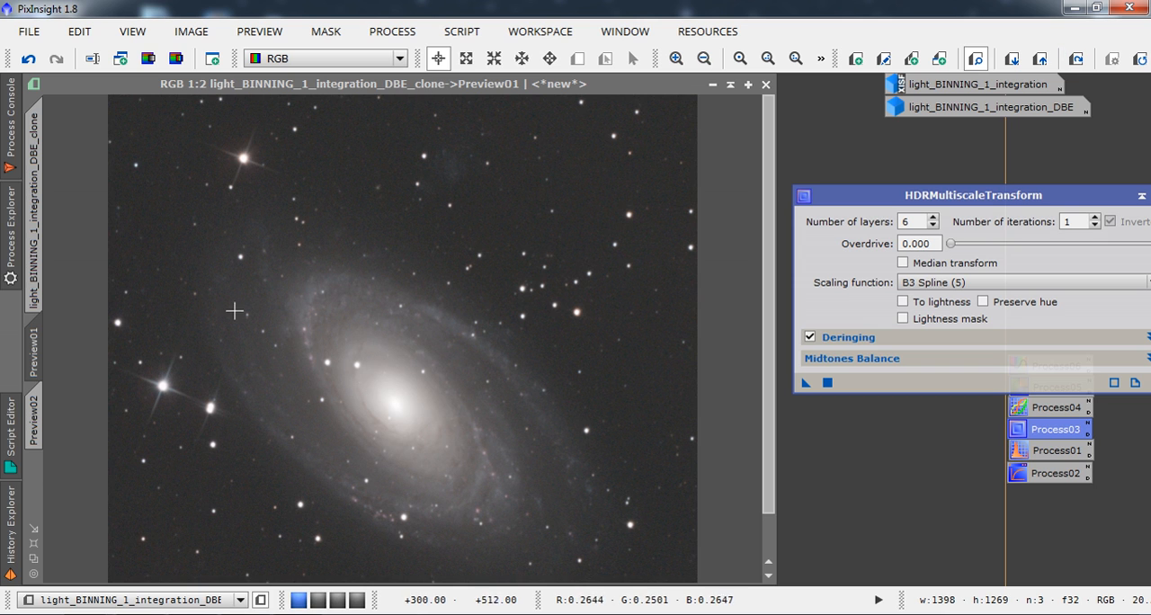
Return to the full clone at 1:6 and extract its lightness (L) component as a separate grayscale image.
{"action": "left_click", "coordinate": [36, 211]}
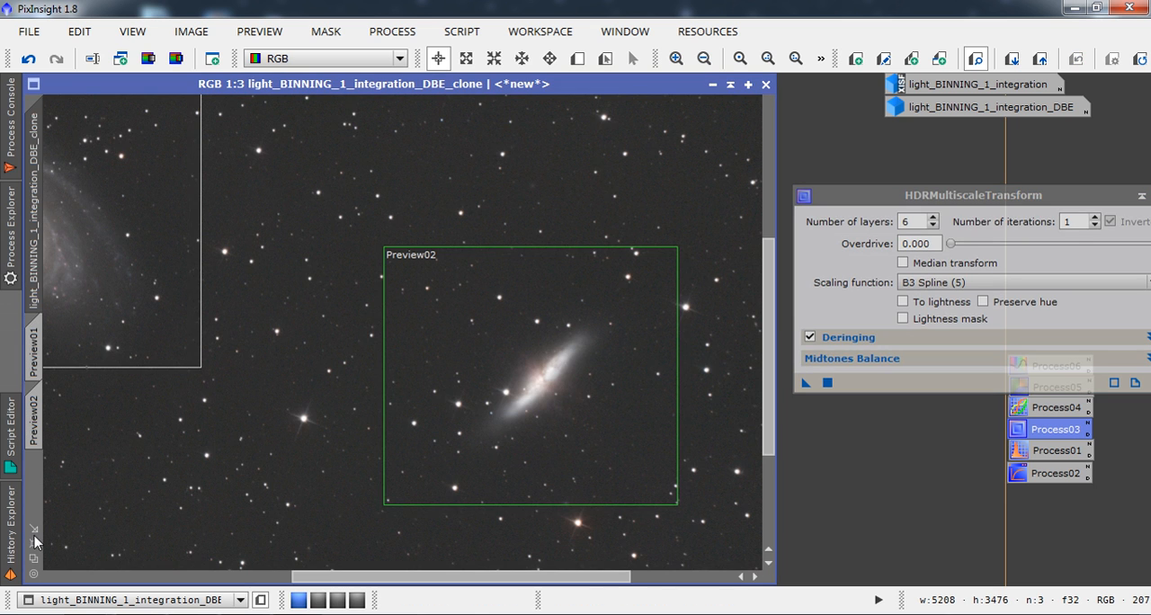
{"action": "scroll", "coordinate": [574, 426], "scroll_direction": "down", "scroll_amount": 3}
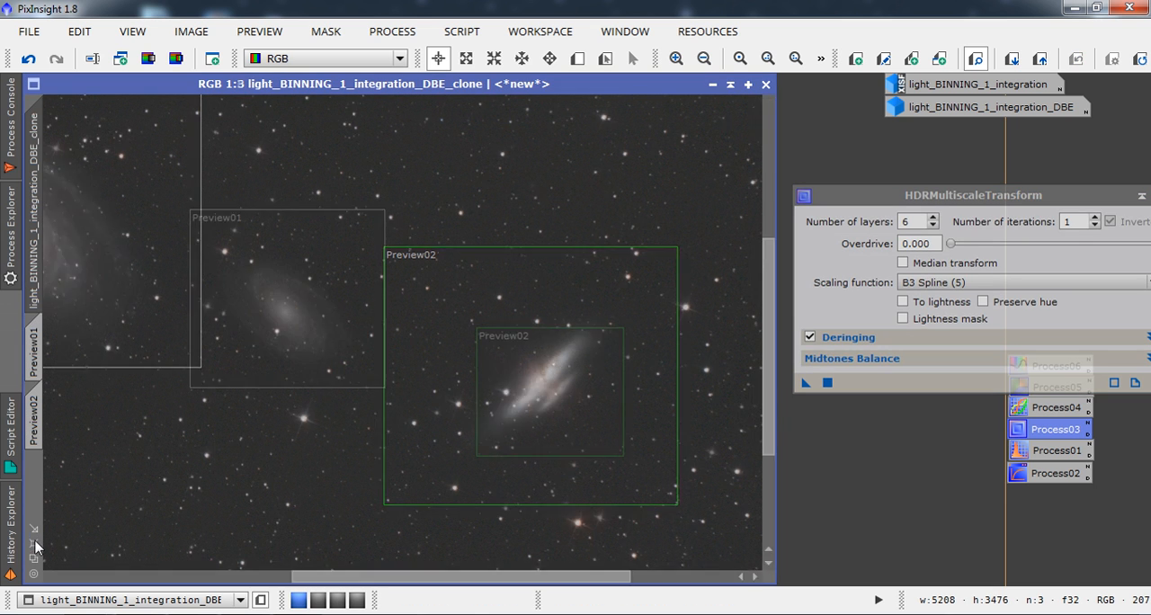
{"action": "left_click", "coordinate": [147, 59]}
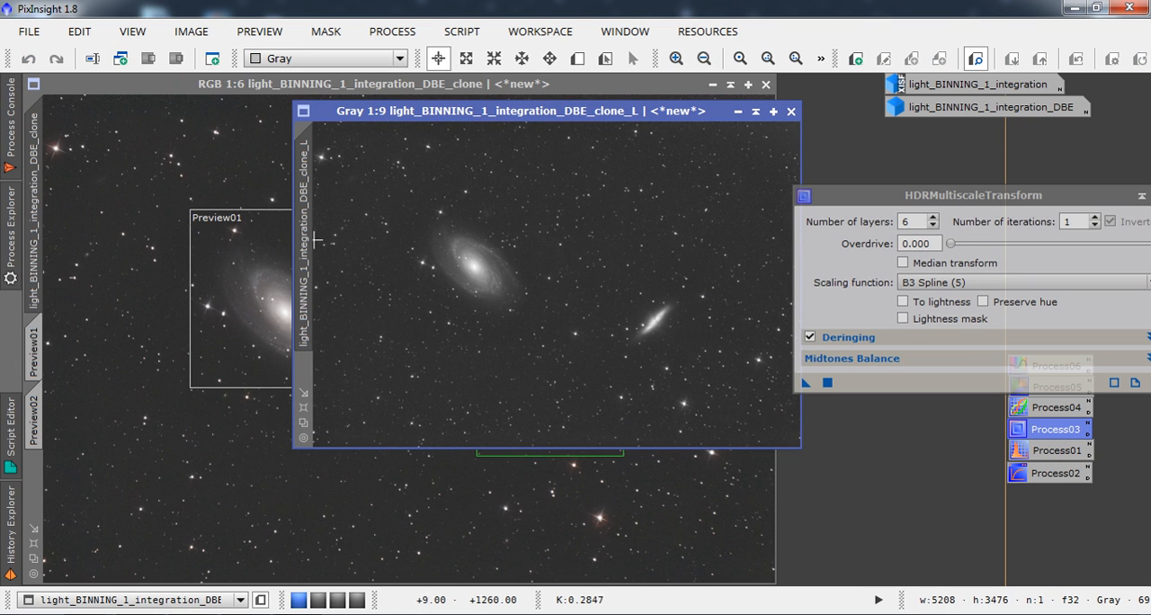
Apply the extracted lightness image to the clone as a mask and park it minimised with the other image icons.
{"action": "left_click_drag", "start_coordinate": [316, 242], "coordinate": [39, 482]}
{"action": "left_click", "coordinate": [736, 112]}
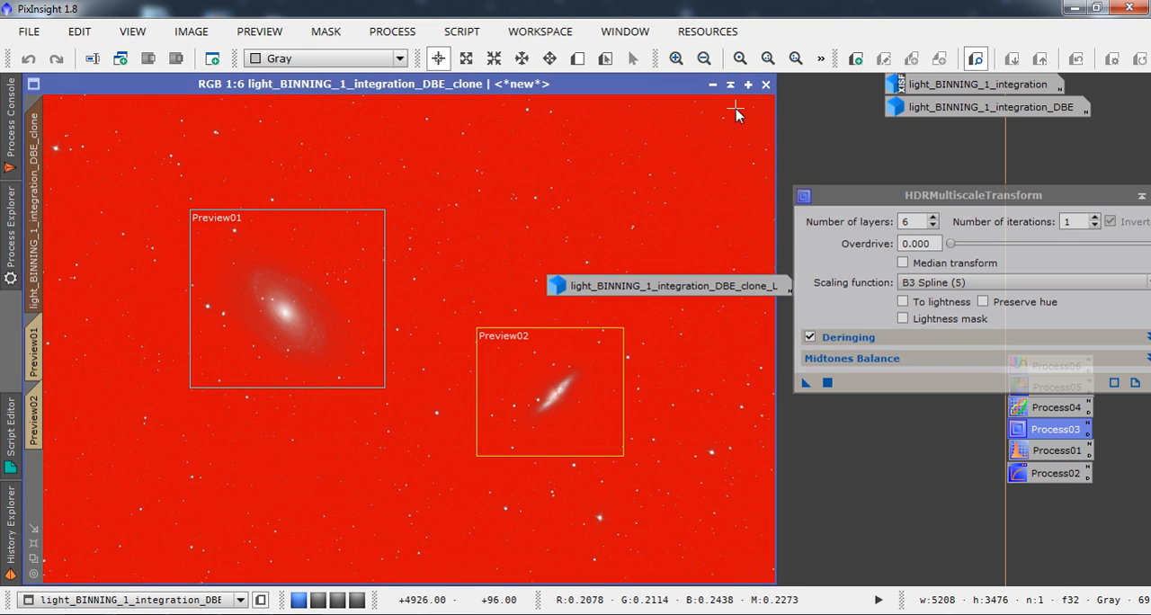
{"action": "left_click_drag", "start_coordinate": [646, 287], "coordinate": [979, 178]}
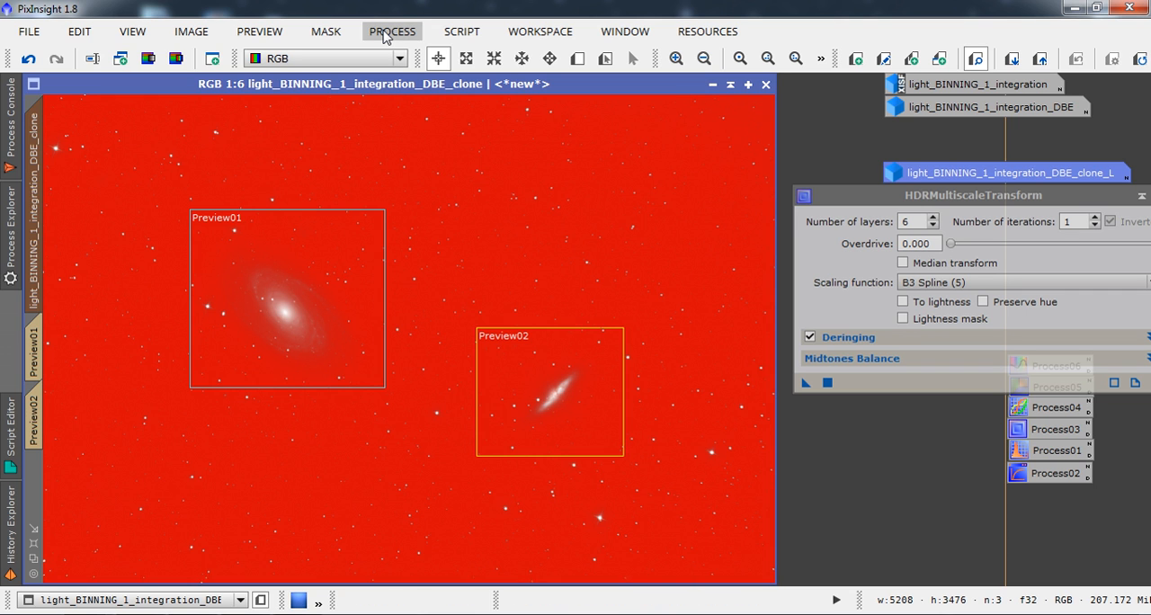
Hide the red mask overlay on the clone and check the mask options.
{"action": "left_click", "coordinate": [327, 32]}
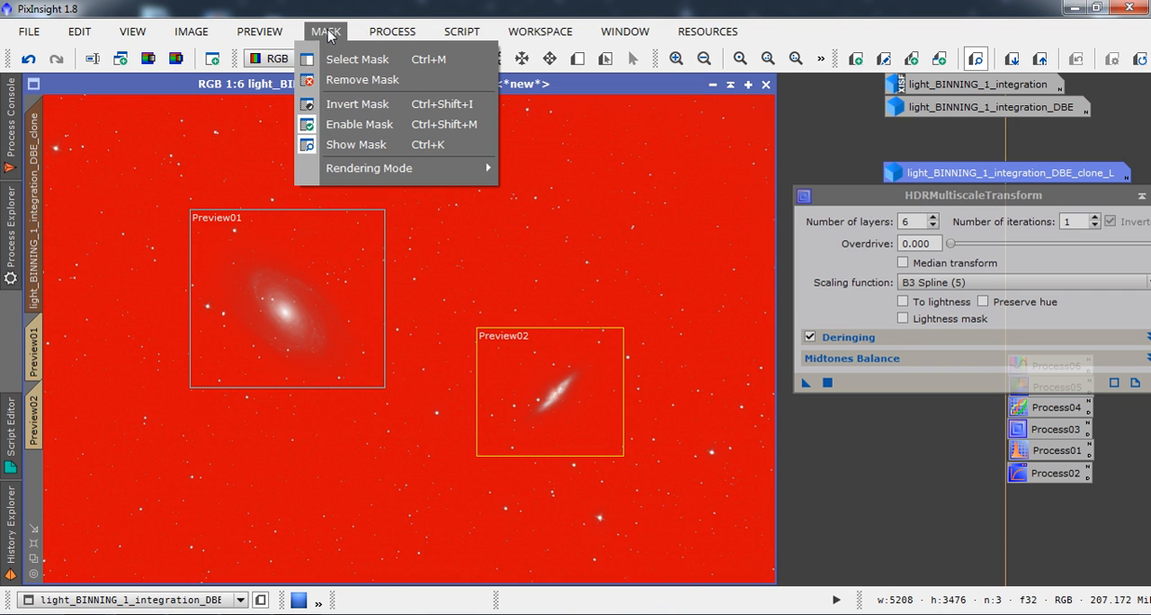
{"action": "left_click", "coordinate": [359, 145]}
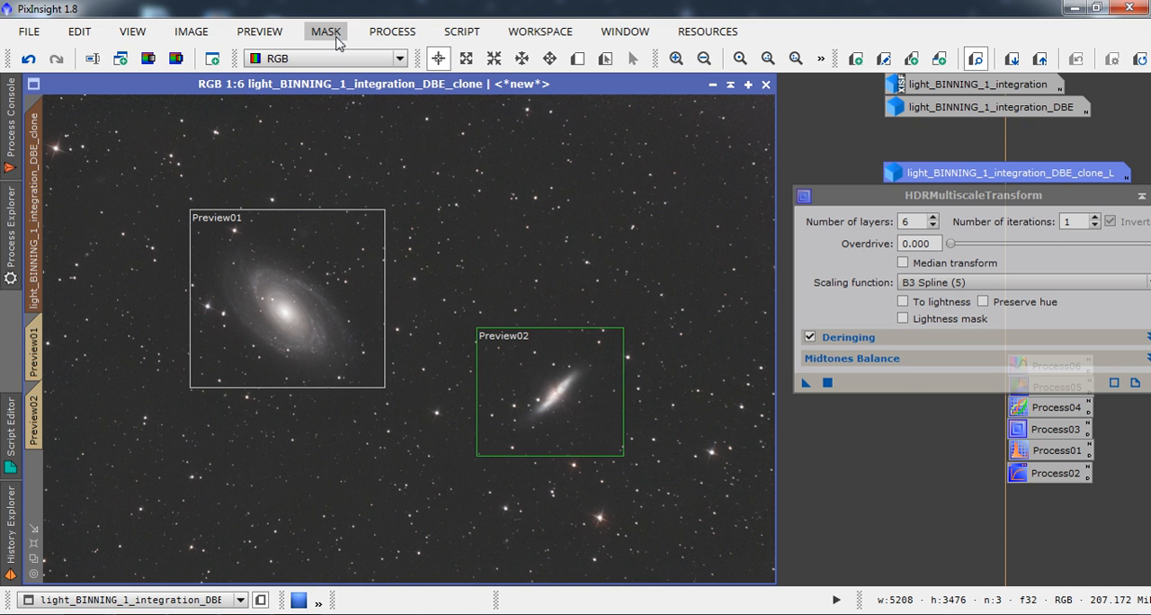
{"action": "left_click", "coordinate": [391, 36]}
{"action": "left_click", "coordinate": [367, 41]}
{"action": "left_click", "coordinate": [325, 32]}
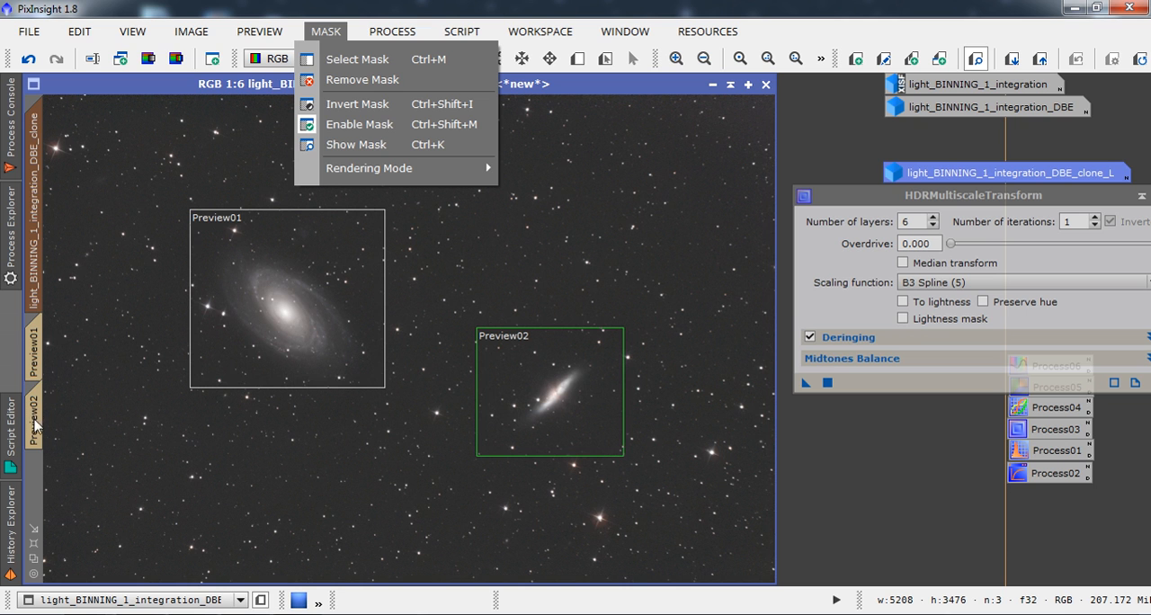
Apply HDRMultiscaleTransform with 6 layers to the masked spiral galaxy preview and compare it before and after.
{"action": "left_click", "coordinate": [38, 356]}
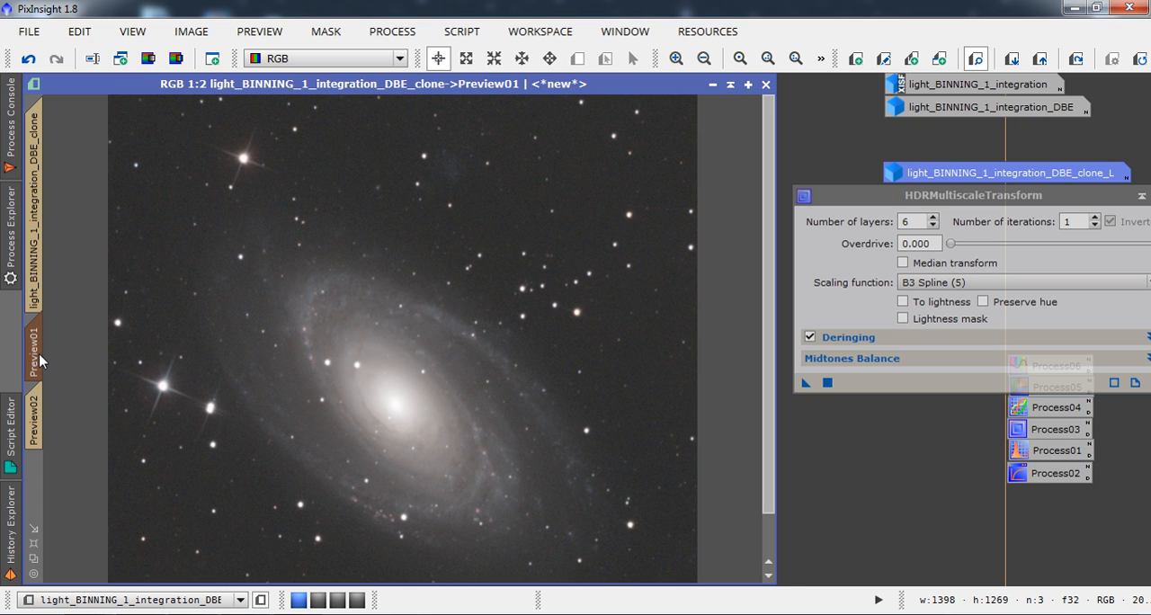
{"action": "left_click", "coordinate": [827, 384]}
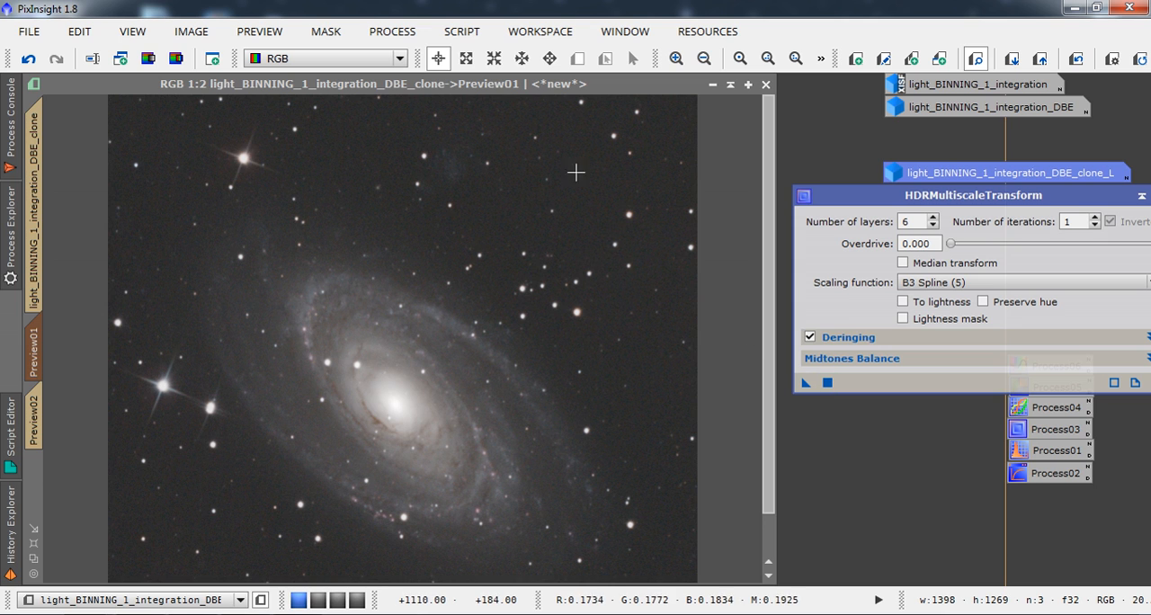
{"action": "left_click", "coordinate": [1076, 60]}
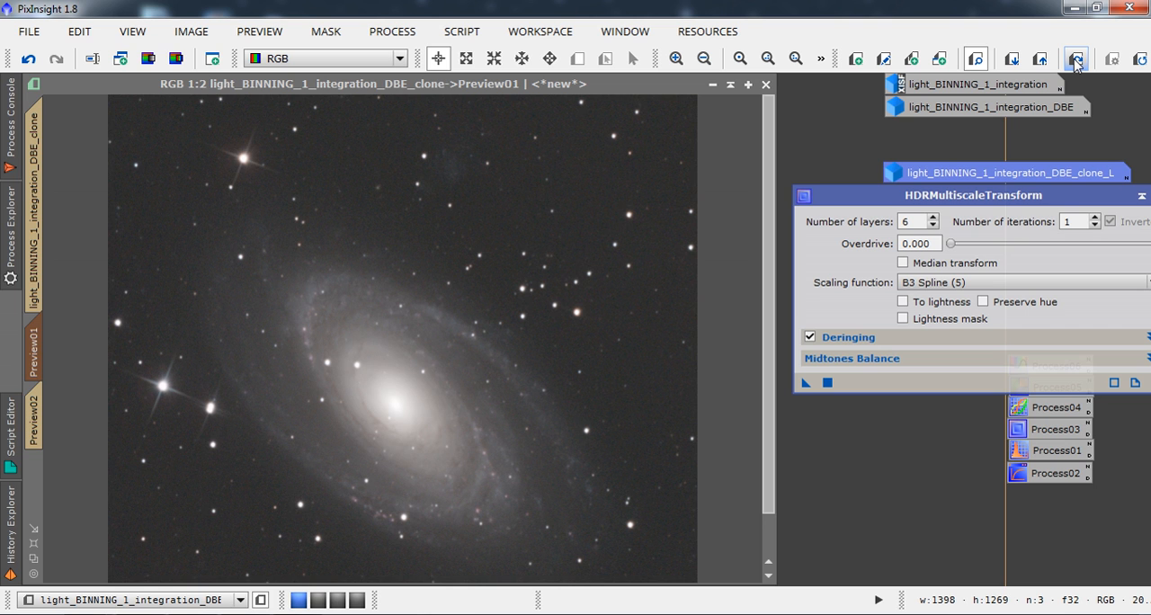
{"action": "left_click", "coordinate": [1076, 59]}
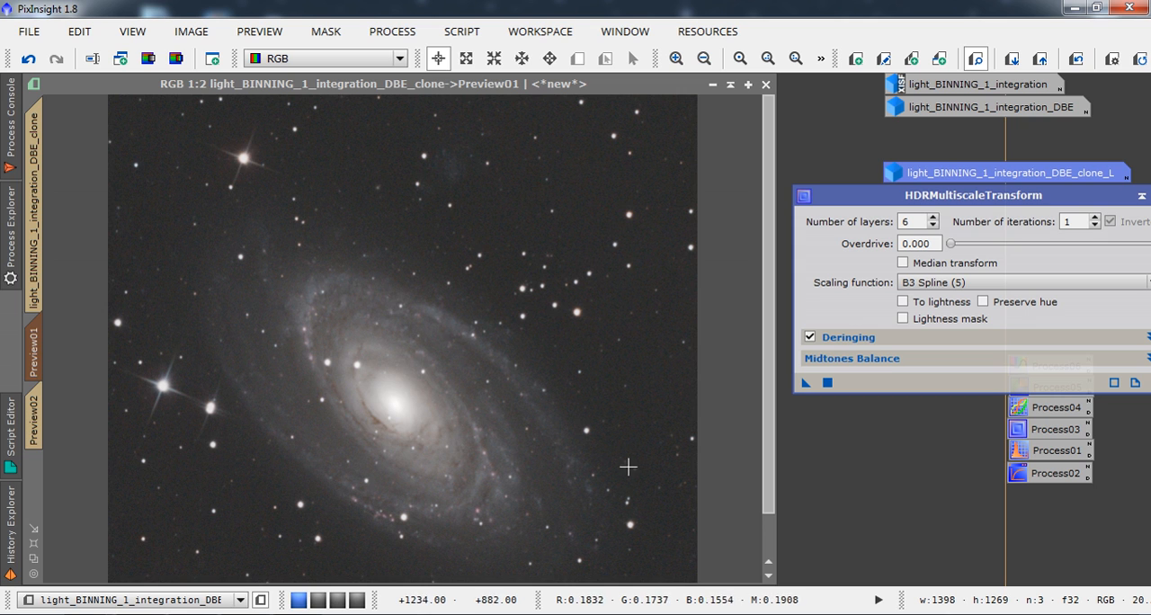
{"action": "left_click", "coordinate": [1077, 59]}
{"action": "left_click", "coordinate": [1080, 63]}
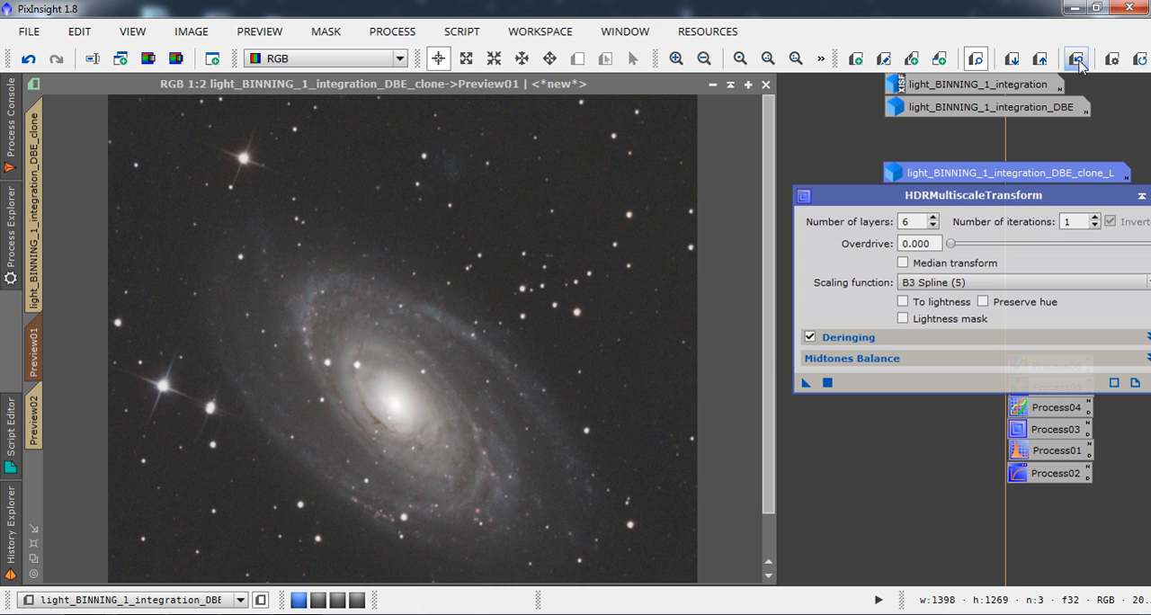
{"action": "left_click", "coordinate": [1080, 63]}
{"action": "left_click", "coordinate": [1080, 63]}
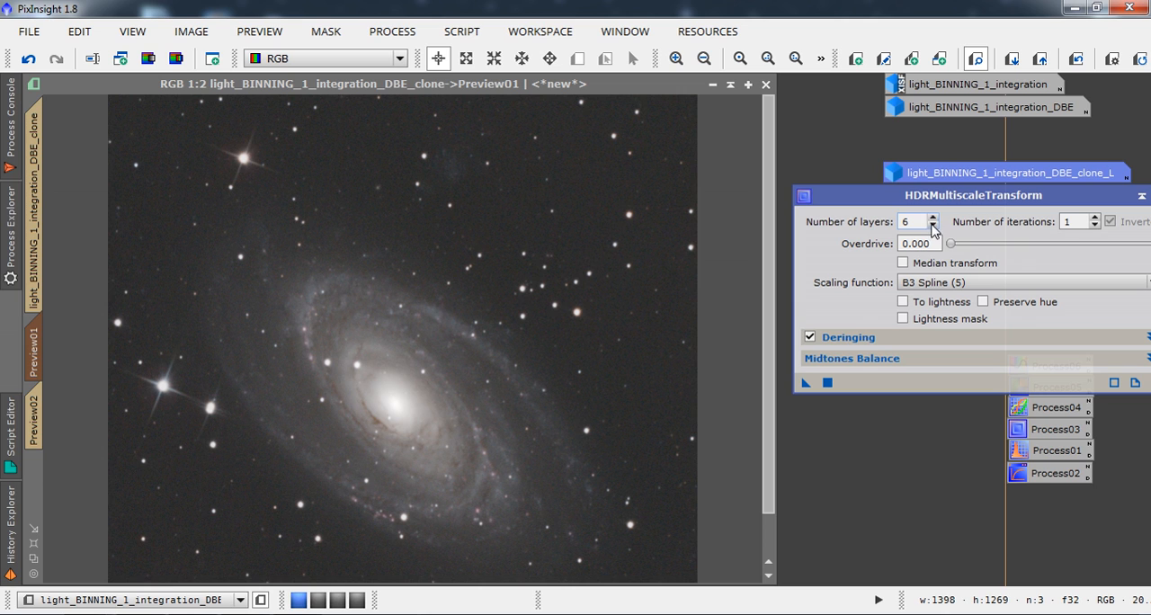
Try HDRMultiscaleTransform with 3 layers on the spiral galaxy's preview and compare it before and after.
{"action": "left_click", "coordinate": [932, 226]}
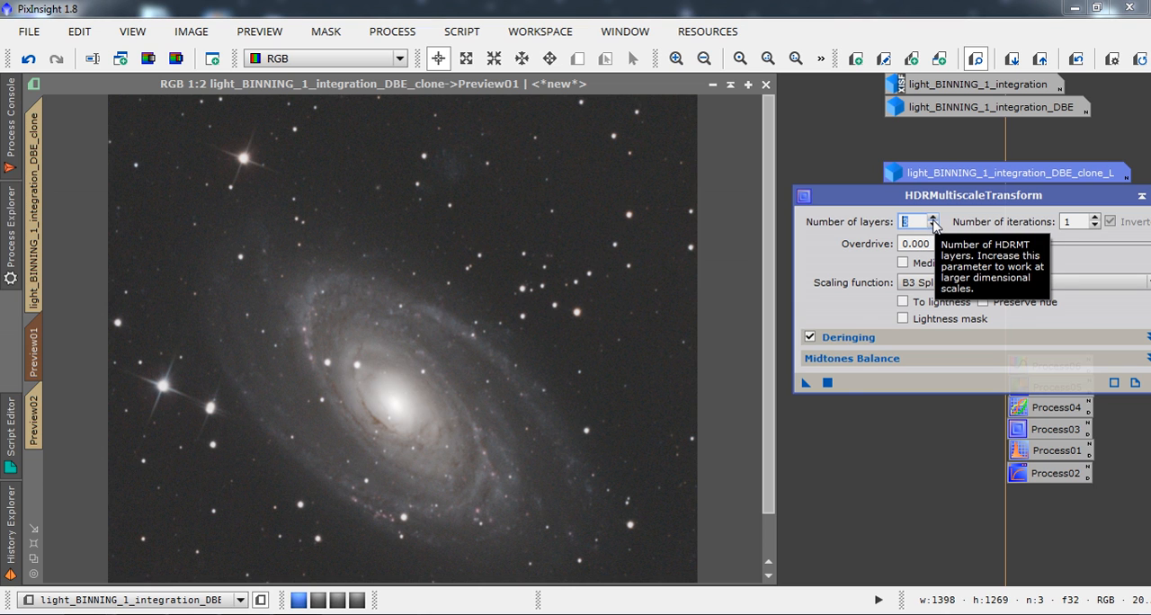
{"action": "left_click", "coordinate": [827, 383]}
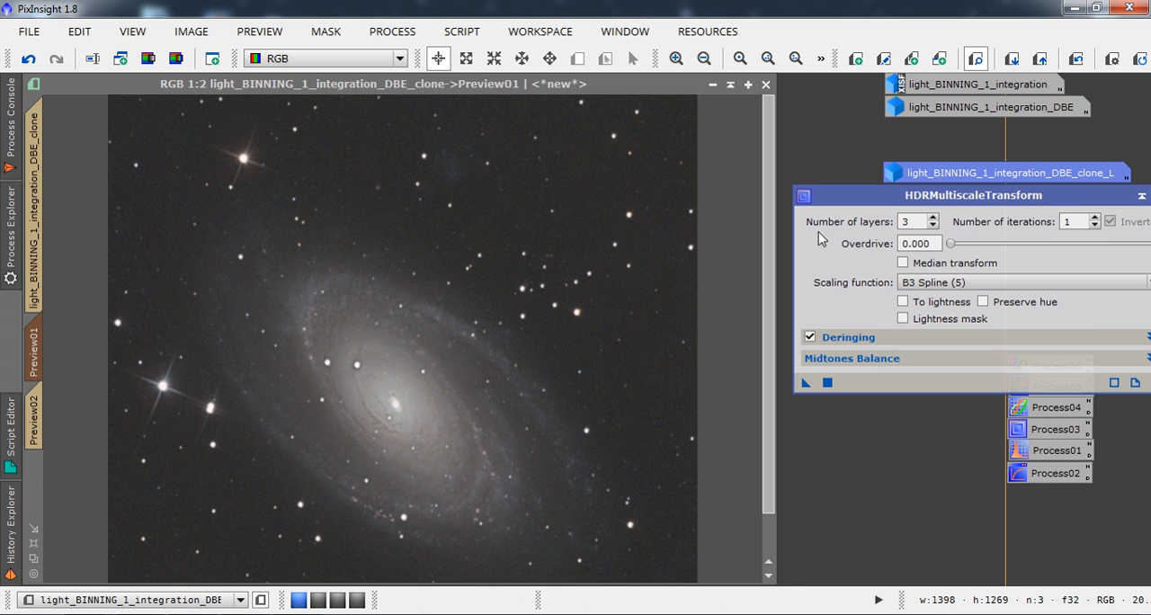
{"action": "left_click", "coordinate": [1076, 59]}
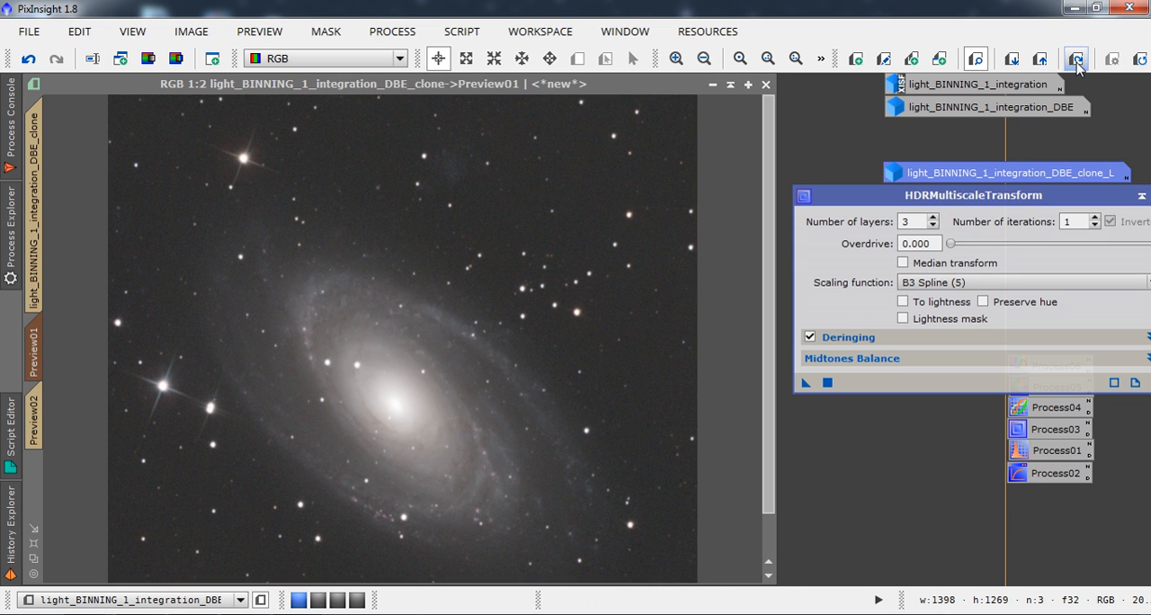
{"action": "left_click", "coordinate": [1076, 59]}
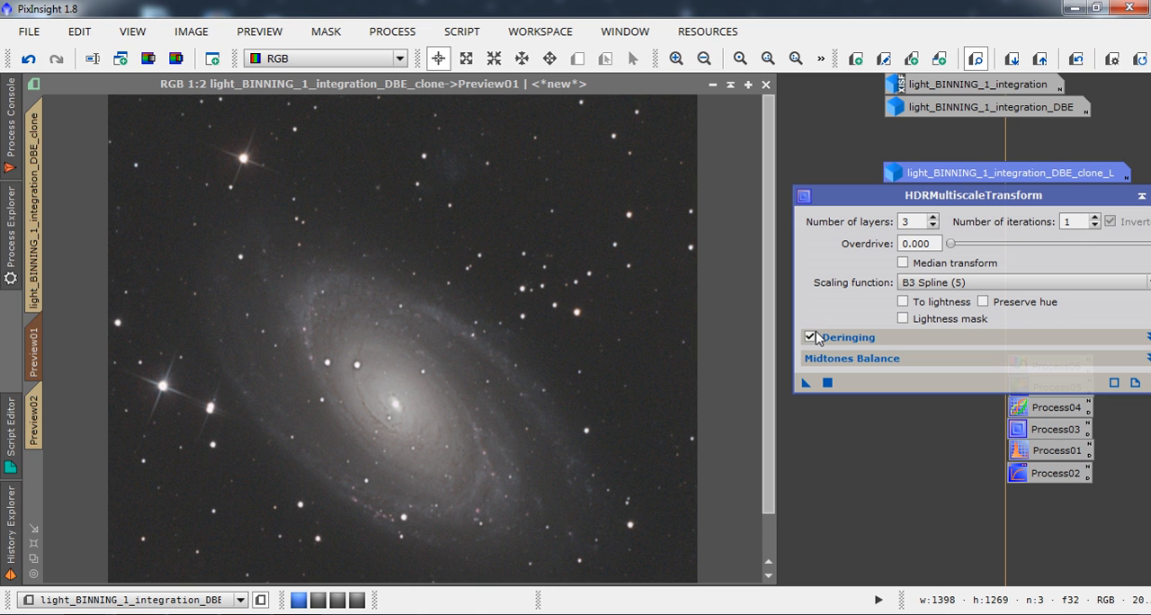
Set the number of layers back to 6, reapply HDRMultiscaleTransform to the spiral galaxy's preview and compare before and after.
{"action": "left_click", "coordinate": [935, 217]}
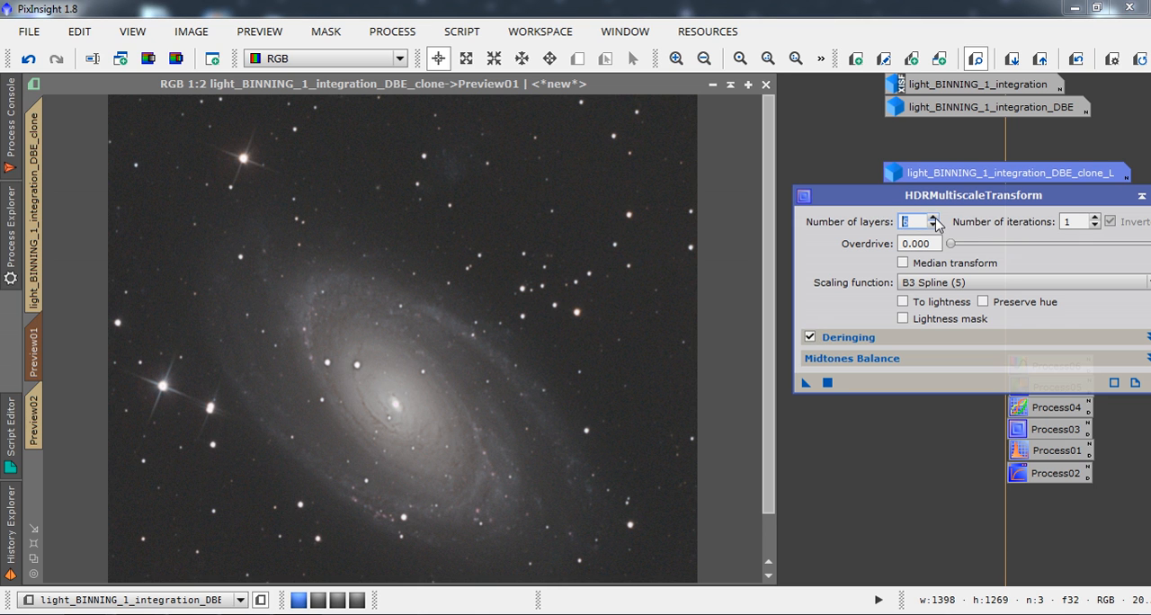
{"action": "left_click", "coordinate": [827, 384]}
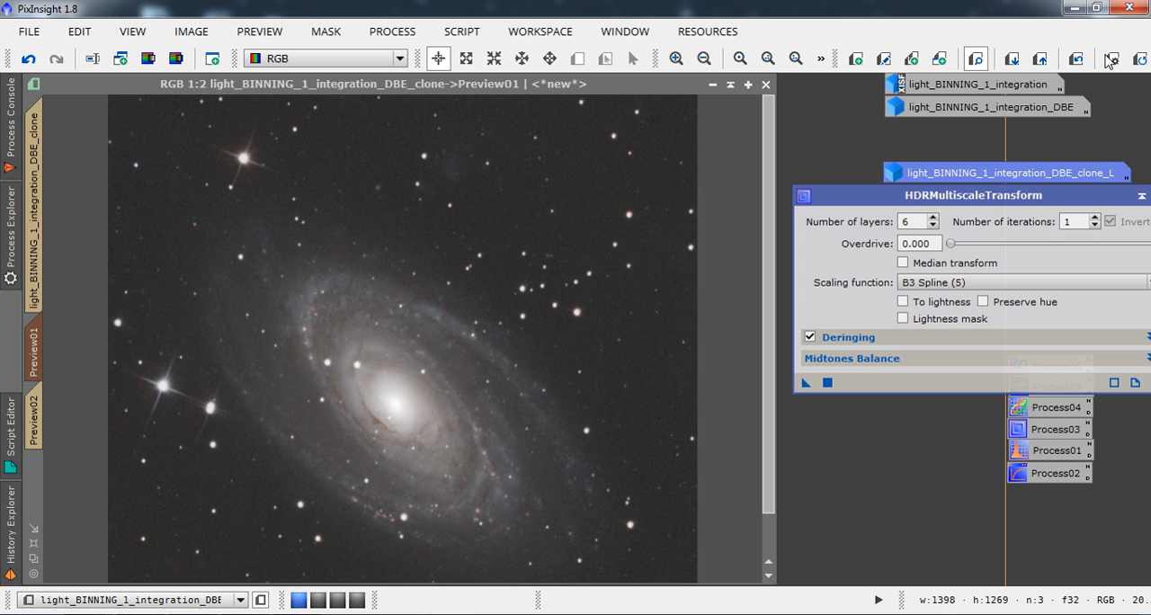
{"action": "left_click", "coordinate": [1076, 59]}
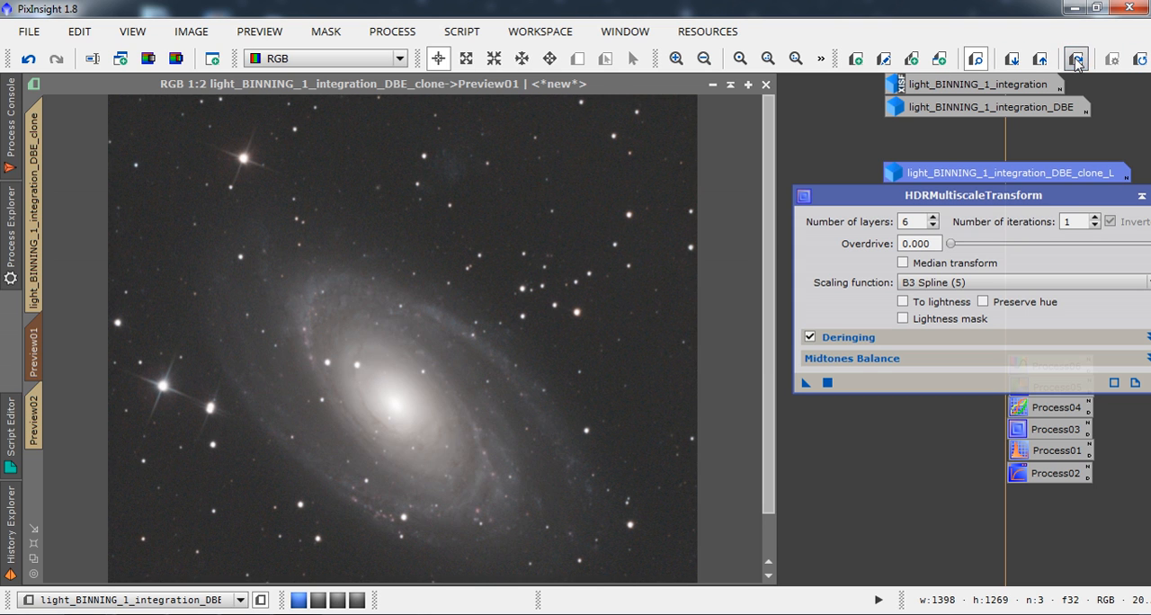
{"action": "left_click", "coordinate": [1076, 59]}
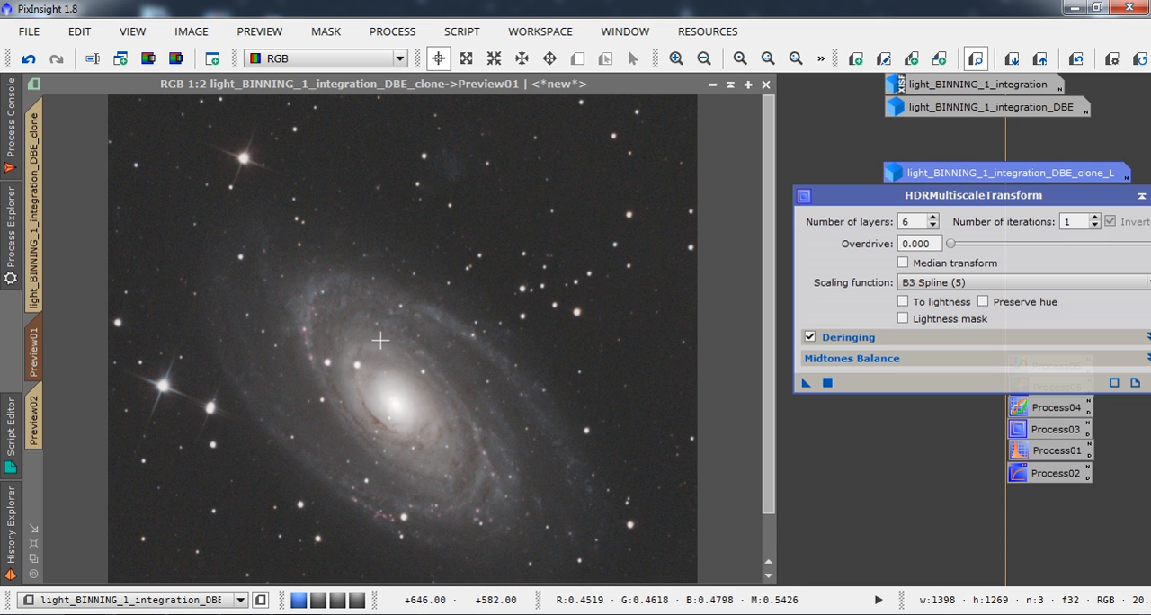
Display the edge-on galaxy's preview at 1:2, apply HDRMultiscaleTransform with 6 layers to it and compare before and after.
{"action": "left_click", "coordinate": [38, 429]}
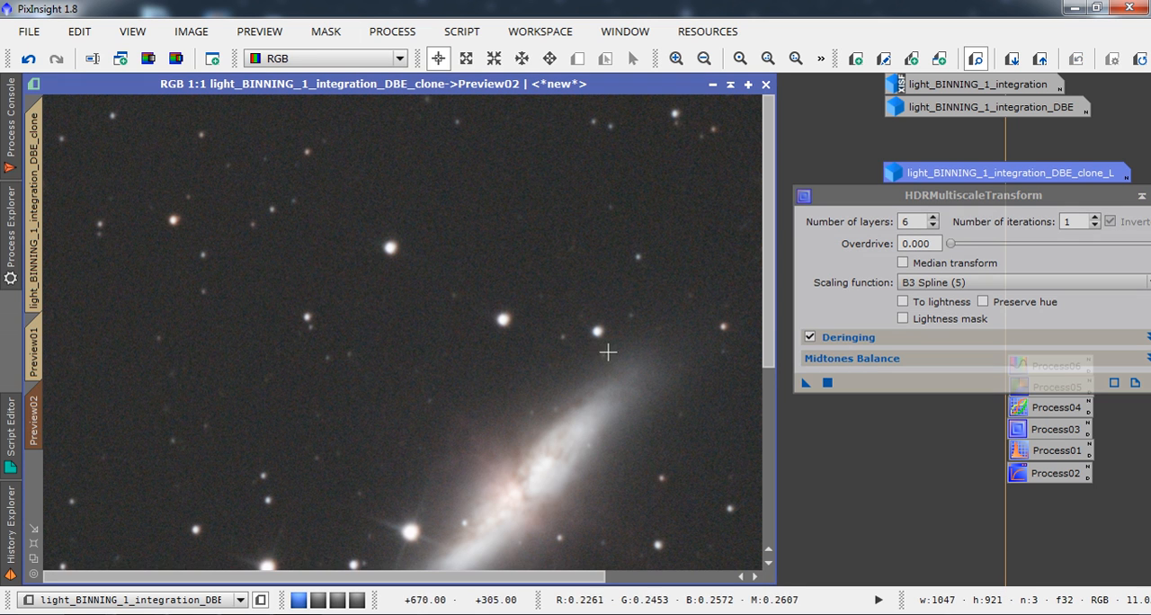
{"action": "left_click", "coordinate": [704, 58]}
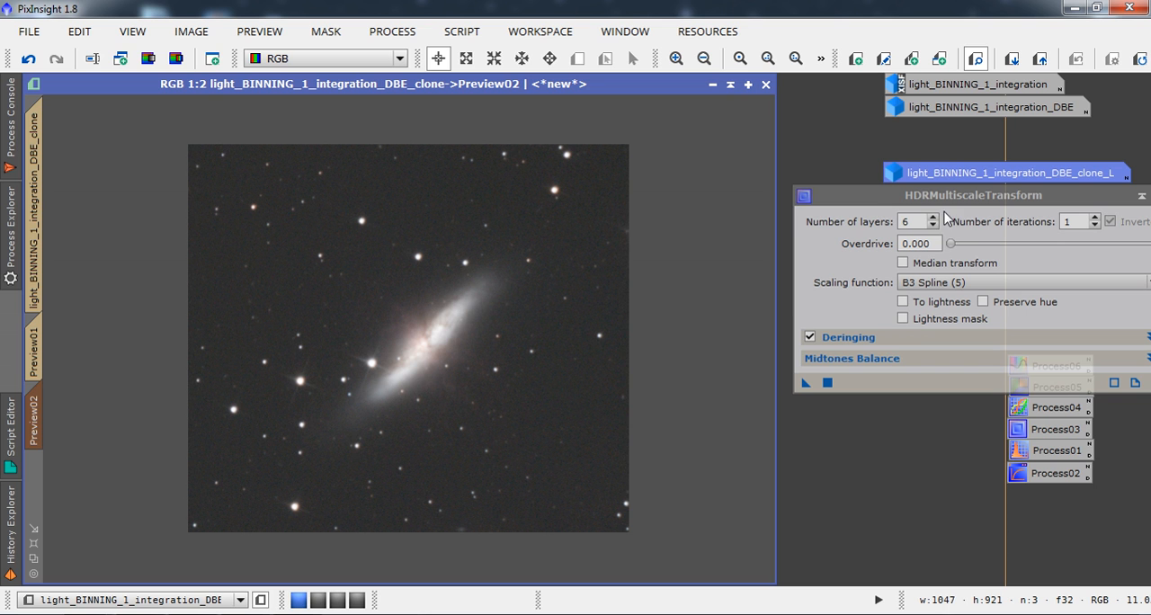
{"action": "left_click", "coordinate": [826, 383]}
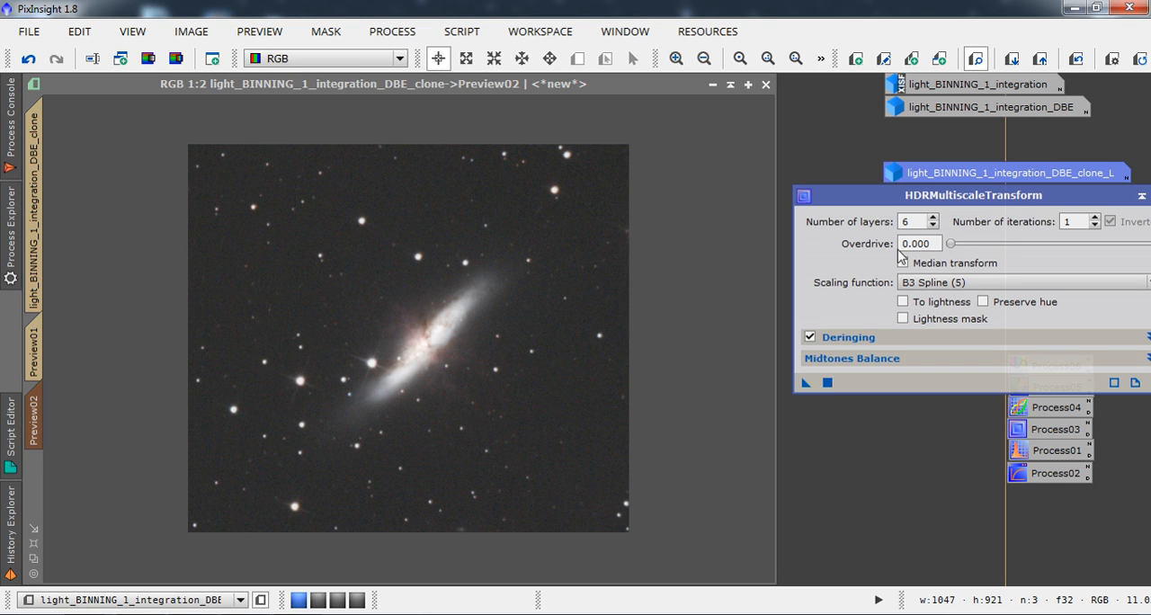
{"action": "left_click", "coordinate": [1076, 60]}
{"action": "left_click", "coordinate": [1076, 59]}
Apply HDRMultiscaleTransform with 4 layers to the edge-on galaxy's preview, compare before and after, and return to the full clone.
{"action": "left_click", "coordinate": [933, 225]}
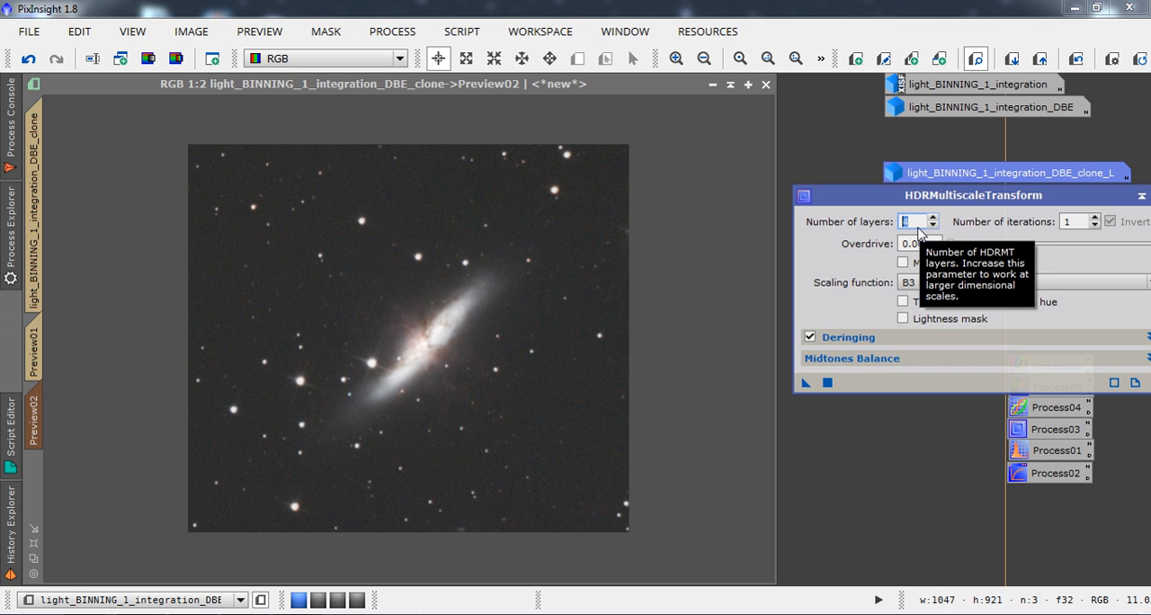
{"action": "left_click", "coordinate": [933, 226]}
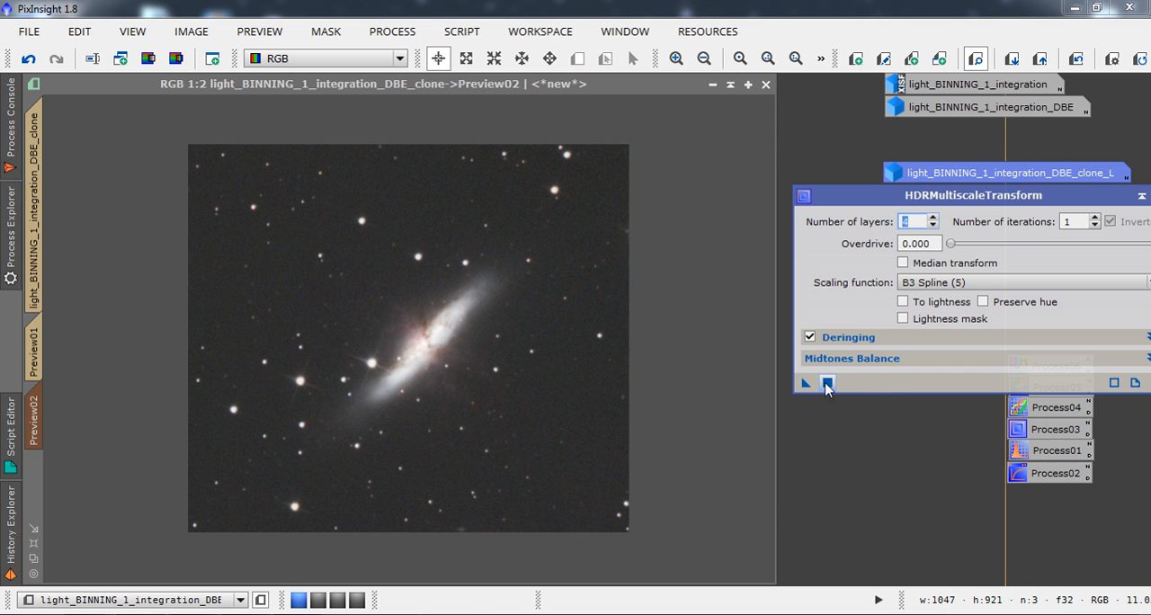
{"action": "left_click", "coordinate": [827, 384]}
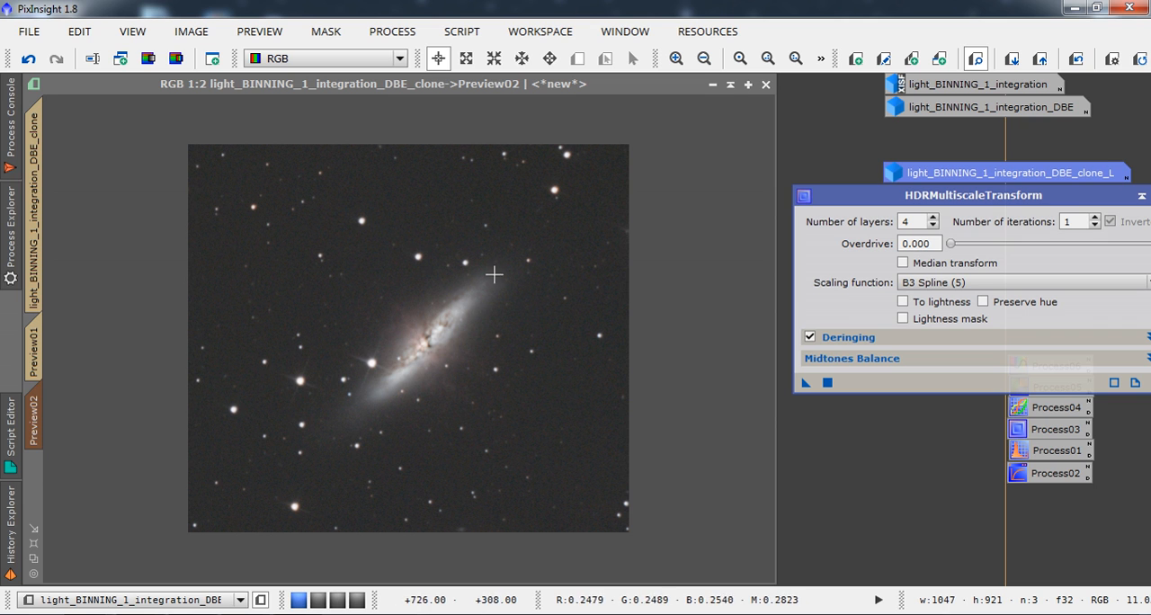
{"action": "left_click", "coordinate": [1073, 59]}
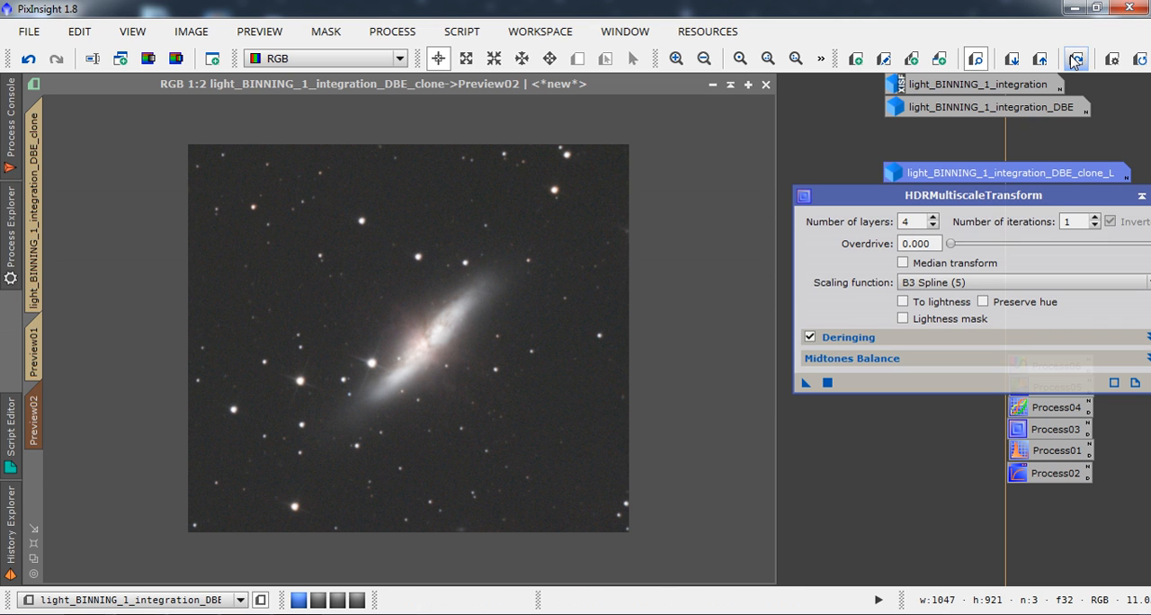
{"action": "left_click", "coordinate": [1072, 59]}
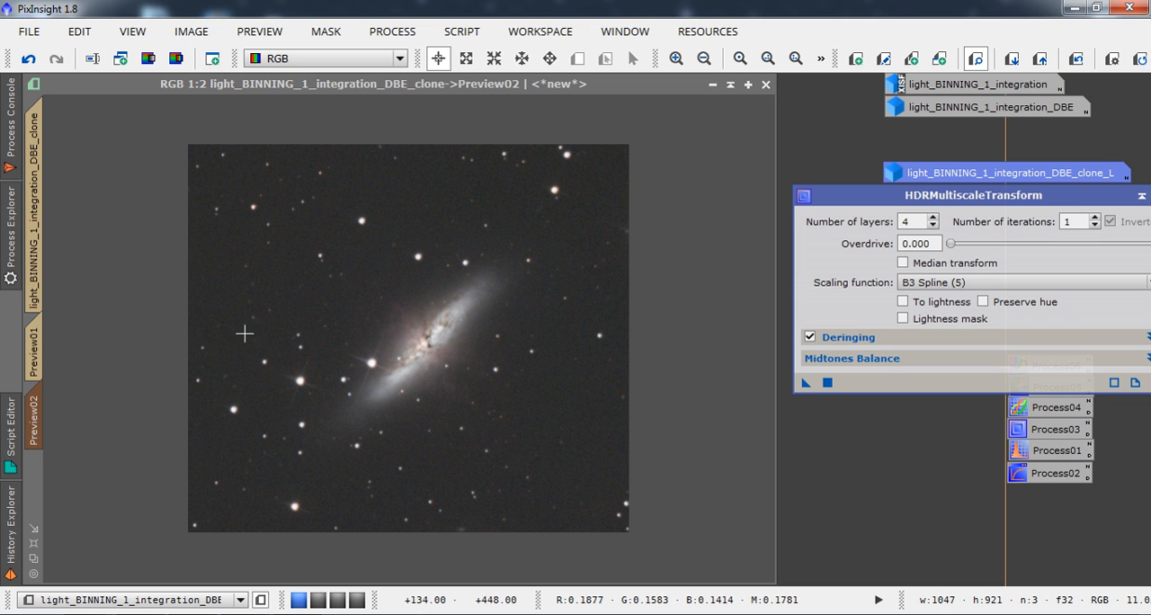
{"action": "left_click", "coordinate": [40, 352]}
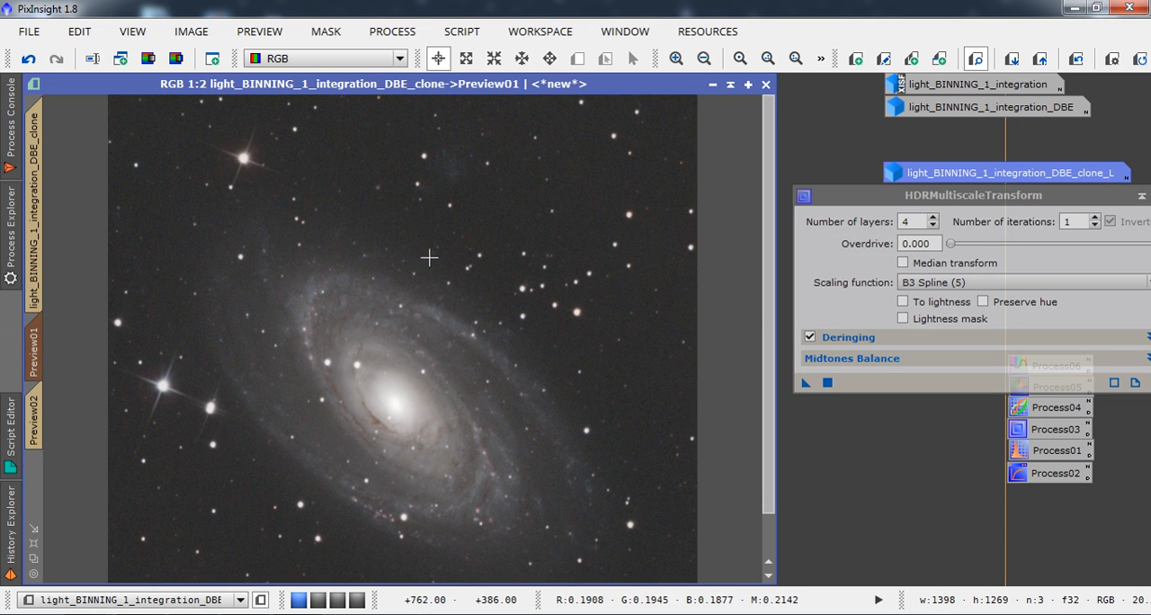
{"action": "left_click", "coordinate": [43, 172]}
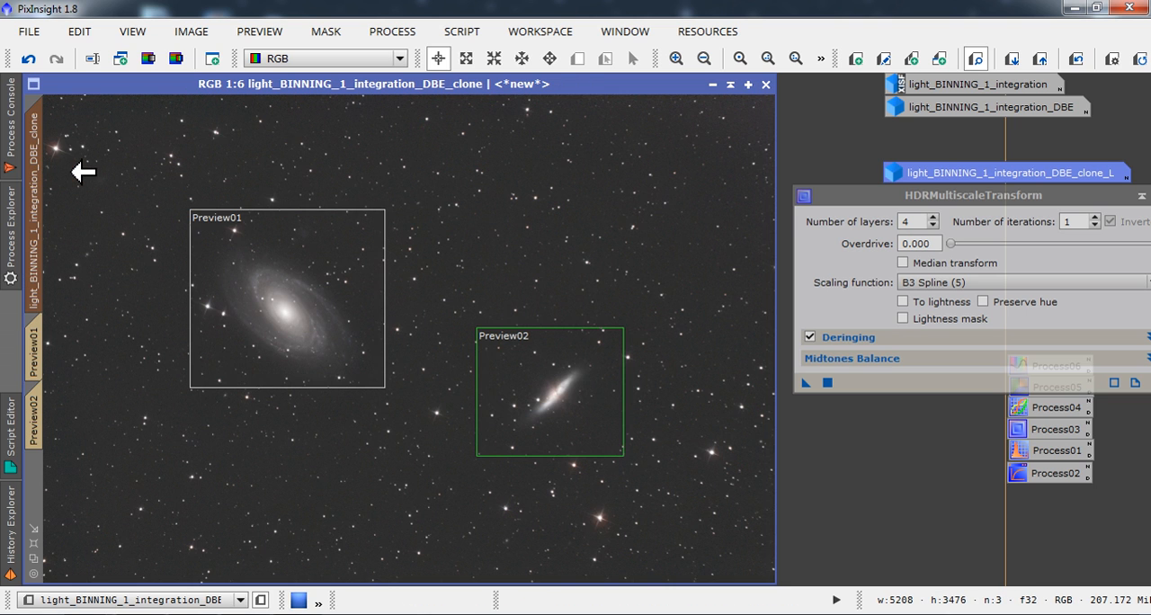
Duplicate the full clone image and mask the copy with the clone's lightness image, keeping the mask overlay hidden.
{"action": "left_click_drag", "start_coordinate": [45, 171], "coordinate": [79, 180]}
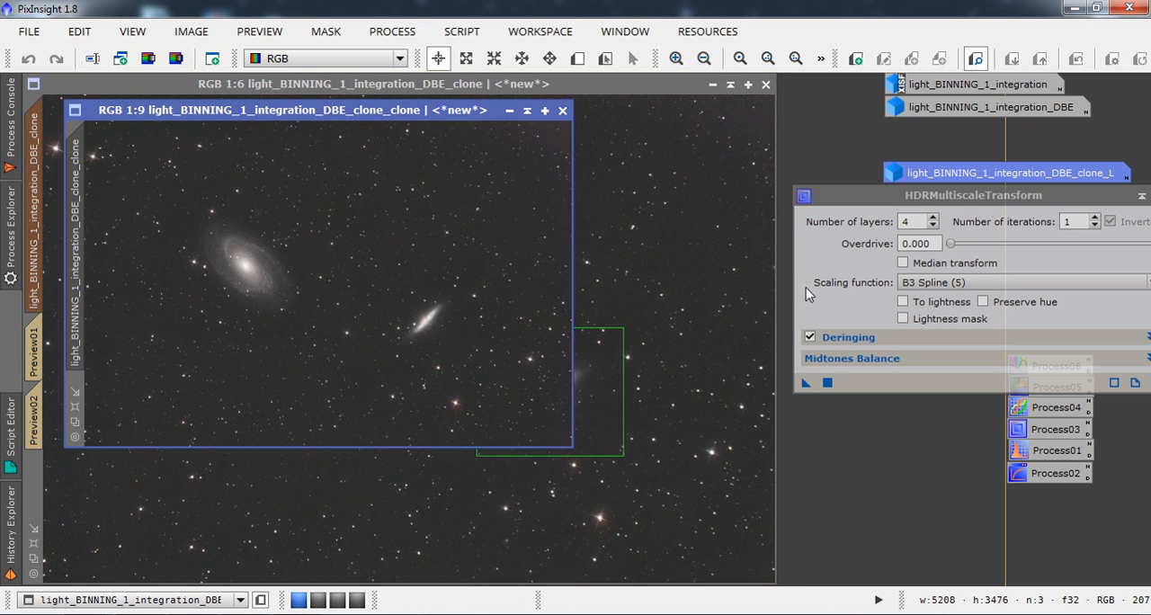
{"action": "left_click_drag", "start_coordinate": [958, 184], "coordinate": [647, 202]}
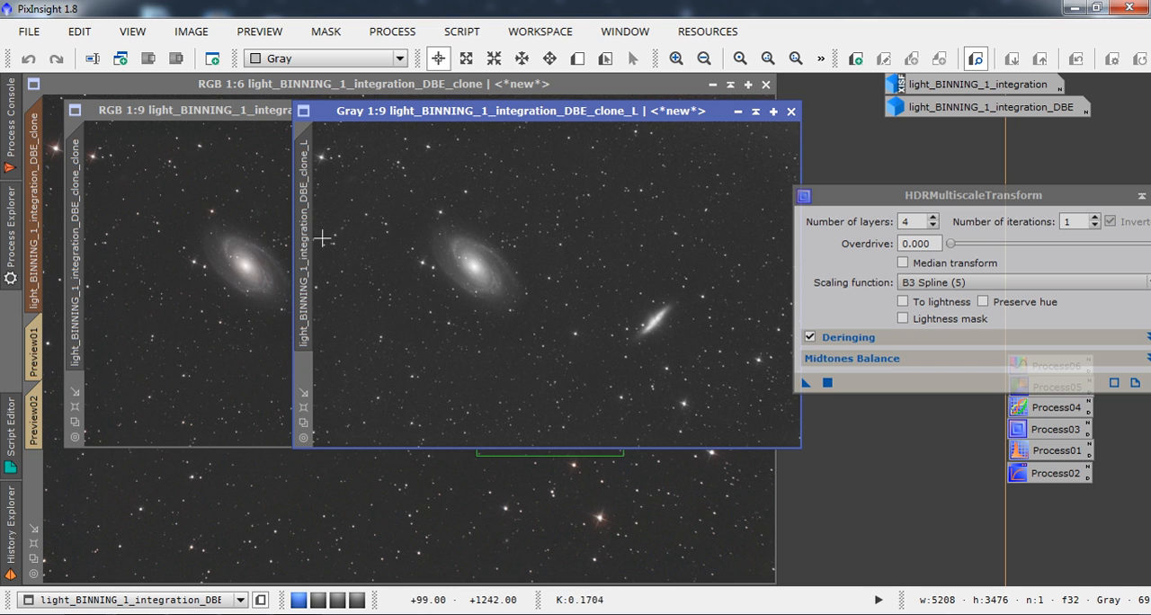
{"action": "left_click_drag", "start_coordinate": [314, 238], "coordinate": [79, 387]}
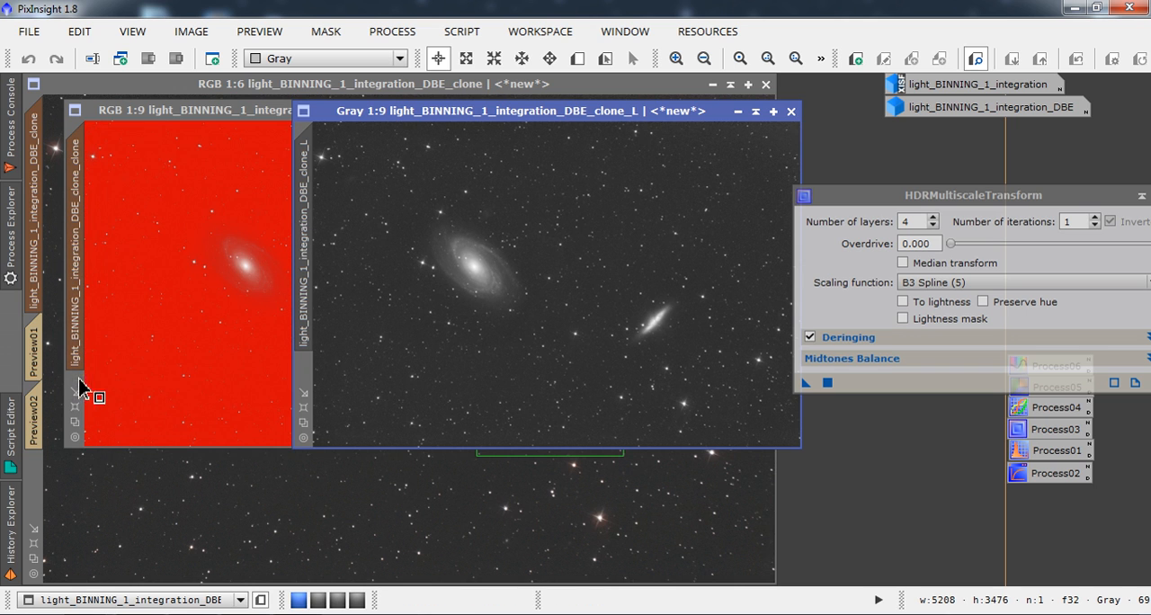
{"action": "left_click", "coordinate": [737, 112]}
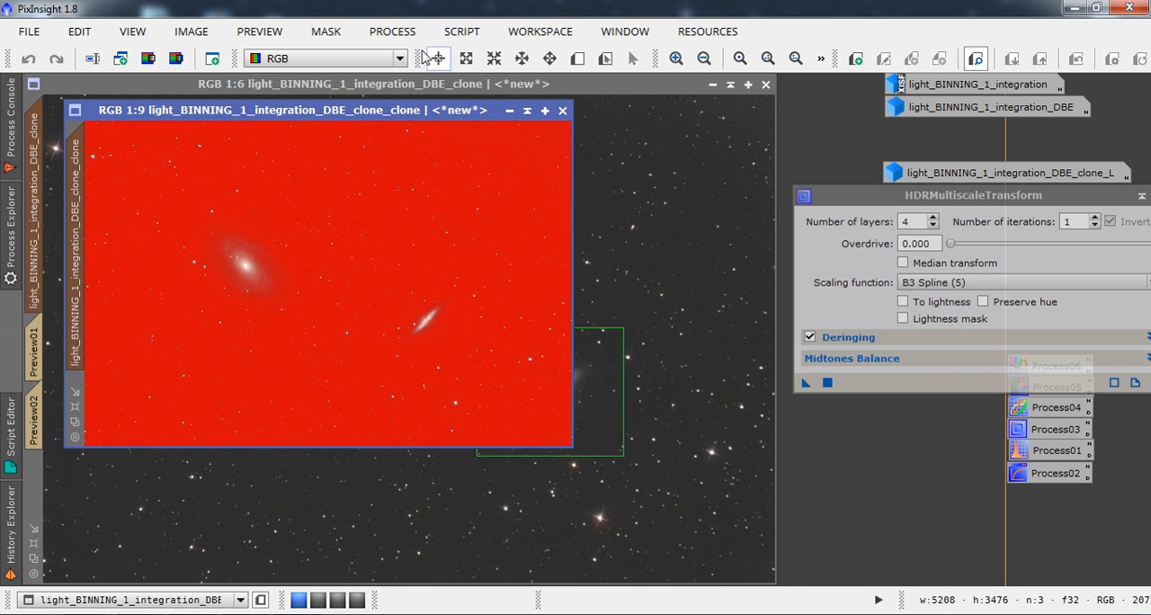
{"action": "left_click", "coordinate": [325, 32]}
{"action": "left_click", "coordinate": [333, 144]}
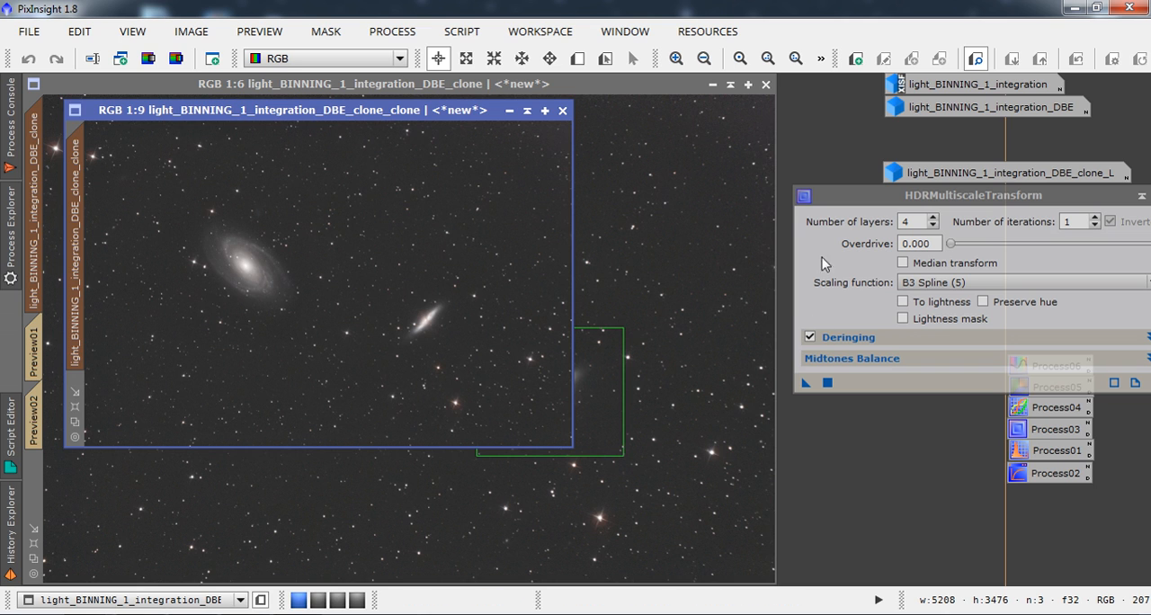
Set the number of layers to 6 and apply HDRMultiscaleTransform to the duplicated clone.
{"action": "left_click", "coordinate": [933, 217]}
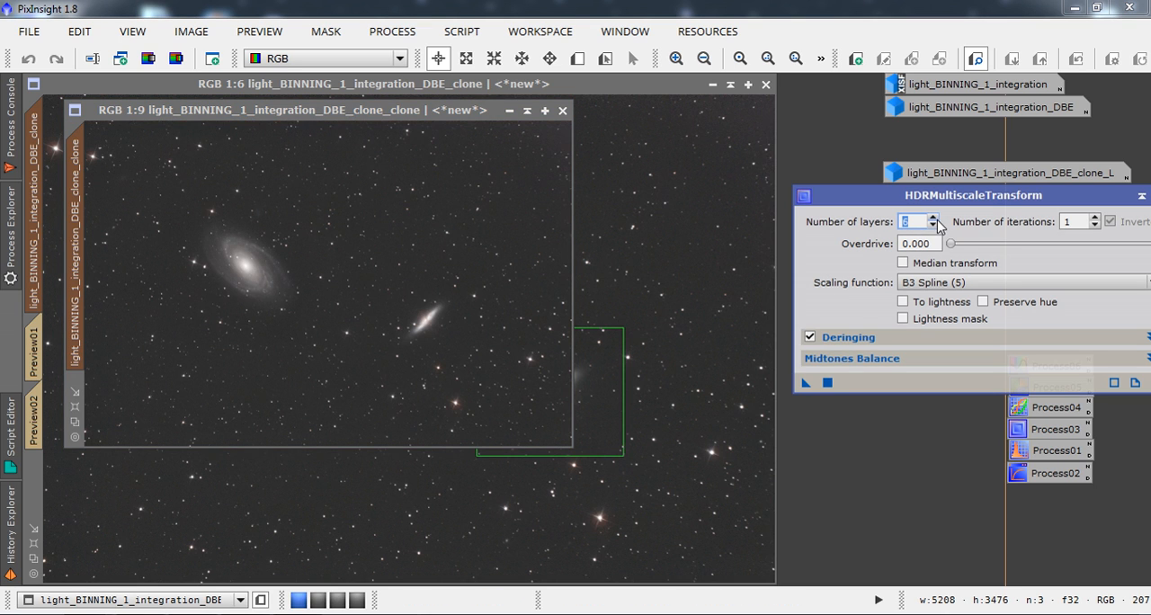
{"action": "left_click", "coordinate": [827, 383]}
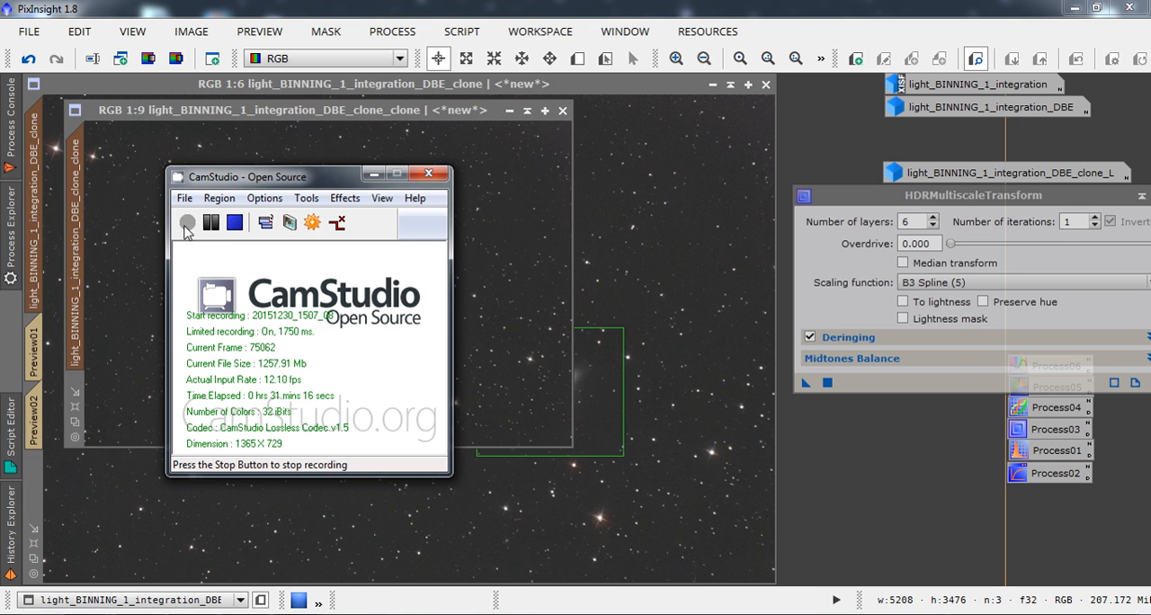
{"action": "left_click", "coordinate": [375, 173]}
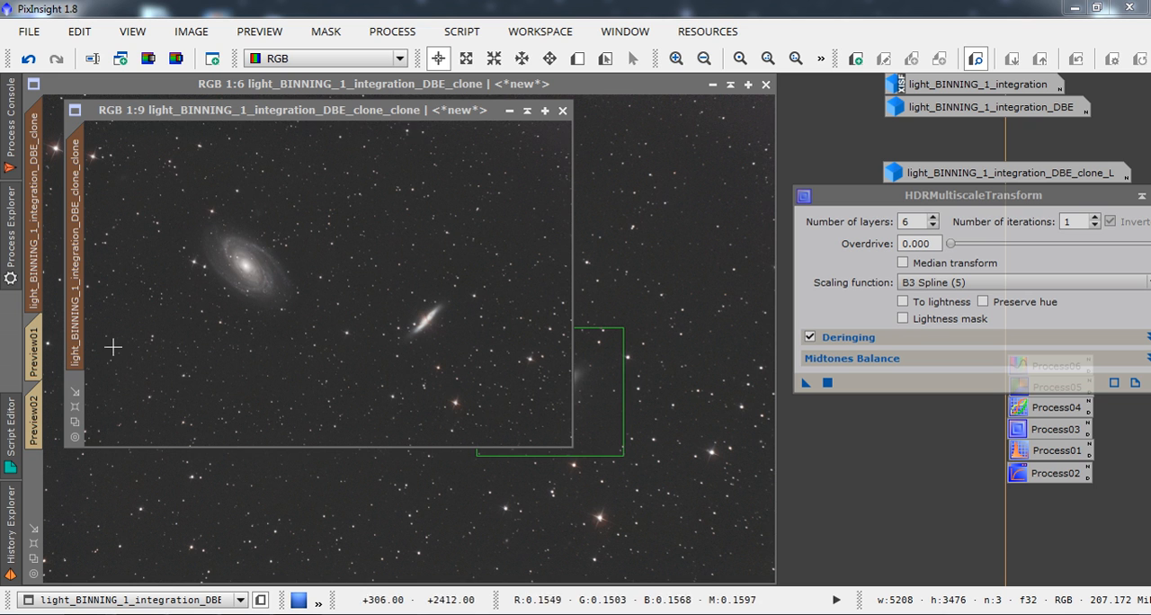
Enlarge the duplicated clone to 1:2 and examine the spiral and edge-on galaxies.
{"action": "left_click", "coordinate": [77, 409]}
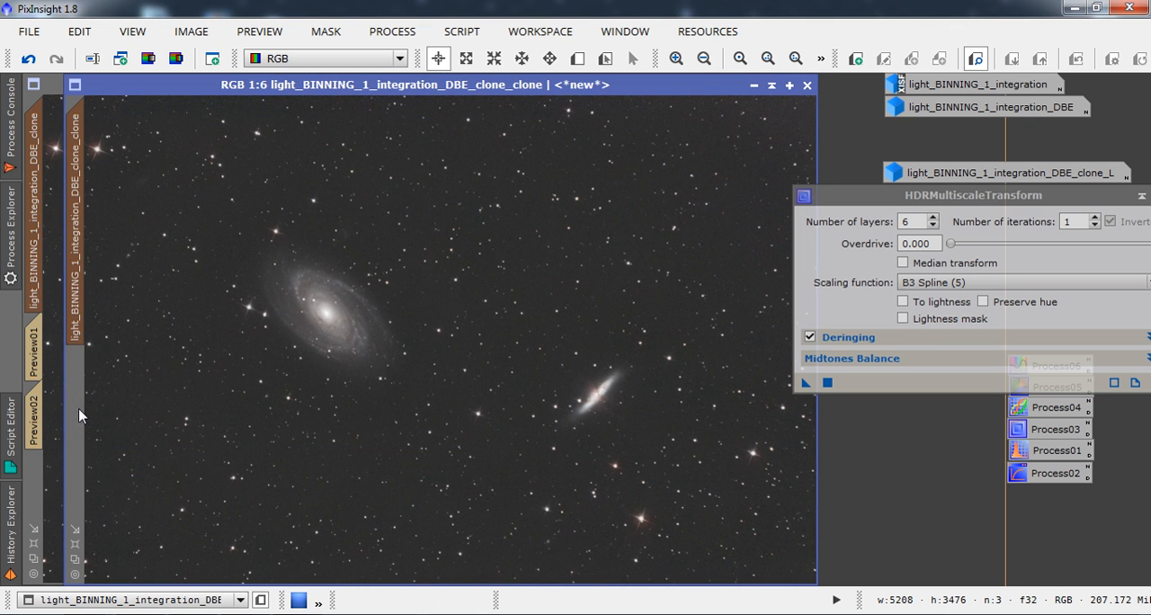
{"action": "left_click", "coordinate": [676, 58]}
{"action": "left_click", "coordinate": [676, 59]}
{"action": "left_click", "coordinate": [676, 58]}
{"action": "left_click", "coordinate": [676, 59]}
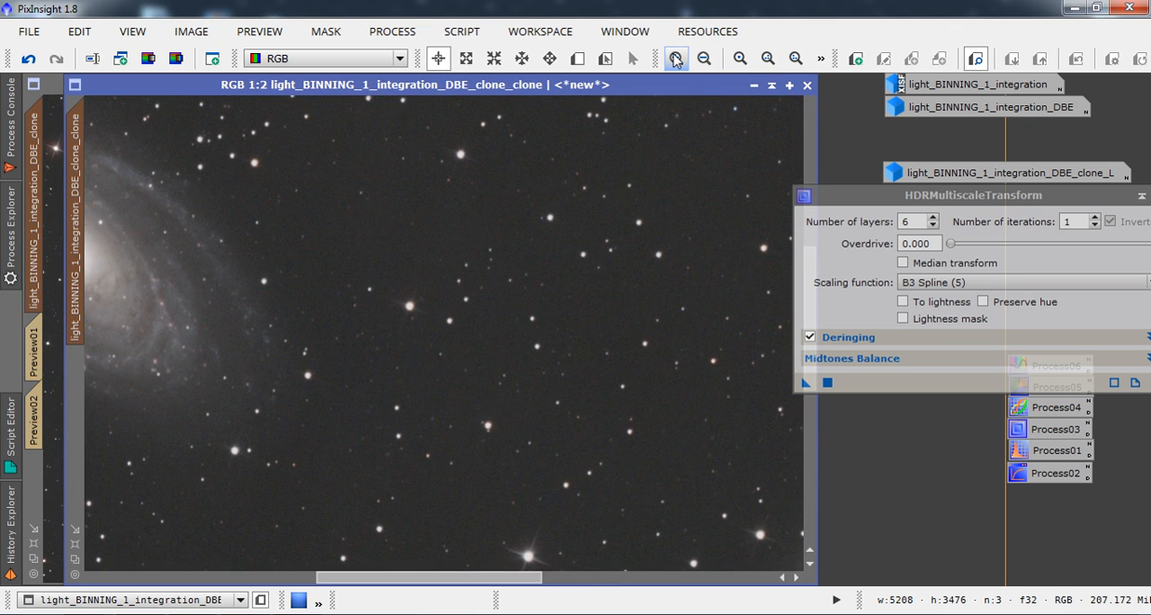
{"action": "left_click_drag", "start_coordinate": [420, 577], "coordinate": [313, 553]}
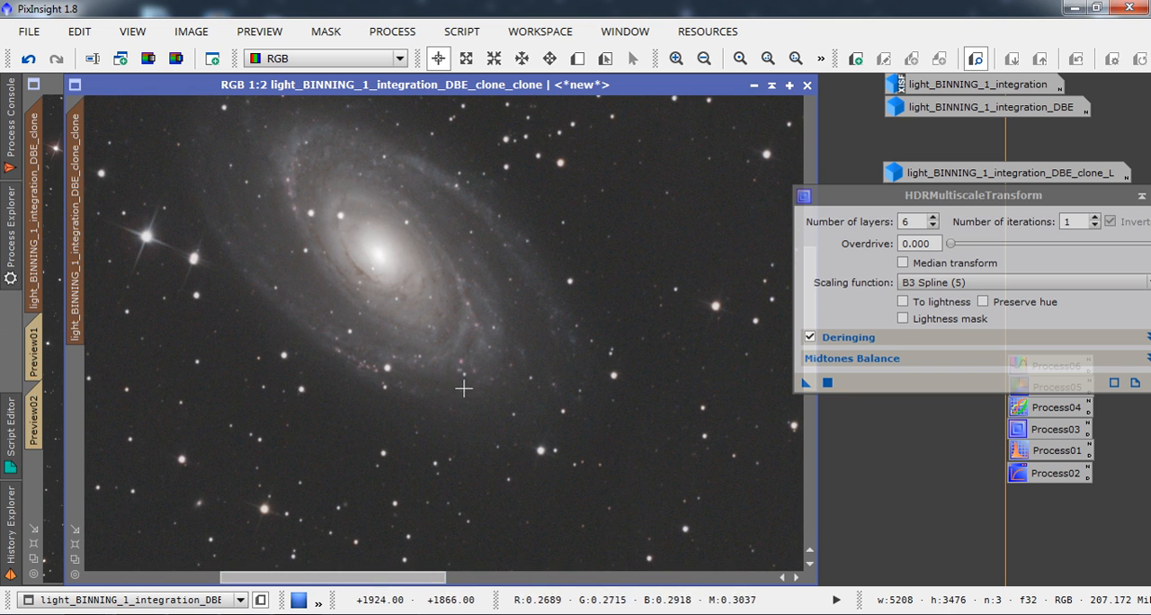
{"action": "left_click_drag", "start_coordinate": [385, 590], "coordinate": [569, 593]}
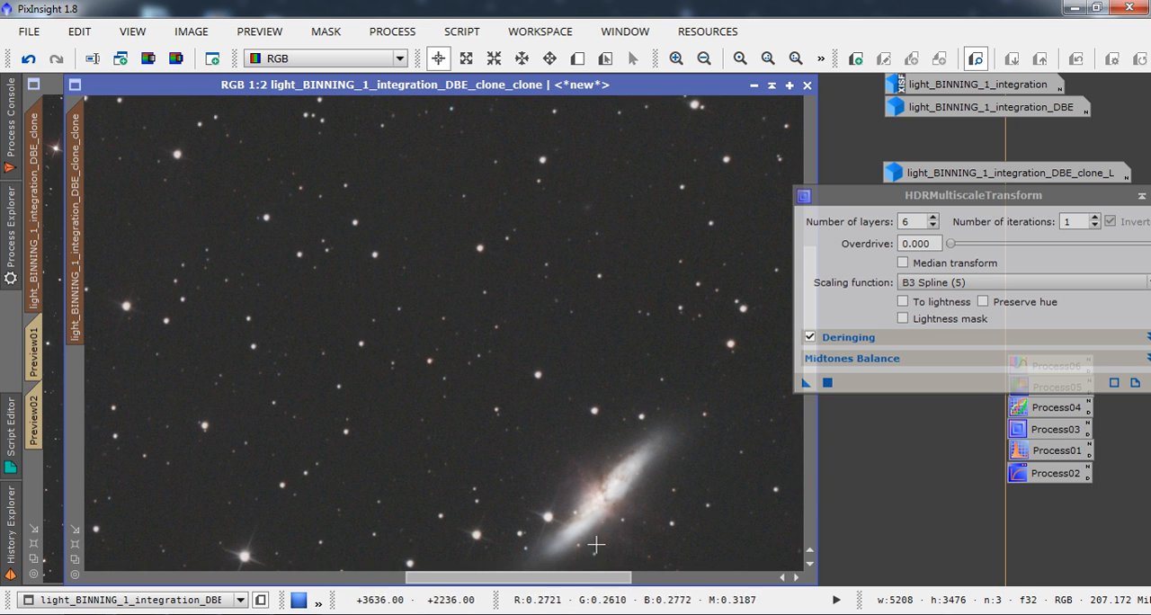
{"action": "left_click_drag", "start_coordinate": [559, 589], "coordinate": [412, 563]}
Set the number of layers to 4 and apply HDRMultiscaleTransform to the original full clone.
{"action": "left_click", "coordinate": [35, 162]}
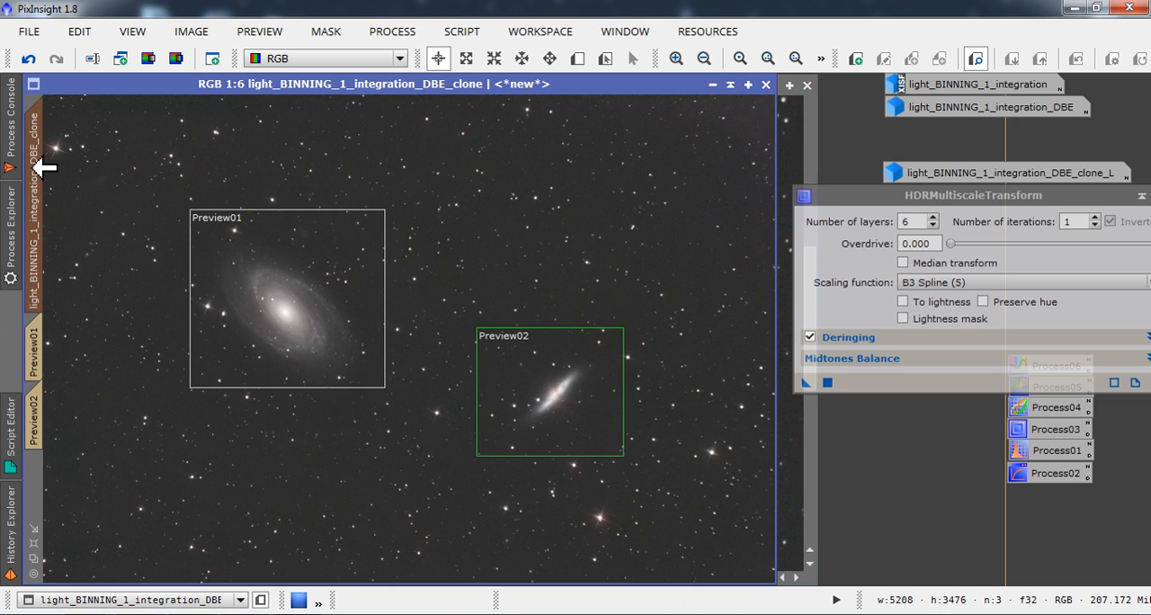
{"action": "left_click", "coordinate": [931, 226]}
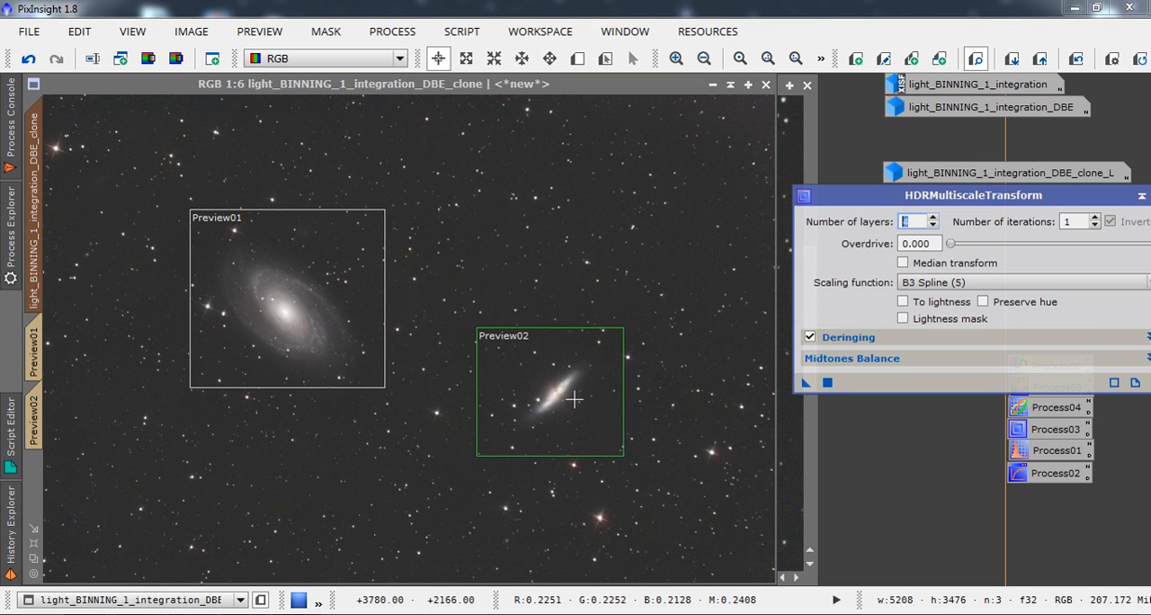
{"action": "left_click", "coordinate": [828, 383]}
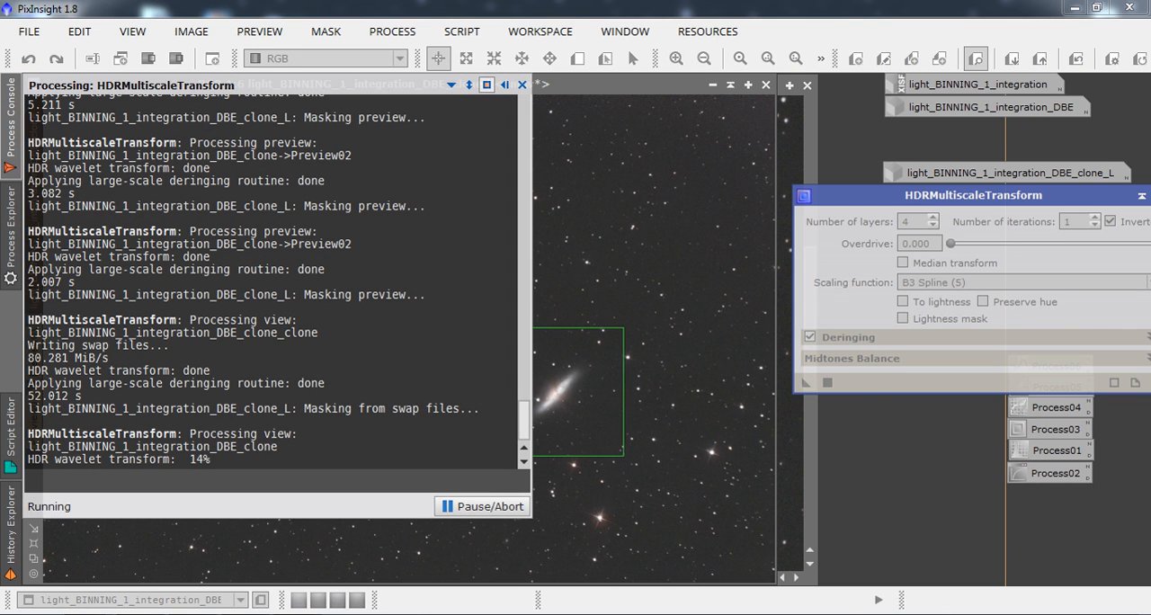
{"action": "left_click", "coordinate": [902, 613]}
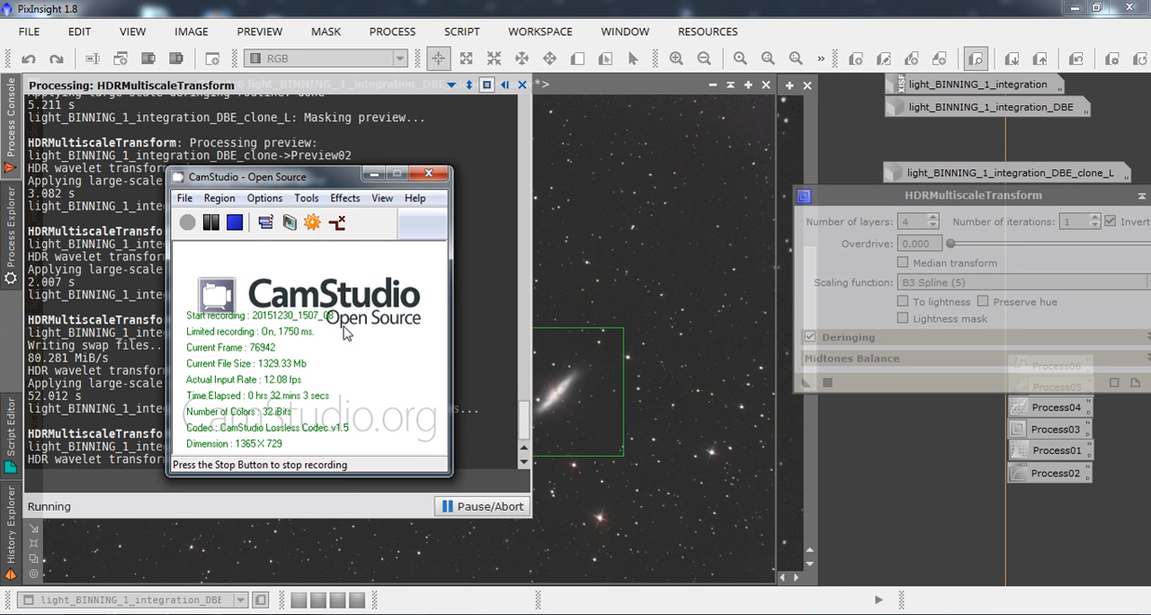
{"action": "left_click", "coordinate": [213, 223]}
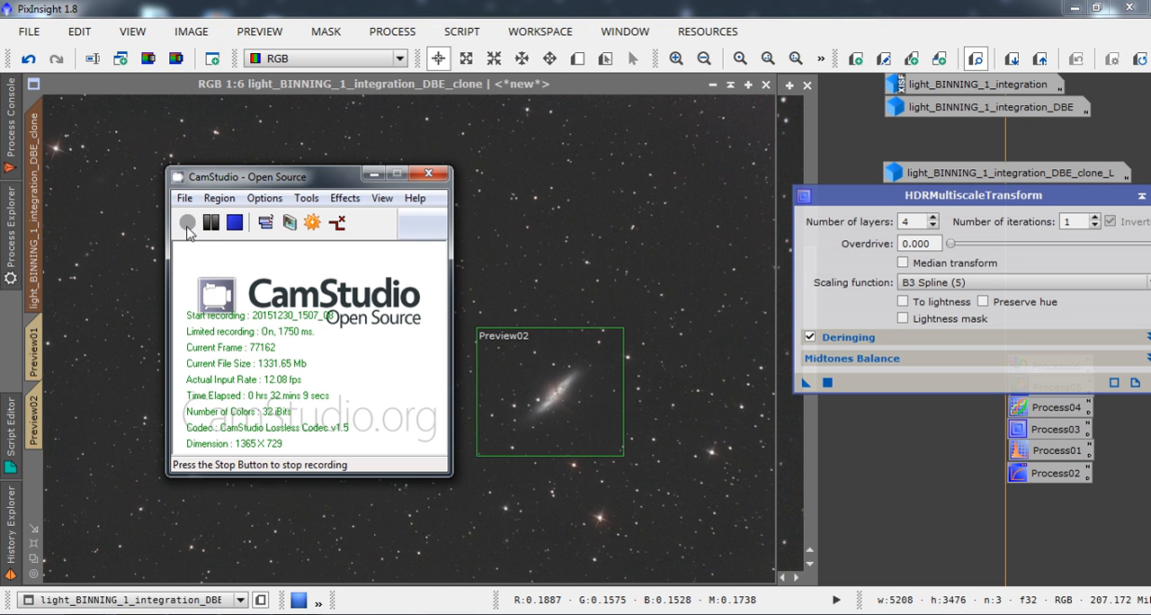
{"action": "left_click", "coordinate": [366, 178]}
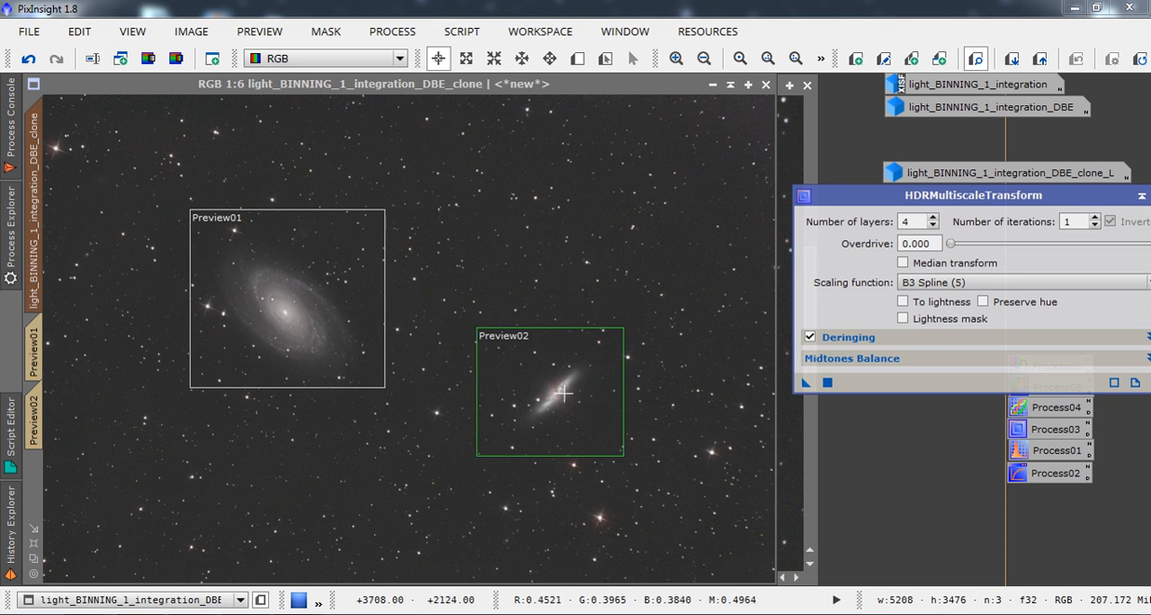
Display the original clone at 1:3 and compare its galaxies with those in the duplicated clone.
{"action": "left_click", "coordinate": [676, 58]}
{"action": "left_click", "coordinate": [676, 58]}
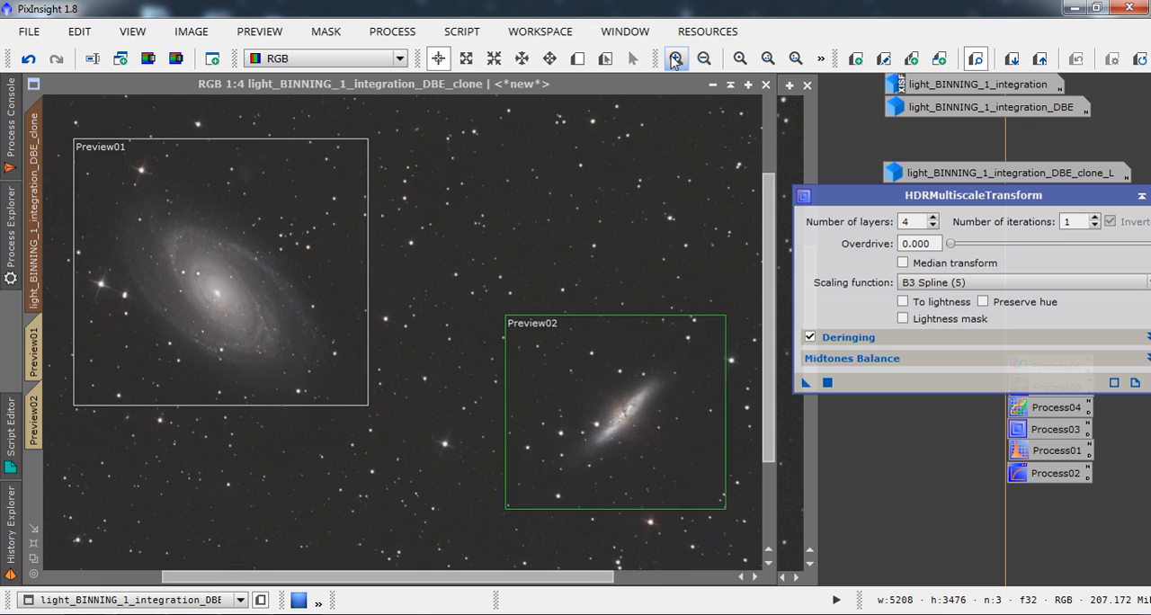
{"action": "left_click", "coordinate": [676, 58]}
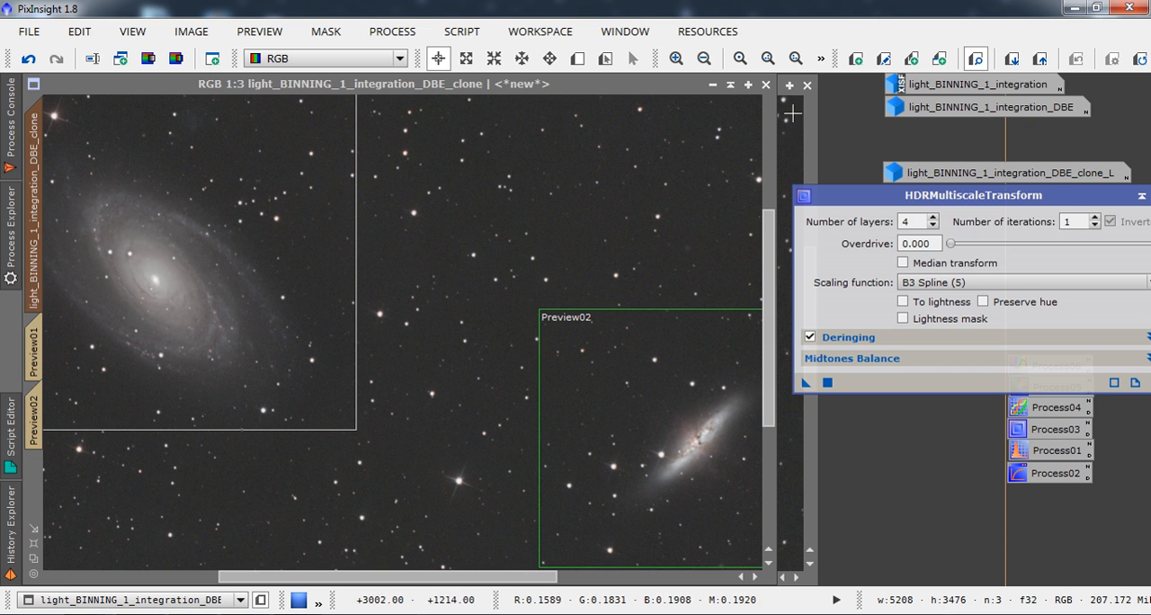
{"action": "left_click_drag", "start_coordinate": [691, 90], "coordinate": [692, 132]}
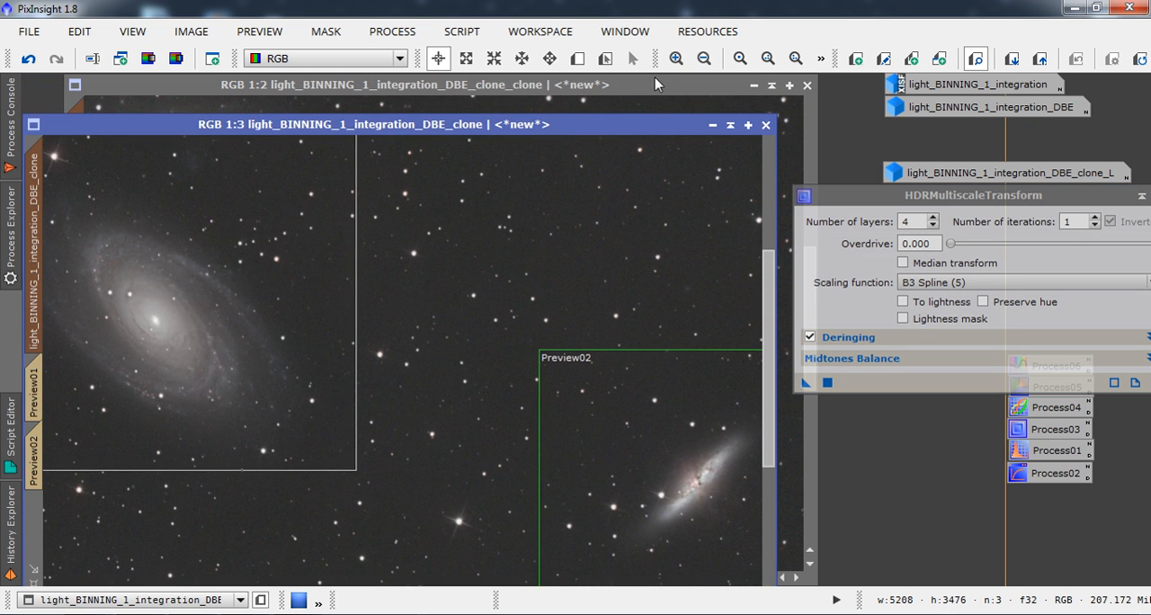
{"action": "left_click", "coordinate": [654, 90]}
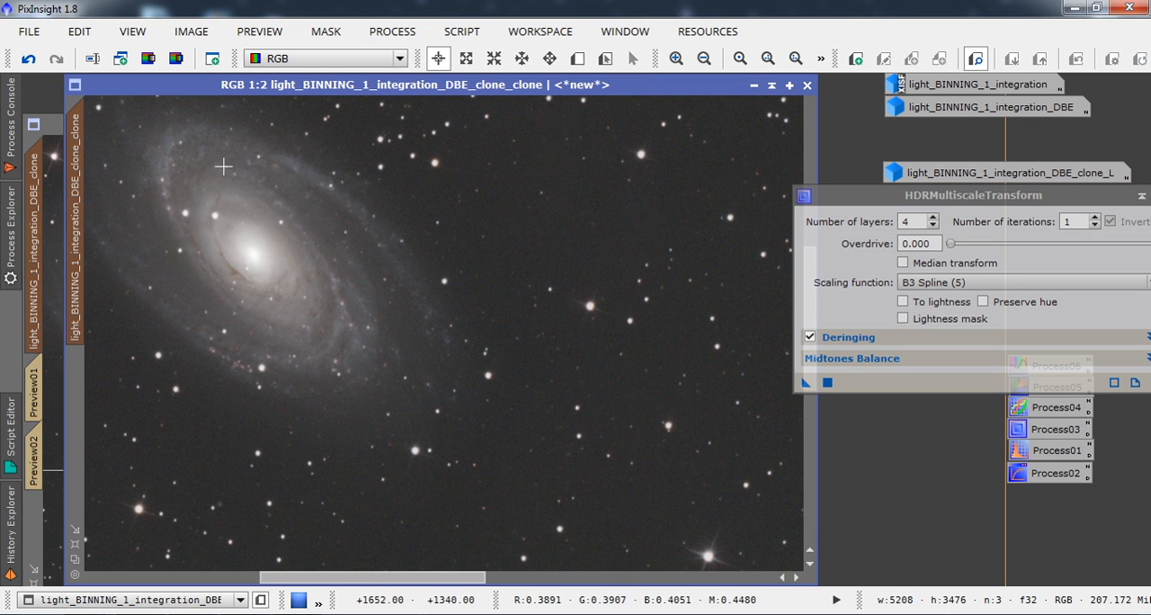
{"action": "left_click", "coordinate": [56, 131]}
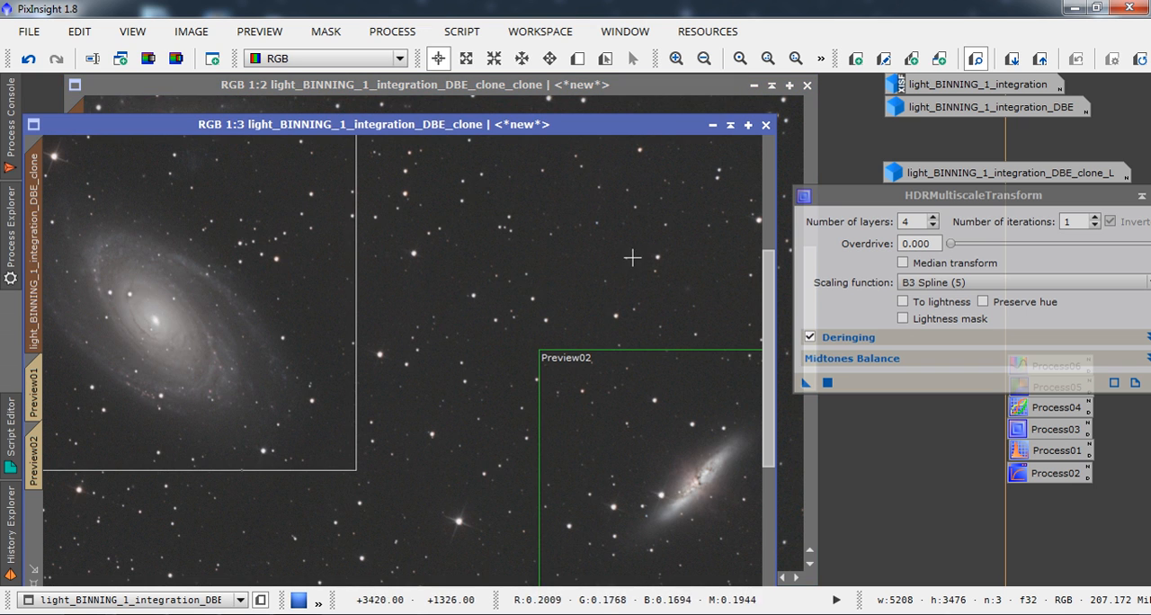
{"action": "left_click_drag", "start_coordinate": [662, 128], "coordinate": [669, 114]}
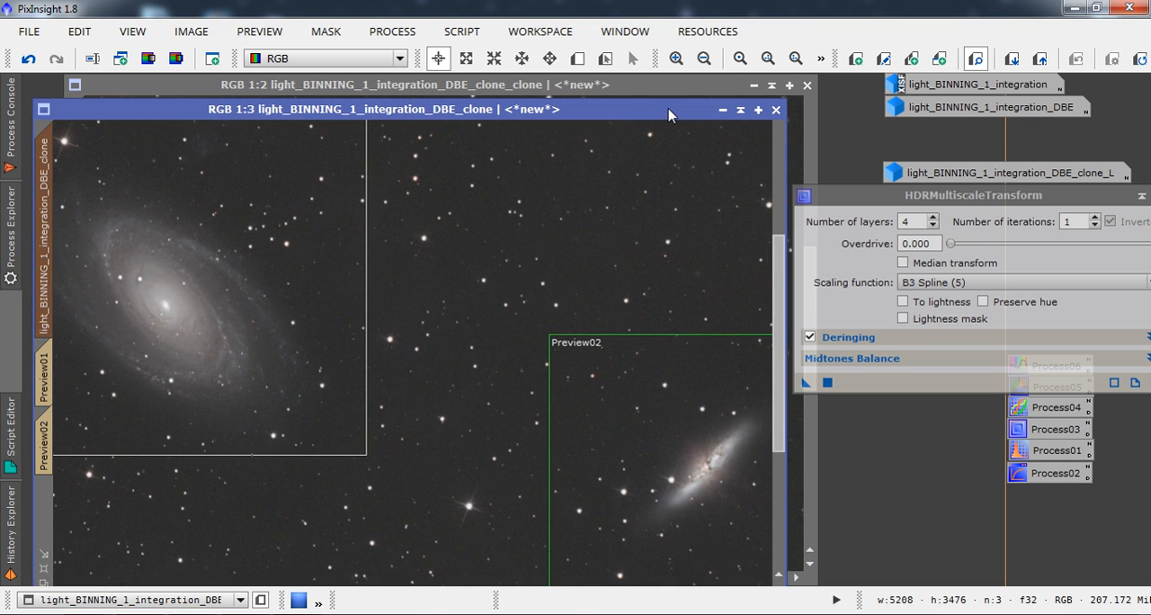
{"action": "left_click", "coordinate": [593, 90]}
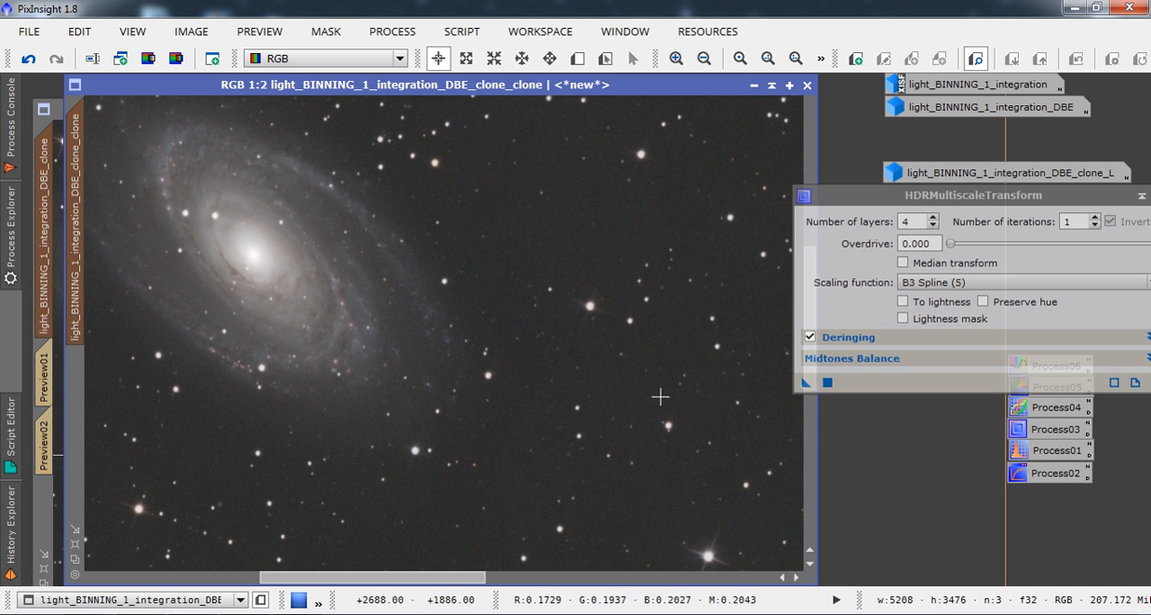
{"action": "left_click_drag", "start_coordinate": [848, 202], "coordinate": [889, 204]}
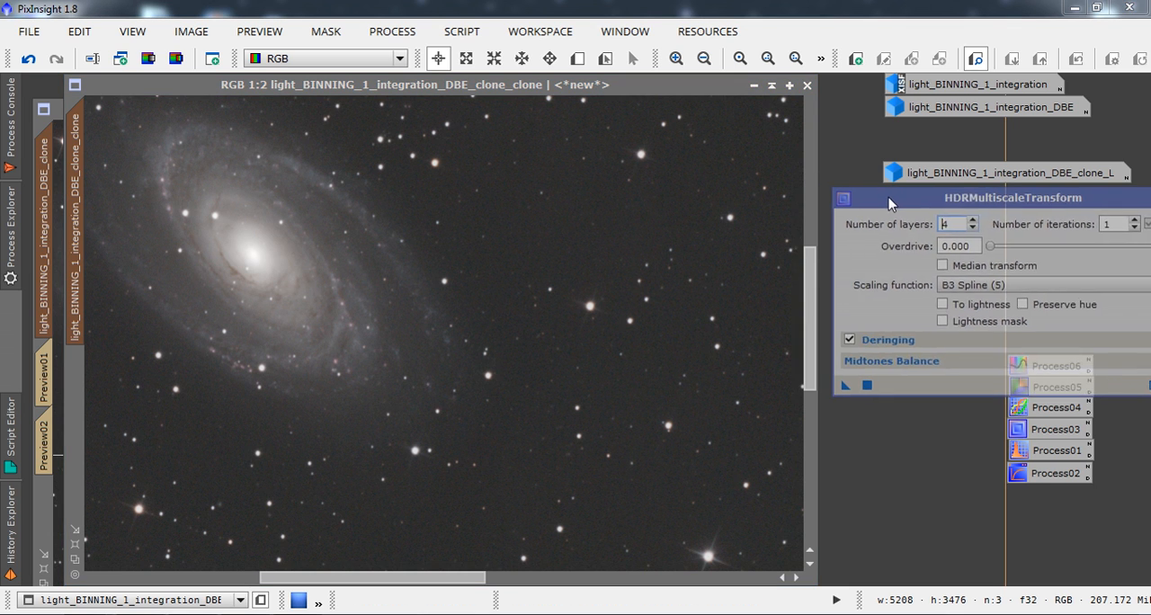
{"action": "left_click_drag", "start_coordinate": [812, 270], "coordinate": [817, 243]}
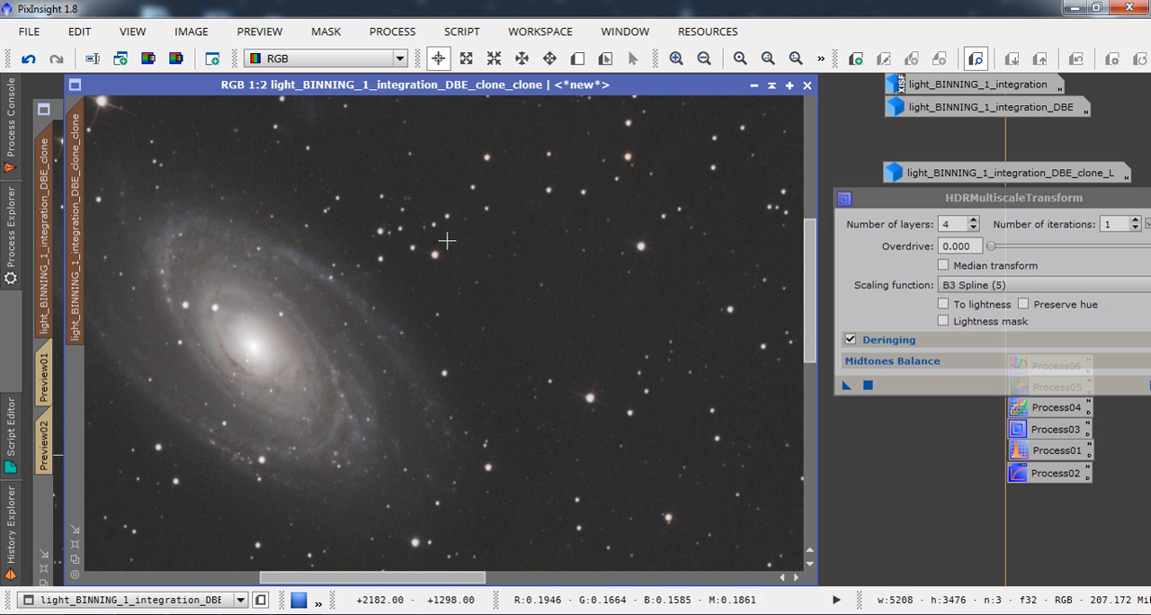
Create a preview of about 1275 × 1125 px around the spiral galaxy in the duplicated clone.
{"action": "left_click", "coordinate": [704, 58]}
{"action": "left_click", "coordinate": [704, 59]}
{"action": "left_click", "coordinate": [703, 58]}
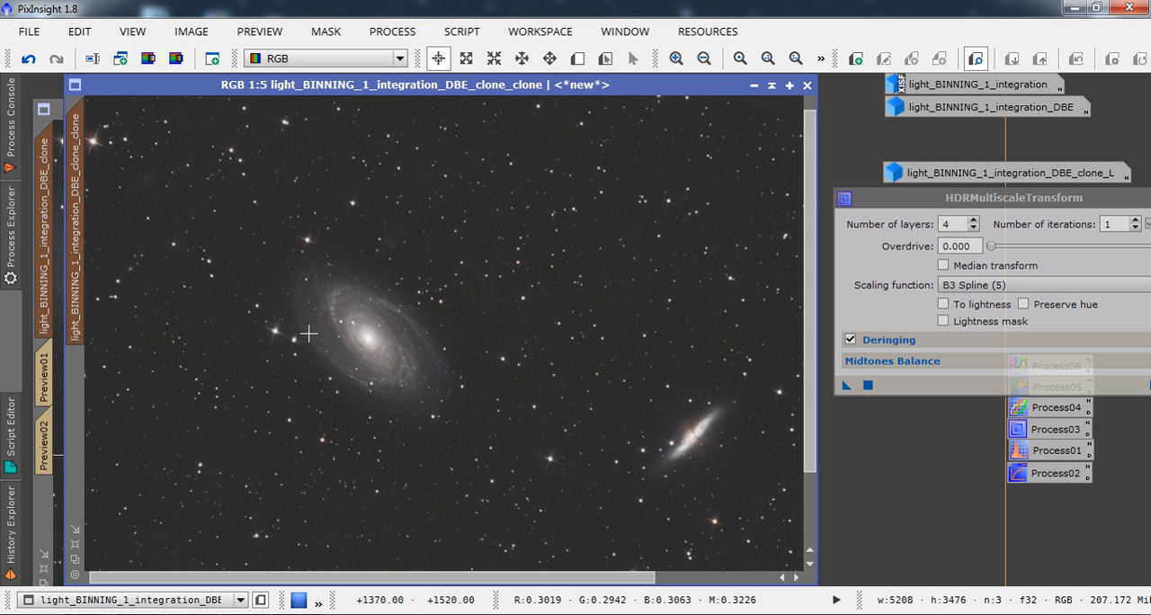
{"action": "key", "text": "alt+n"}
{"action": "left_click_drag", "start_coordinate": [273, 236], "coordinate": [487, 425]}
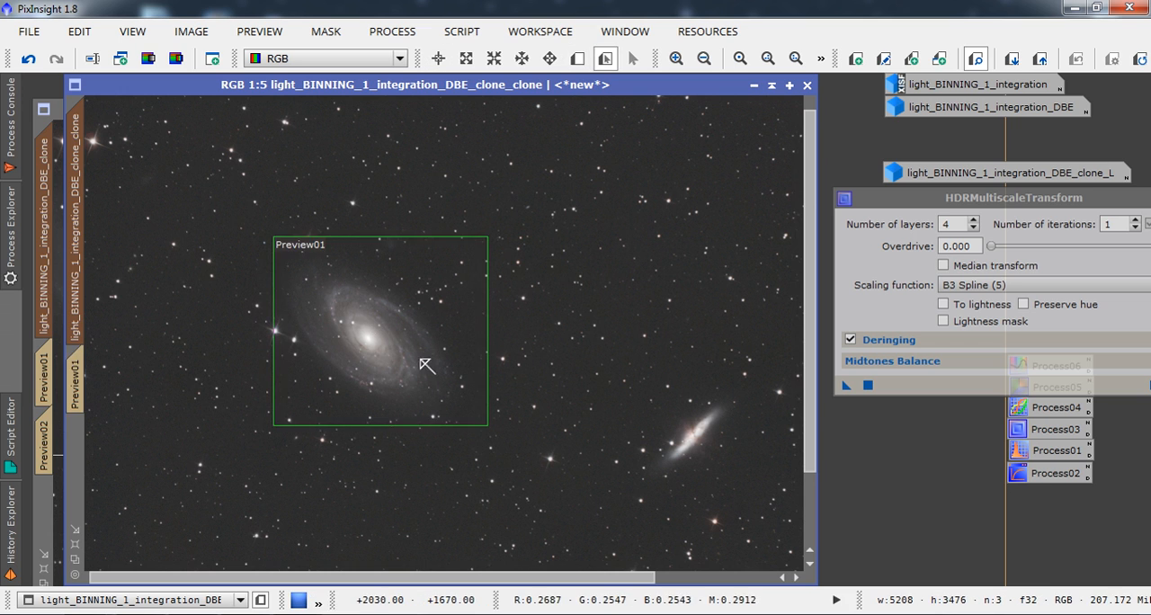
{"action": "left_click_drag", "start_coordinate": [420, 359], "coordinate": [407, 365]}
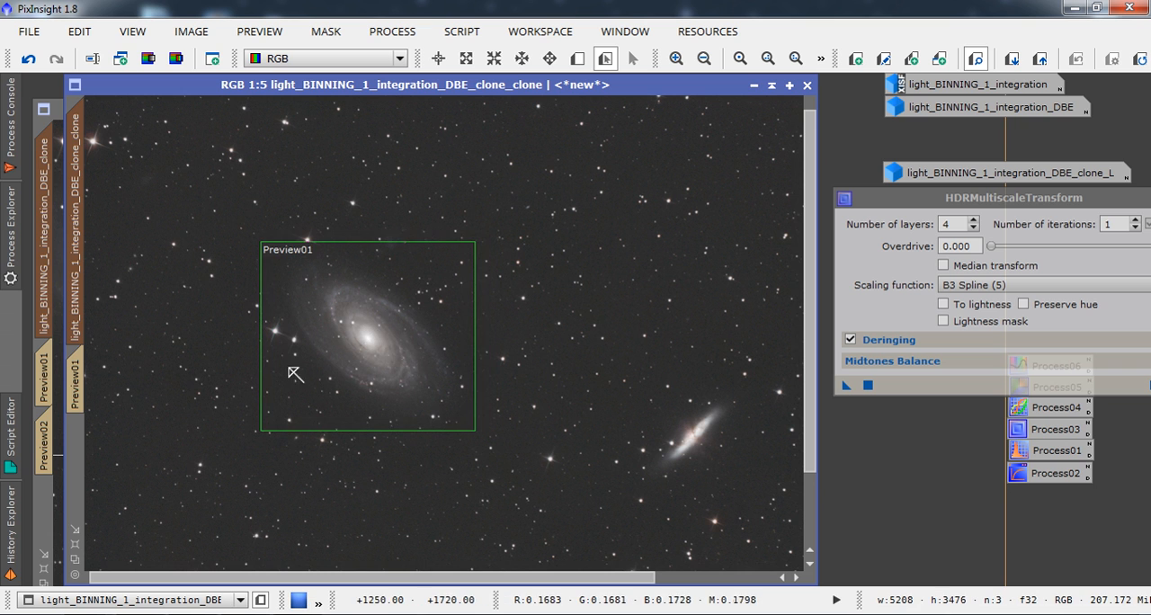
Display the duplicated clone's spiral galaxy preview at 1:2 and close HDRMultiscaleTransform.
{"action": "left_click", "coordinate": [80, 386]}
{"action": "left_click_drag", "start_coordinate": [1055, 205], "coordinate": [1050, 204]}
{"action": "left_click", "coordinate": [1106, 212]}
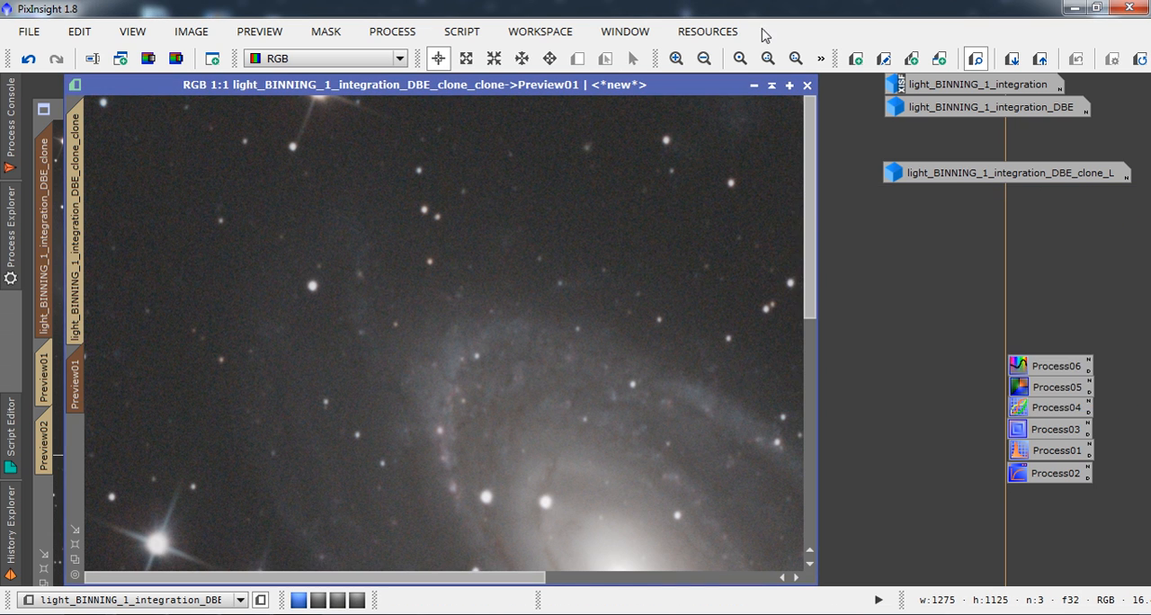
{"action": "left_click", "coordinate": [704, 59]}
Run Deconvolution on the duplicated clone's spiral galaxy preview with deringing enabled and 25 iterations.
{"action": "left_click", "coordinate": [386, 31]}
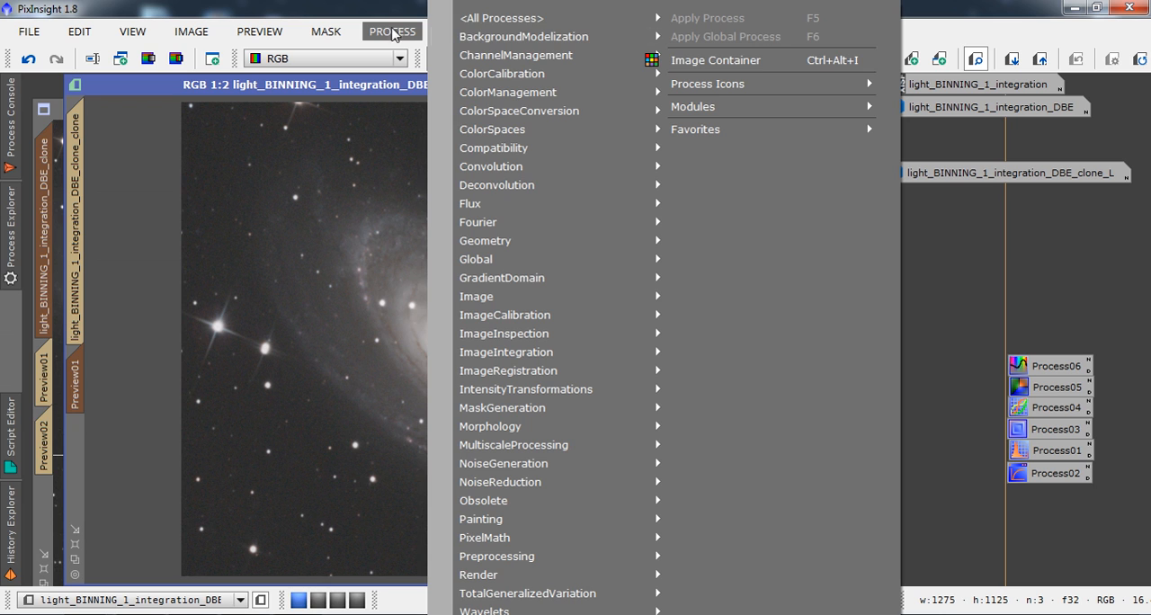
{"action": "mouse_move", "coordinate": [504, 287]}
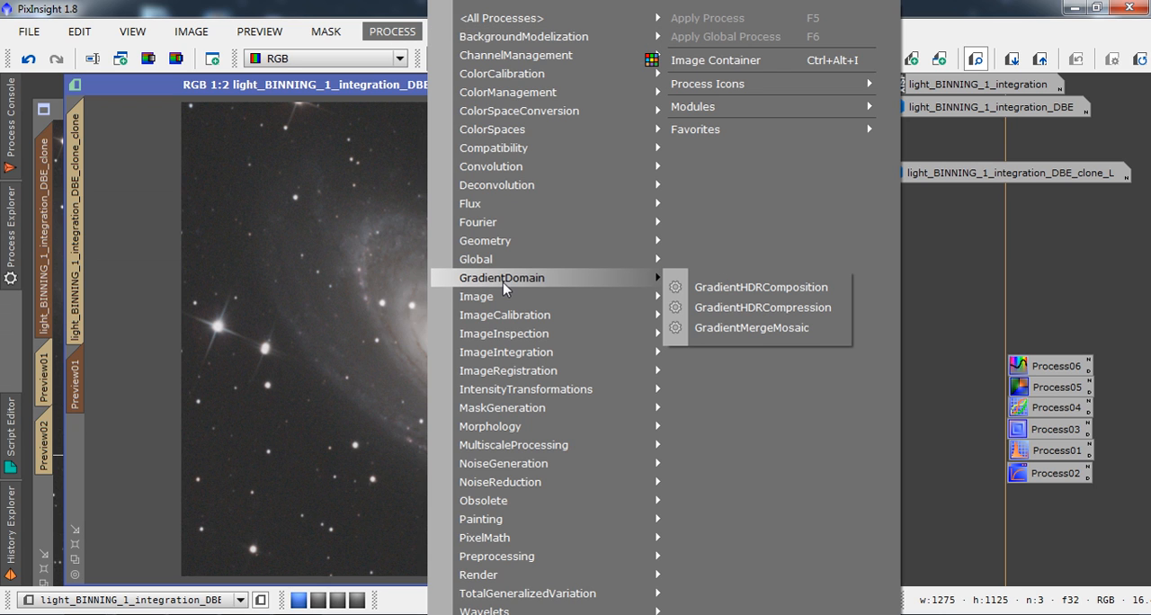
{"action": "mouse_move", "coordinate": [503, 312]}
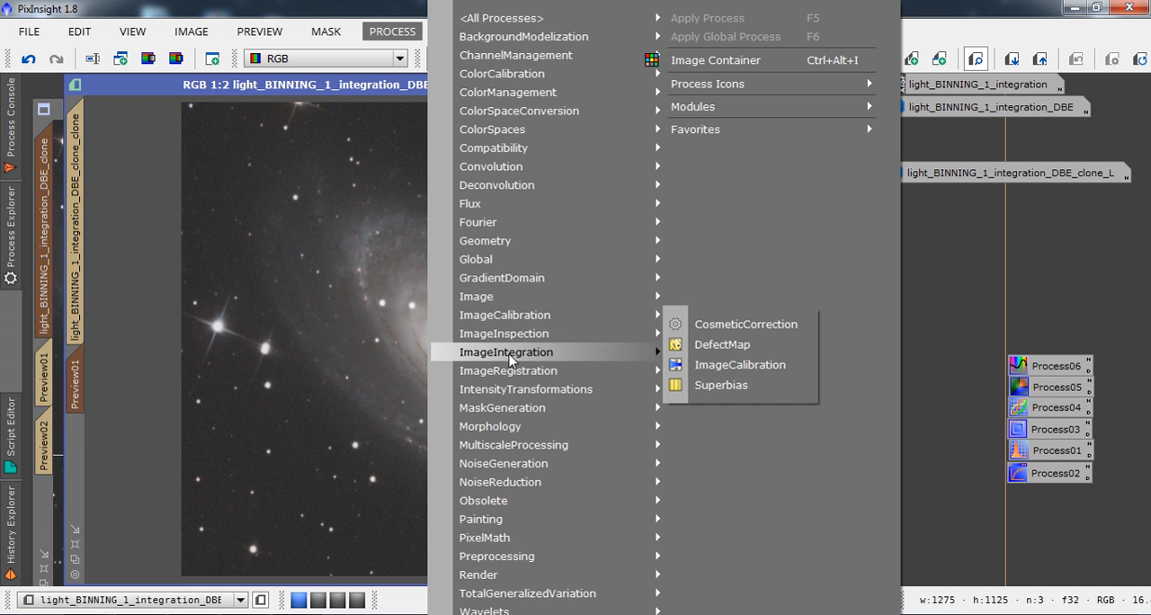
{"action": "mouse_move", "coordinate": [501, 192]}
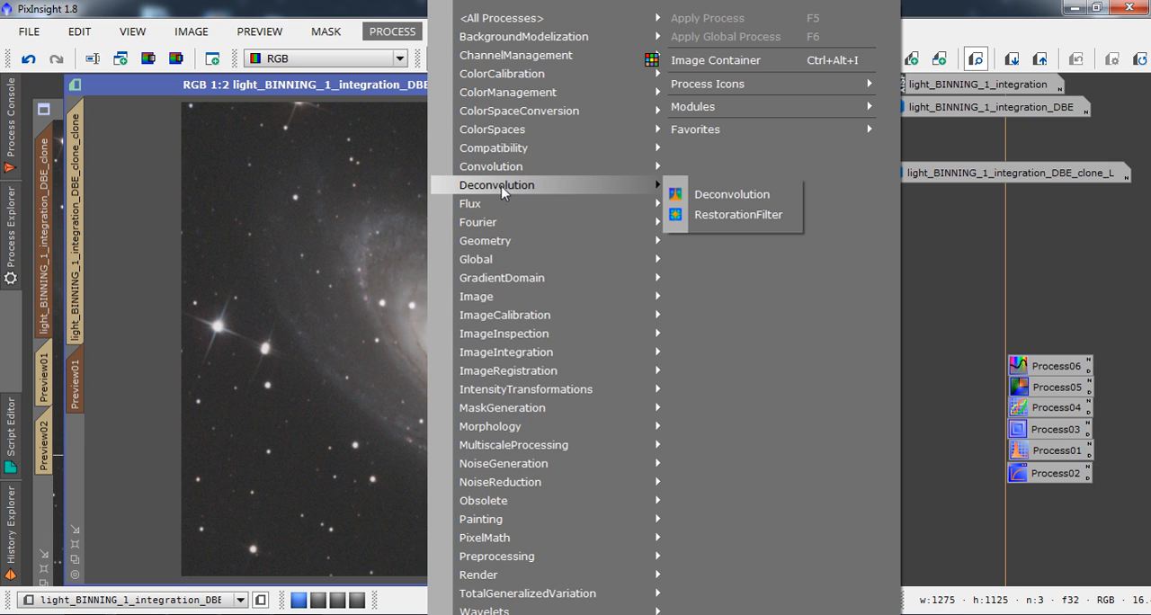
{"action": "left_click", "coordinate": [704, 196]}
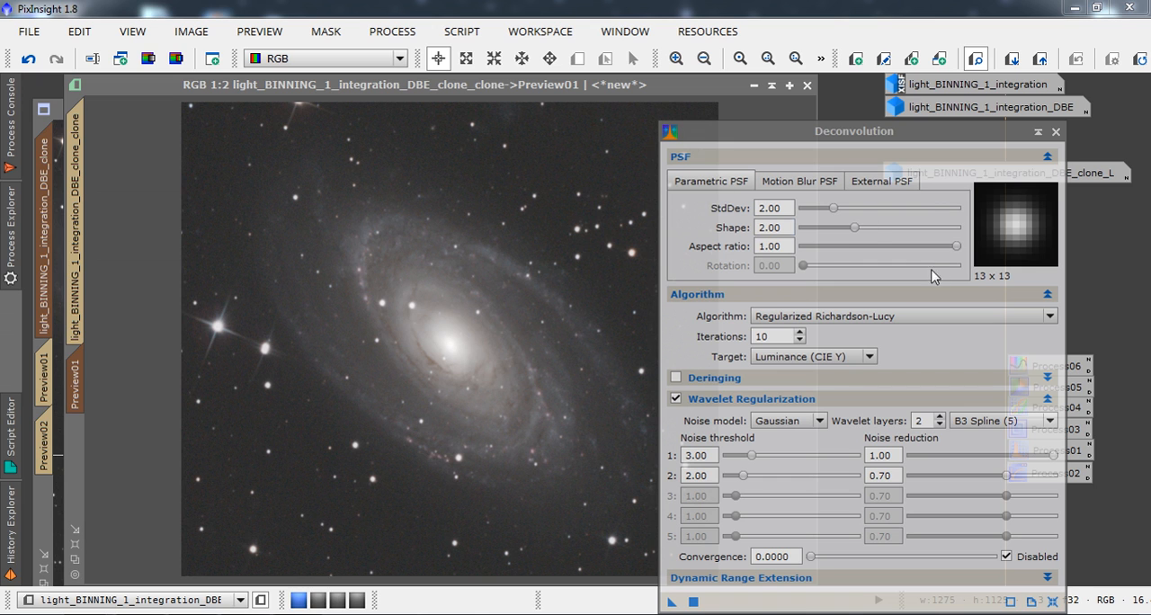
{"action": "left_click", "coordinate": [675, 378]}
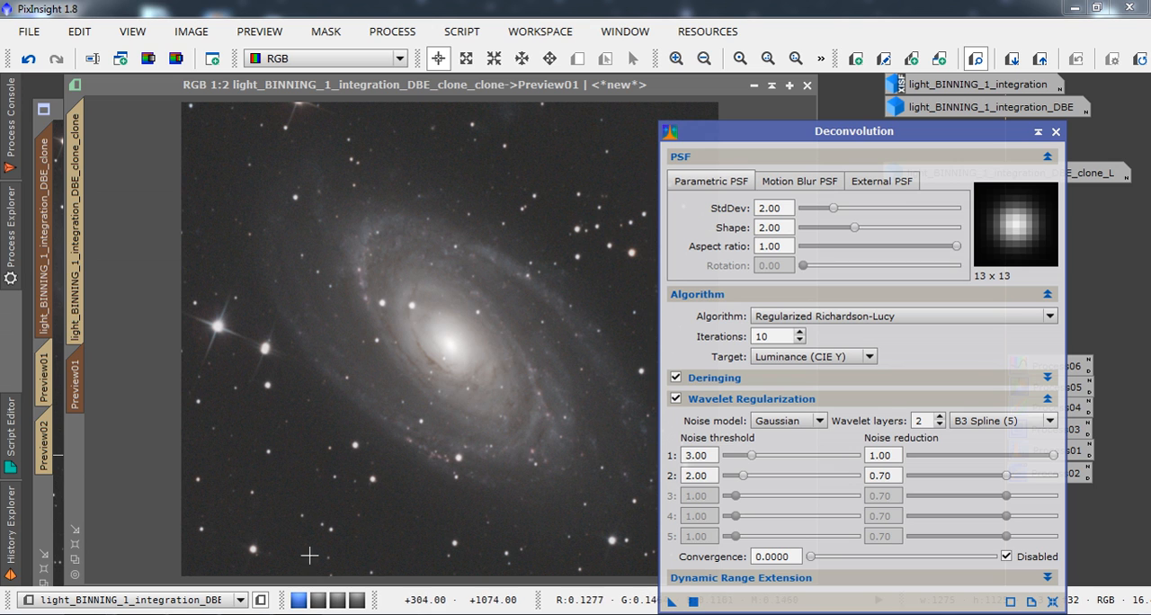
{"action": "left_click", "coordinate": [799, 332]}
{"action": "left_click", "coordinate": [800, 332]}
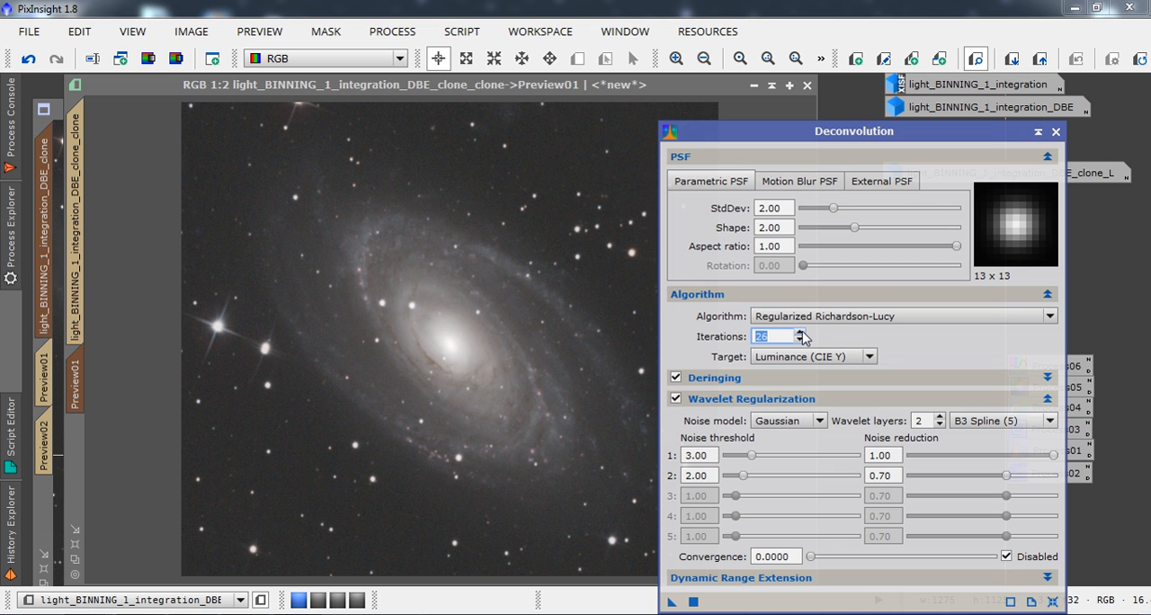
{"action": "left_click", "coordinate": [692, 601]}
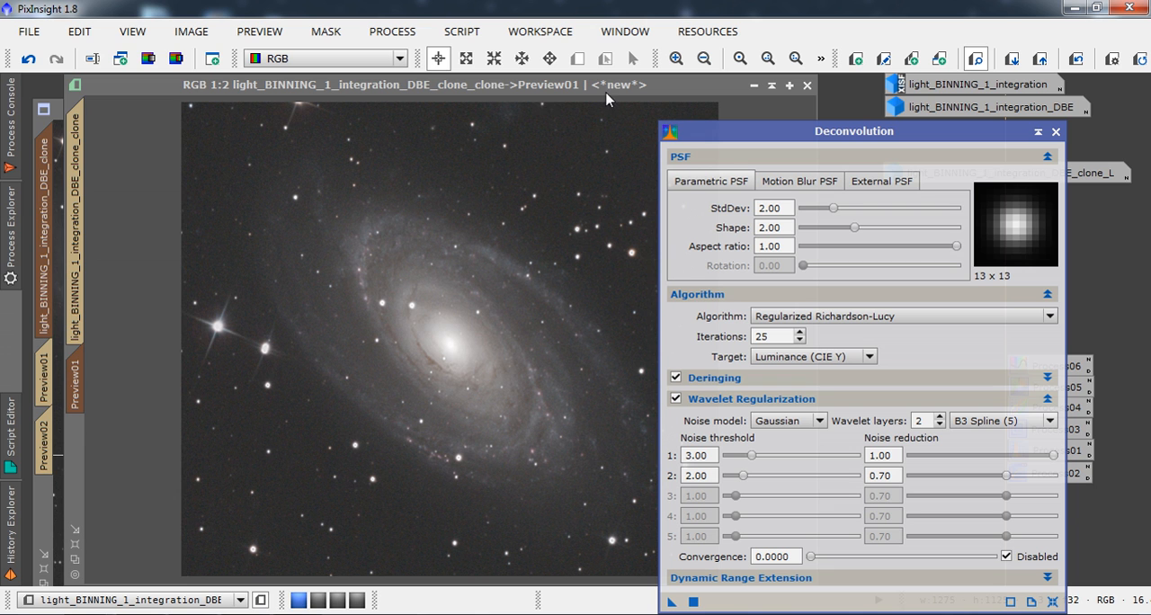
Apply the same Deconvolution to Preview02 of the original clone and compare the galaxy before and after.
{"action": "left_click", "coordinate": [46, 191]}
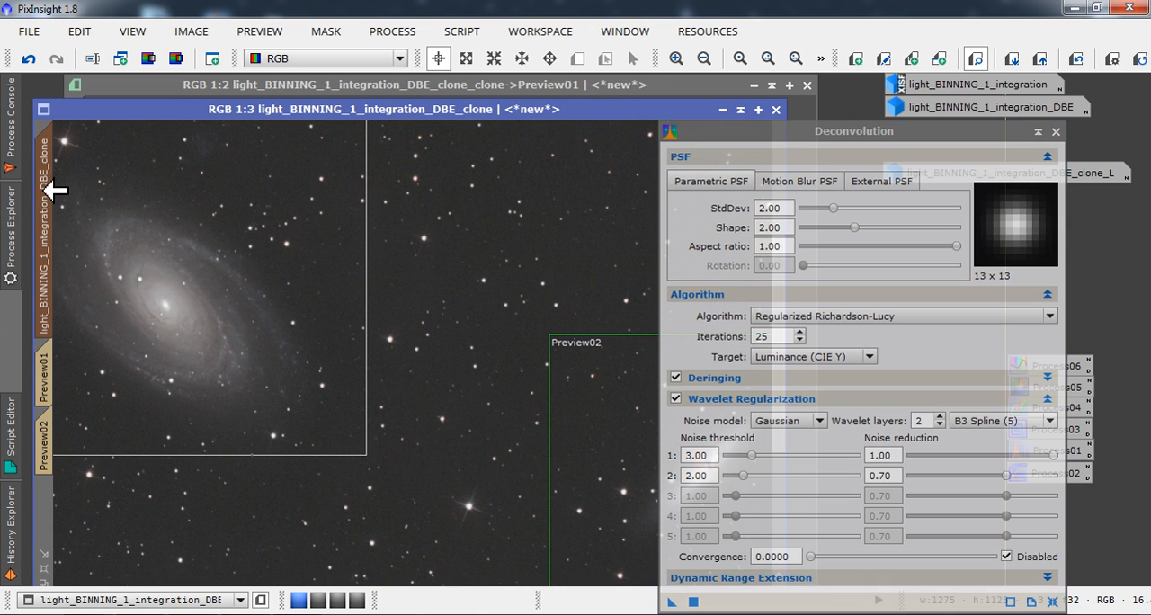
{"action": "left_click", "coordinate": [47, 437]}
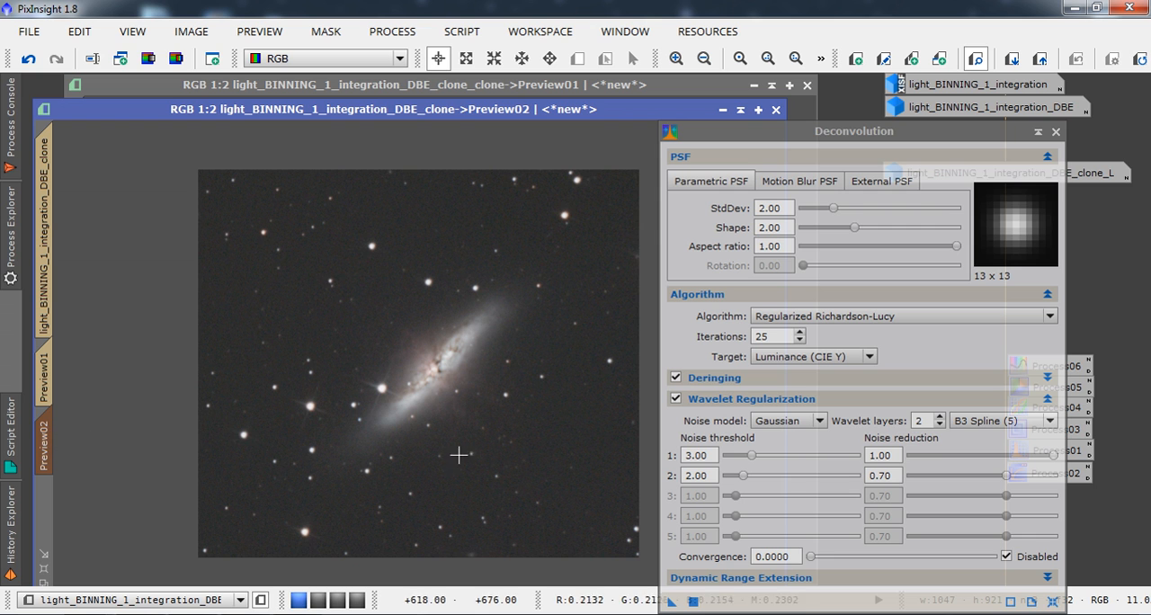
{"action": "left_click", "coordinate": [694, 602]}
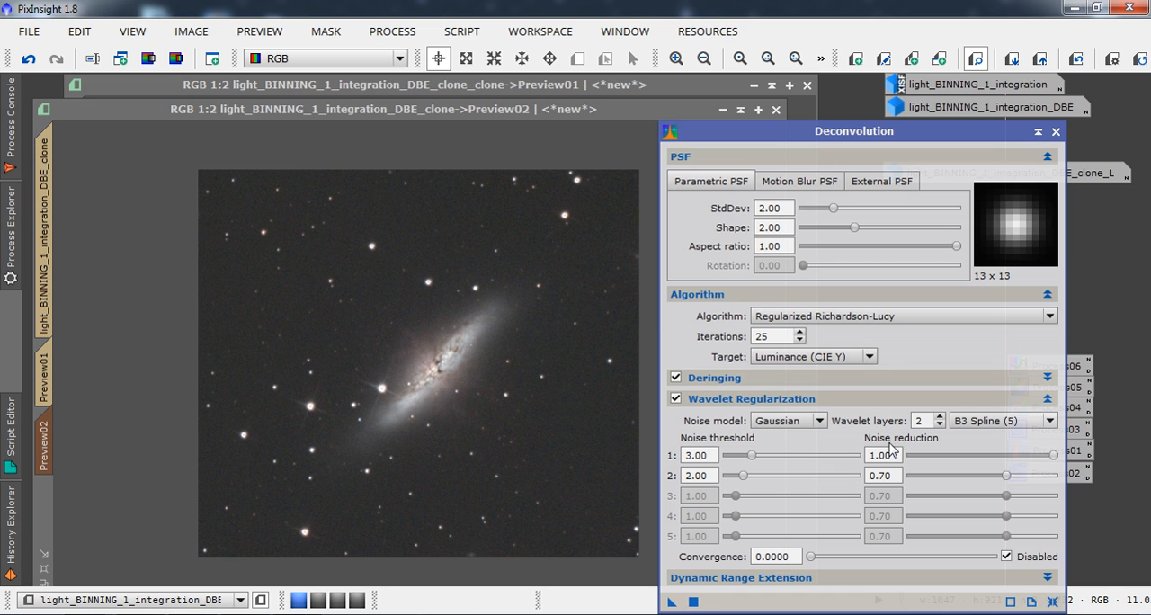
{"action": "left_click", "coordinate": [1075, 60]}
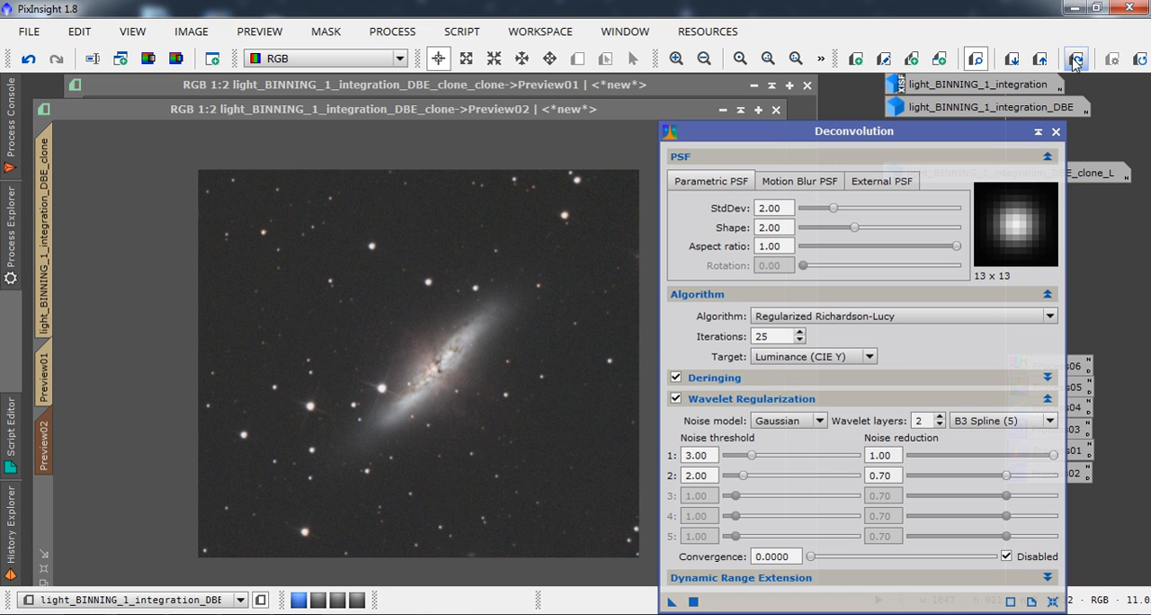
{"action": "left_click", "coordinate": [1075, 60]}
Display the full original clone and separate its window from the Deconvolution window.
{"action": "left_click", "coordinate": [52, 180]}
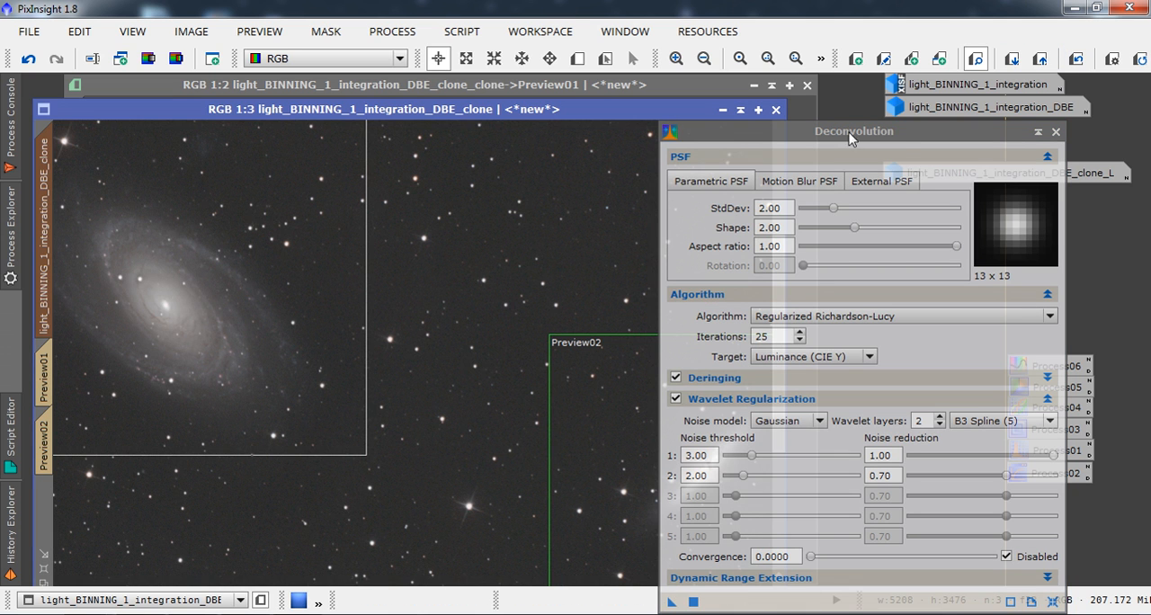
{"action": "left_click_drag", "start_coordinate": [850, 135], "coordinate": [978, 113]}
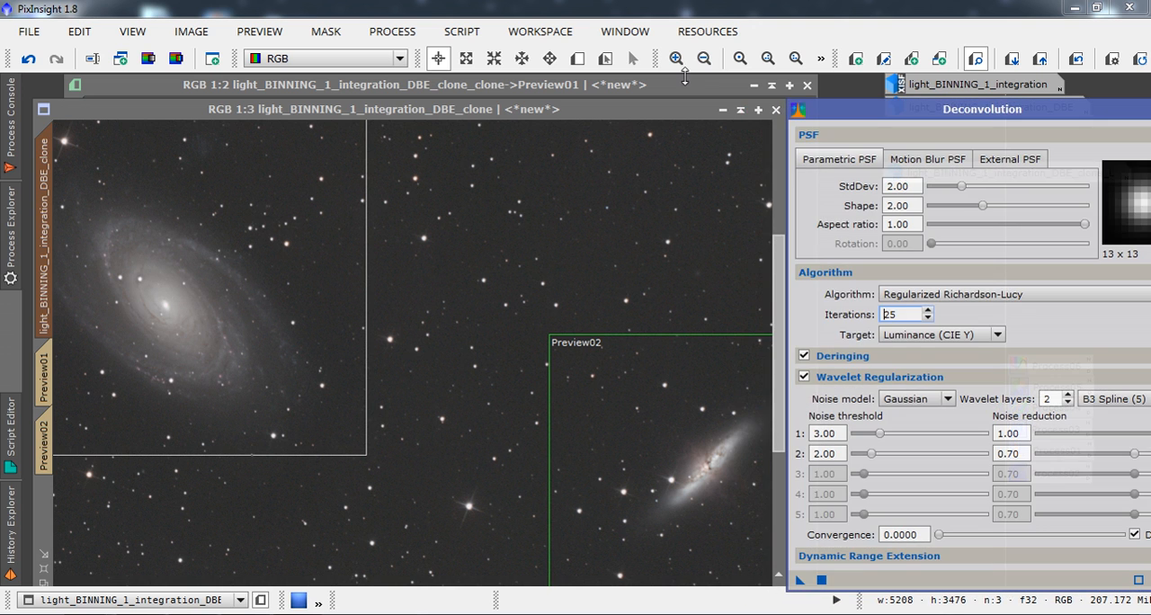
{"action": "left_click_drag", "start_coordinate": [647, 109], "coordinate": [641, 93]}
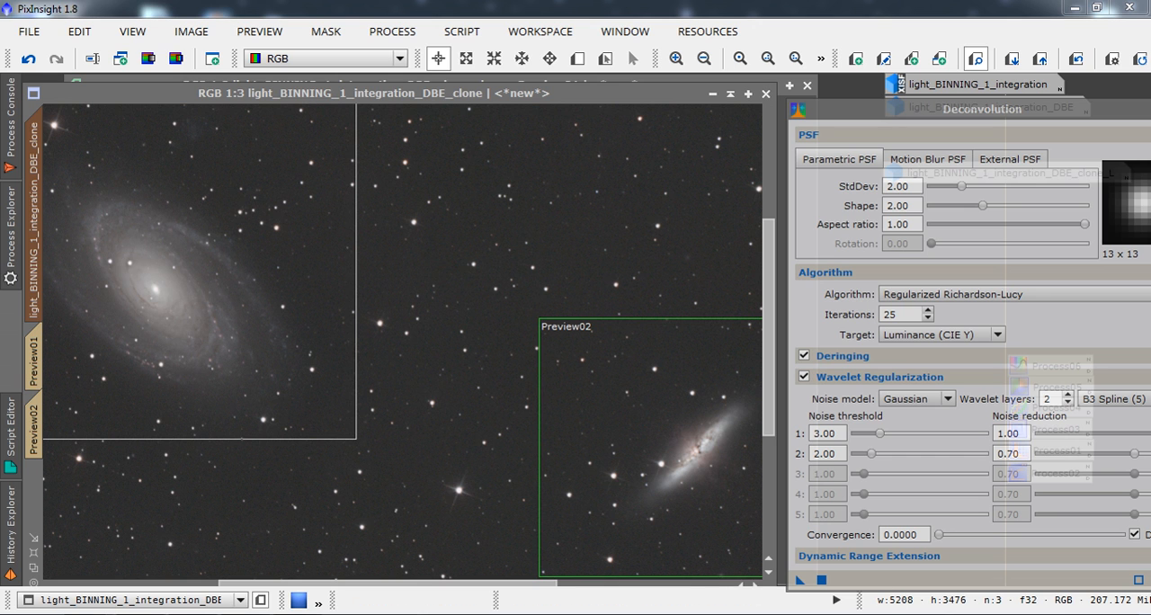
Close Deconvolution and move the duplicated clone's window aside to uncover part of the original clone.
{"action": "key", "text": "alt+Tab"}
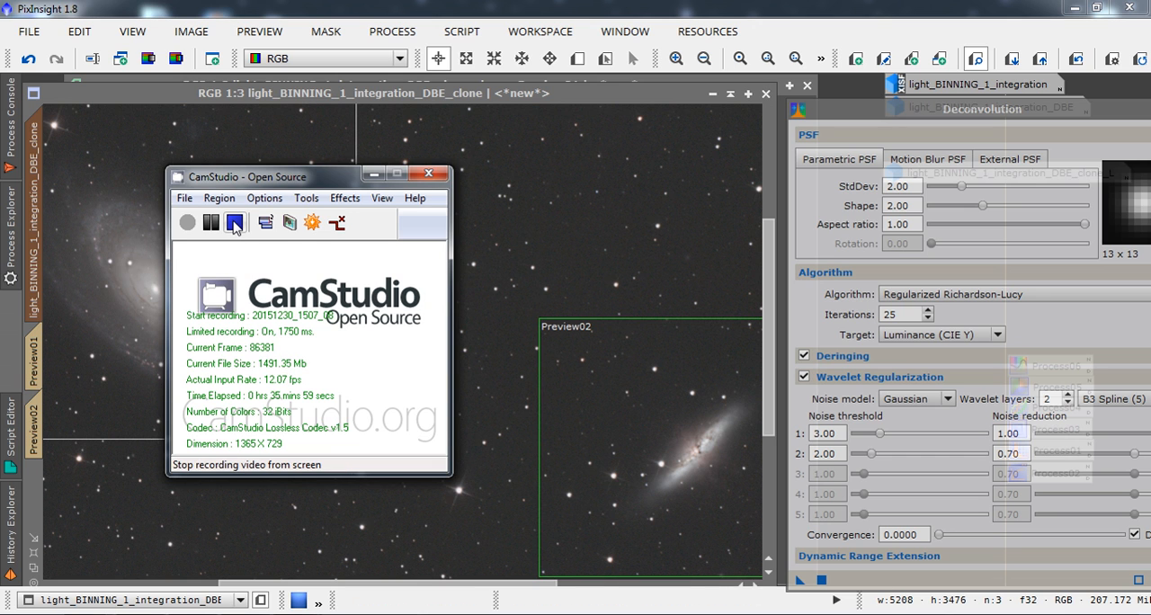
{"action": "left_click", "coordinate": [374, 174]}
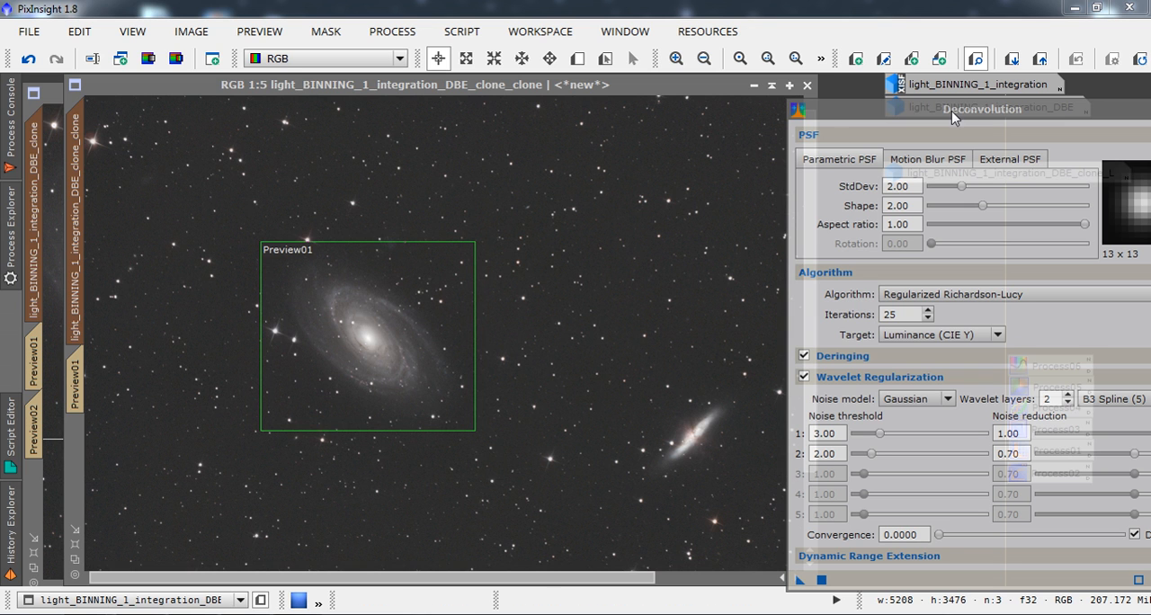
{"action": "left_click_drag", "start_coordinate": [953, 116], "coordinate": [739, 125]}
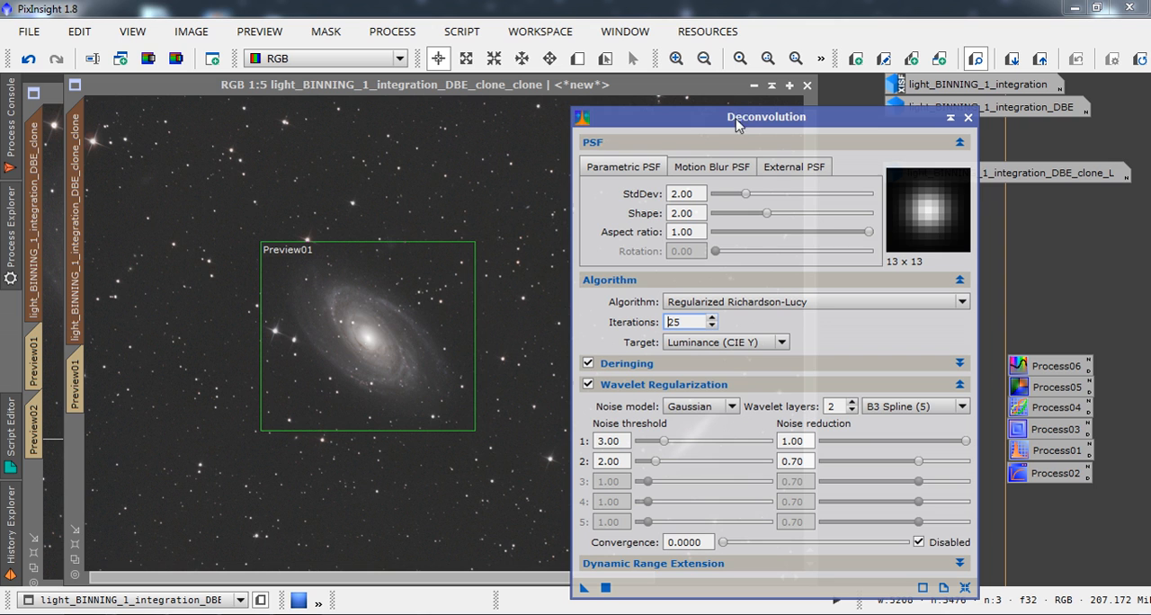
{"action": "left_click", "coordinate": [969, 118]}
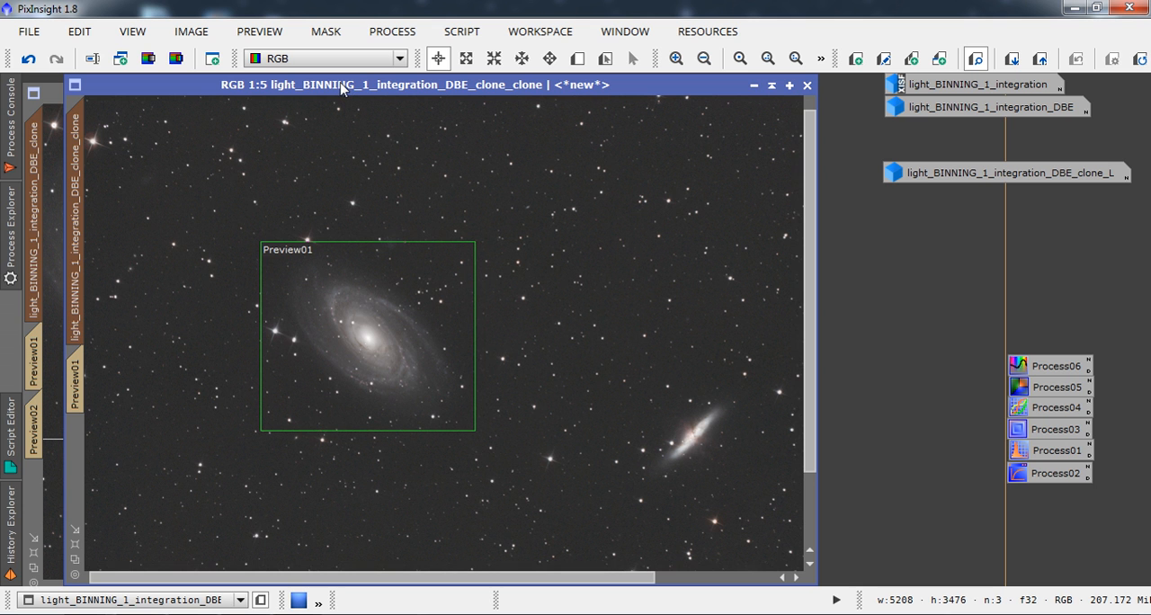
{"action": "left_click_drag", "start_coordinate": [341, 87], "coordinate": [513, 102]}
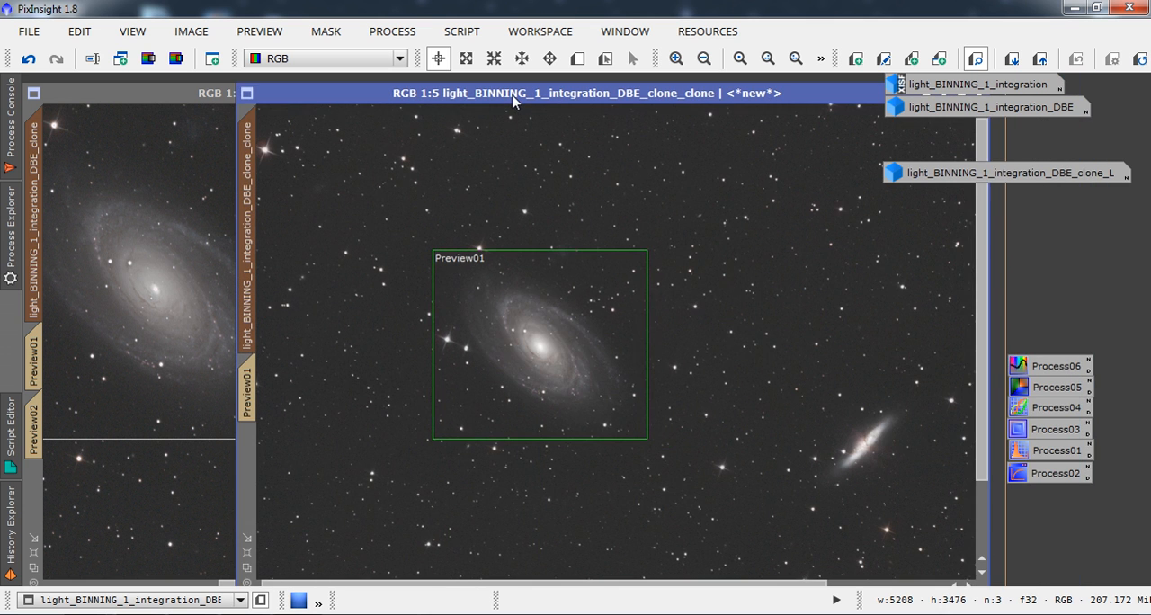
Prepare to save the duplicated clone as a TIFF file named M81 HDR Decon in the M81 M82 folder.
{"action": "left_click", "coordinate": [28, 30]}
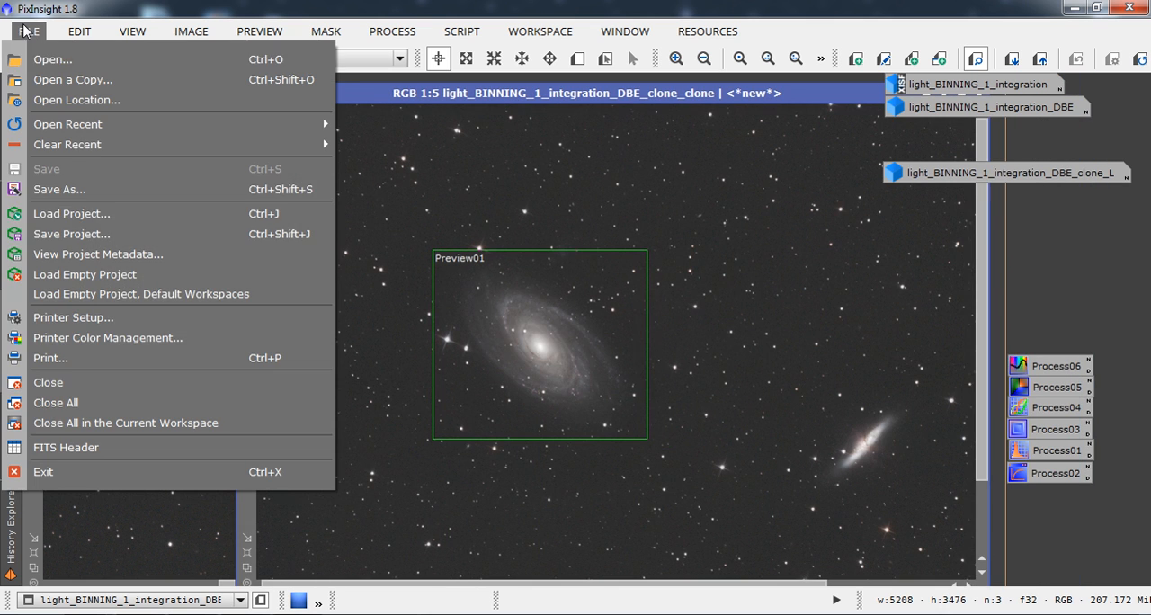
{"action": "left_click", "coordinate": [81, 190]}
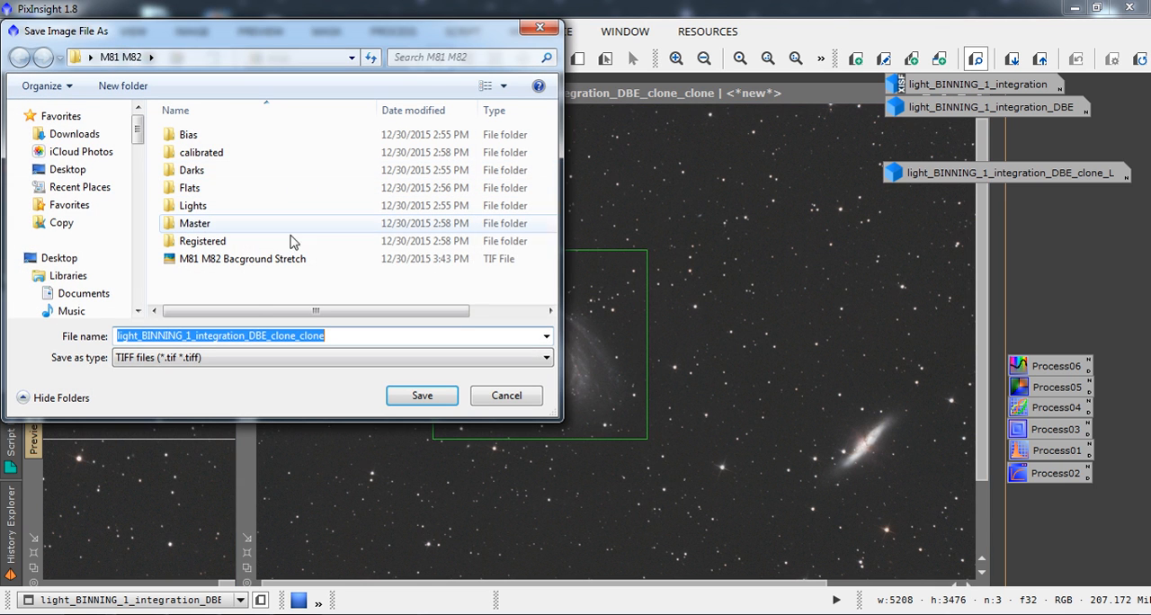
{"action": "left_click", "coordinate": [245, 260]}
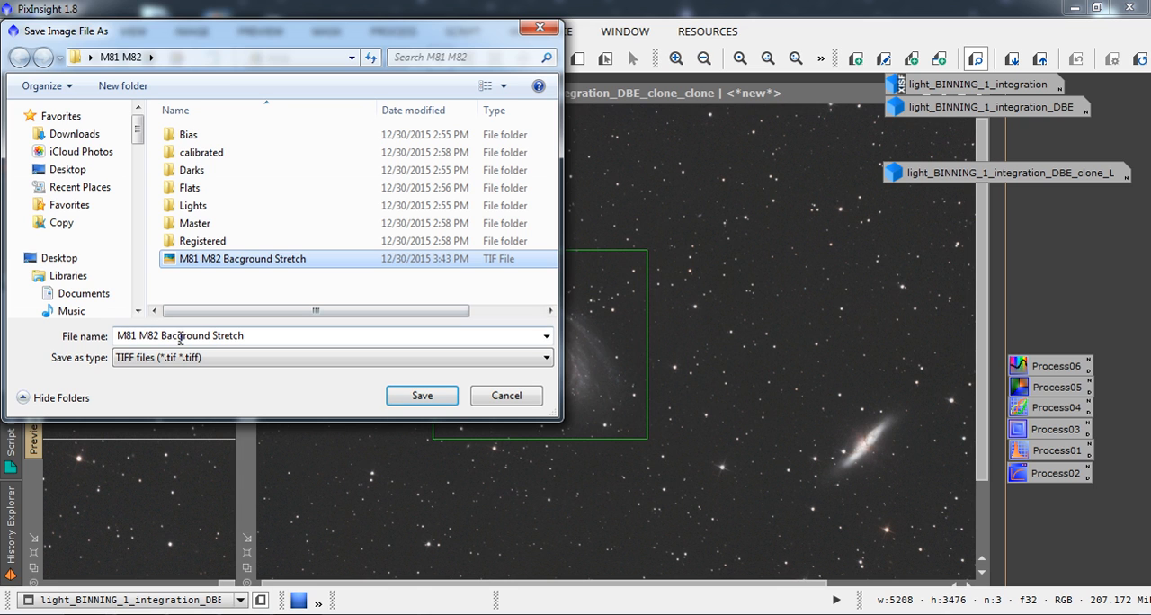
{"action": "left_click", "coordinate": [265, 334]}
{"action": "left_click", "coordinate": [264, 334]}
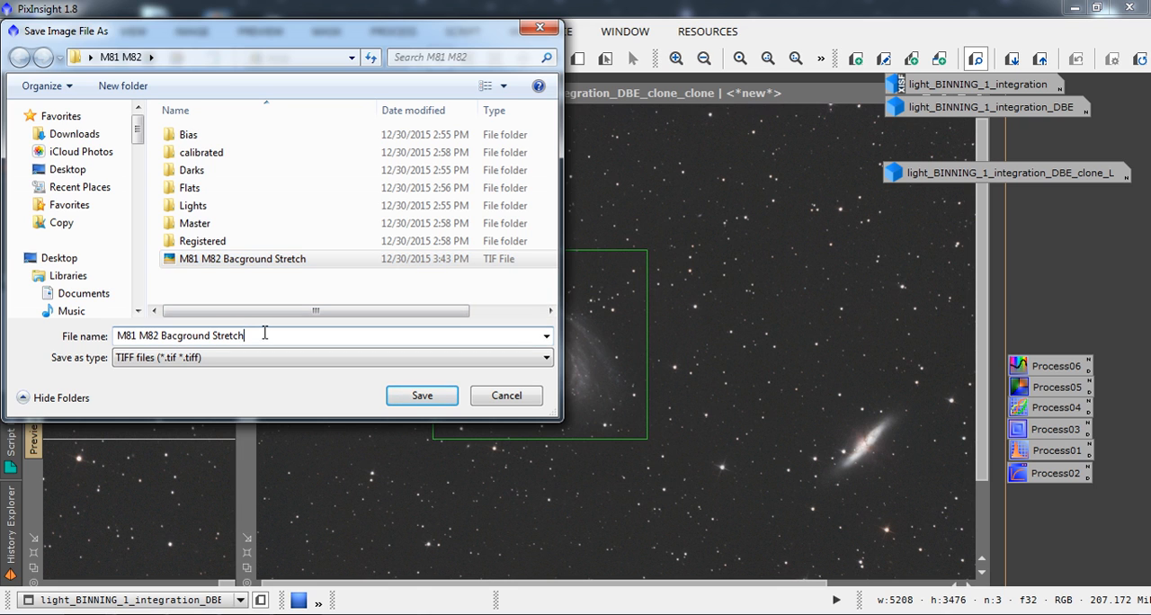
{"action": "key", "text": "BackSpace"}
{"action": "key", "text": "BackSpace"}
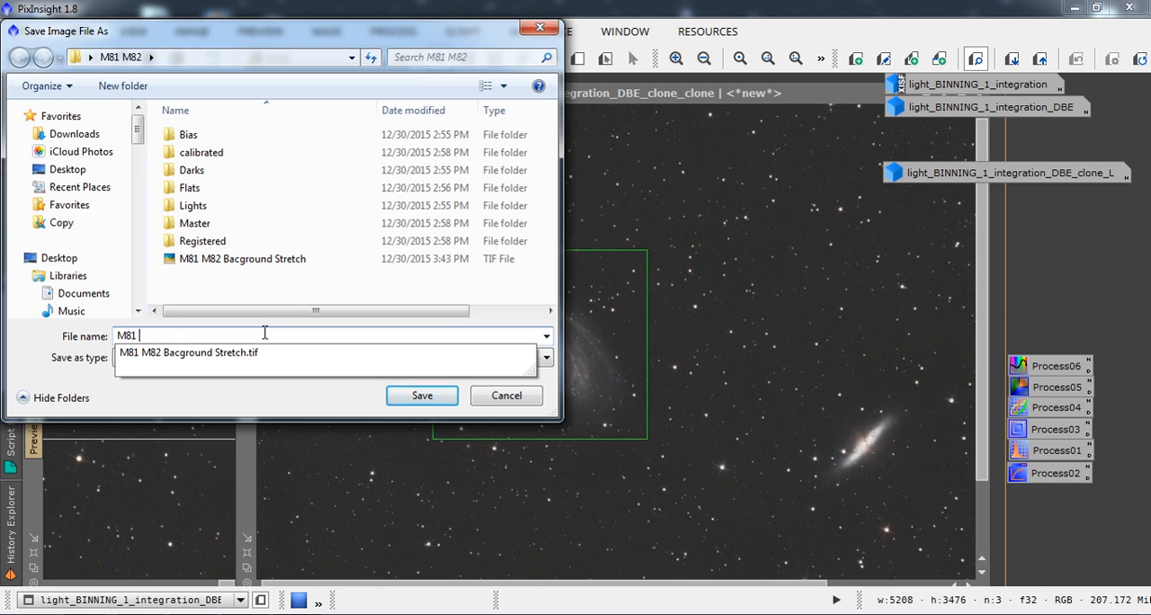
{"action": "type", "text": "HDR Decon"}
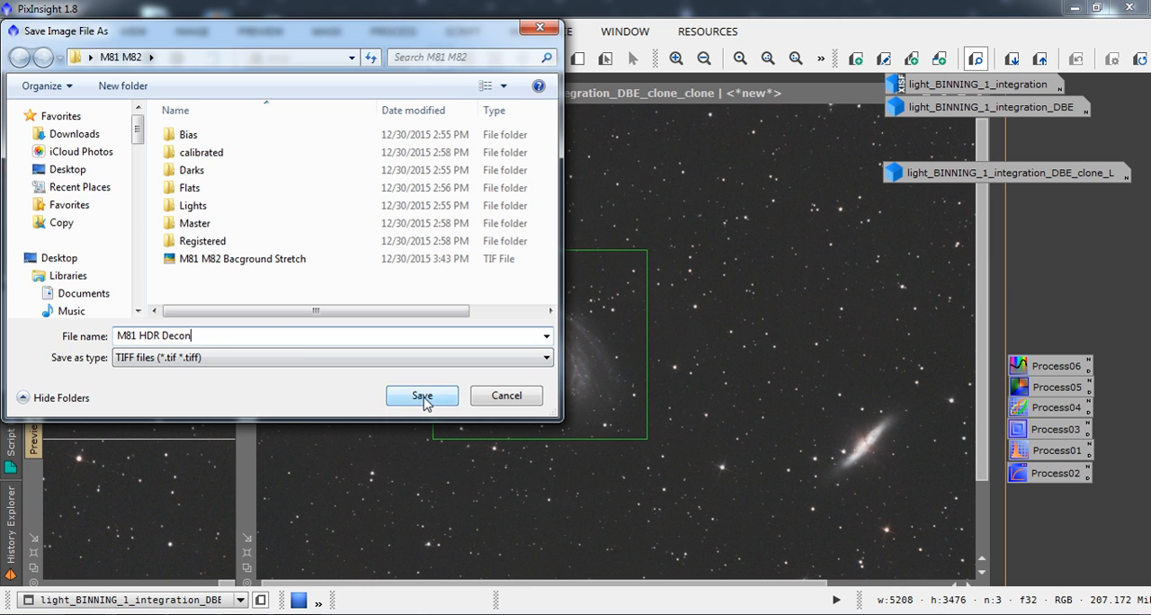
Save the M81 file as 16-bit unsigned integer without an ICC profile or associated alpha channel.
{"action": "left_click", "coordinate": [428, 395]}
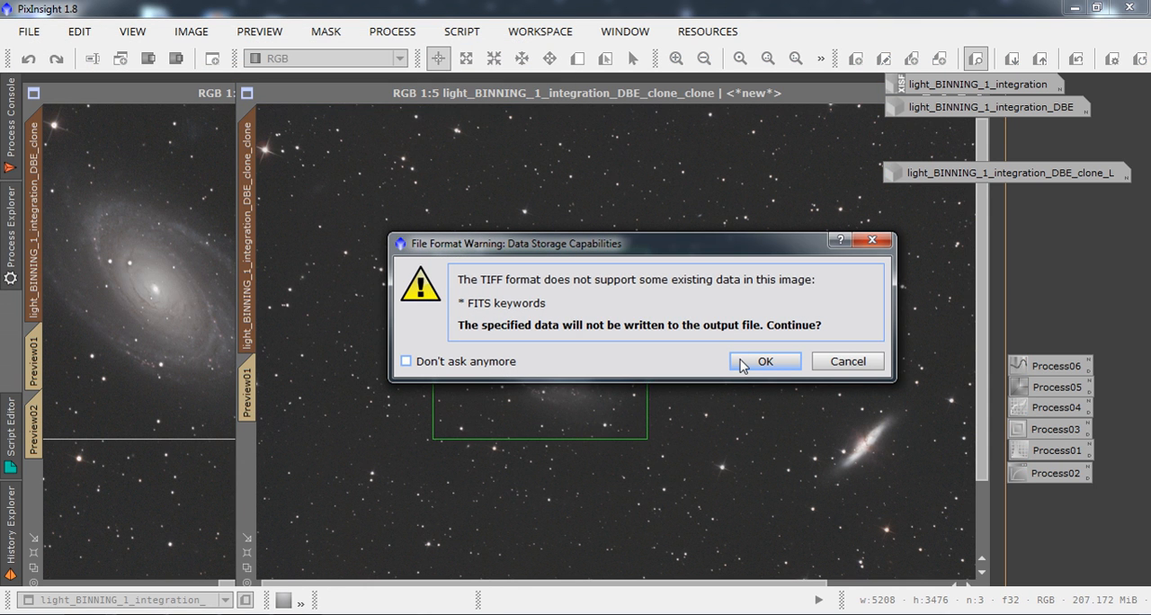
{"action": "left_click", "coordinate": [763, 361]}
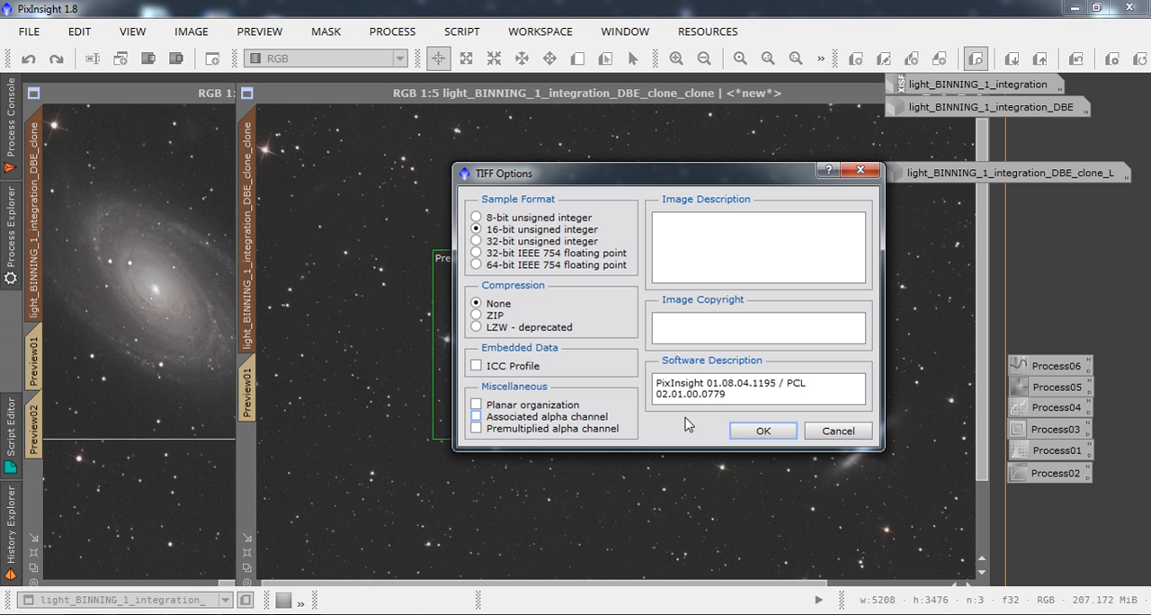
{"action": "left_click", "coordinate": [764, 431]}
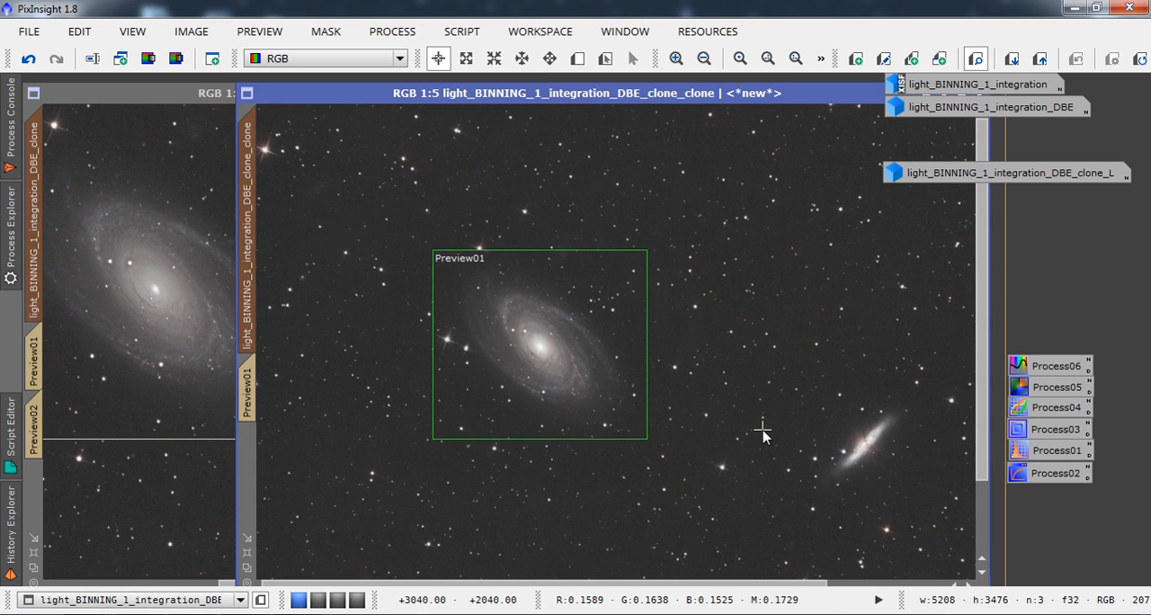
Save the original clone under the name M82 HDR Decon as TIFF in the M81 M82 folder.
{"action": "left_click", "coordinate": [165, 96]}
{"action": "left_click", "coordinate": [30, 31]}
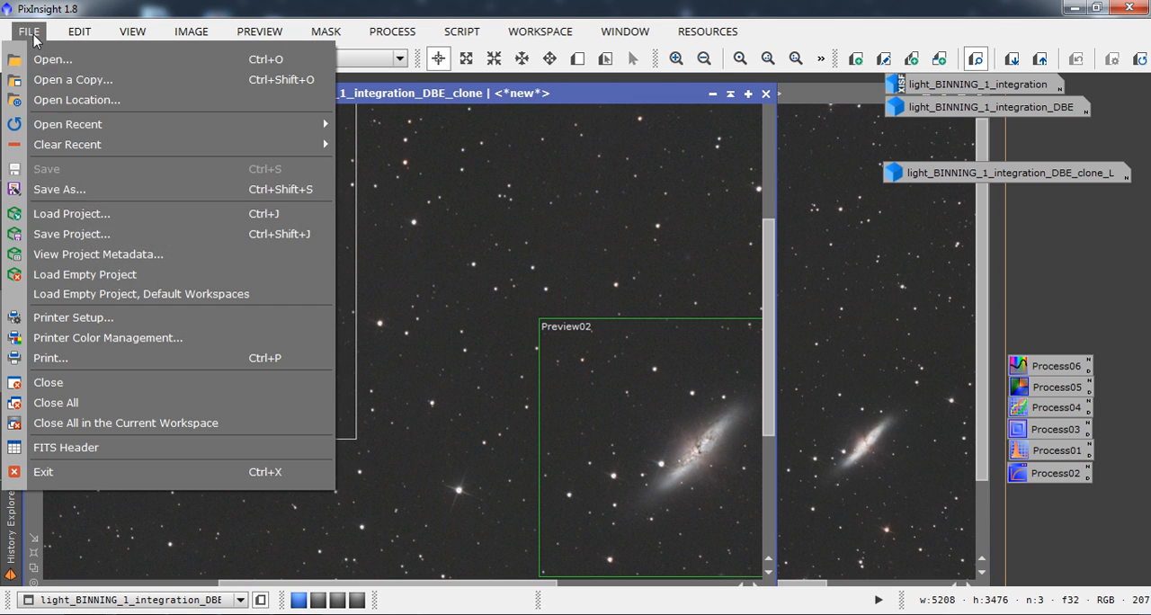
{"action": "left_click", "coordinate": [61, 189]}
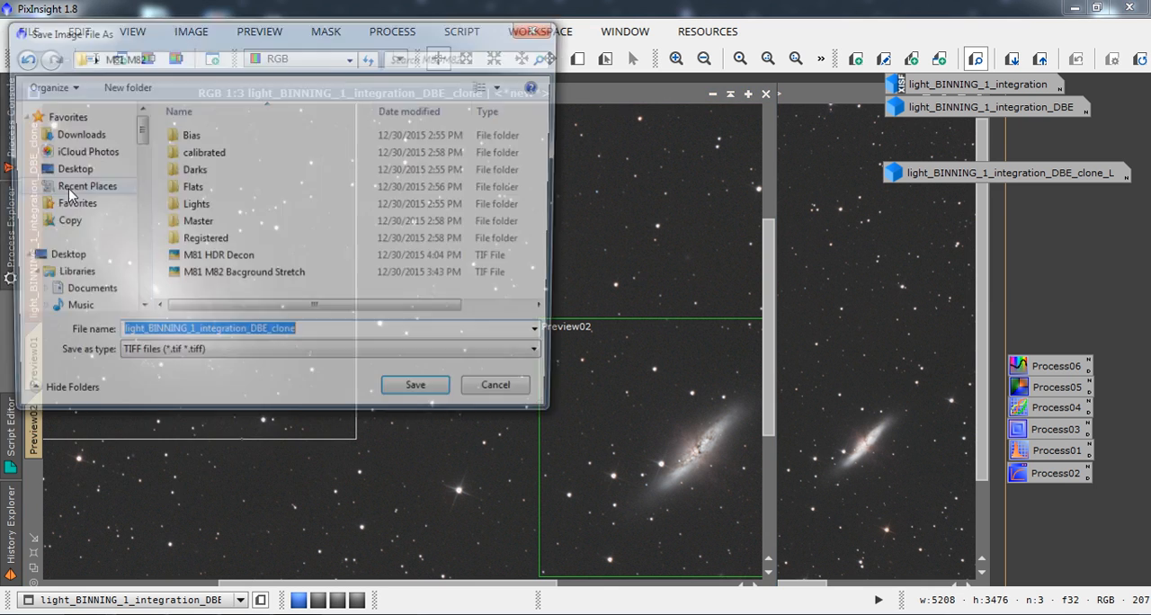
{"action": "left_click", "coordinate": [220, 259]}
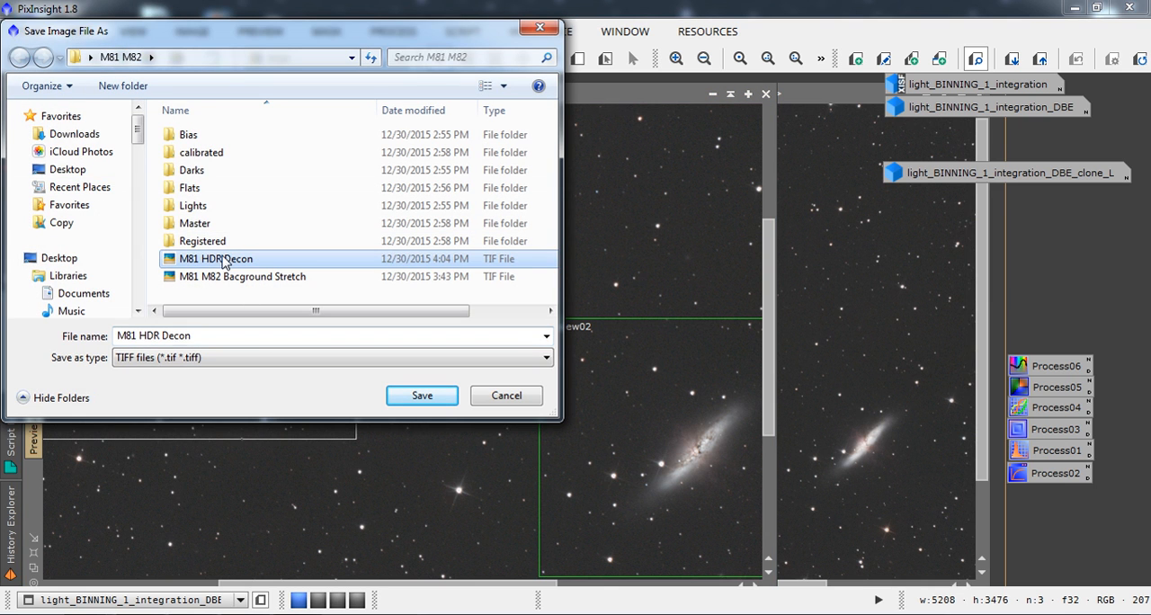
{"action": "left_click", "coordinate": [133, 338]}
{"action": "left_click", "coordinate": [141, 335]}
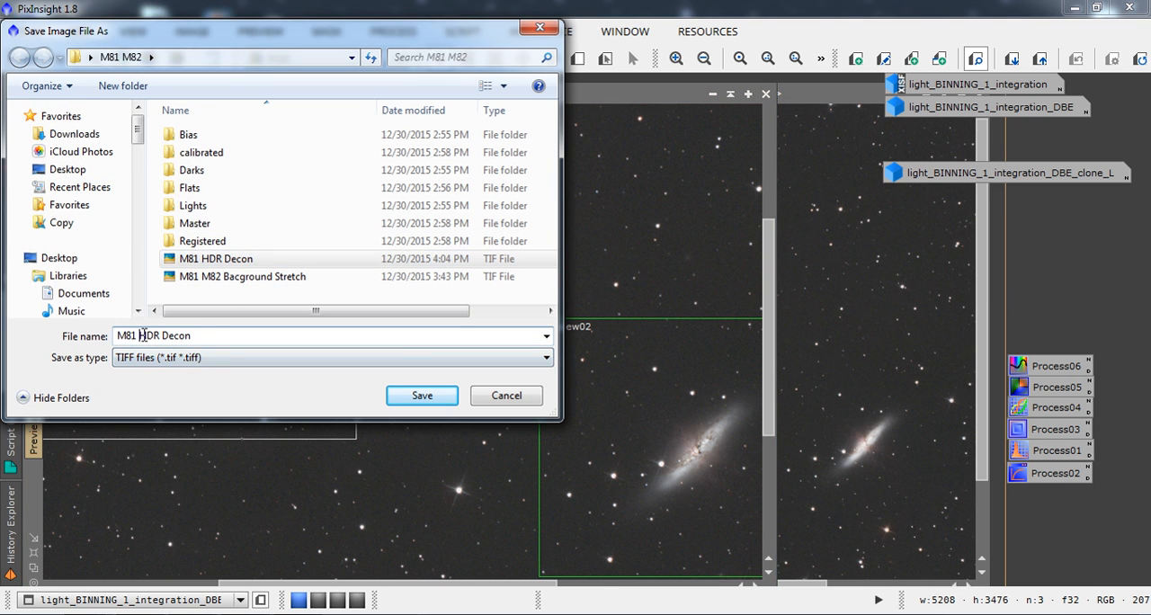
{"action": "key", "text": "BackSpace"}
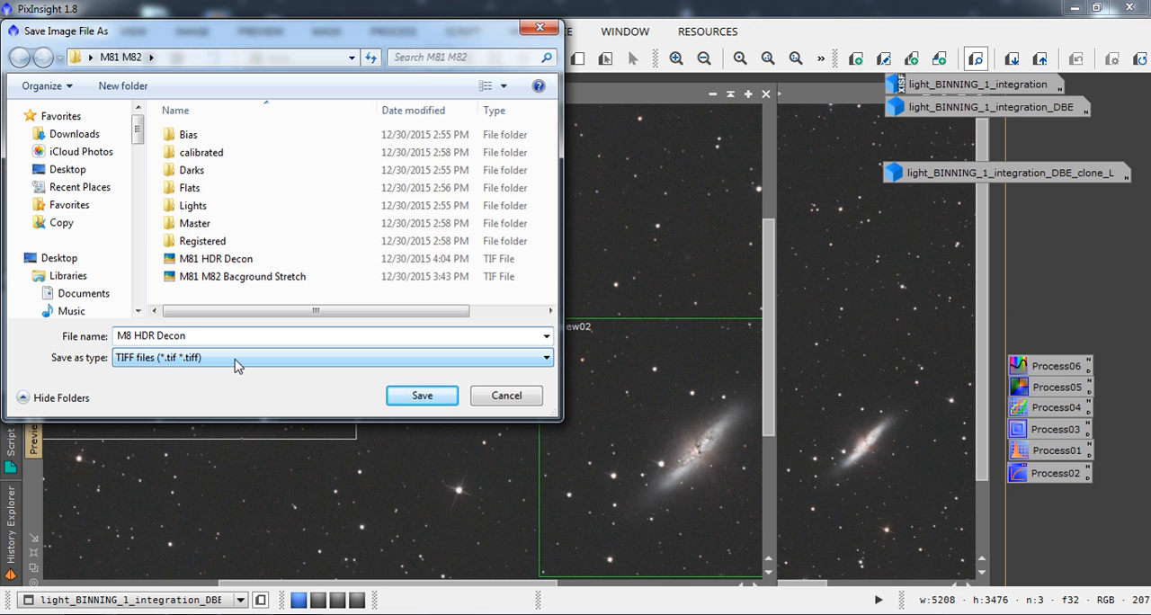
{"action": "type", "text": "2"}
{"action": "left_click", "coordinate": [433, 403]}
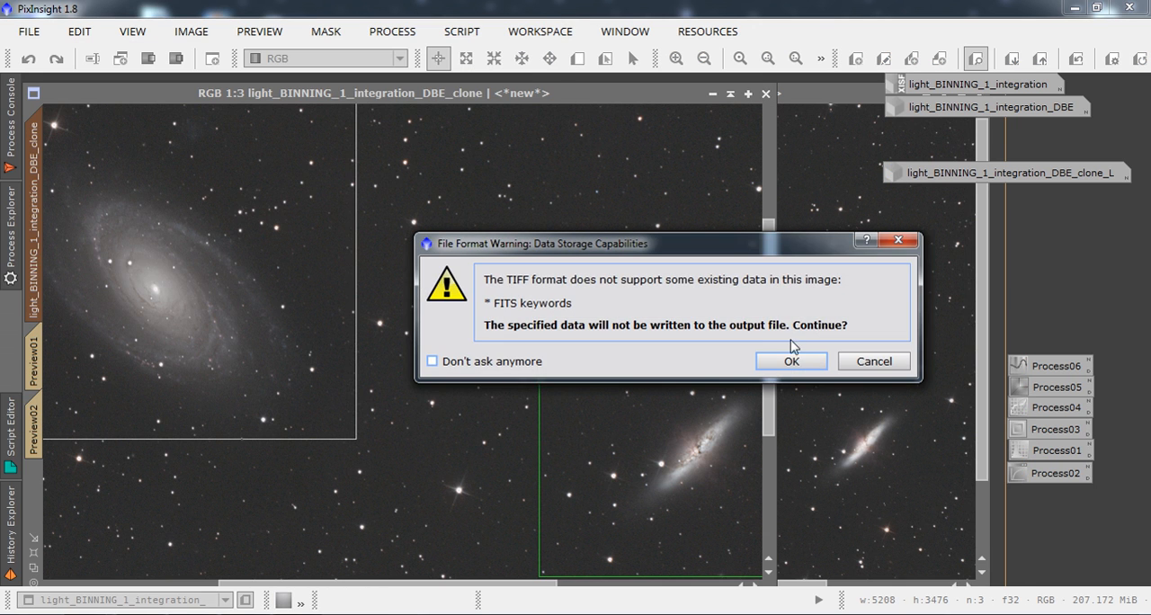
Write the M82 file as 16-bit unsigned integer without ICC profile or associated alpha channel, and bring the duplicated clone forward.
{"action": "left_click", "coordinate": [791, 359]}
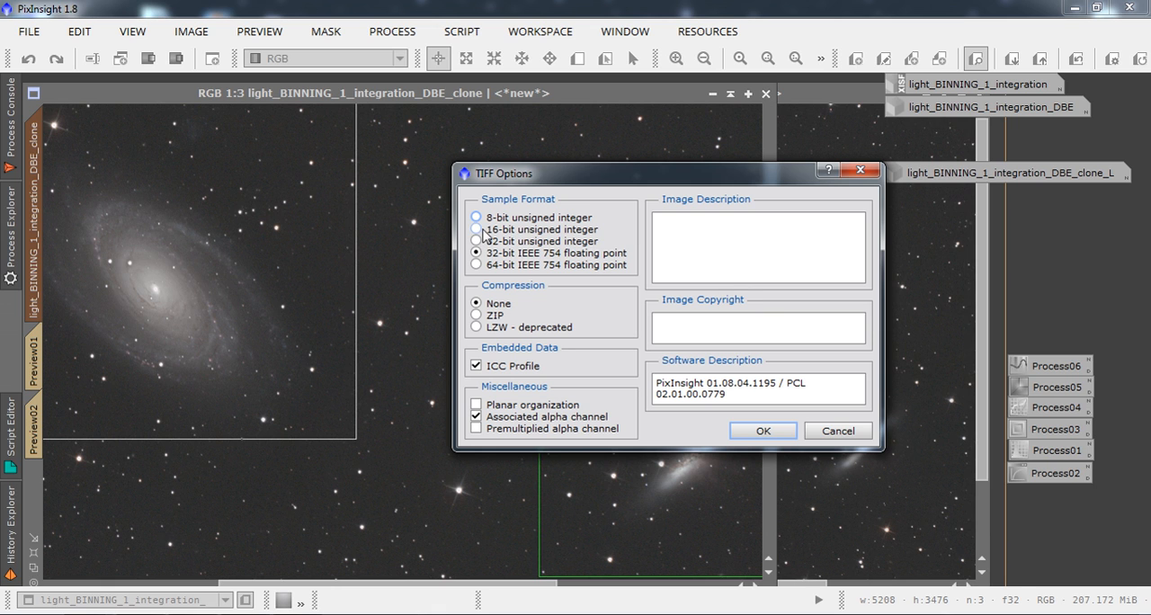
{"action": "left_click", "coordinate": [476, 365]}
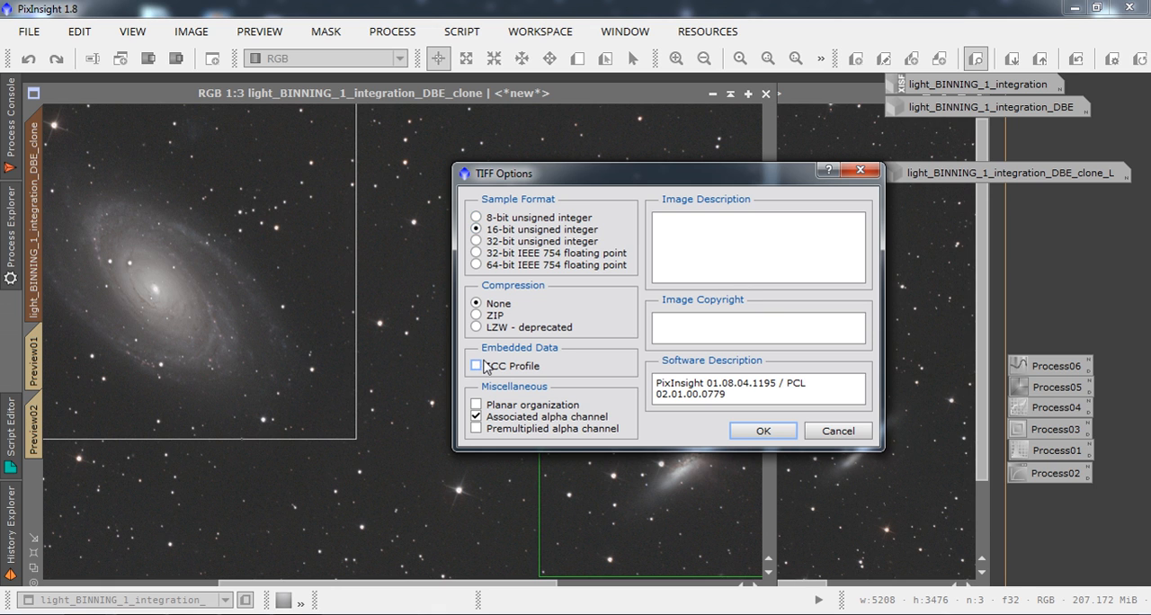
{"action": "left_click", "coordinate": [475, 416]}
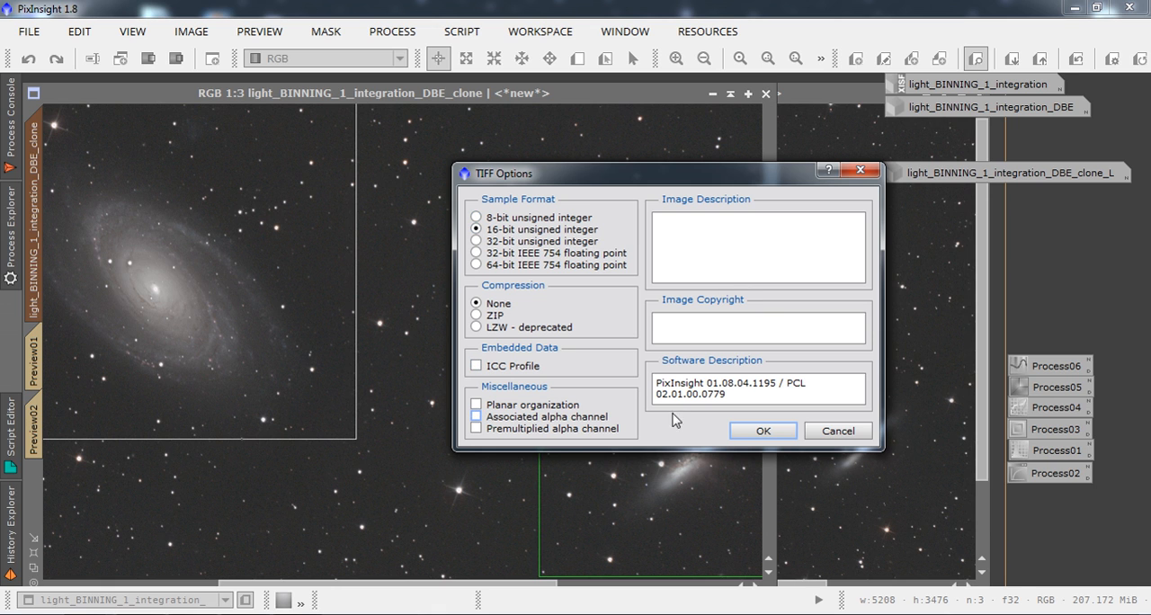
{"action": "left_click", "coordinate": [762, 432]}
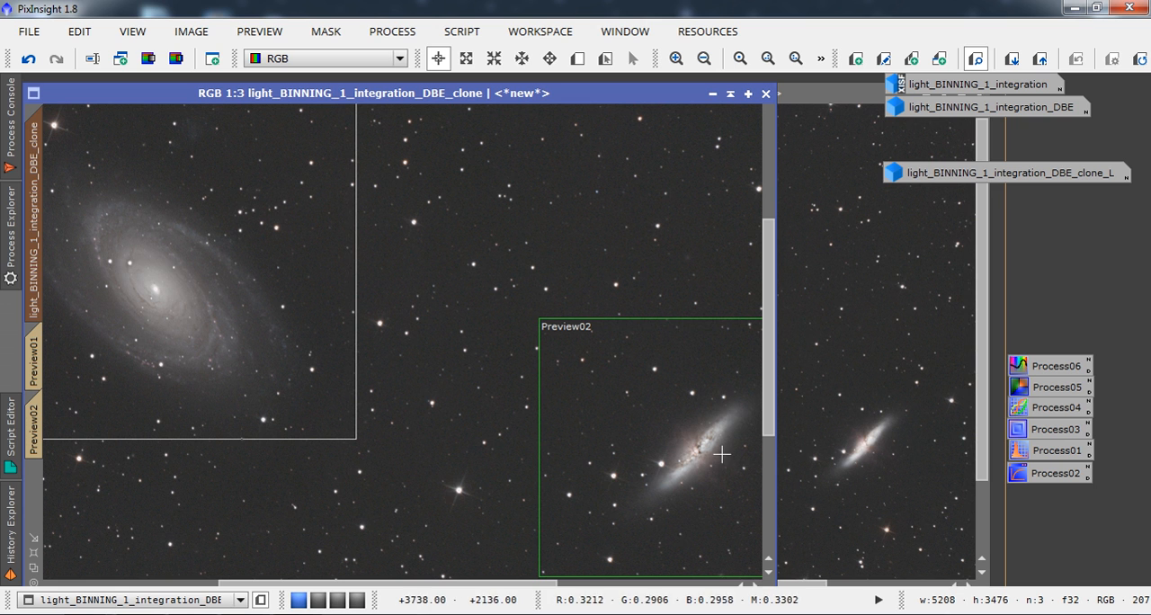
{"action": "left_click", "coordinate": [878, 311]}
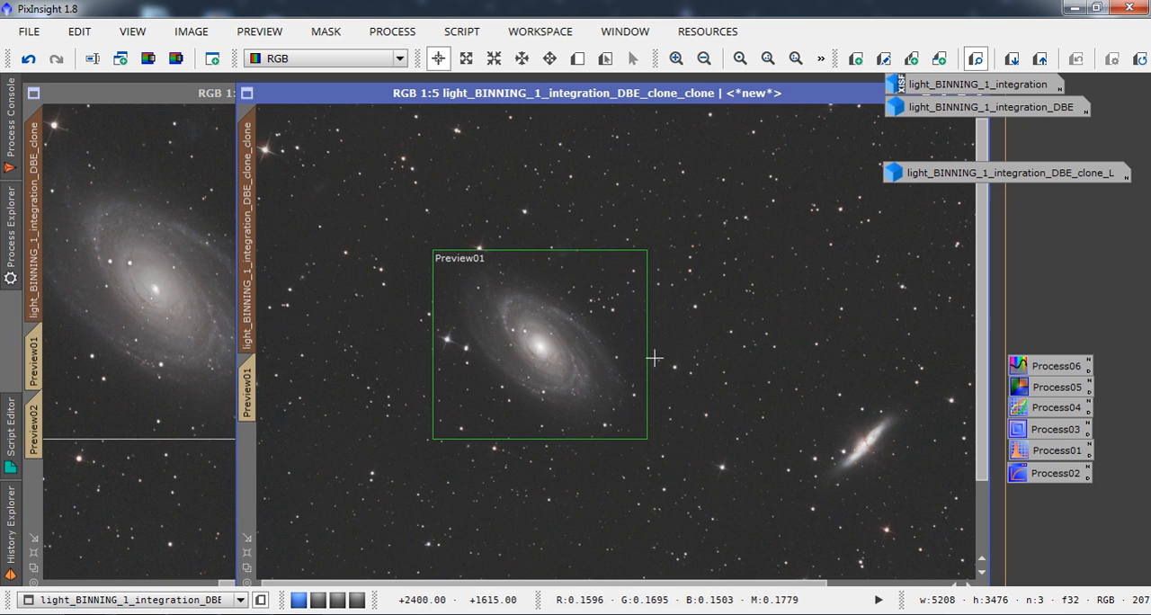